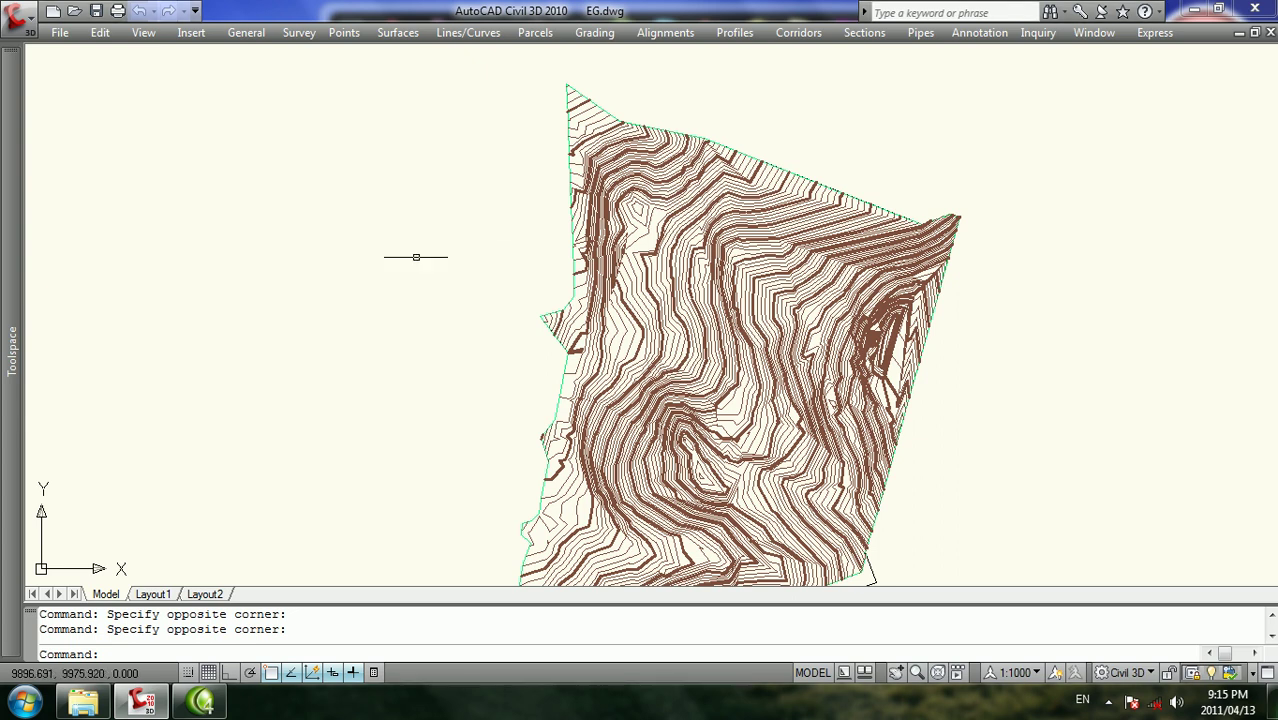
Orbit and zoom the contoured EG surface into an oblique view, then cancel its selection
shift+middle_drag(394, 271, 345, 203)
scroll(656, 143, up, 2)
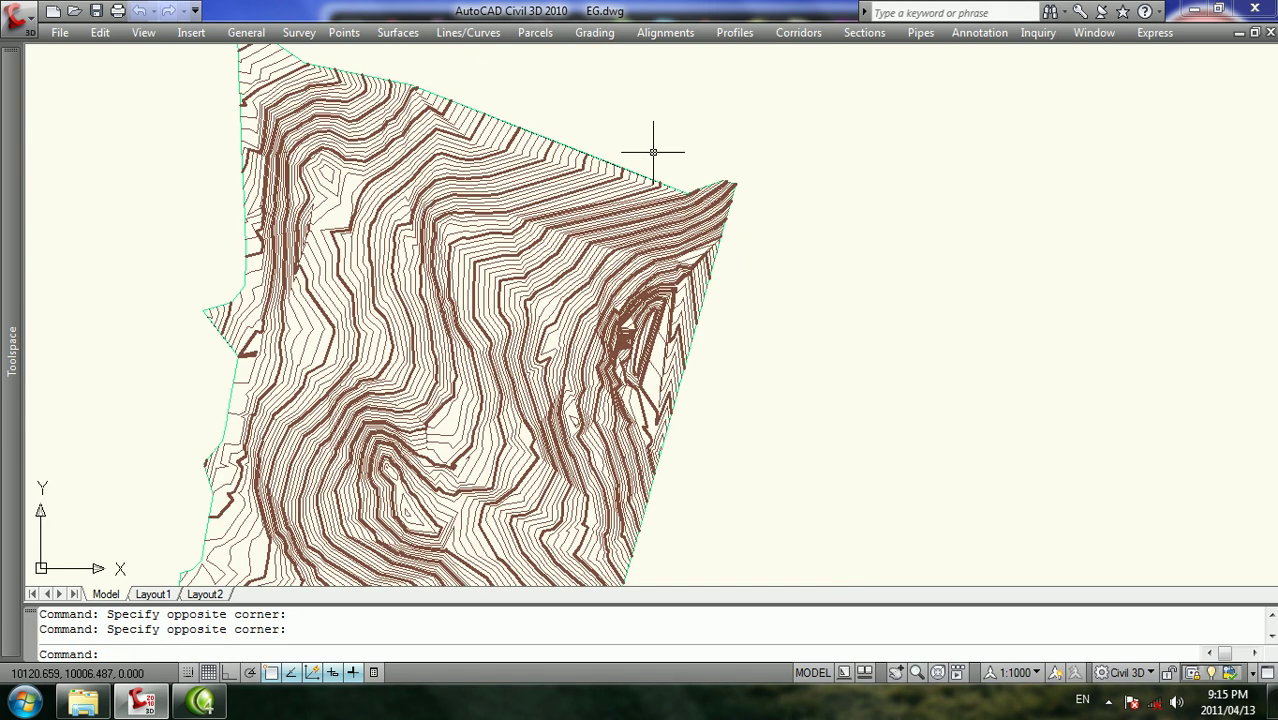
scroll(571, 200, up, 1)
scroll(571, 196, down, 2)
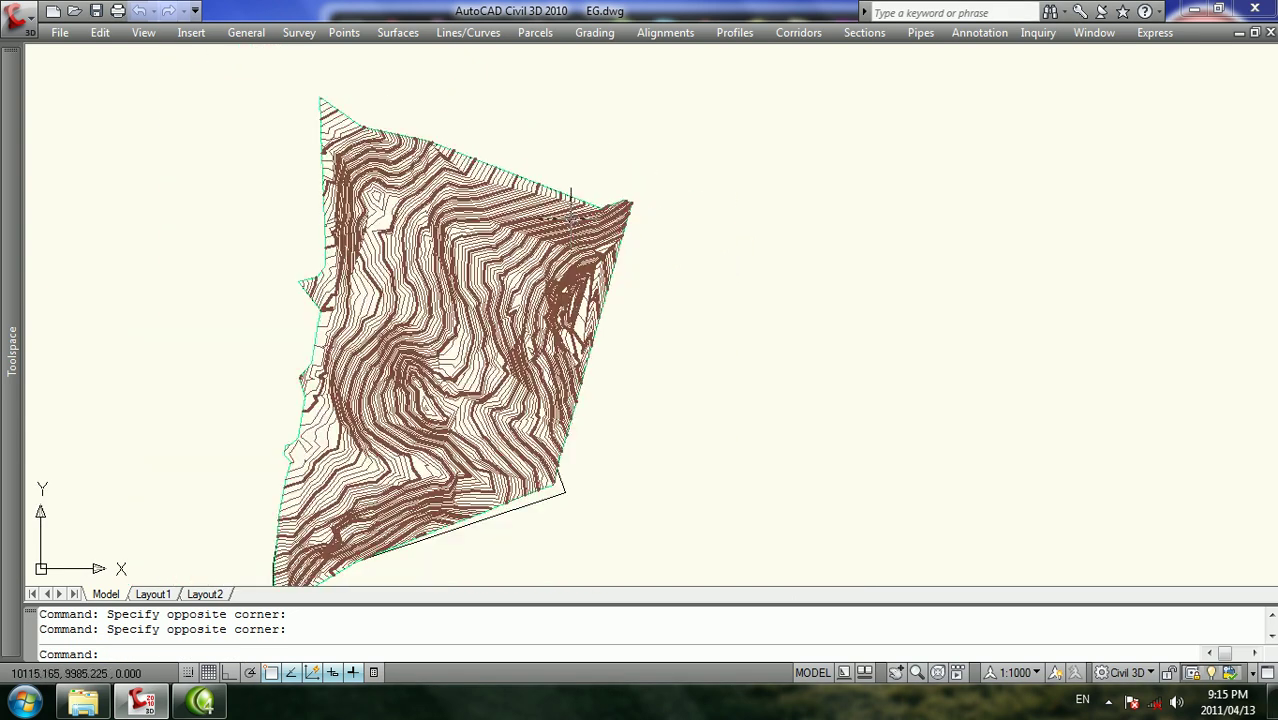
shift+middle_drag(585, 191, 608, 192)
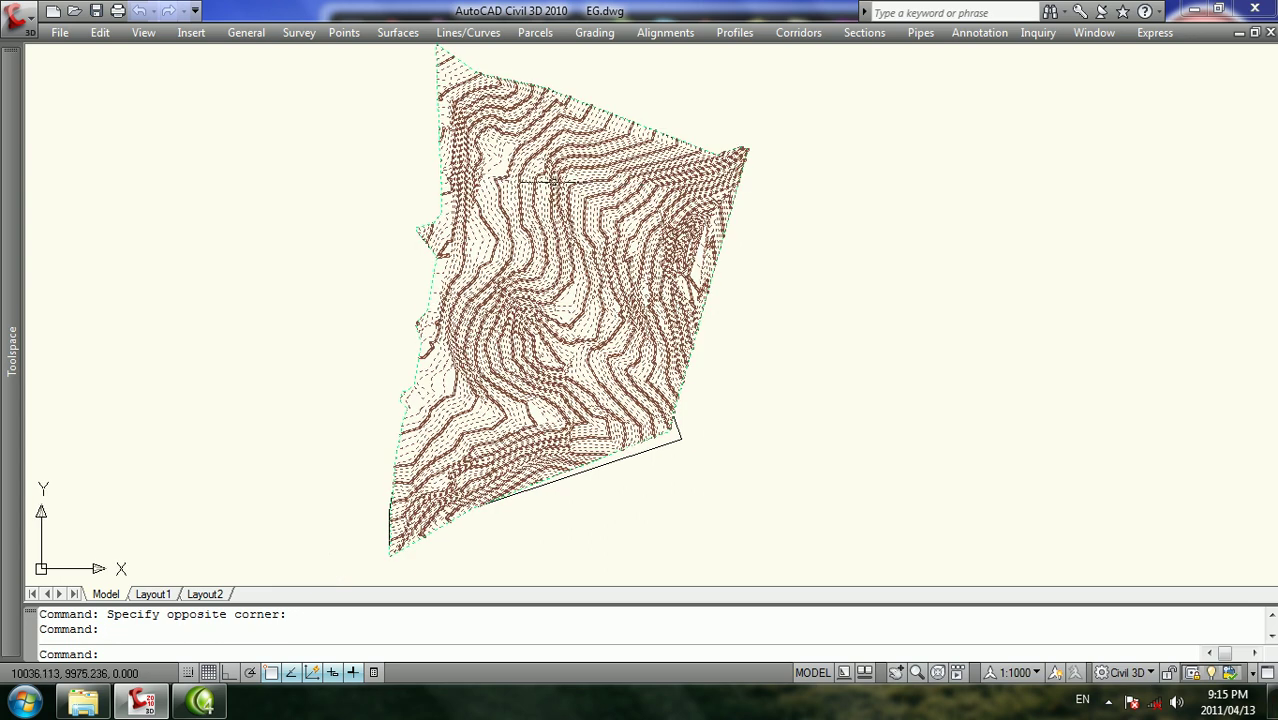
right_click(554, 184)
key(Escape)
key(Escape)
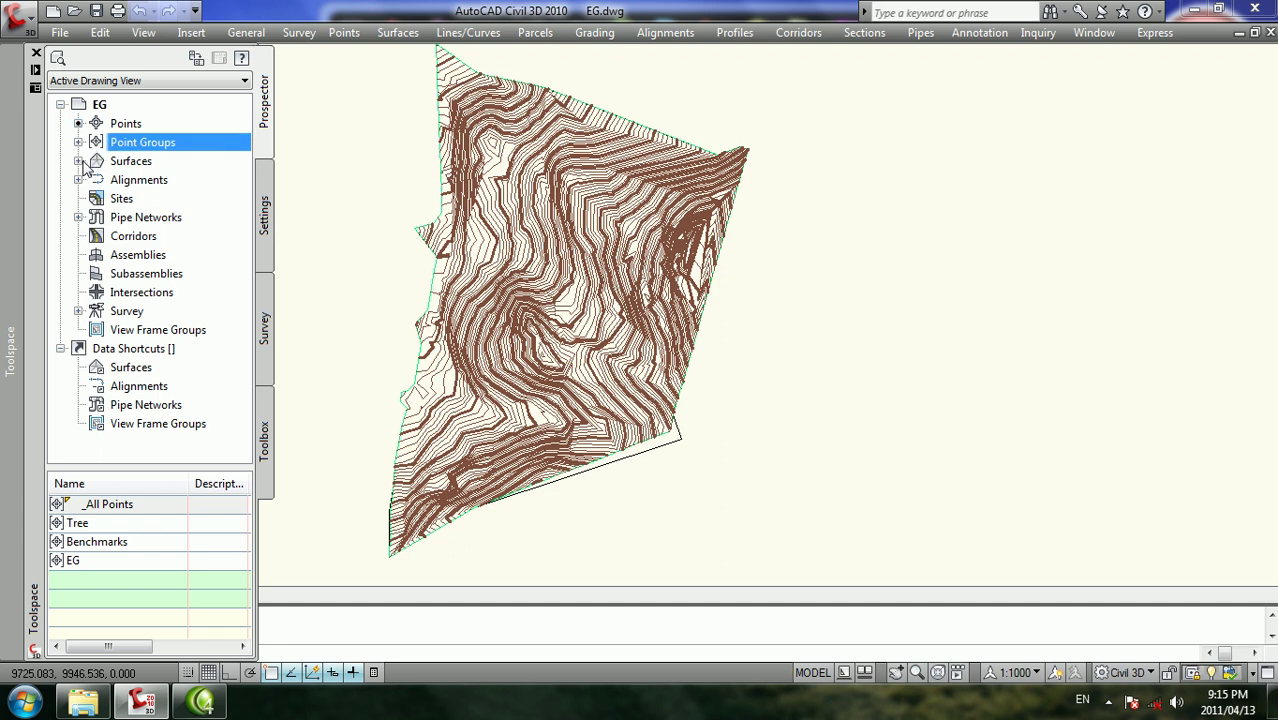
Turn on Directions display in the EG surface's Contours 20cm and 1m (Design) style
click(78, 161)
right_click(155, 182)
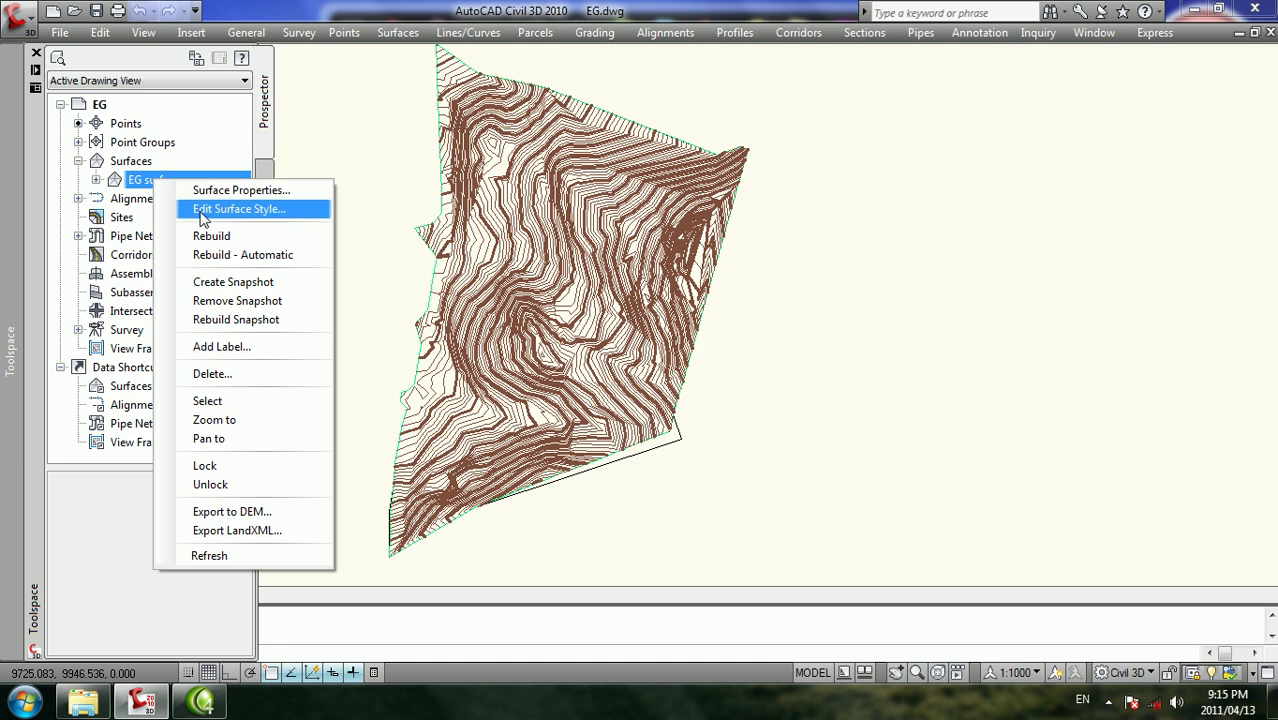
click(203, 210)
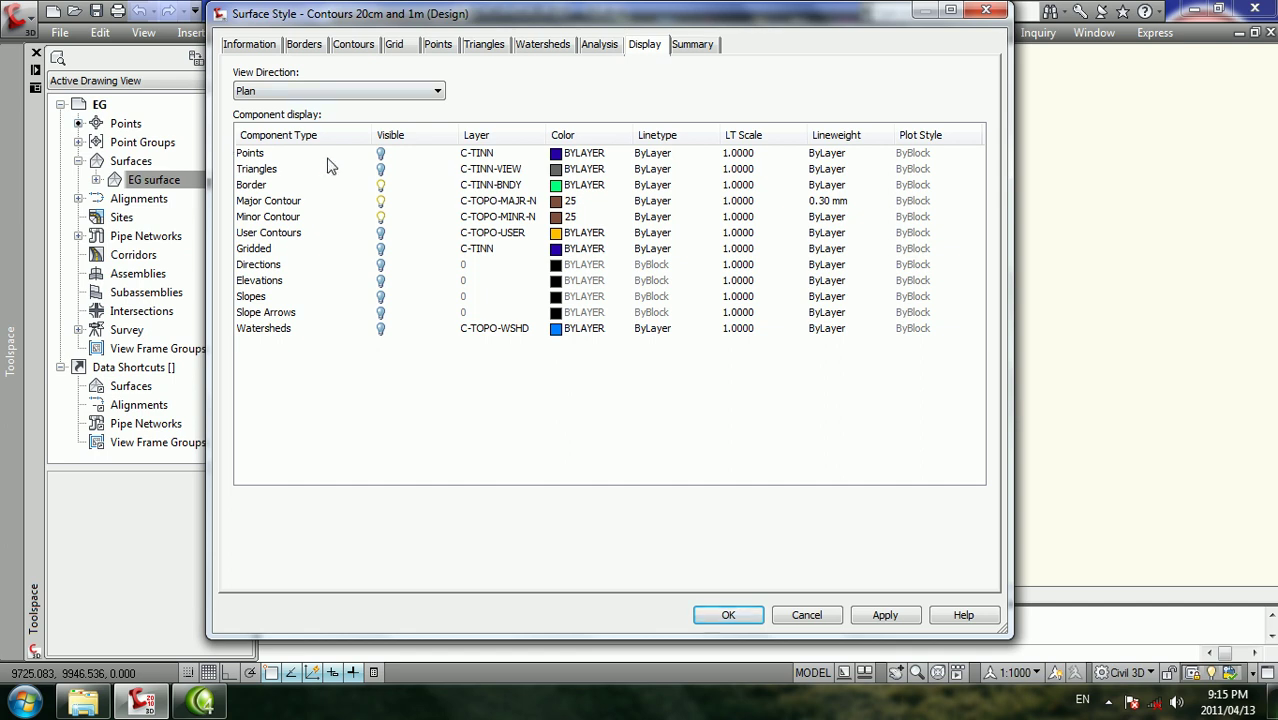
click(380, 266)
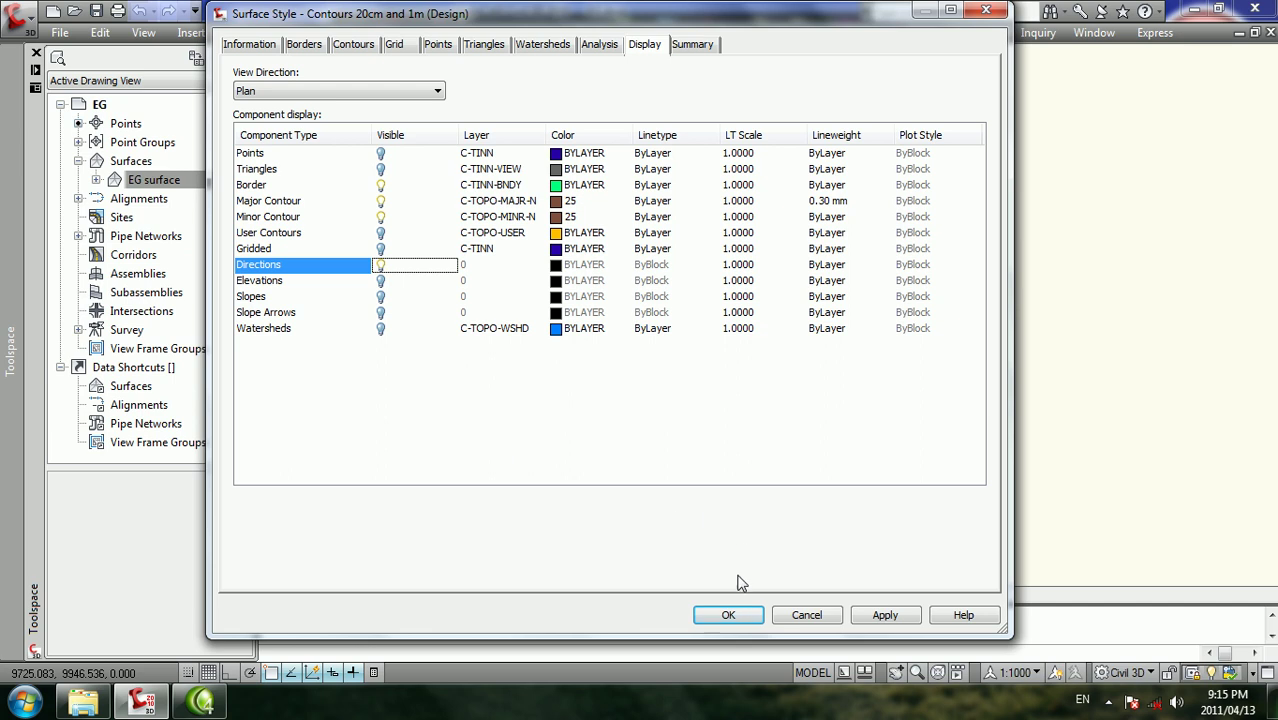
click(736, 613)
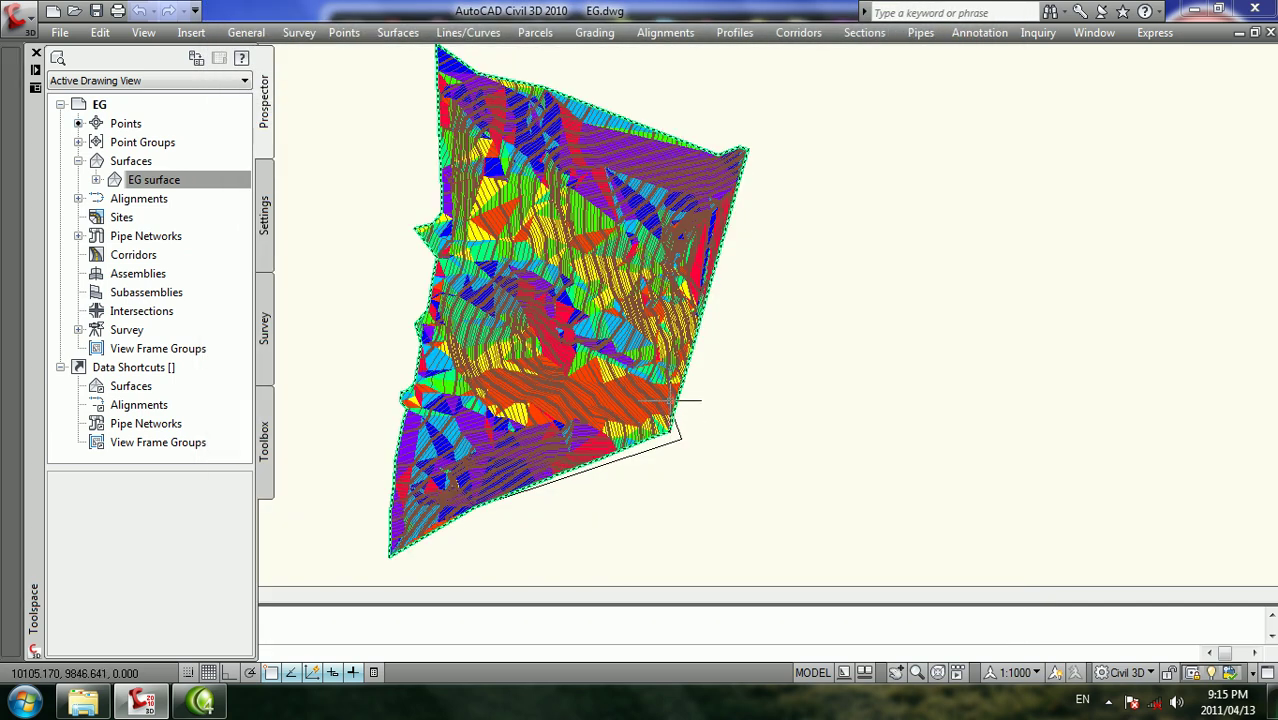
Select the EG surface and orbit it to check the coloured direction zones
key(Escape)
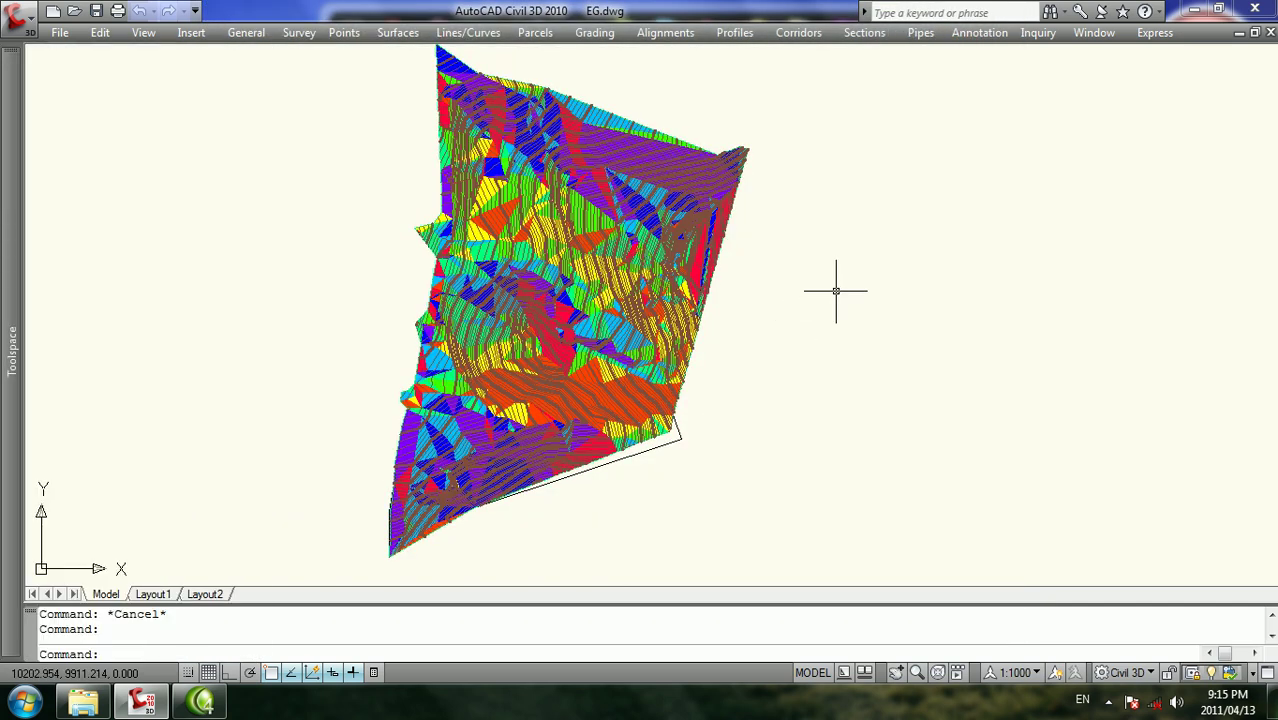
click(672, 249)
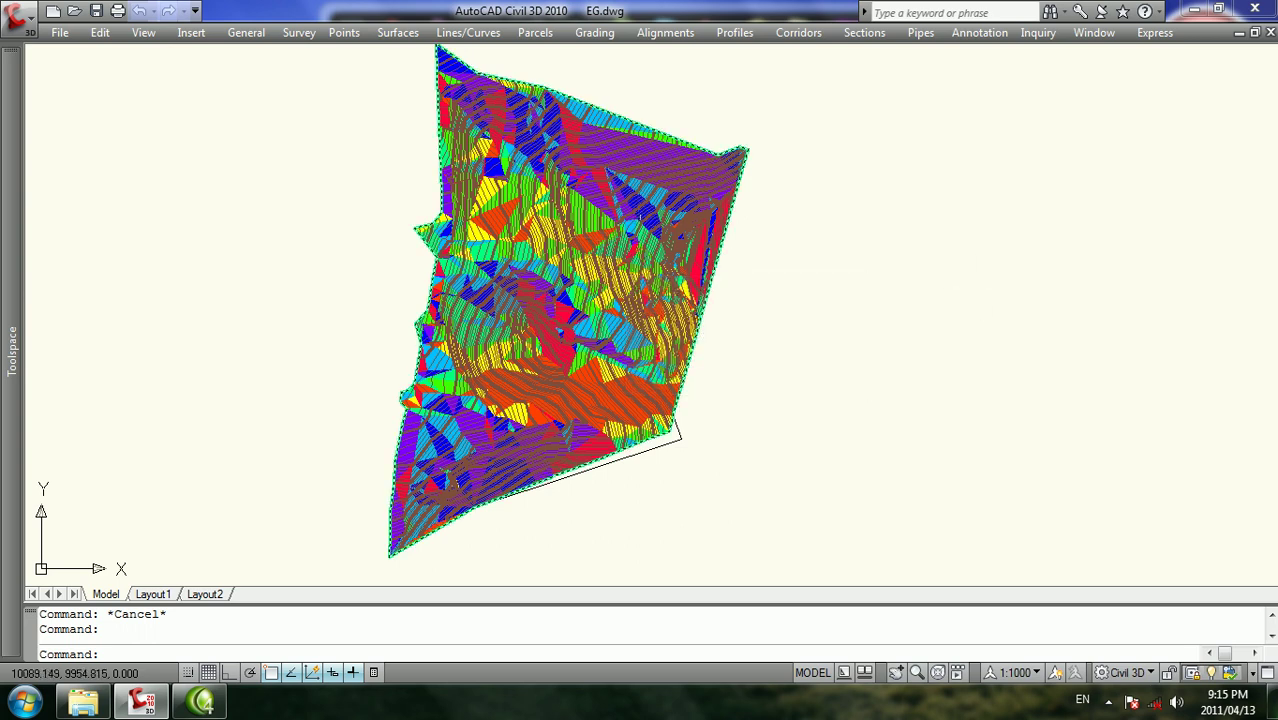
mouse_move(699, 210)
shift+middle_down()
mouse_move(650, 254)
mouse_move(610, 258)
shift+middle_up()
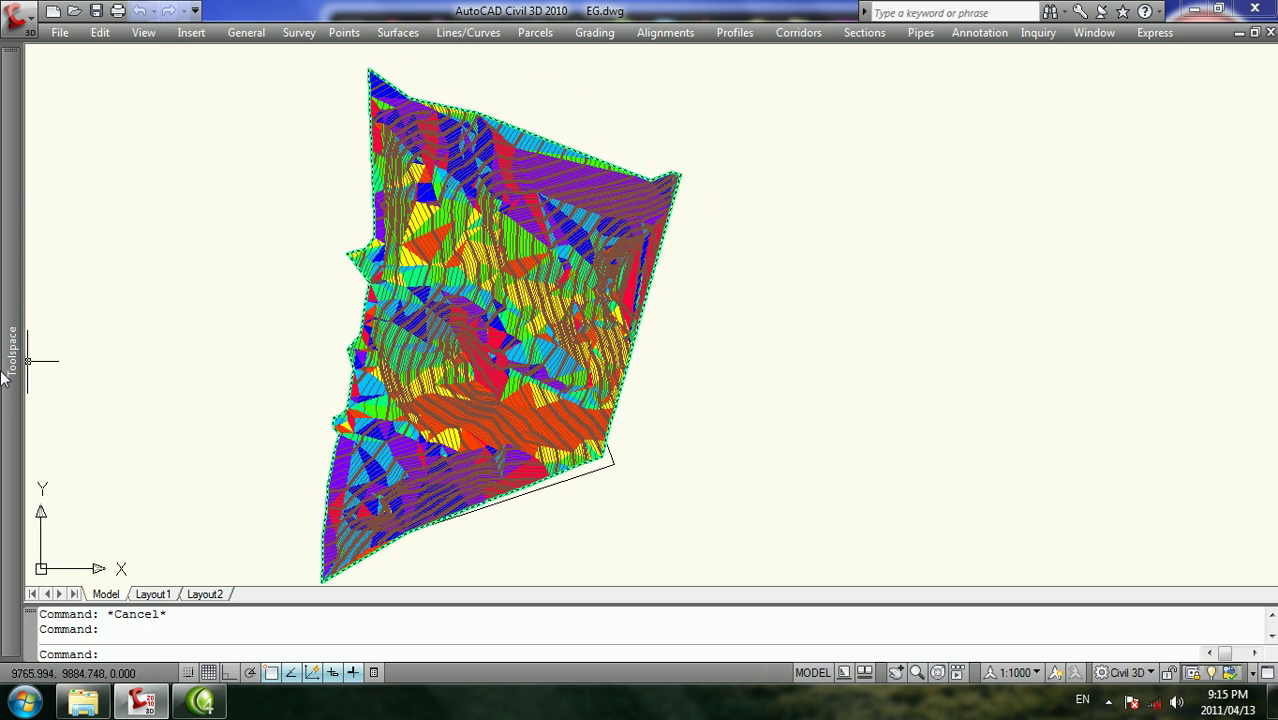
Set the EG surface analysis to Directions with 4 ranges, calculate them and apply
right_click(153, 178)
click(290, 186)
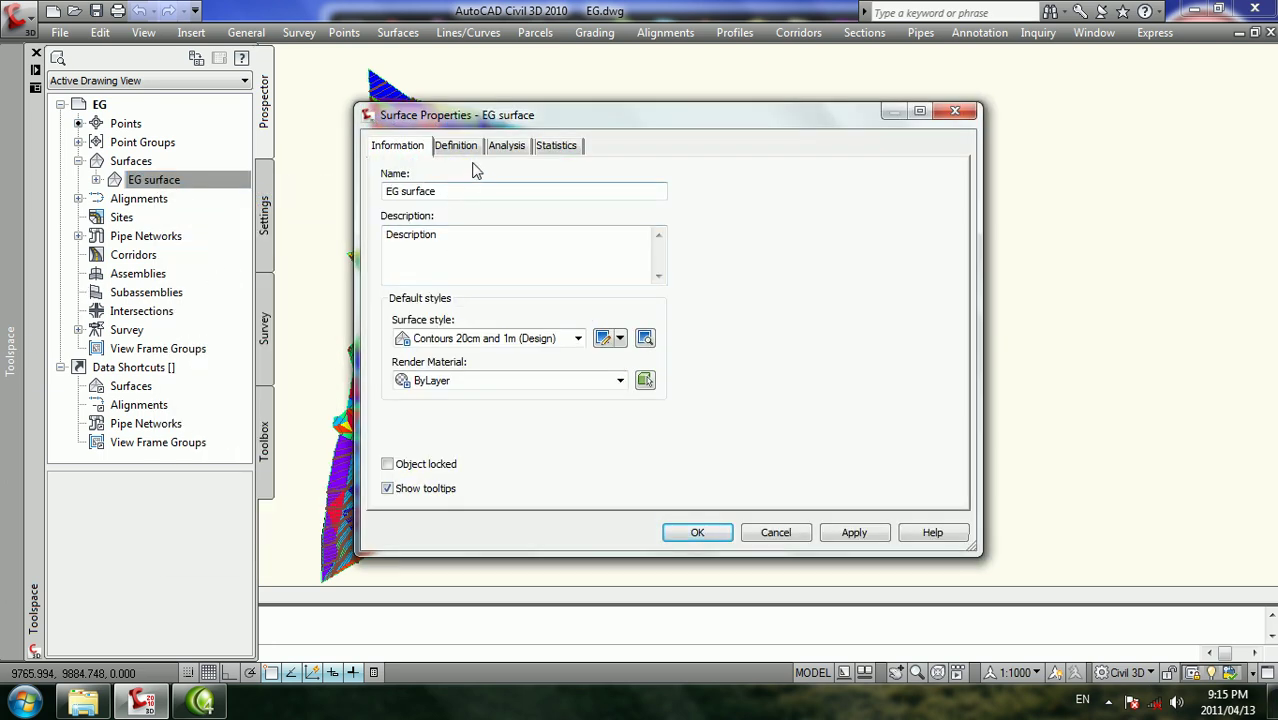
click(506, 147)
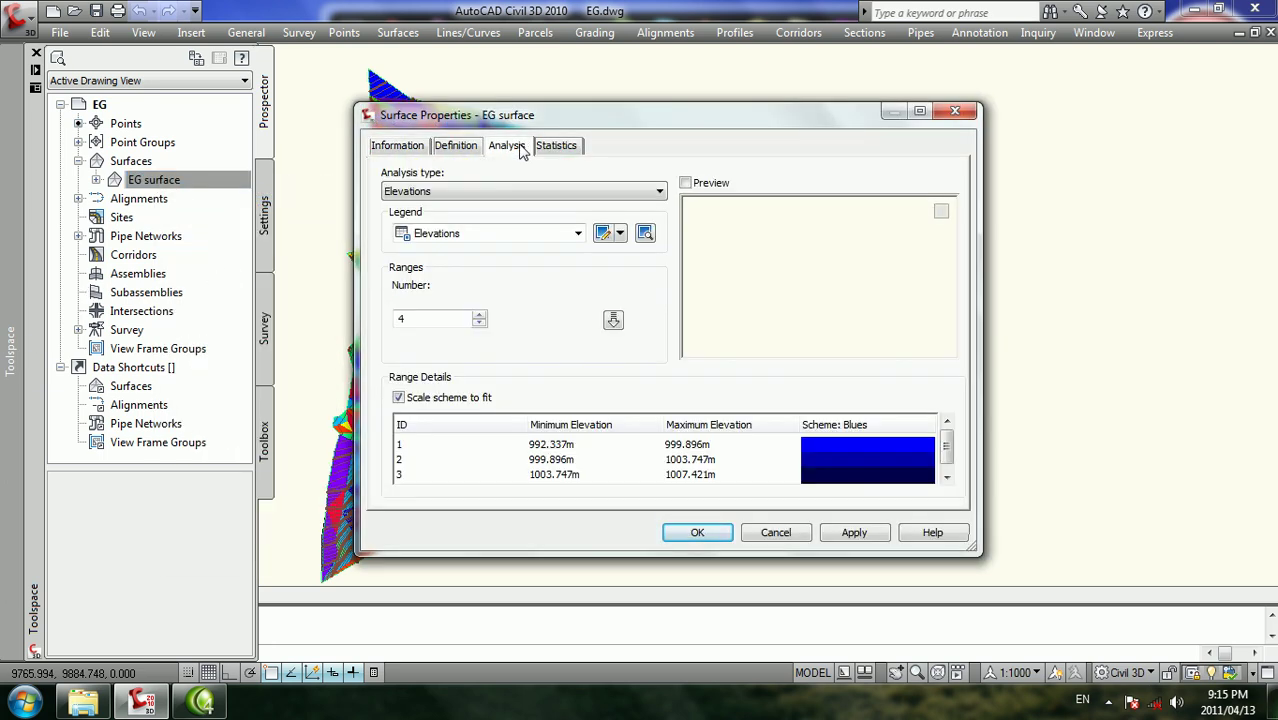
click(452, 193)
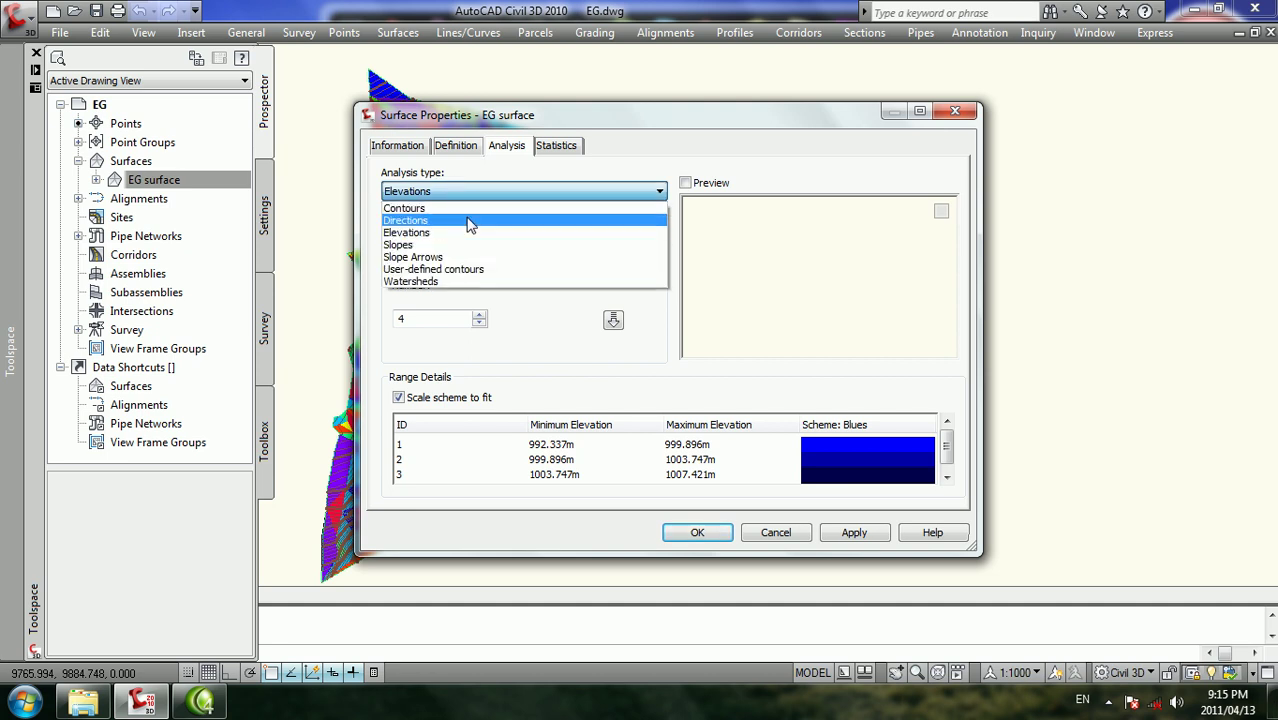
click(470, 217)
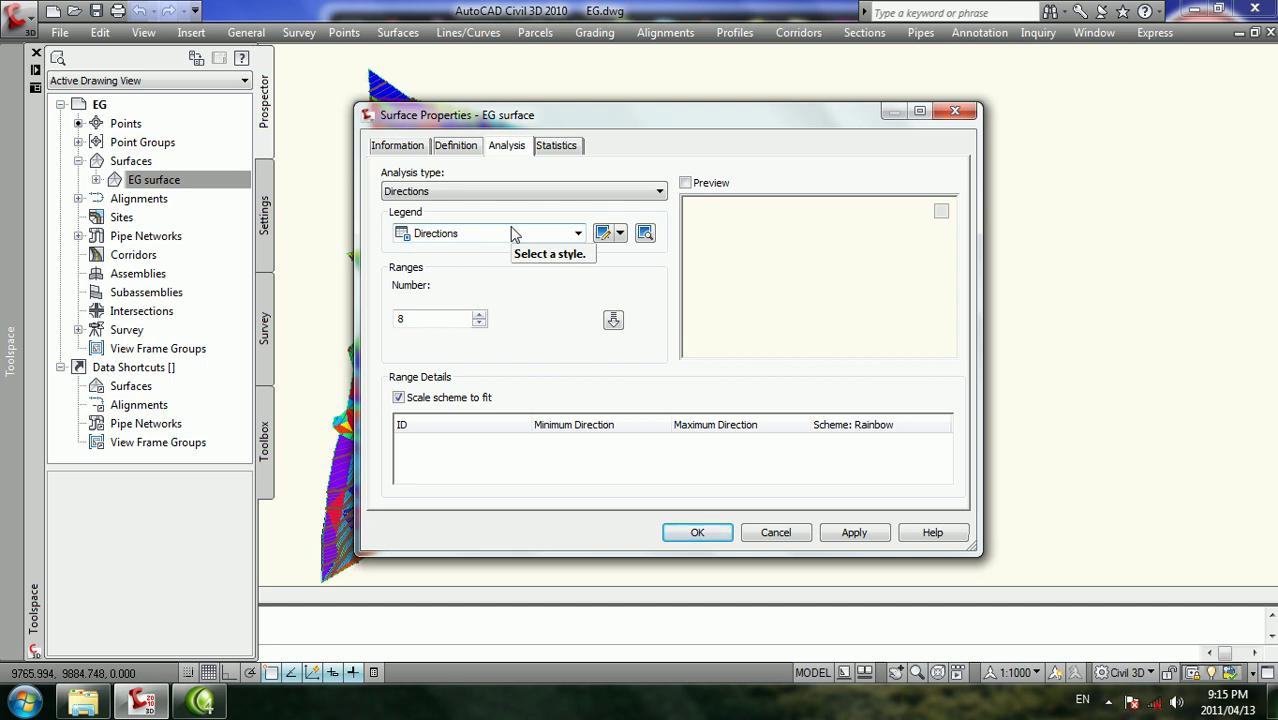
click(479, 323)
click(479, 323)
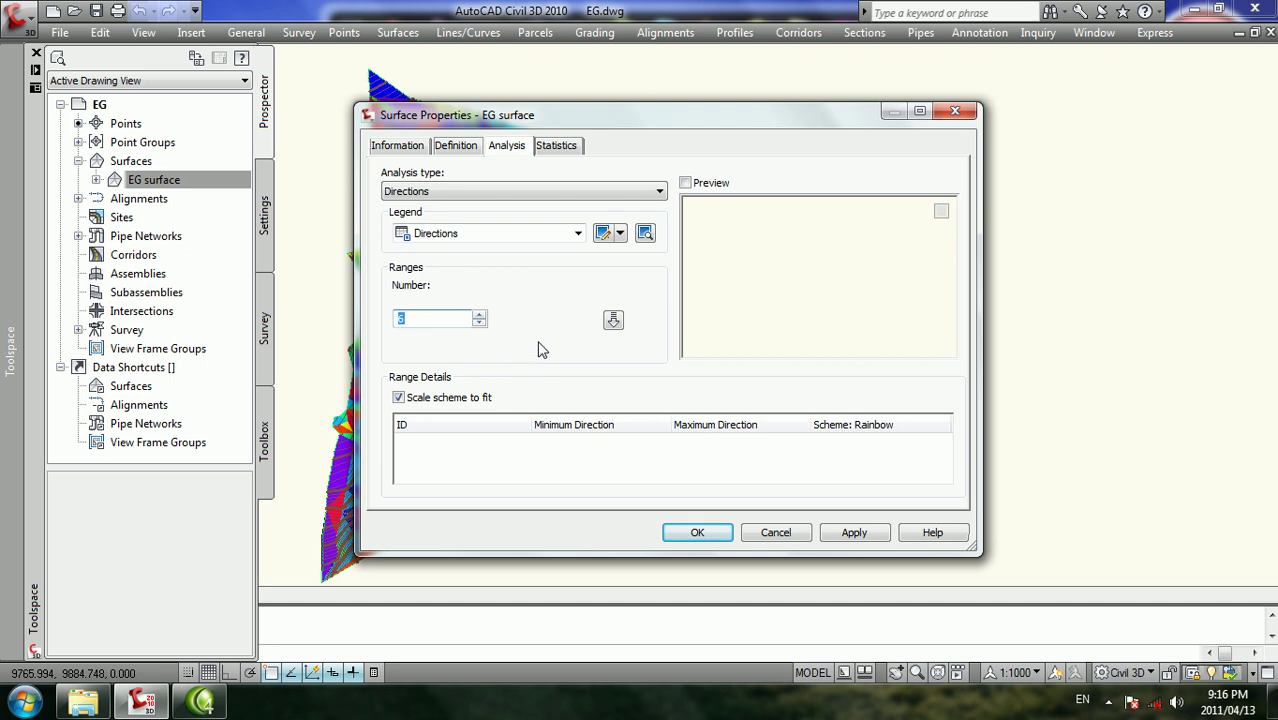
click(479, 322)
click(479, 322)
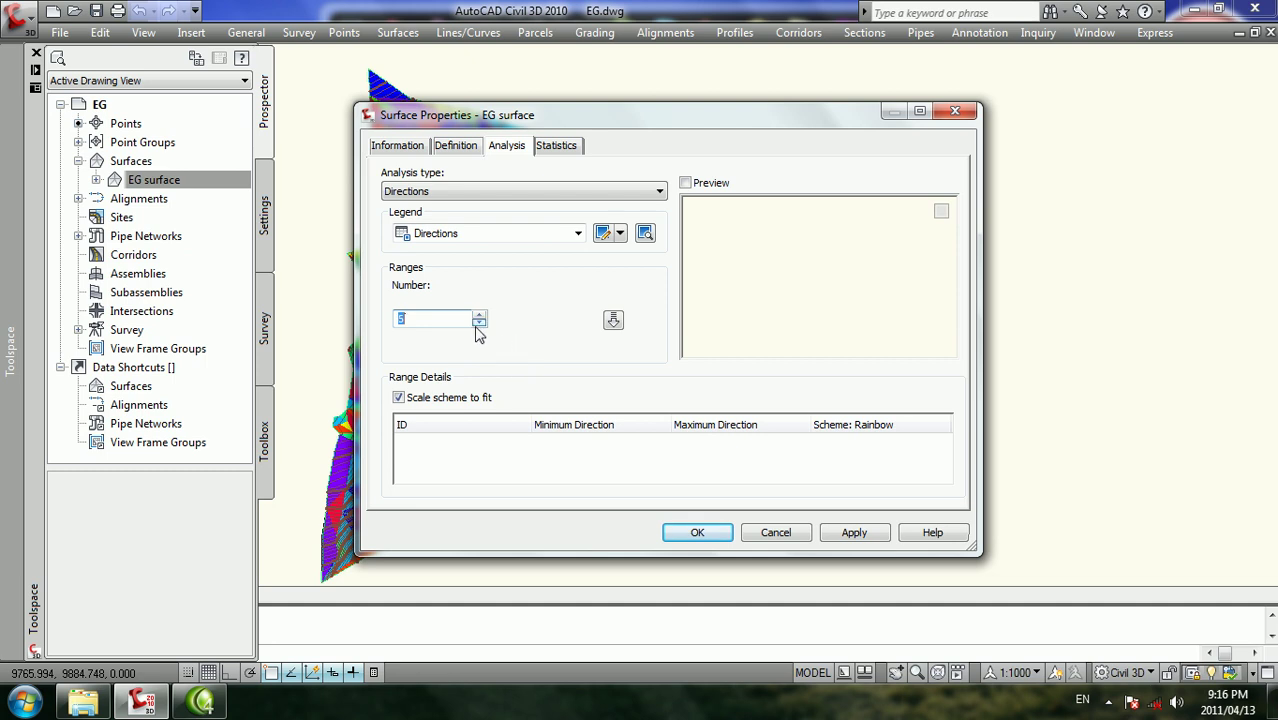
click(613, 320)
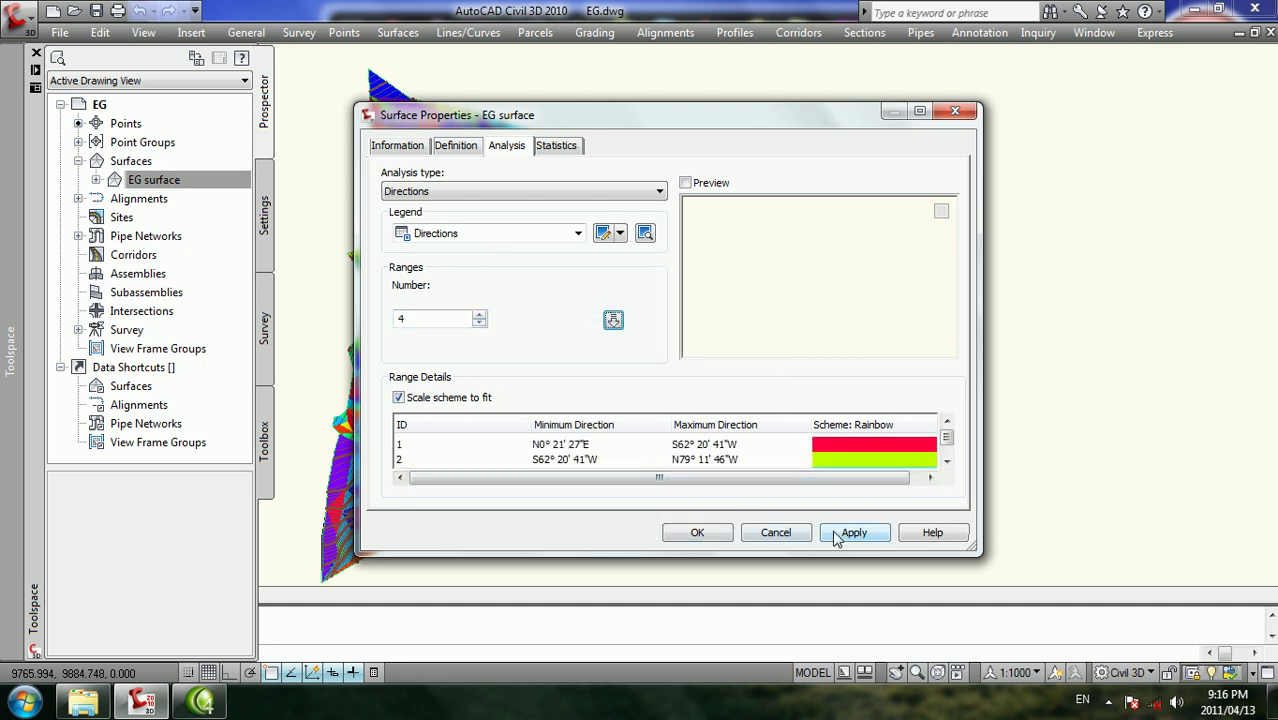
click(946, 462)
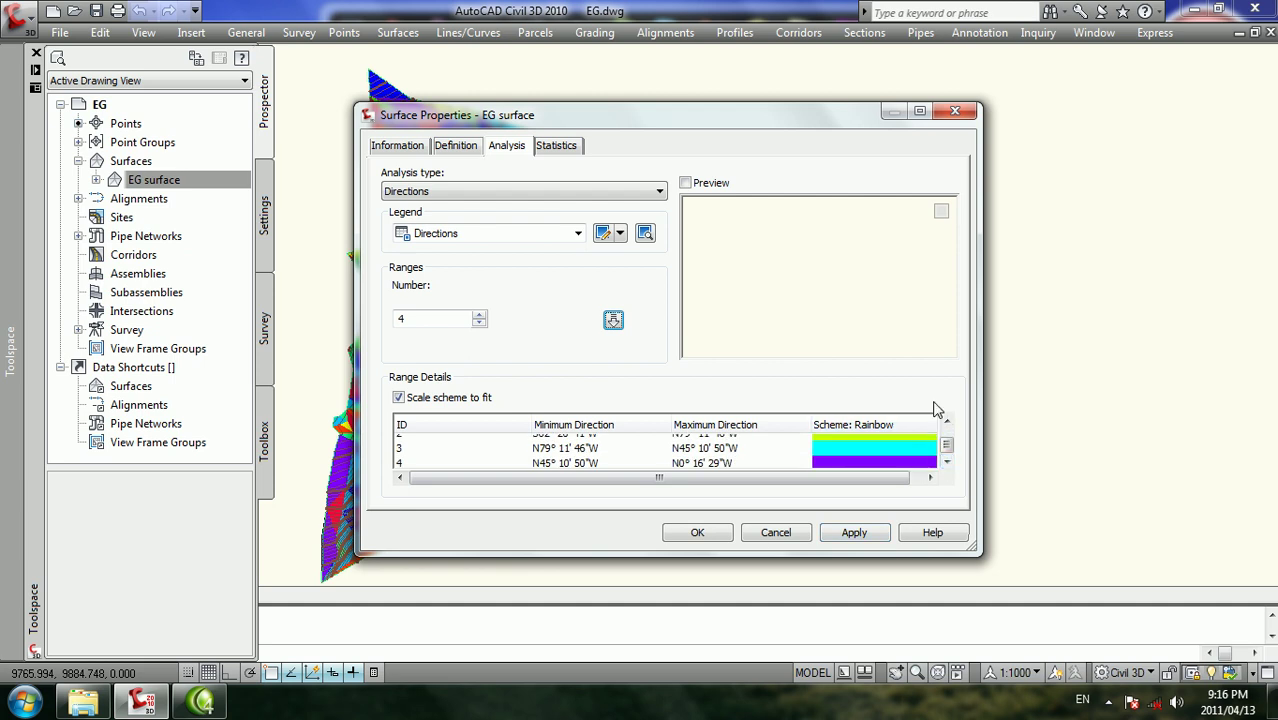
click(729, 536)
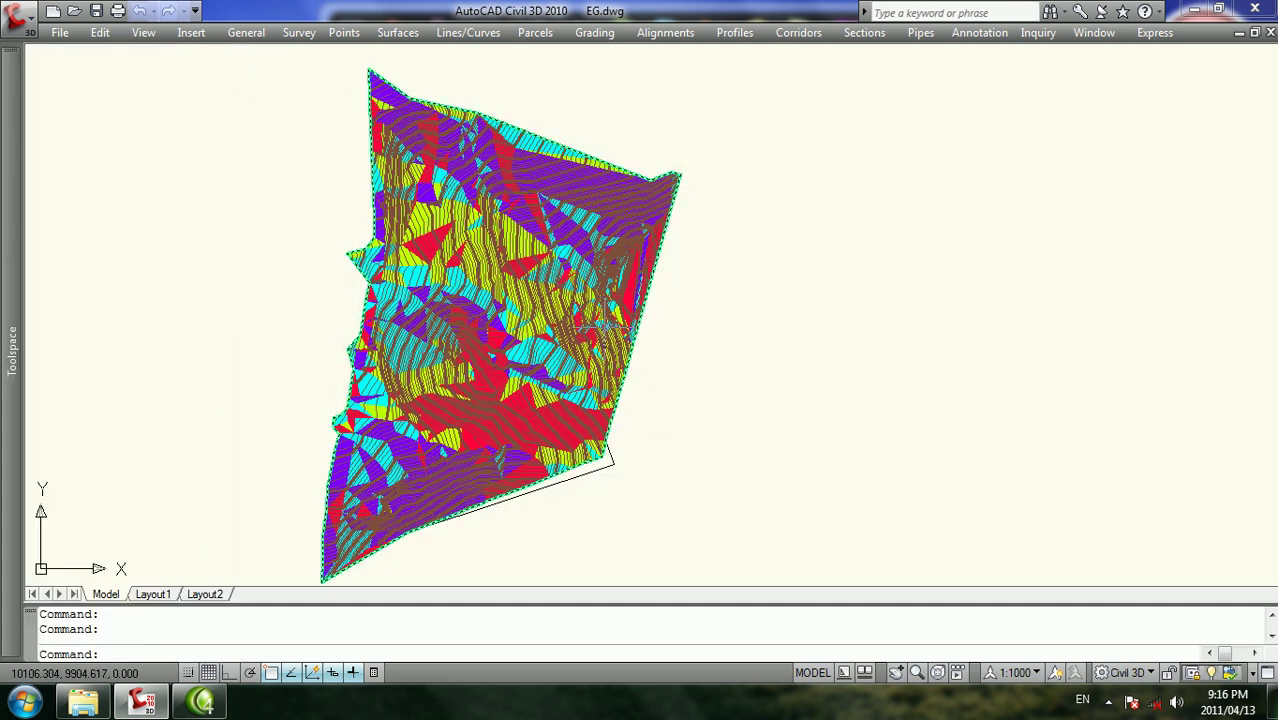
In the EG surface style's Analysis tab, browse the Directions, Elevations, Slopes and Slope Arrows settings
click(150, 180)
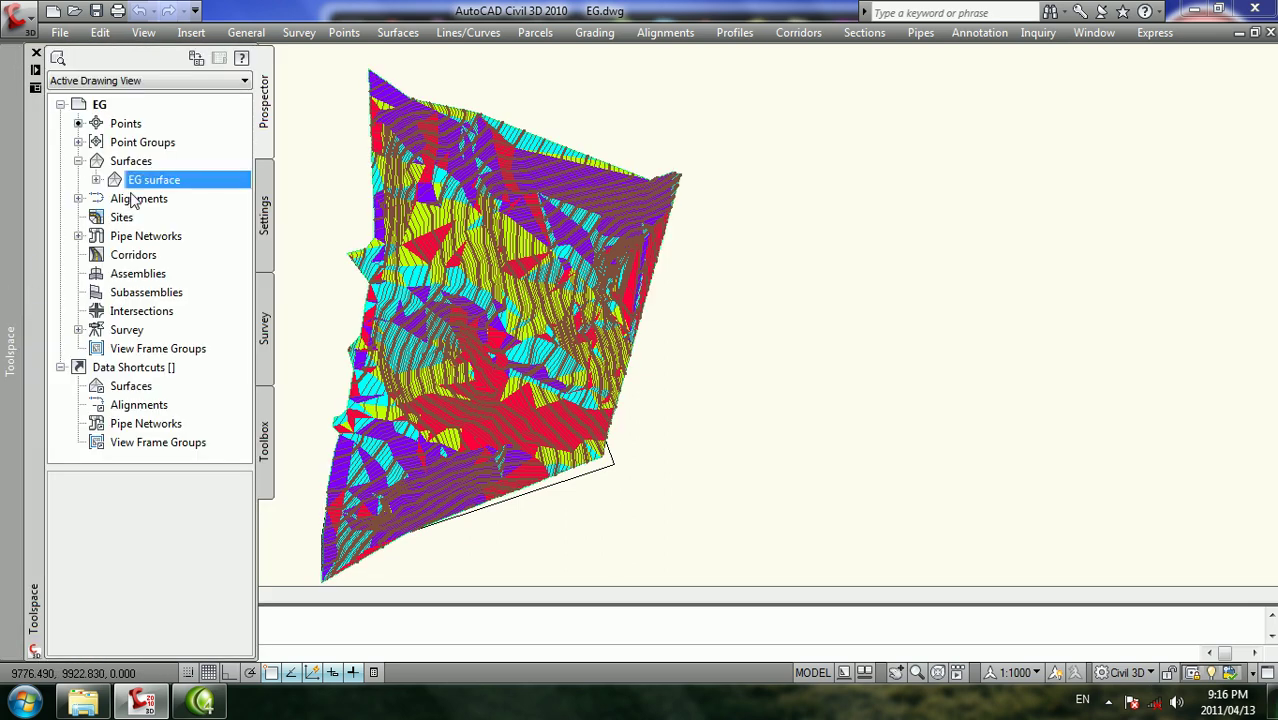
right_click(178, 188)
click(295, 208)
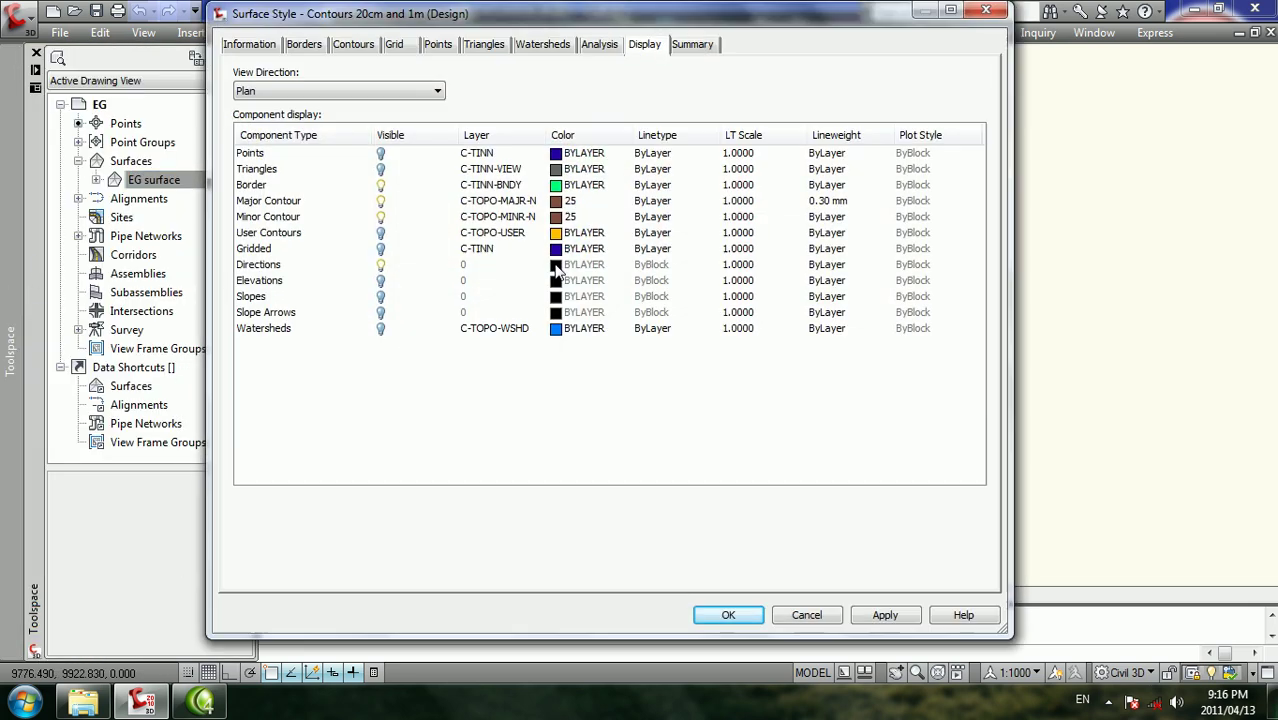
click(599, 45)
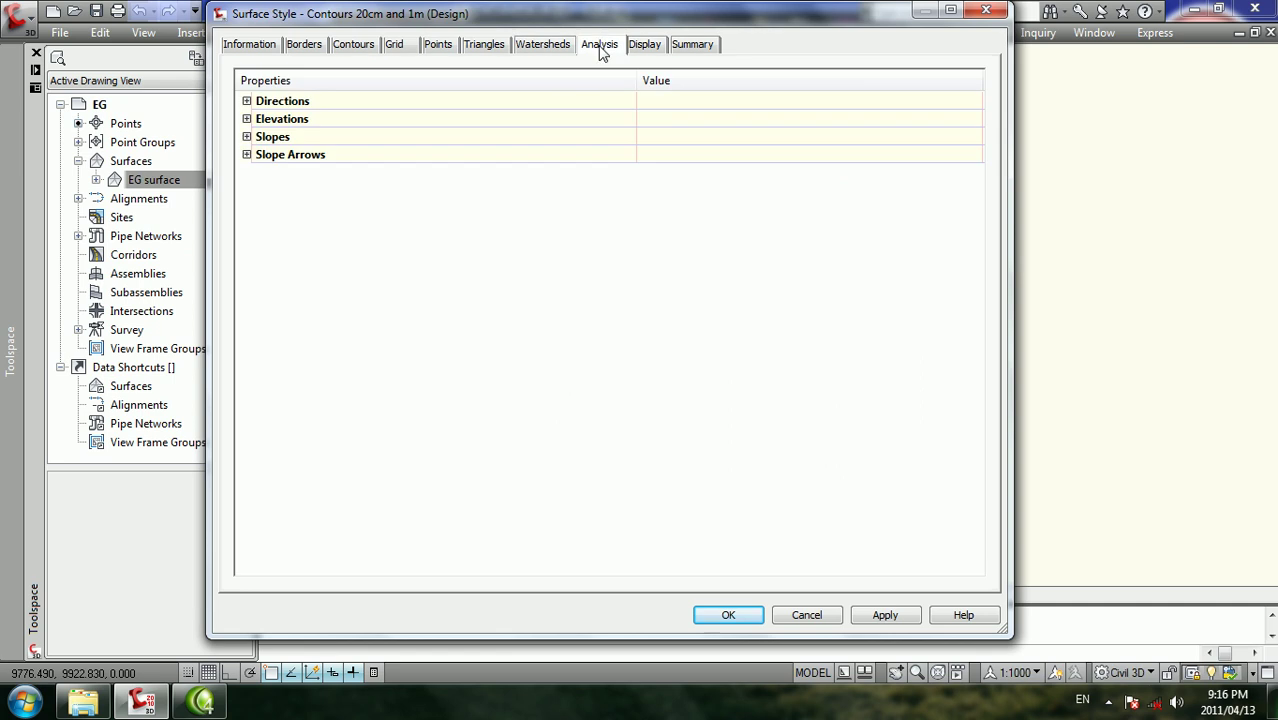
click(246, 101)
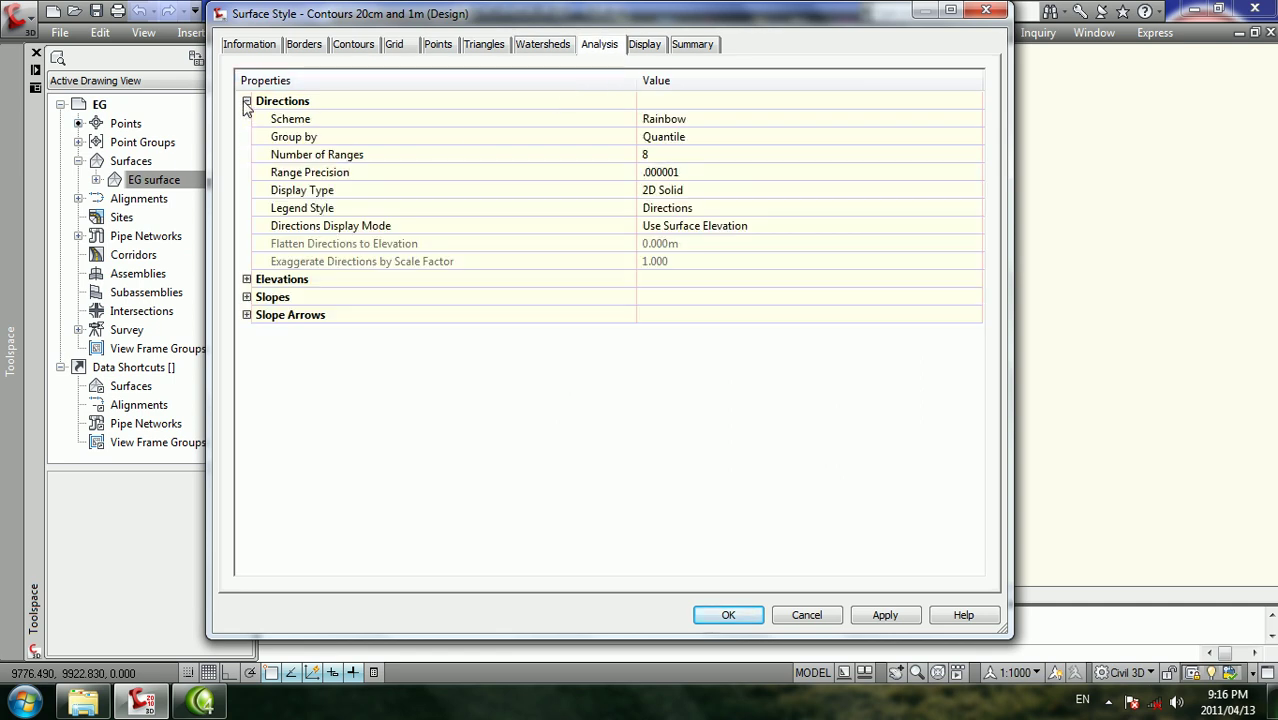
click(246, 101)
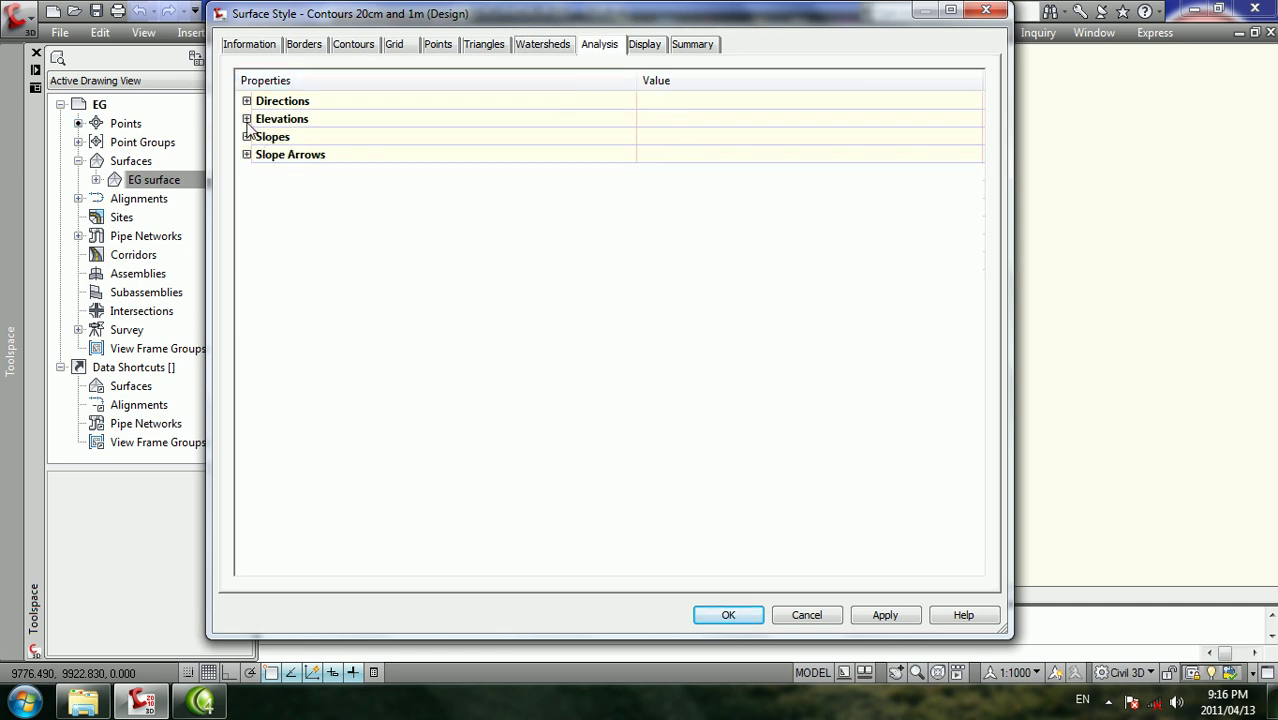
click(246, 119)
click(246, 119)
click(246, 137)
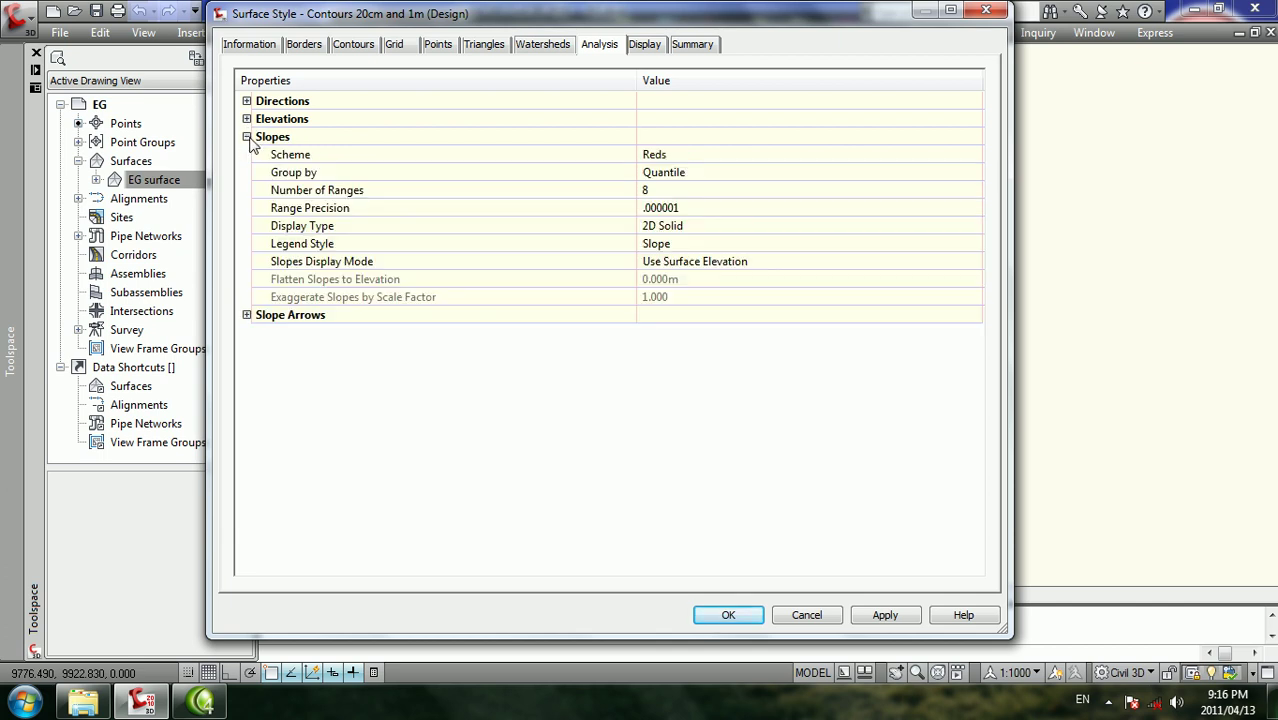
click(246, 137)
click(246, 155)
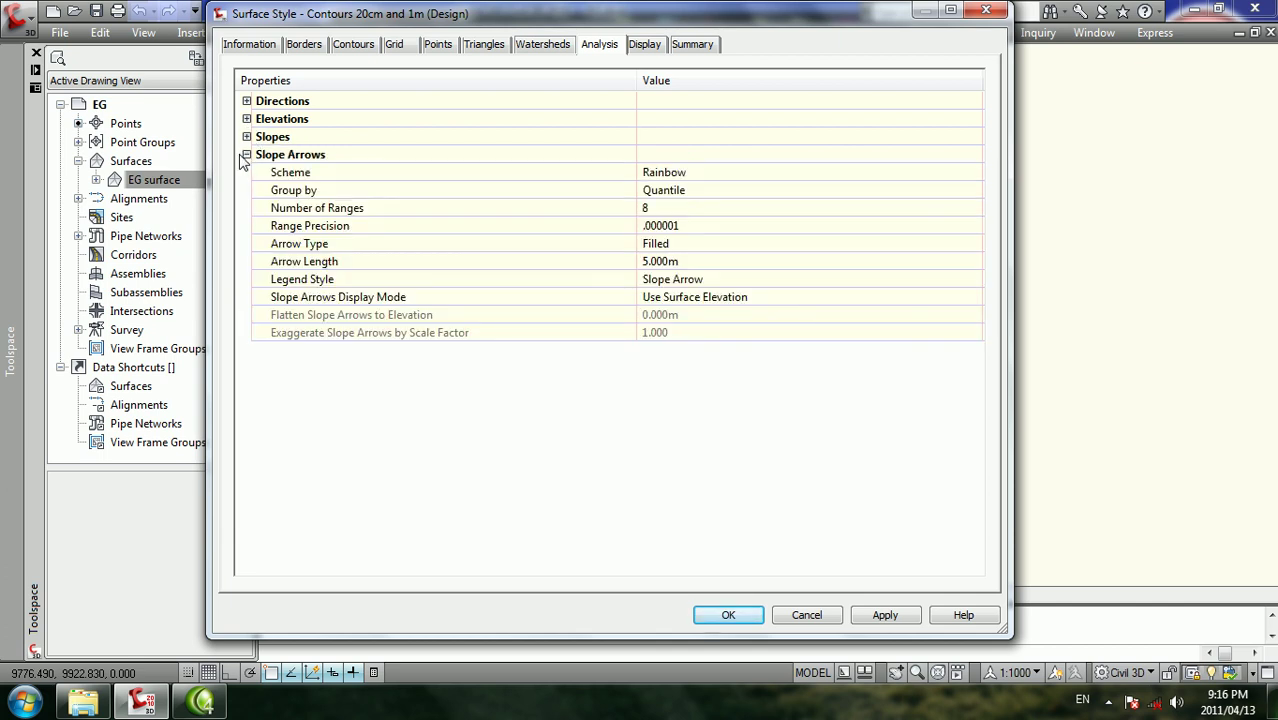
click(246, 155)
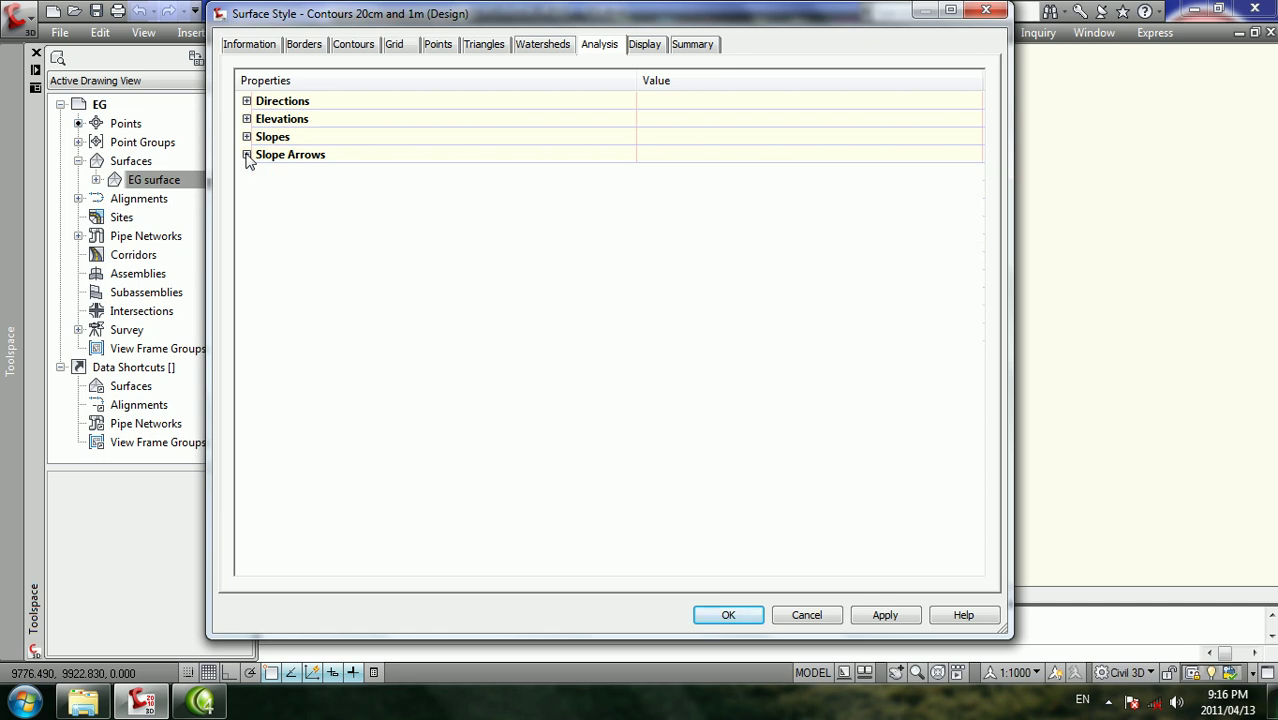
click(246, 101)
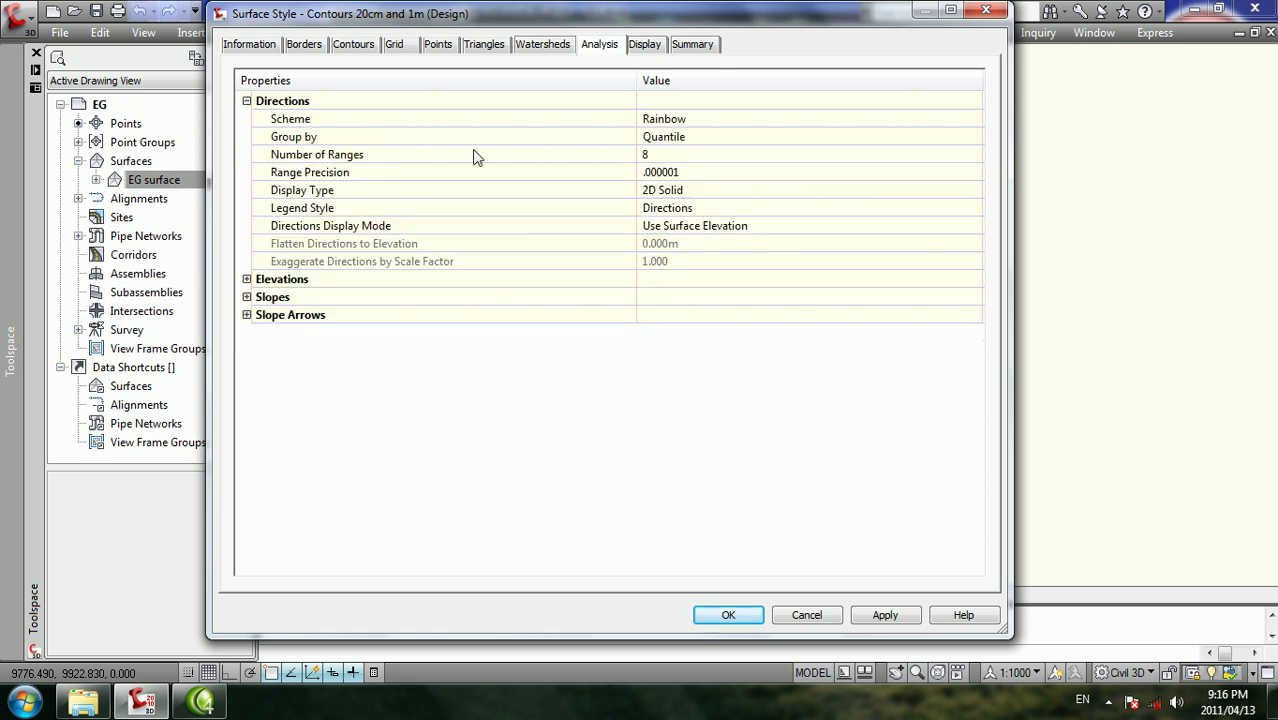
Set the Directions colour scheme to Greens and confirm the style
click(670, 120)
click(671, 121)
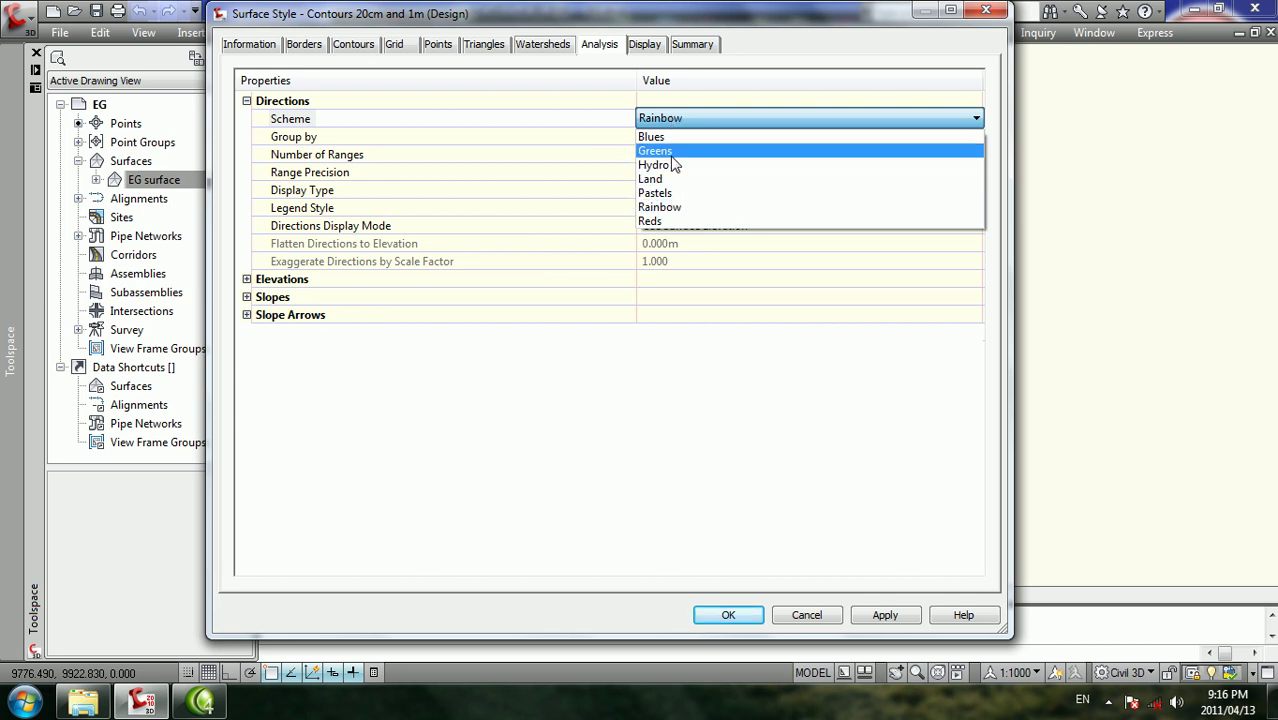
click(672, 157)
click(742, 615)
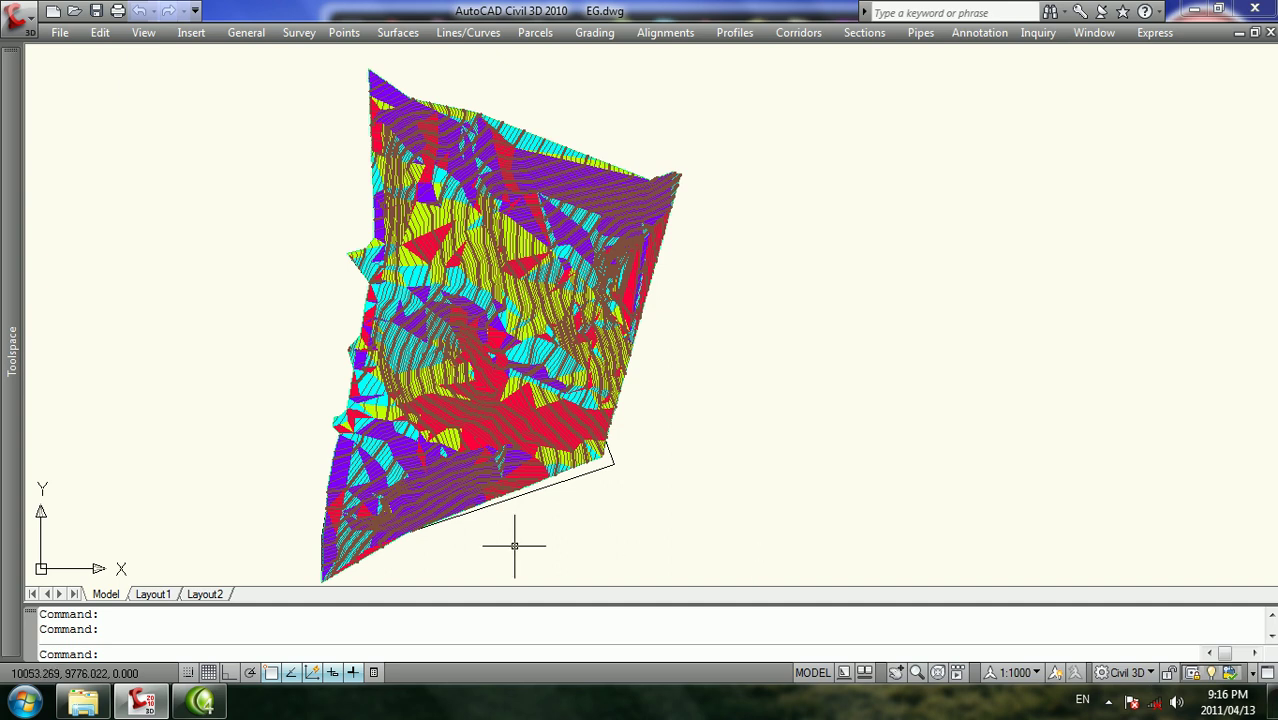
Recompute the EG surface's analysis ranges and apply them
right_click(152, 180)
click(176, 190)
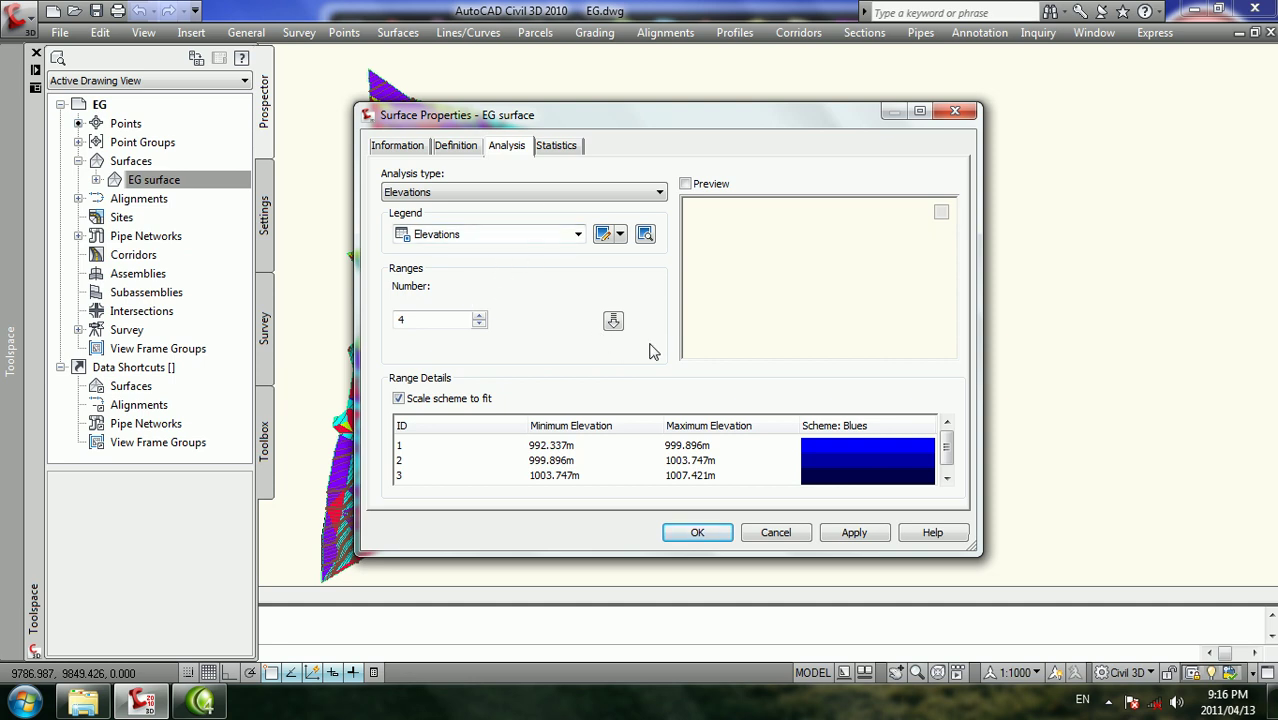
click(613, 322)
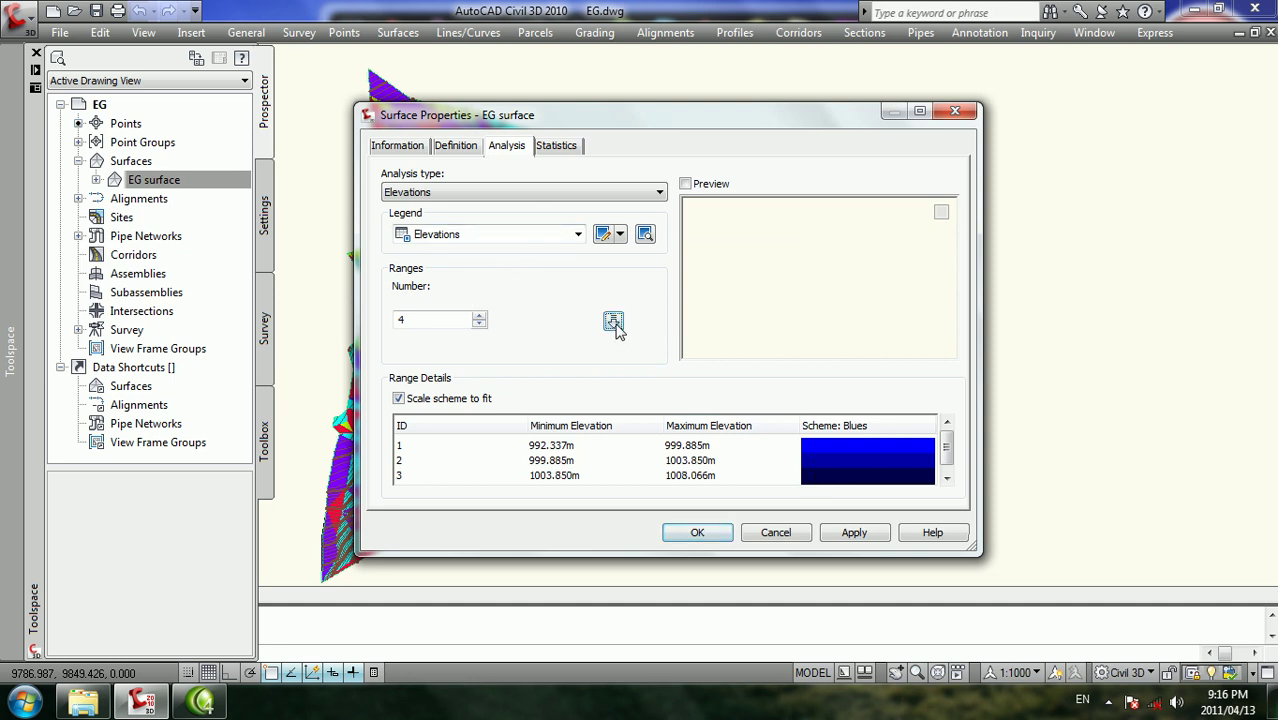
click(840, 535)
click(715, 534)
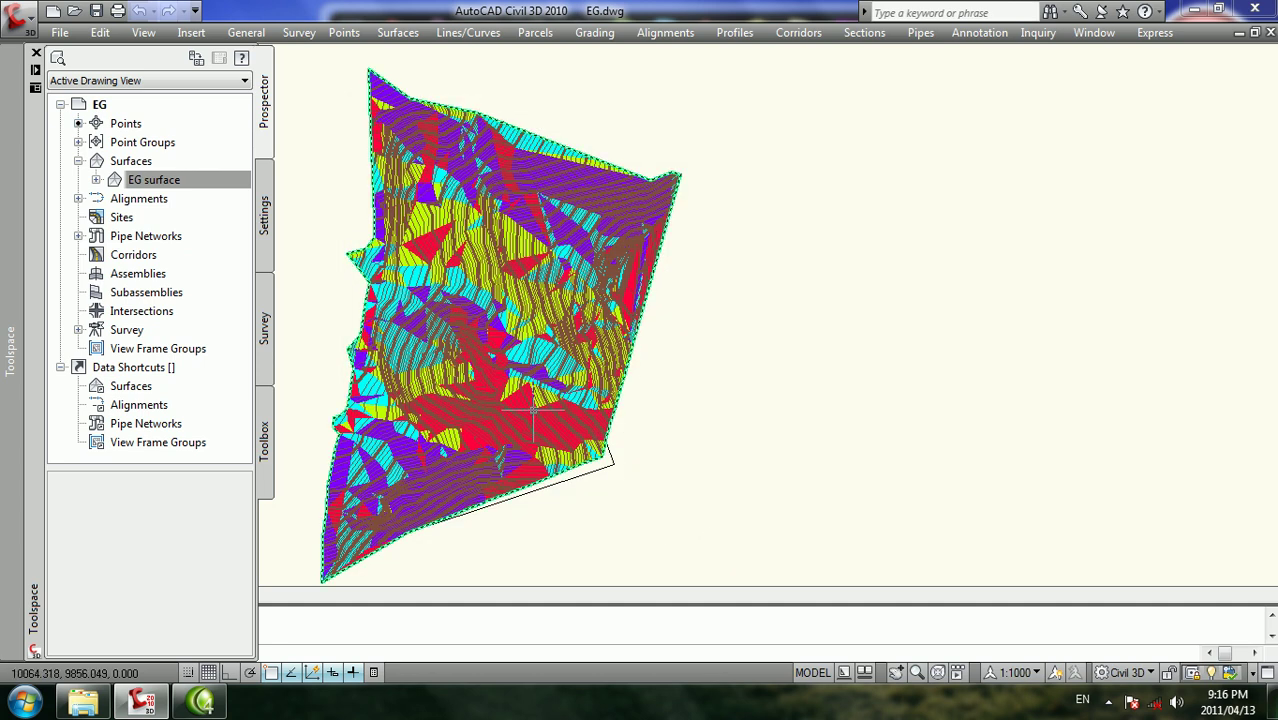
Switch the EG surface analysis type to Directions, run the analysis and apply it
click(147, 180)
right_click(147, 180)
click(200, 186)
click(540, 192)
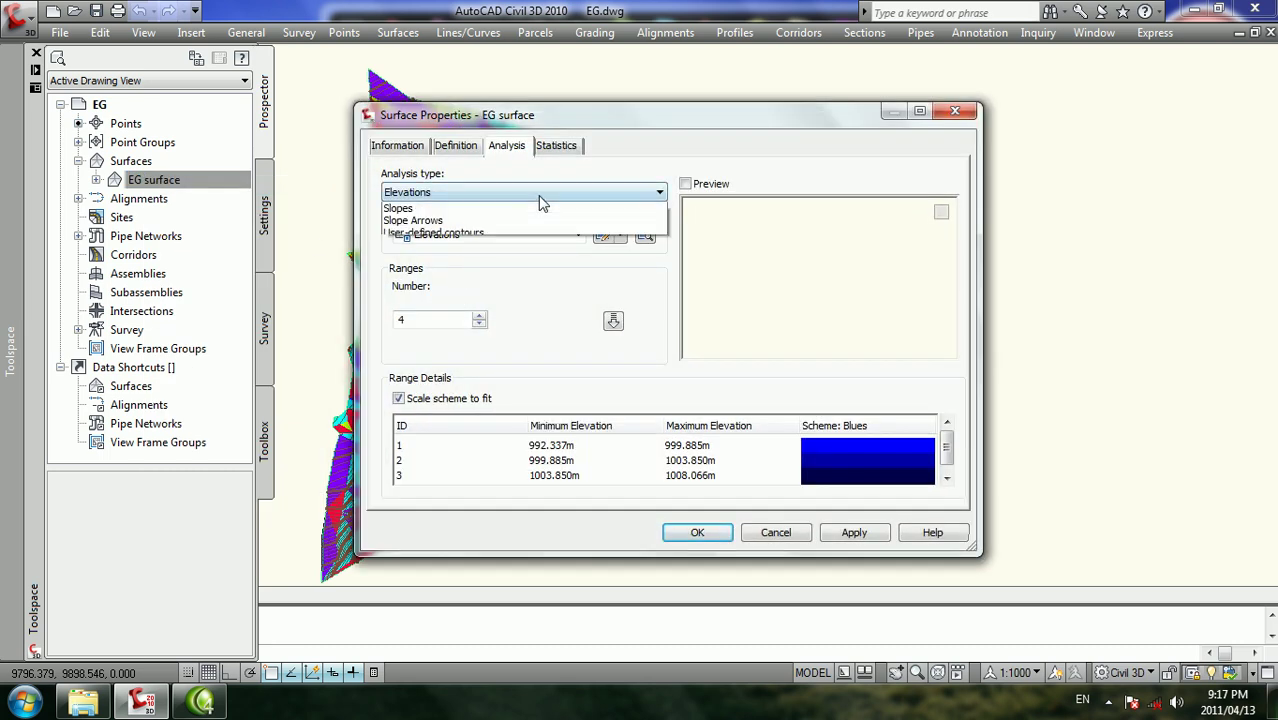
click(542, 216)
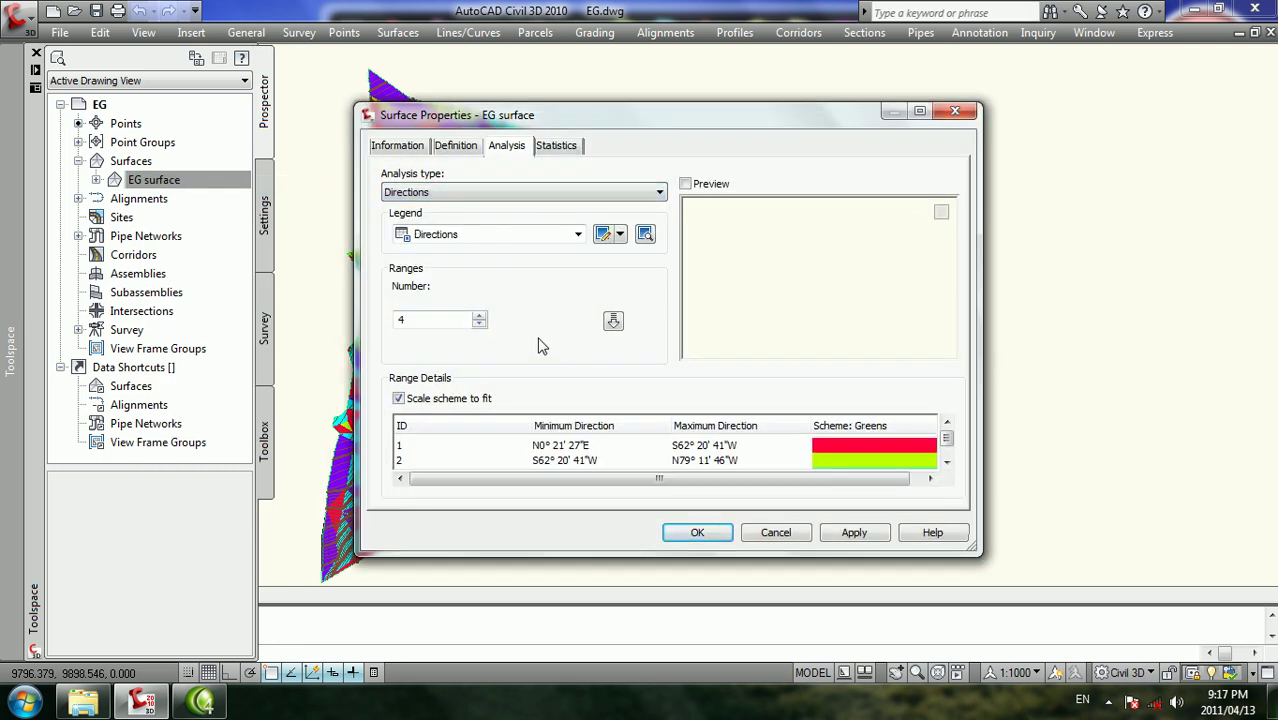
click(613, 321)
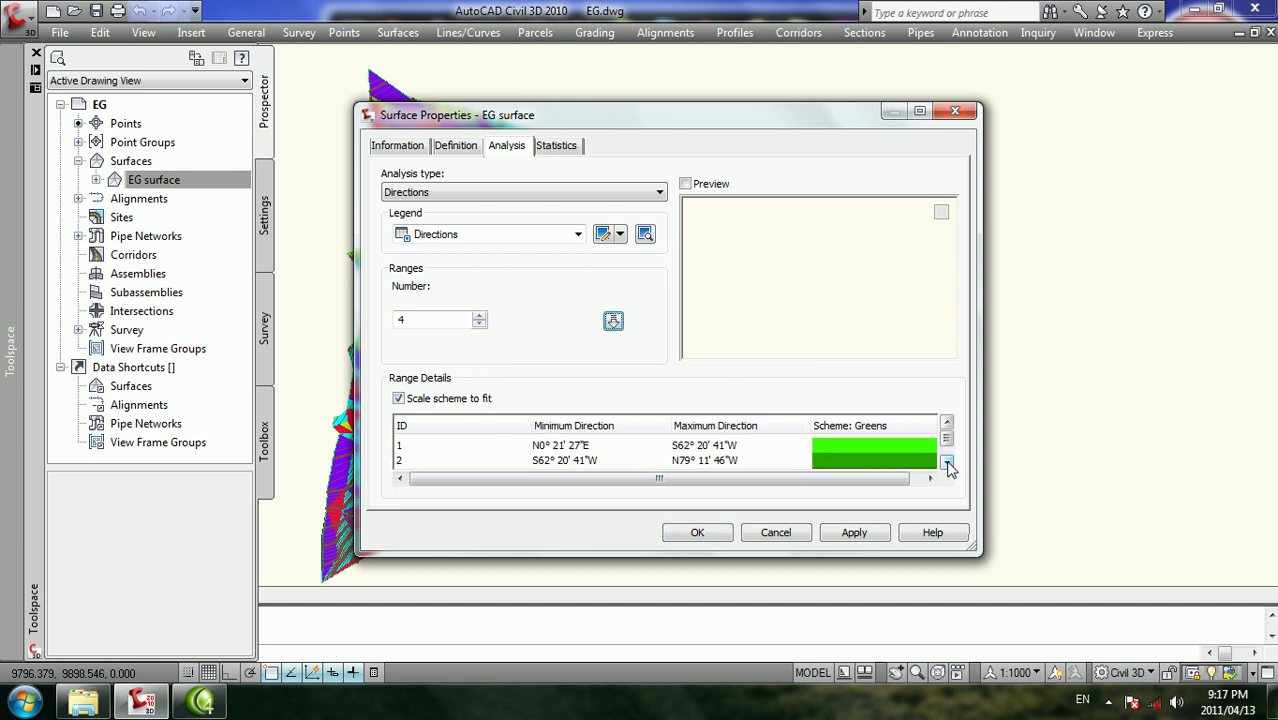
click(947, 463)
click(850, 535)
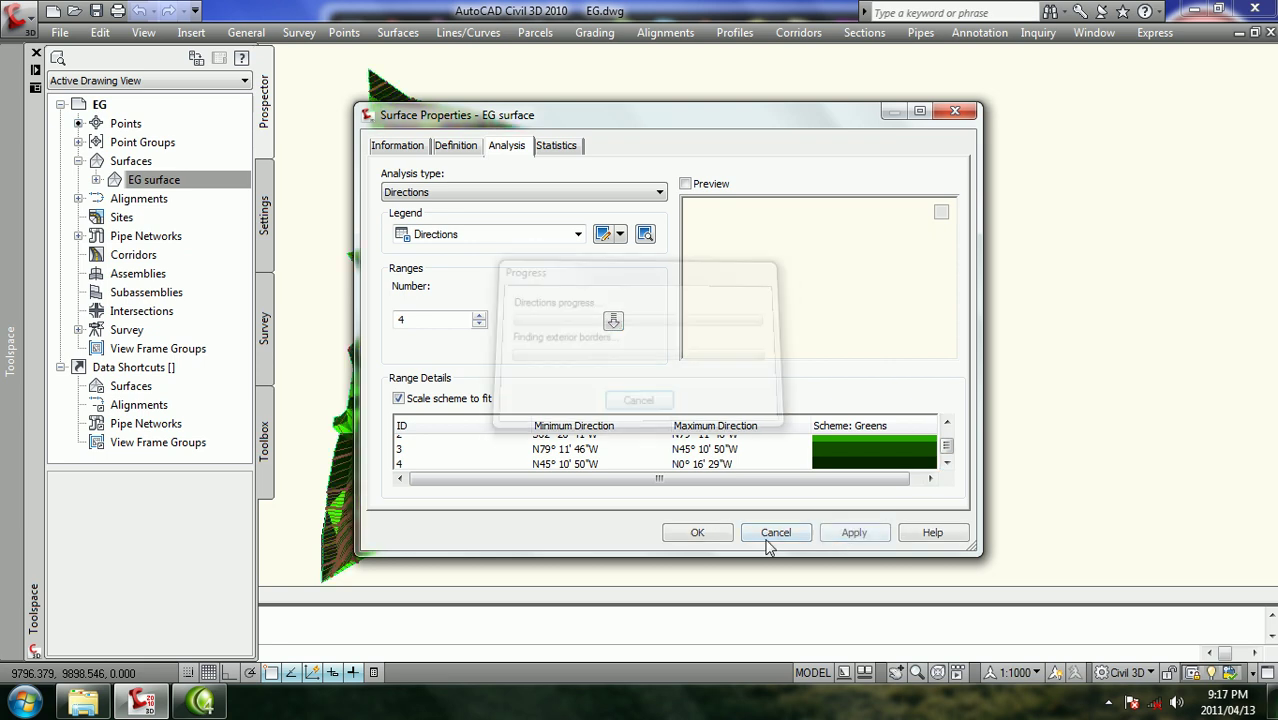
click(695, 532)
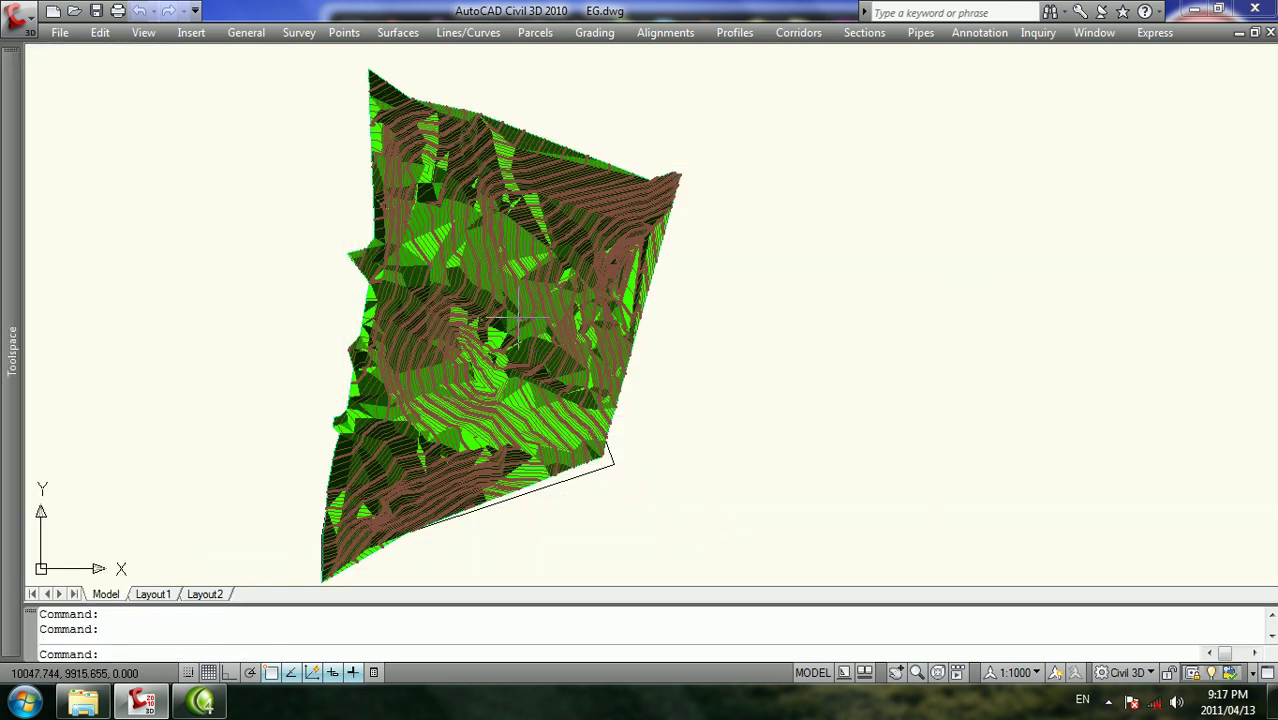
Pan across the green-shaded EG surface and select it to inspect the shading
scroll(445, 222, up, 3)
middle_drag(449, 220, 412, 297)
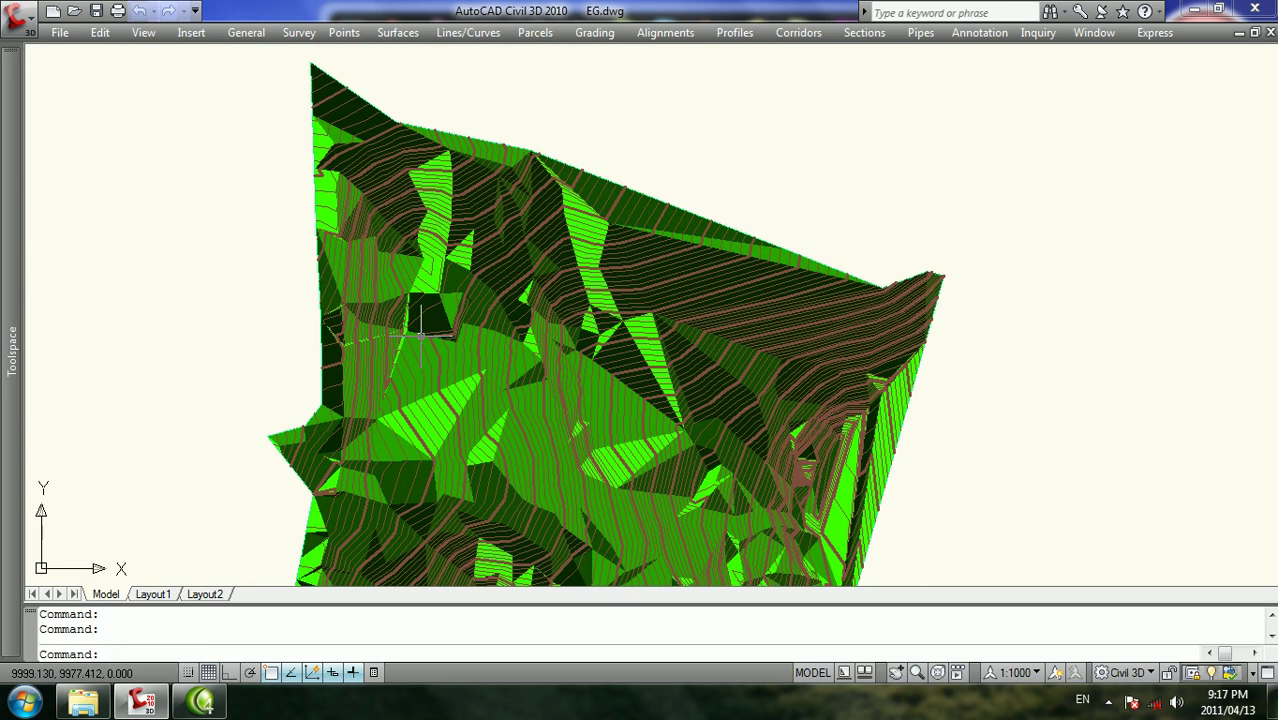
scroll(412, 297, down, 5)
click(412, 297)
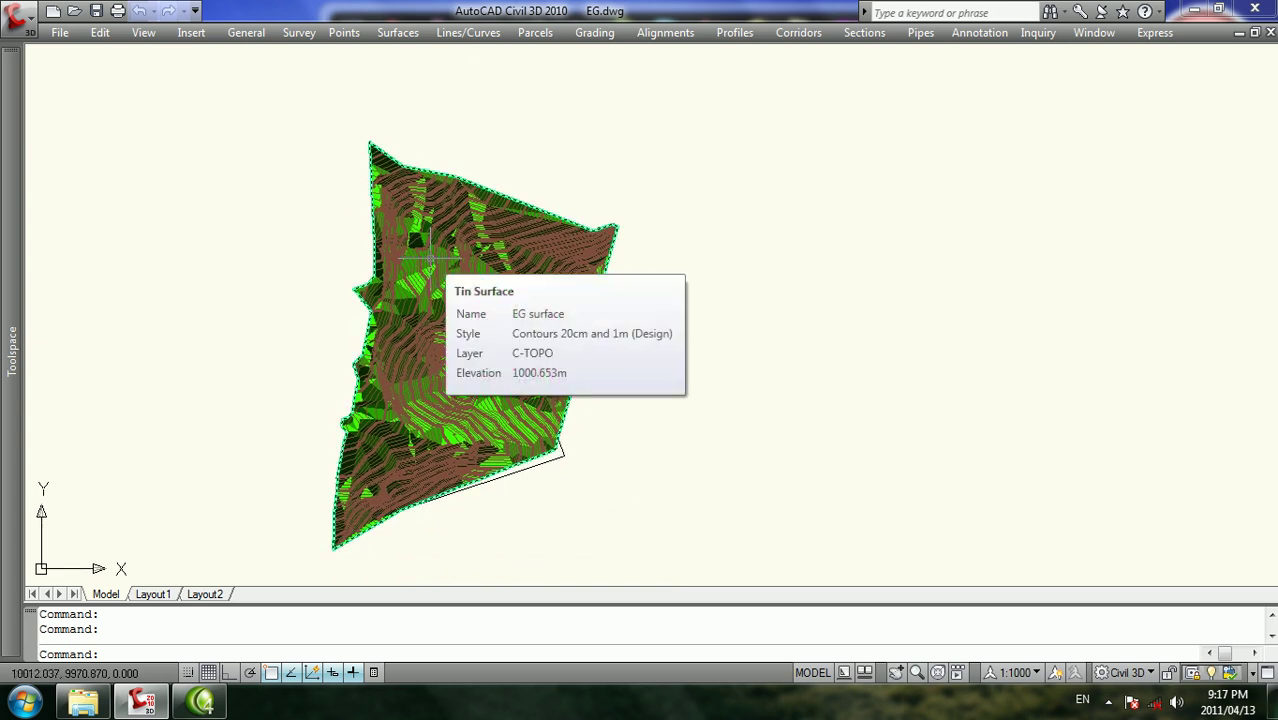
key(Escape)
click(397, 33)
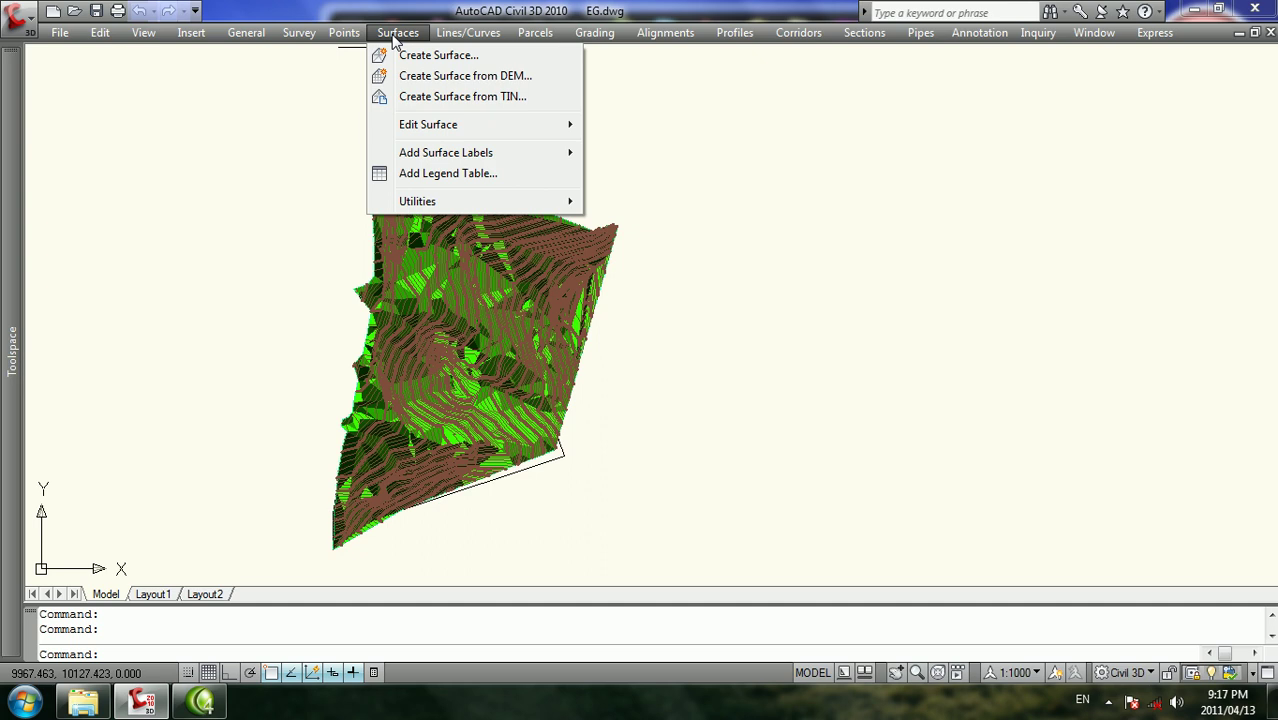
Place a dynamic Directions legend table to the right of the EG surface and select it
click(468, 173)
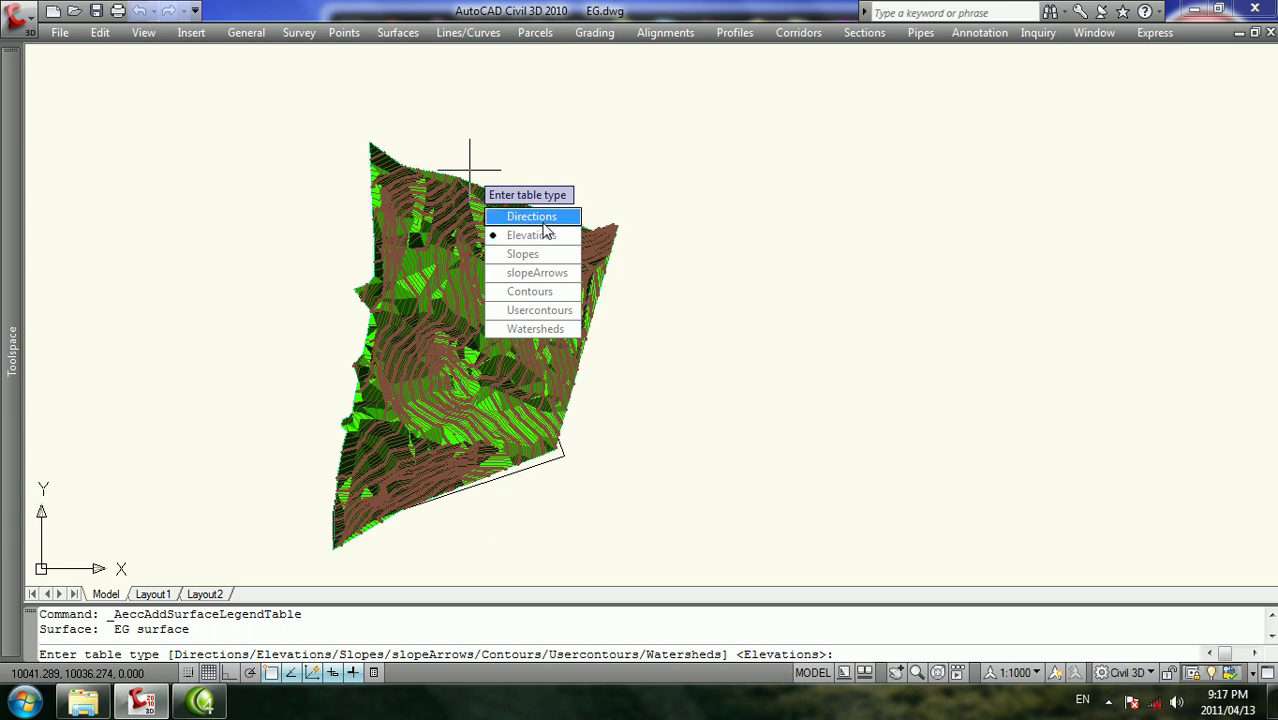
click(546, 226)
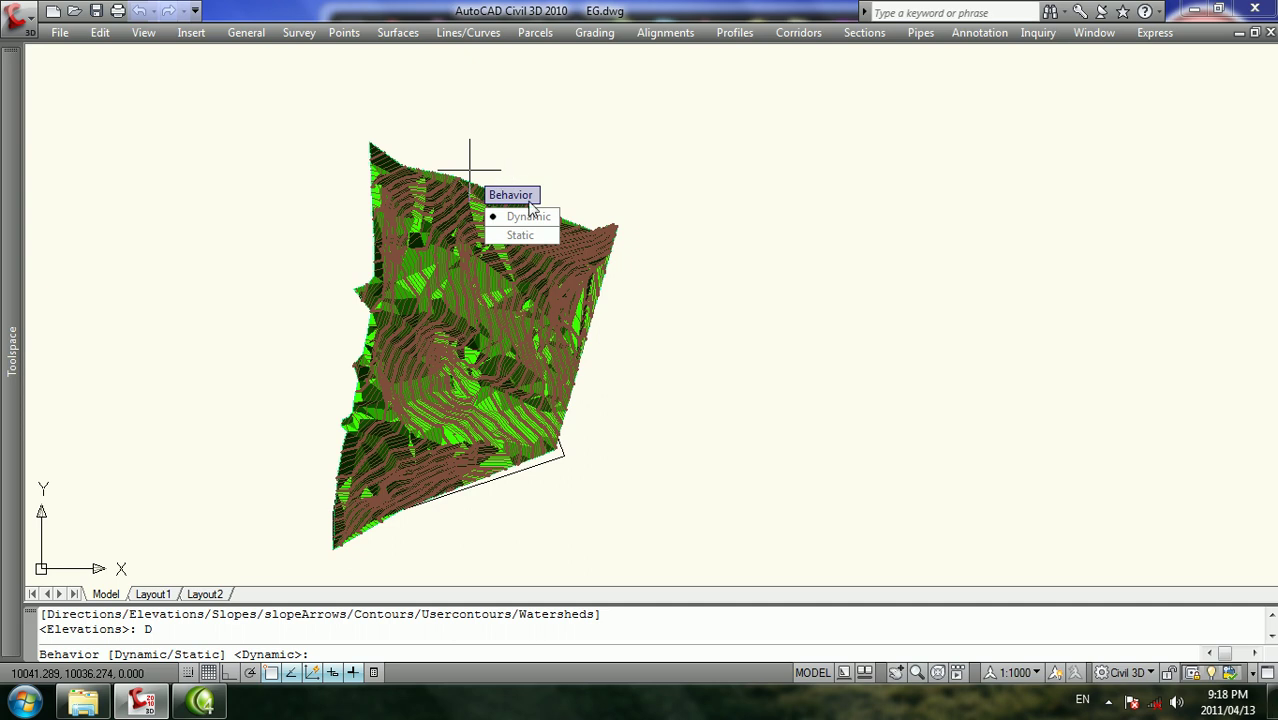
click(528, 215)
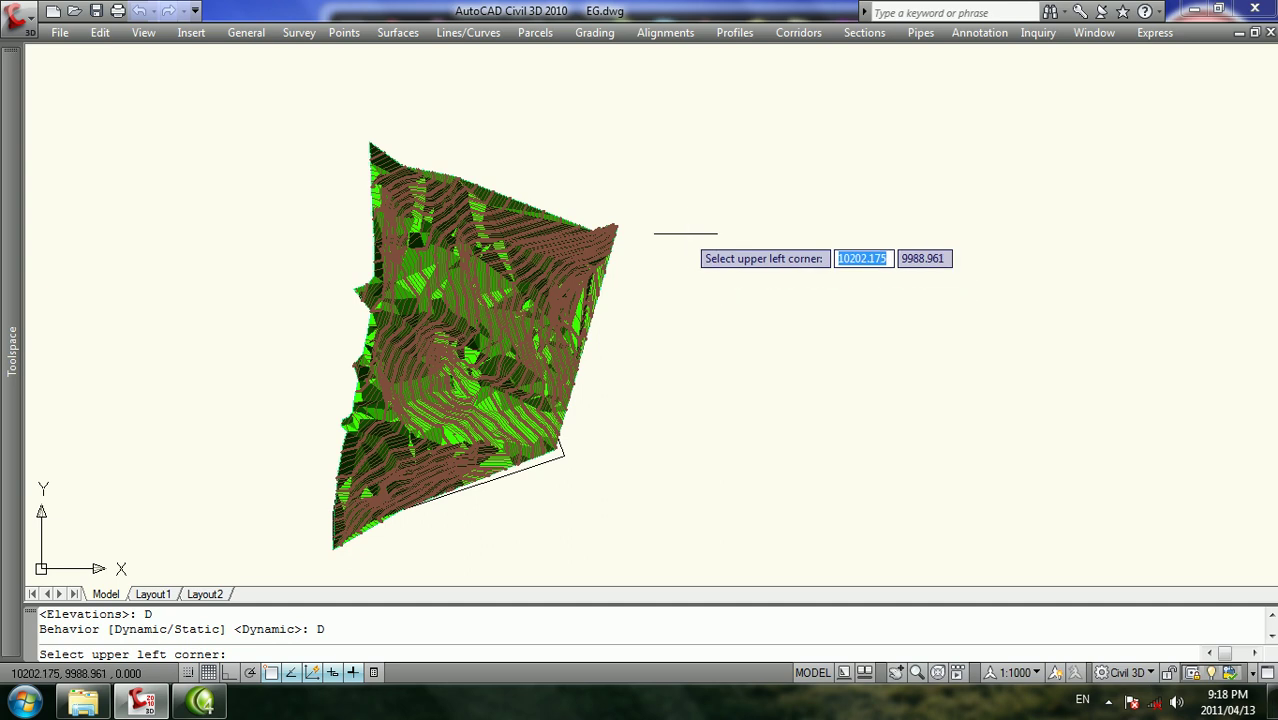
click(686, 233)
scroll(726, 302, down, 2)
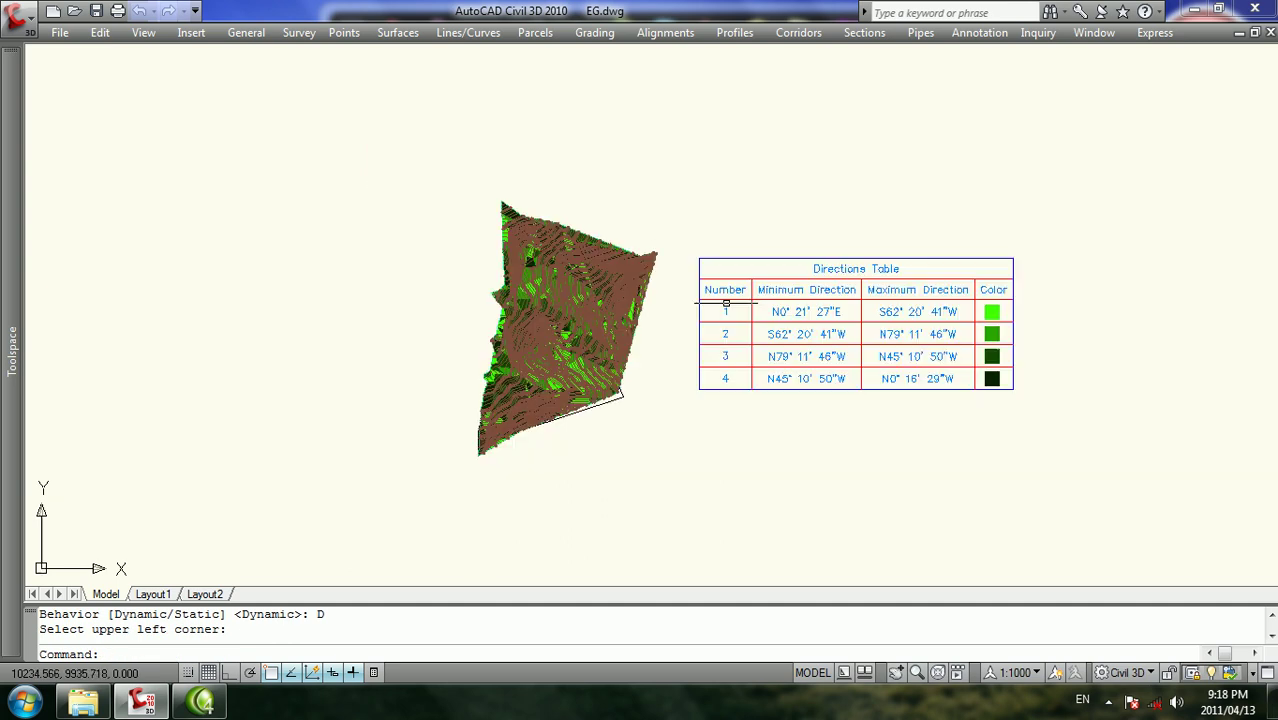
scroll(740, 258, up, 3)
middle_drag(546, 280, 702, 275)
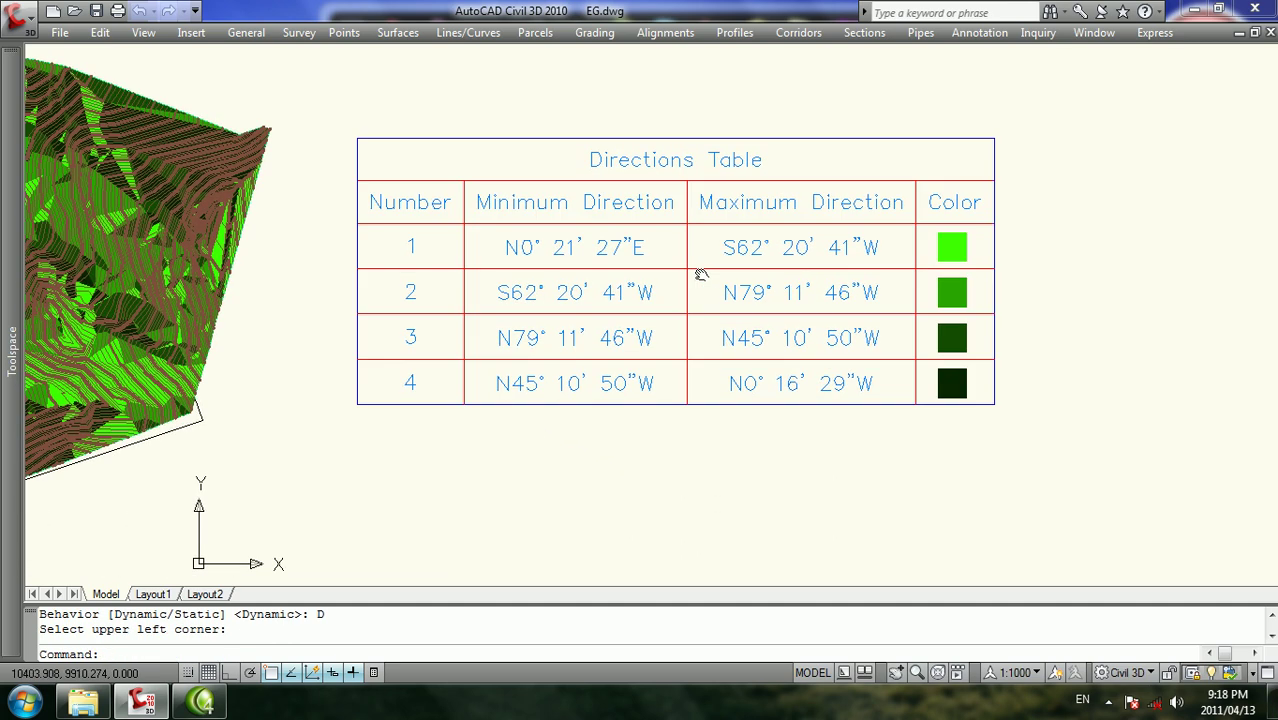
click(411, 222)
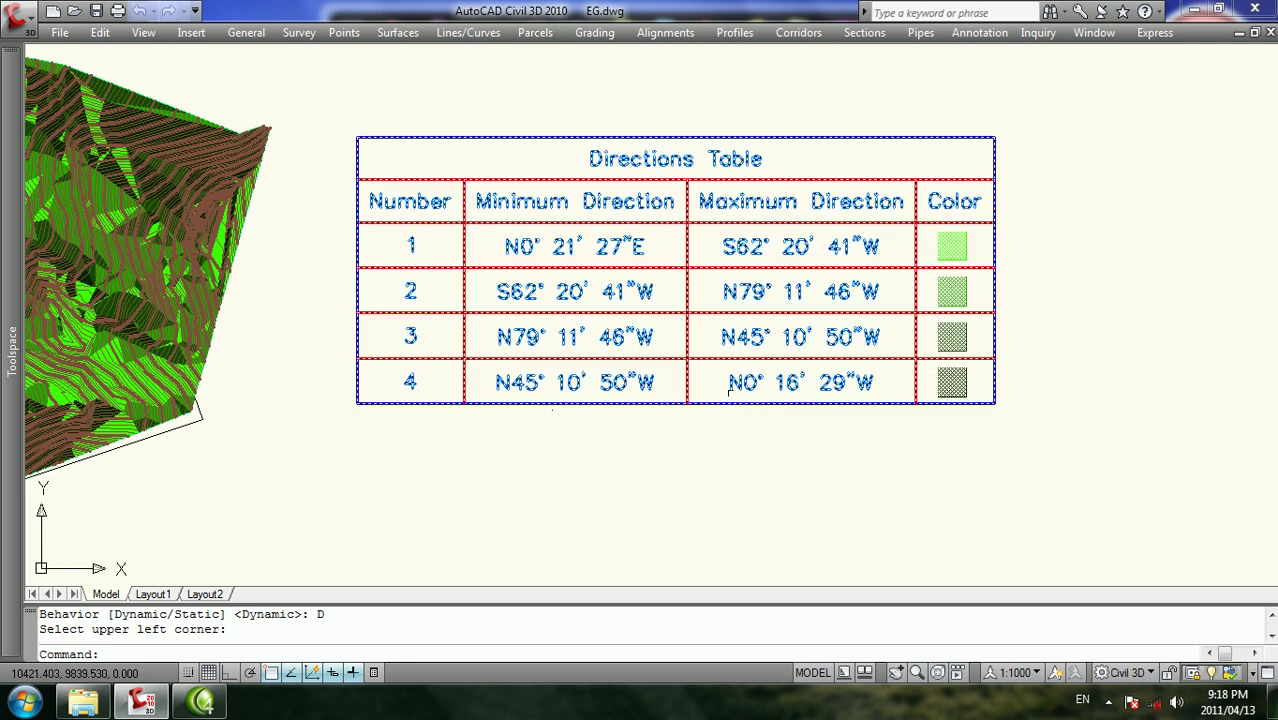
click(790, 243)
right_click(790, 243)
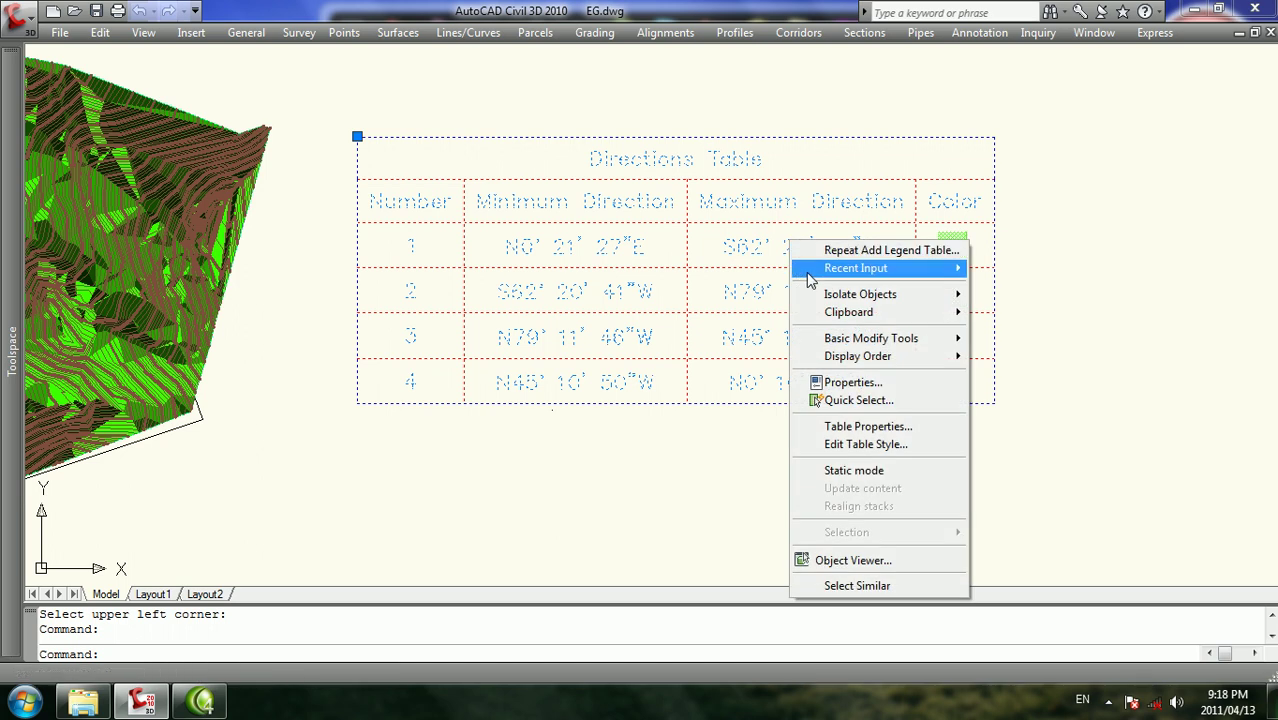
click(899, 430)
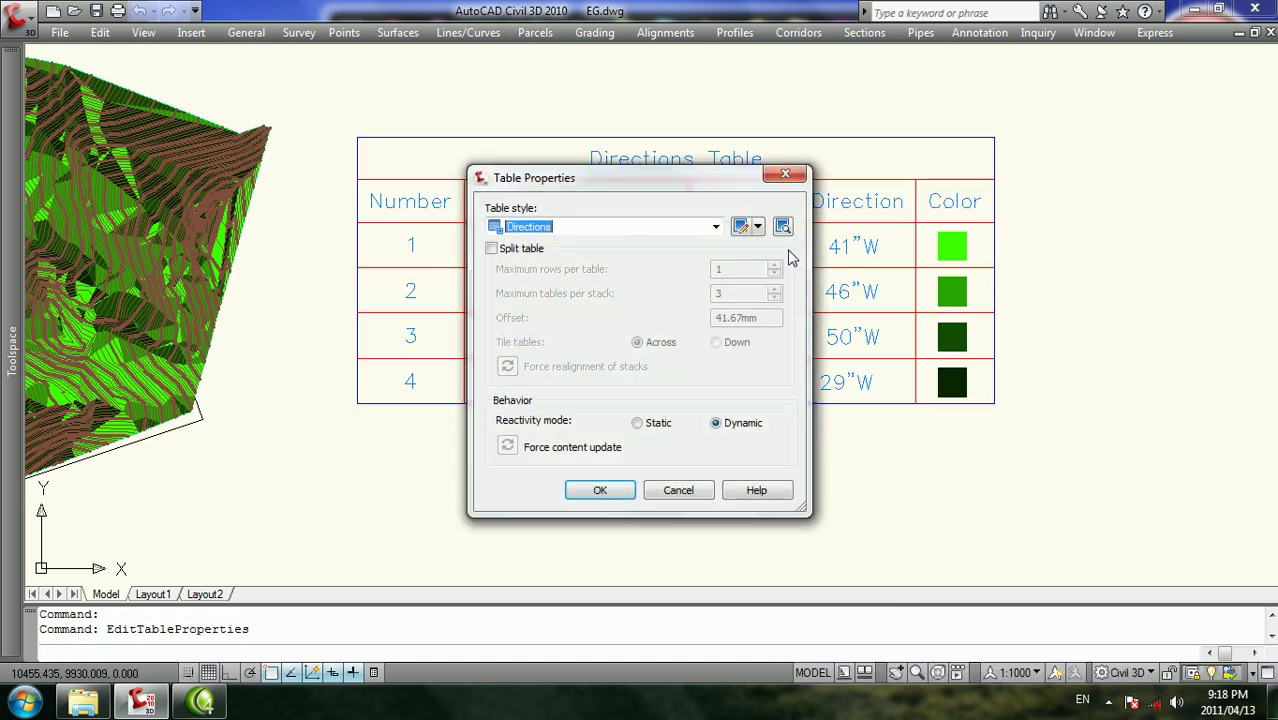
click(785, 174)
click(816, 350)
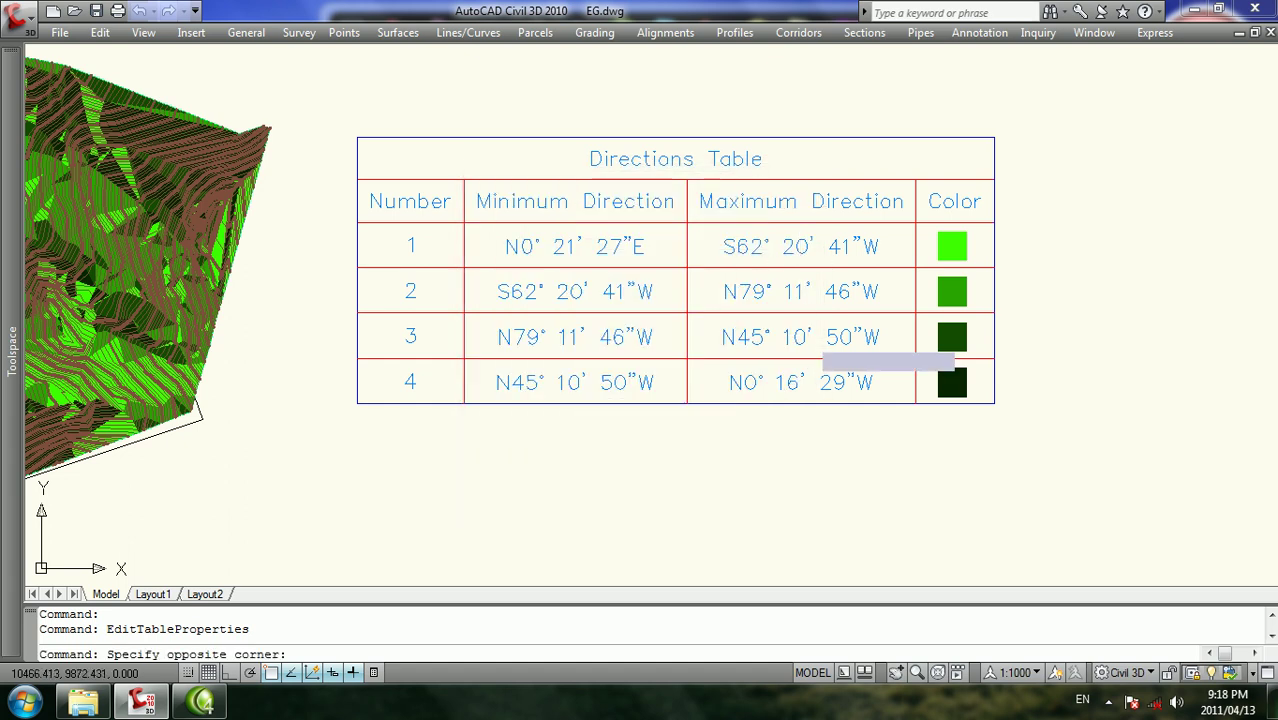
click(790, 340)
right_click(792, 337)
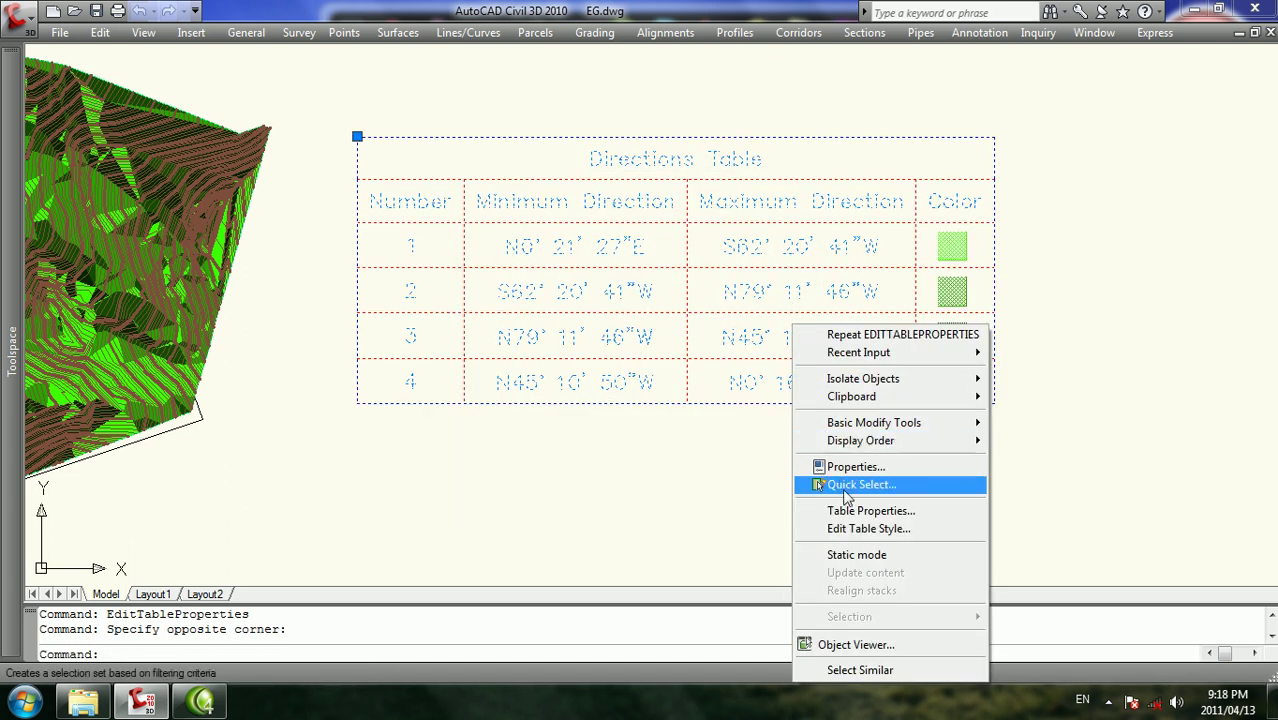
click(860, 537)
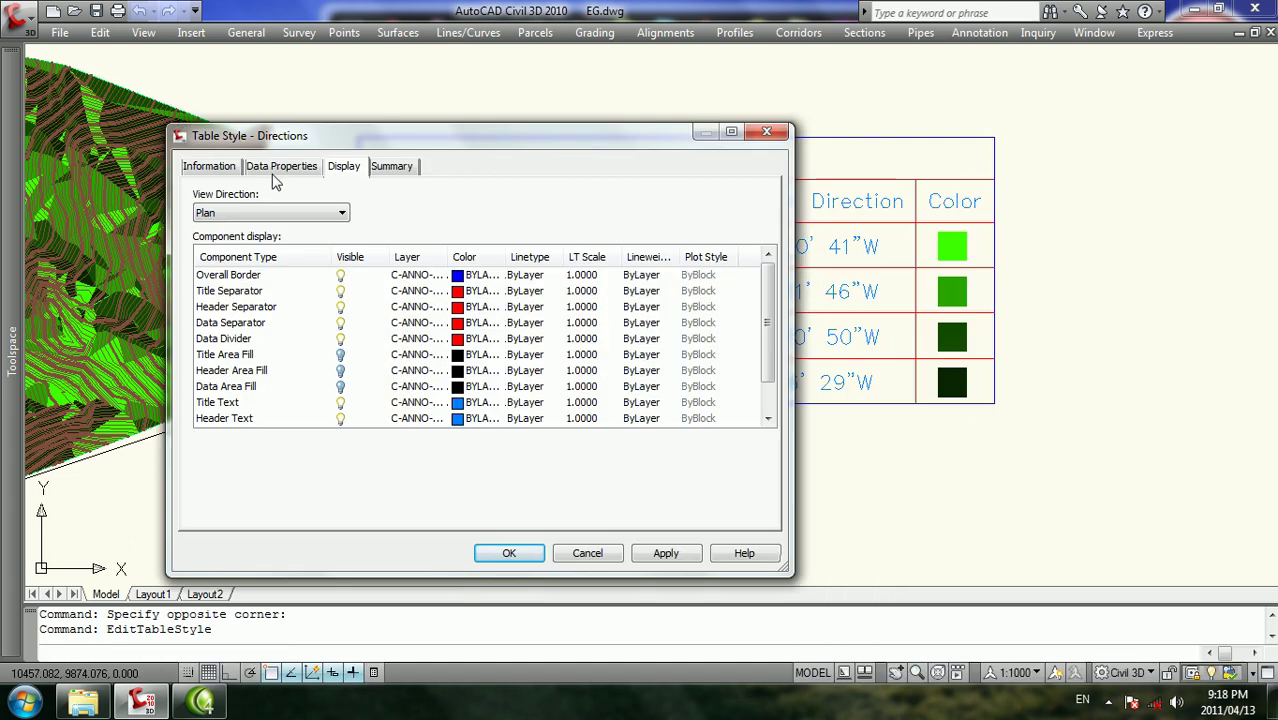
click(280, 170)
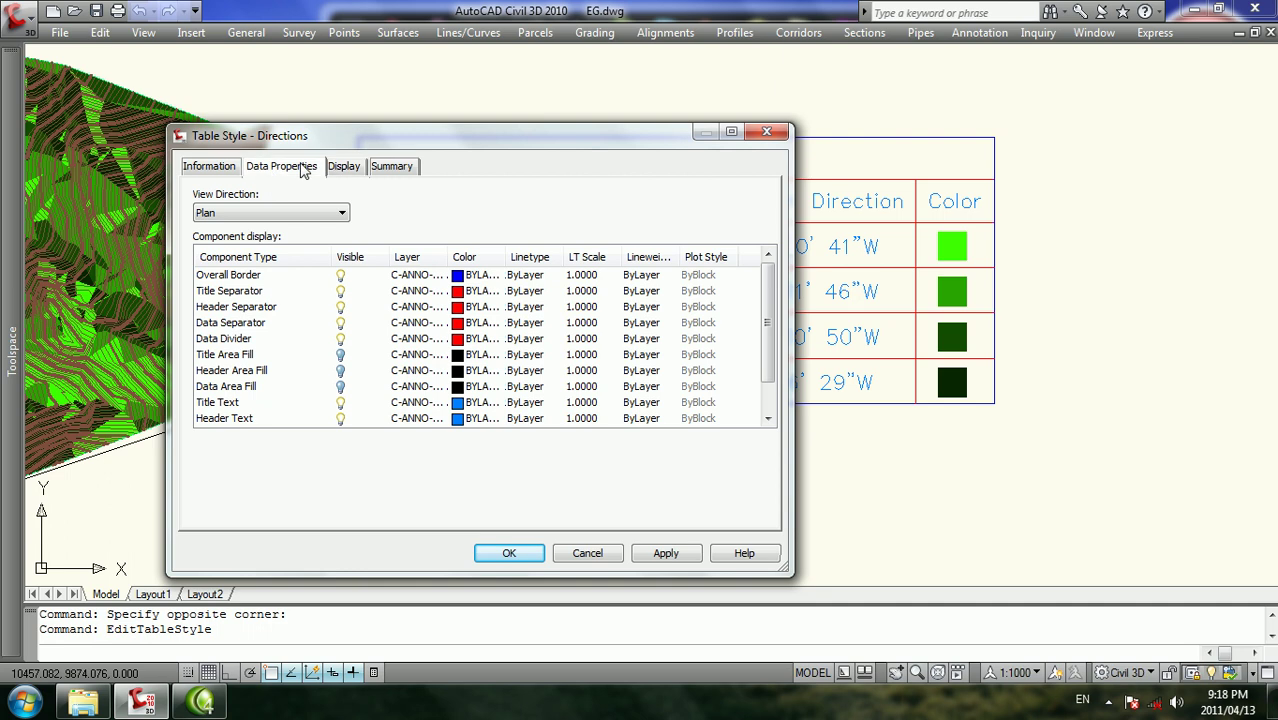
click(229, 170)
click(392, 166)
click(766, 131)
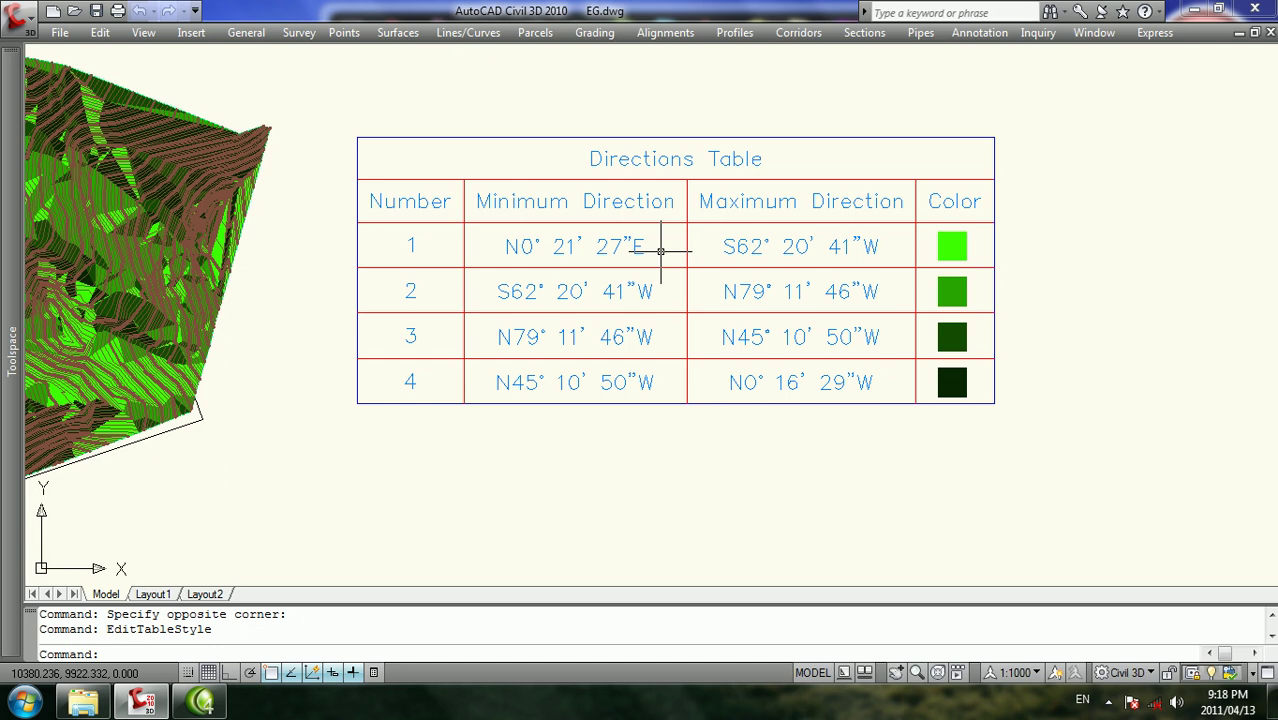
click(650, 87)
click(521, 254)
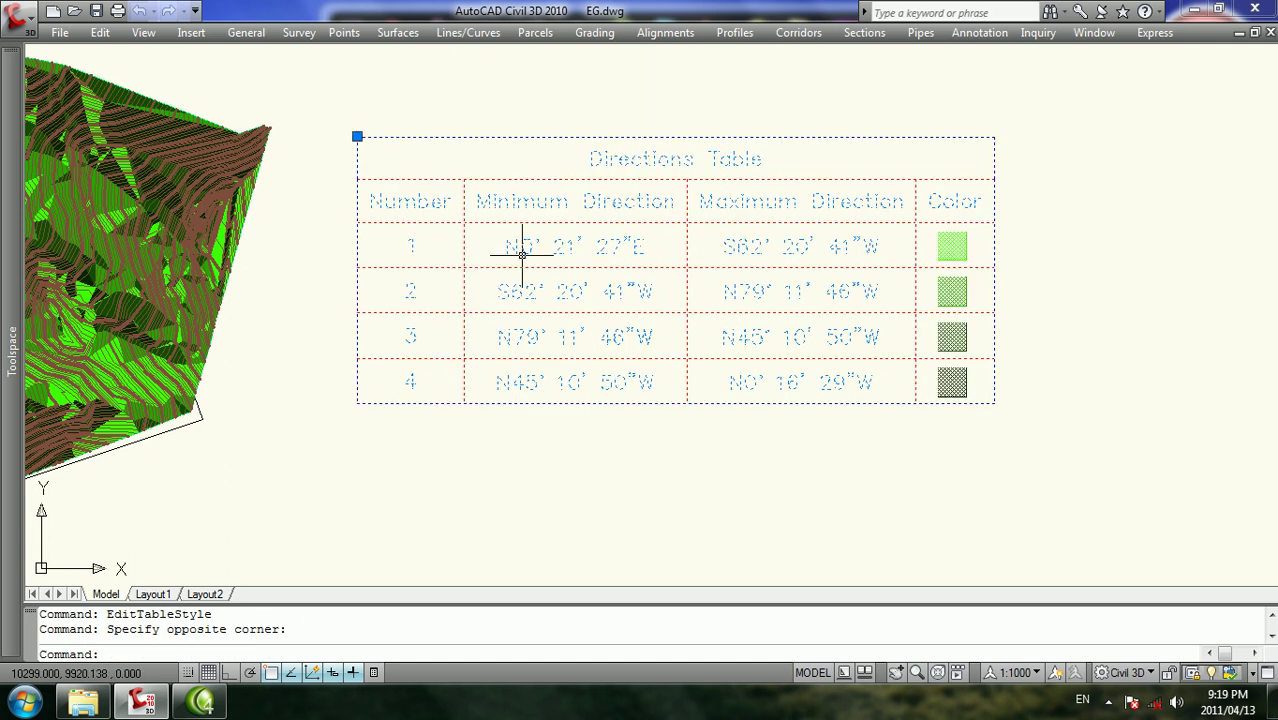
text(e)
key(Return)
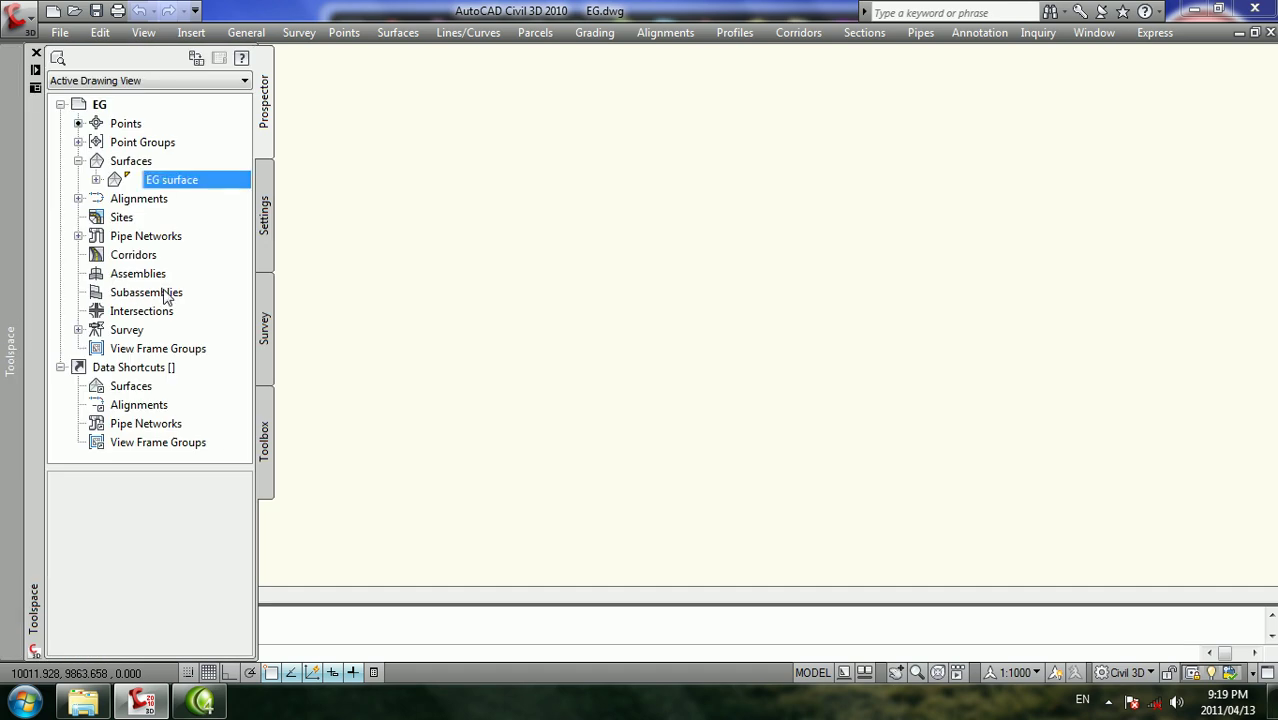
right_click(170, 188)
click(210, 207)
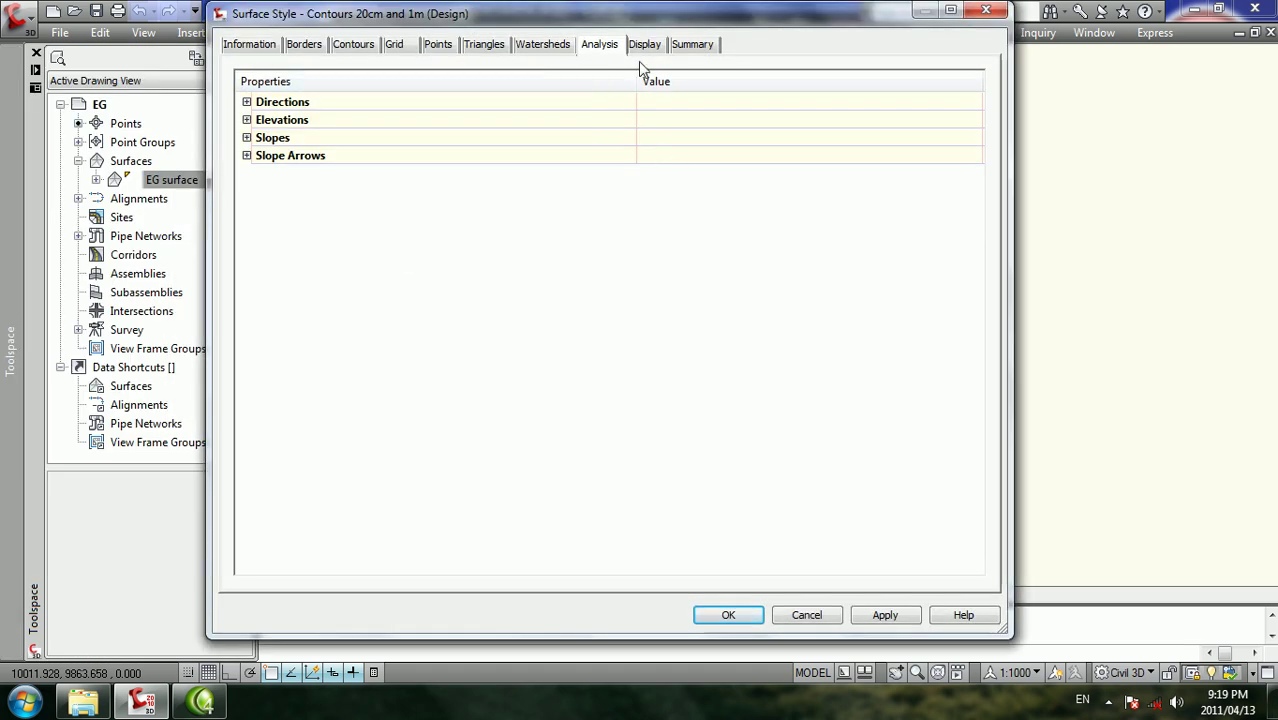
click(248, 104)
click(673, 126)
click(676, 128)
click(686, 138)
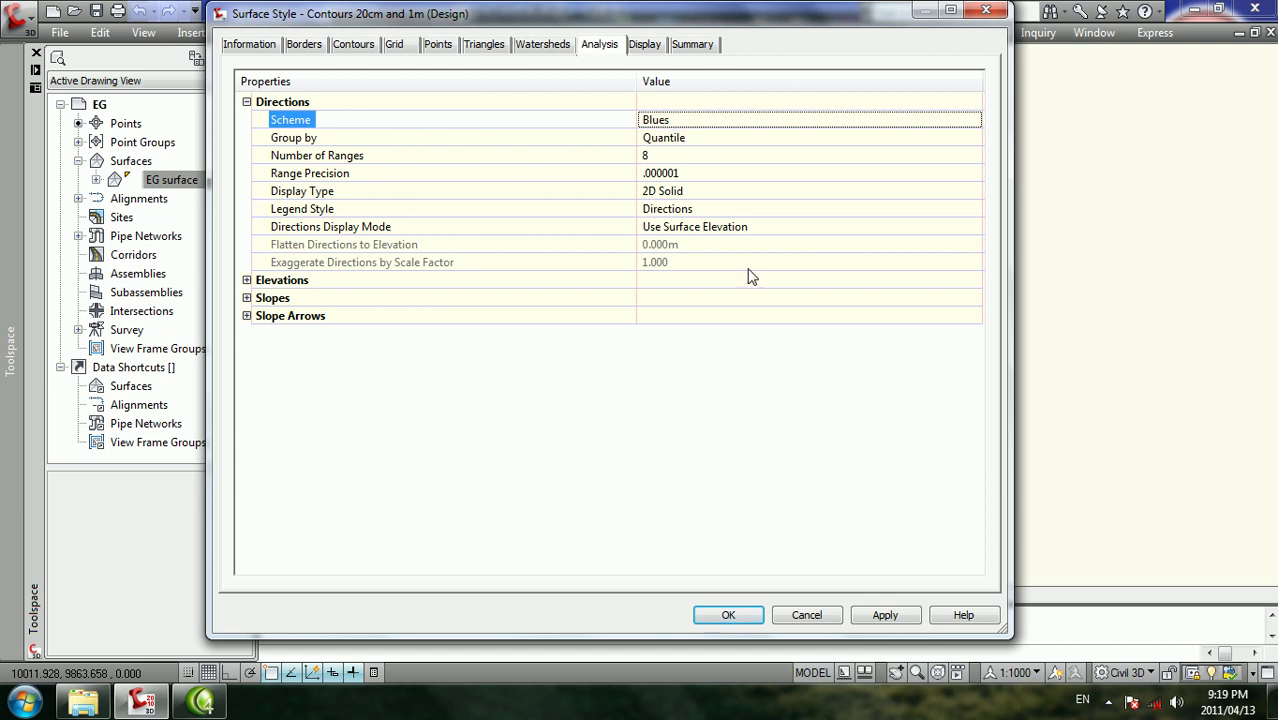
click(728, 615)
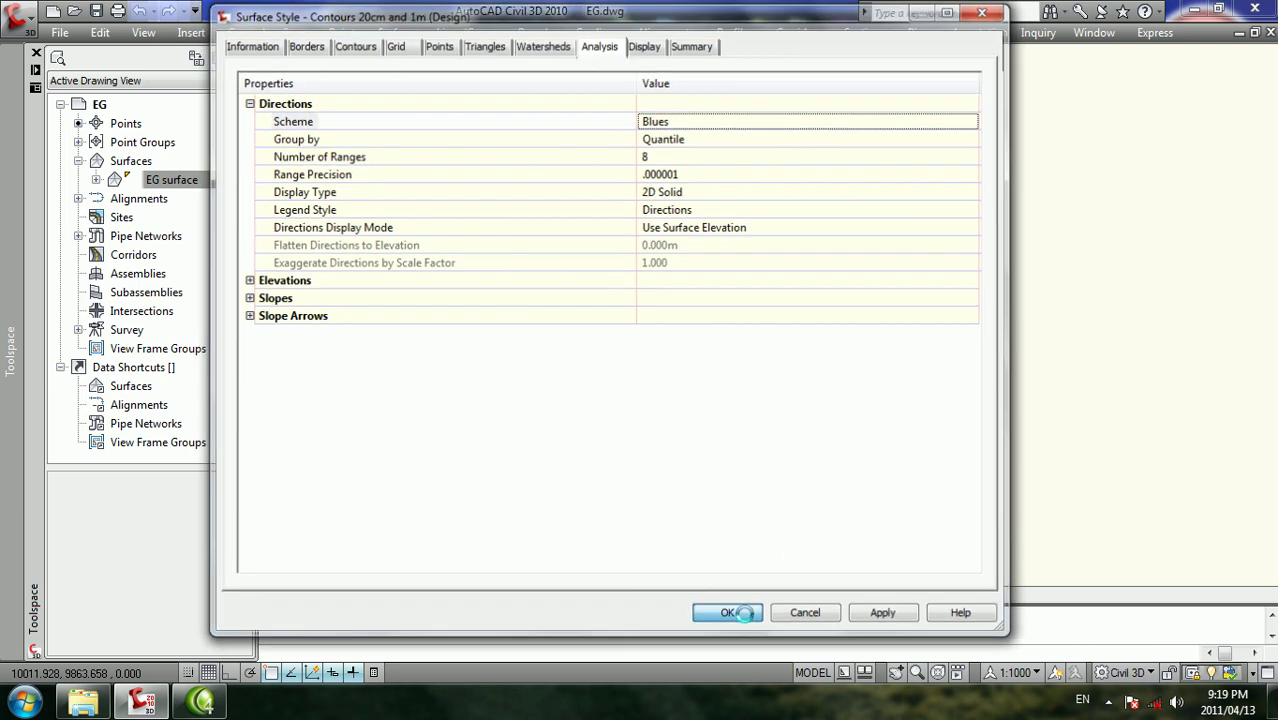
click(394, 327)
click(355, 390)
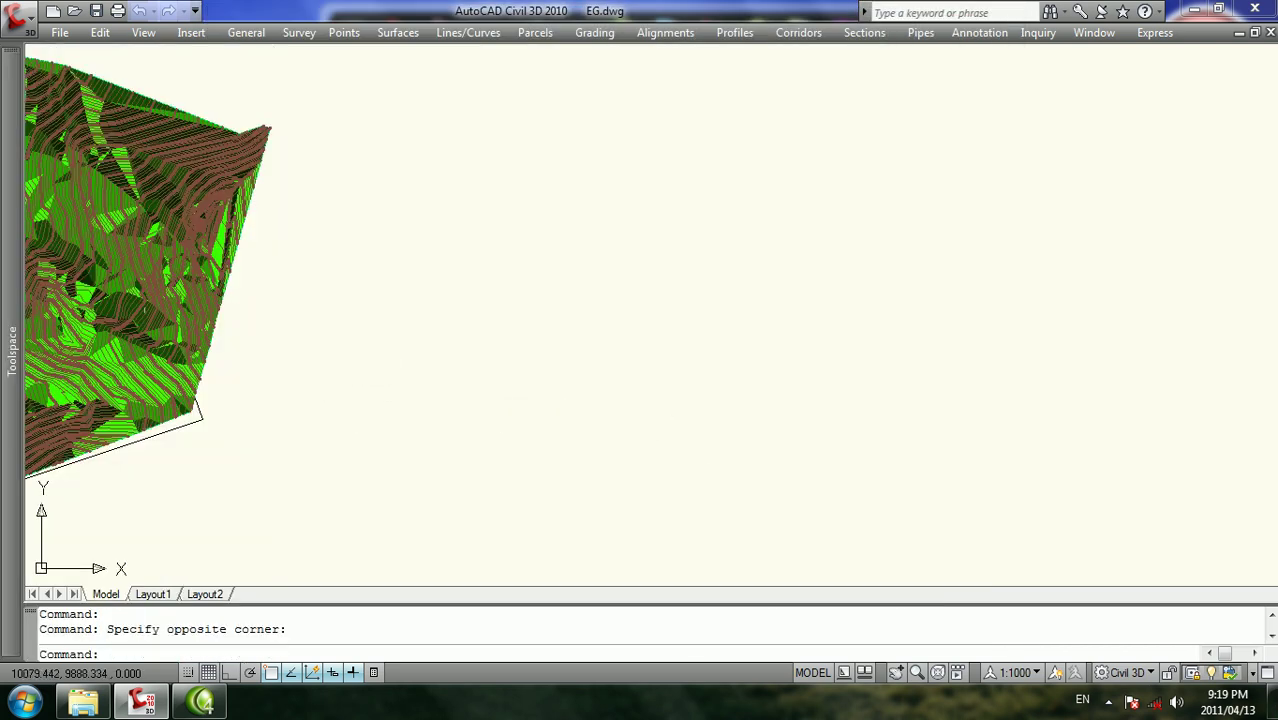
Open the EG surface properties and set the analysis type to Directions
click(162, 183)
right_click(163, 188)
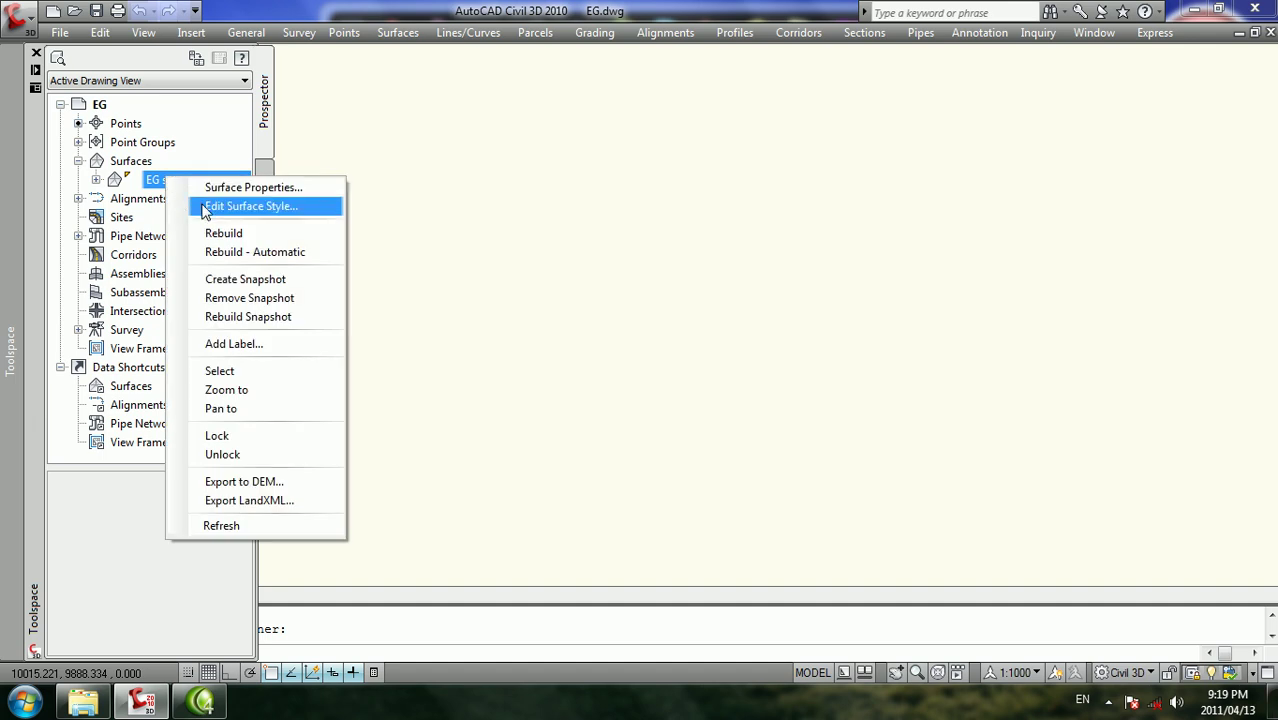
click(203, 206)
key(Escape)
right_click(175, 178)
click(205, 187)
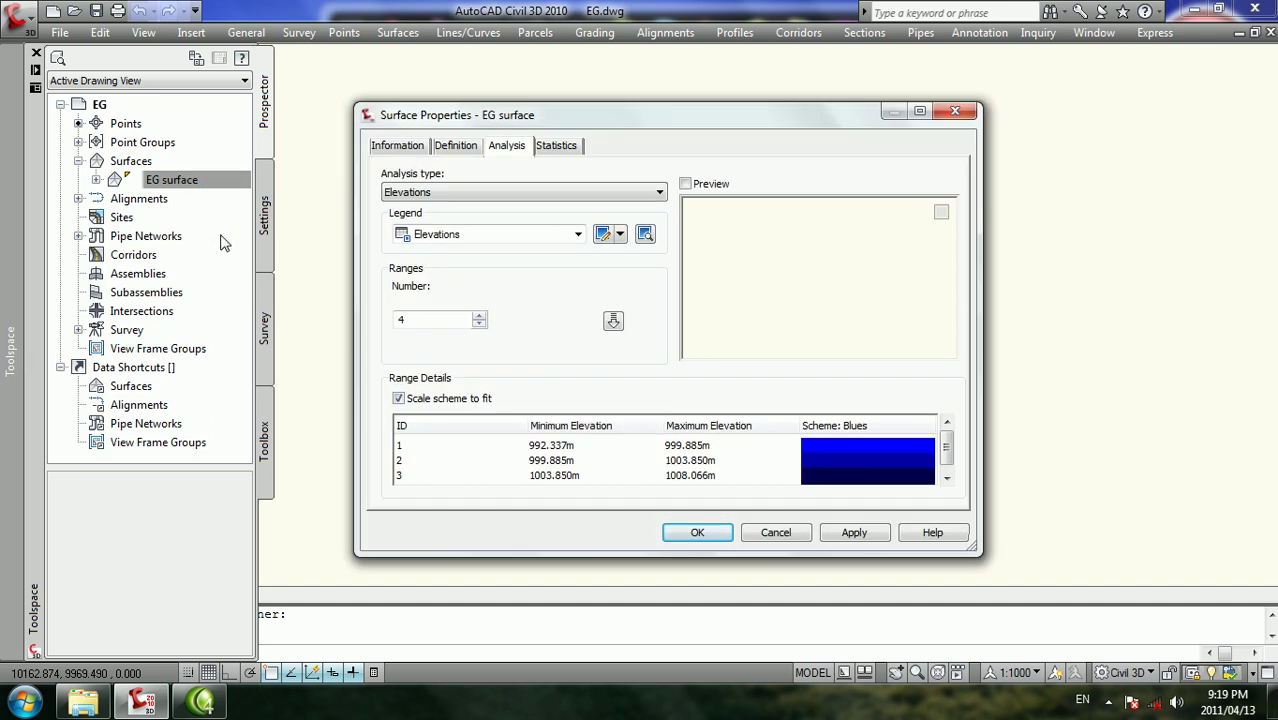
click(614, 195)
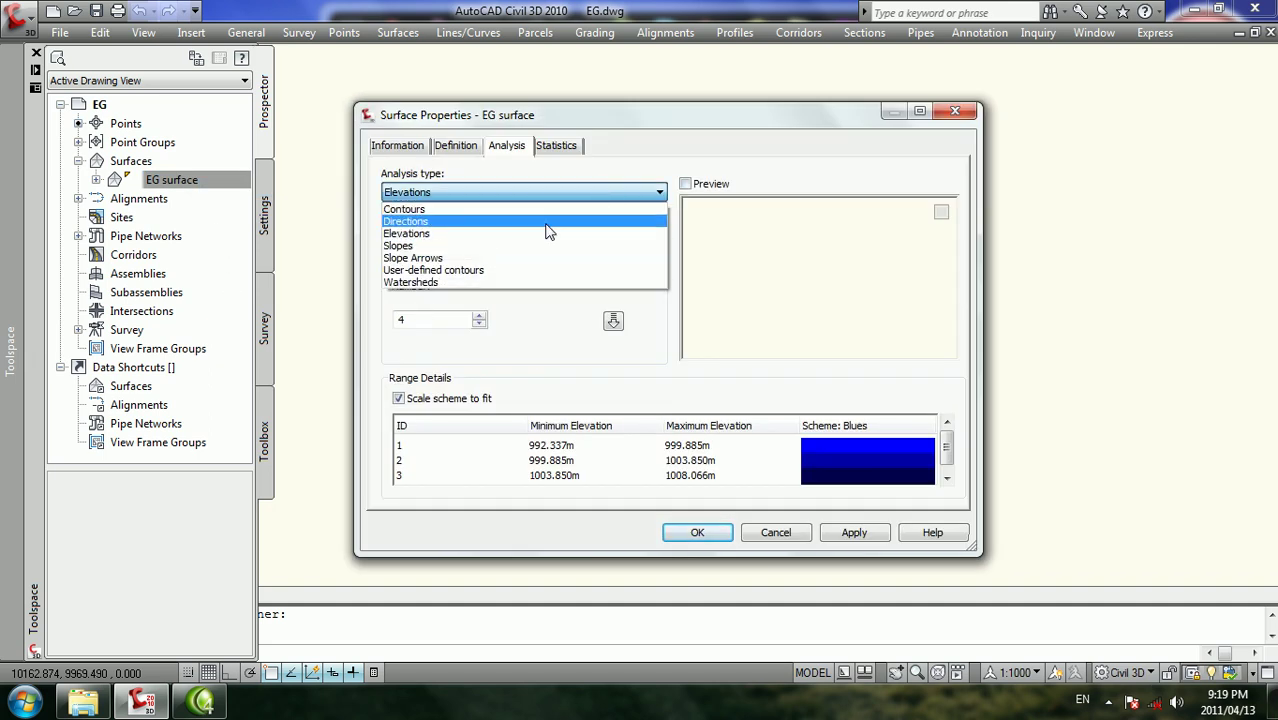
click(548, 222)
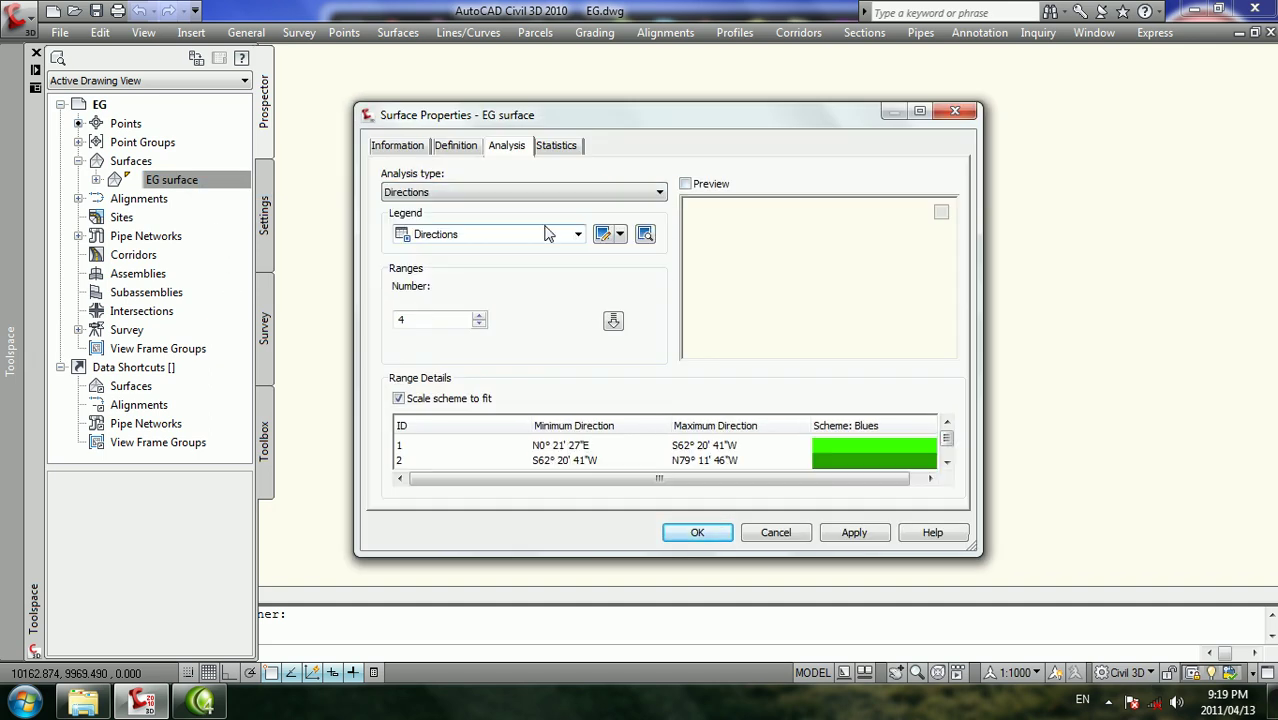
Inspect the Directions legend table style's data properties and close it unchanged
click(607, 241)
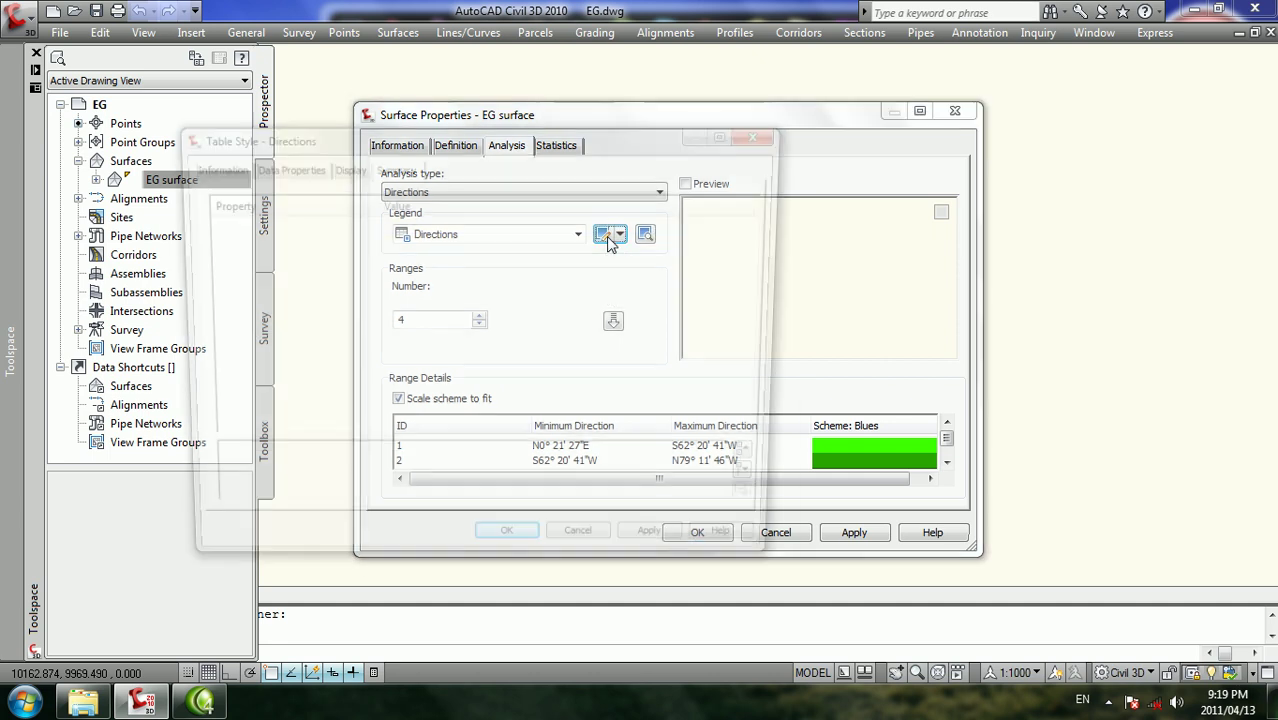
click(306, 170)
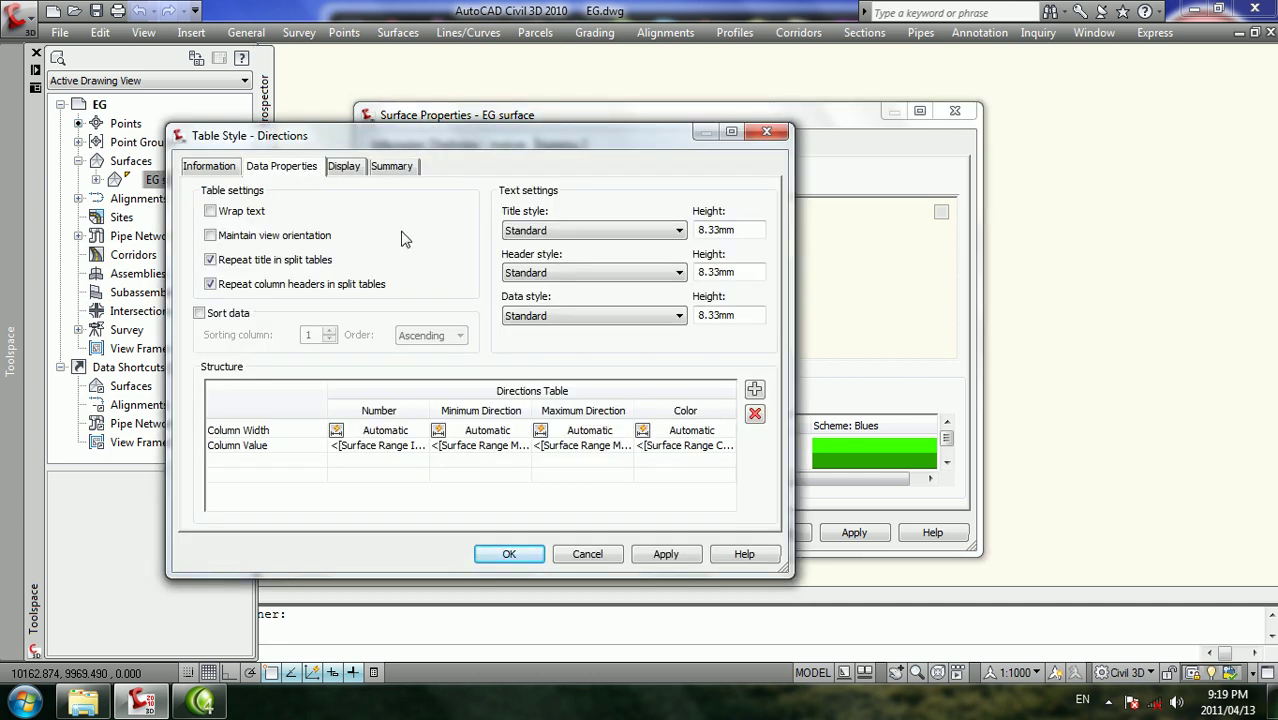
click(782, 137)
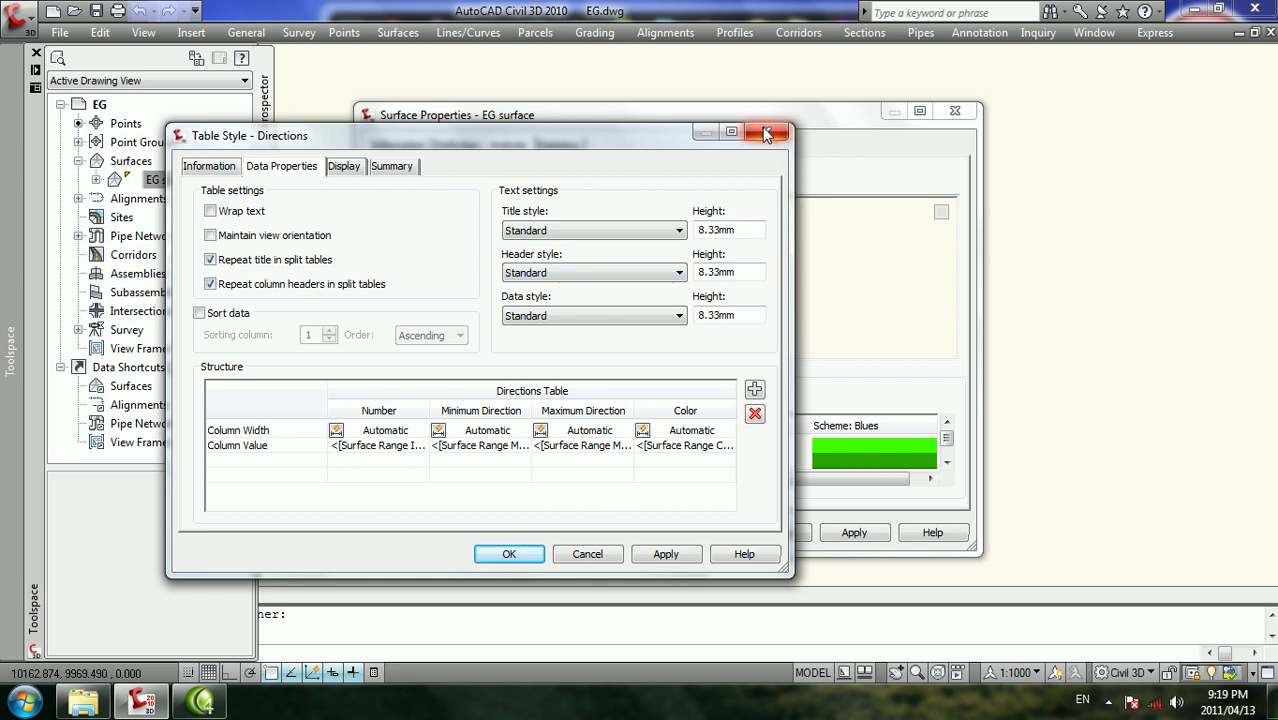
click(767, 133)
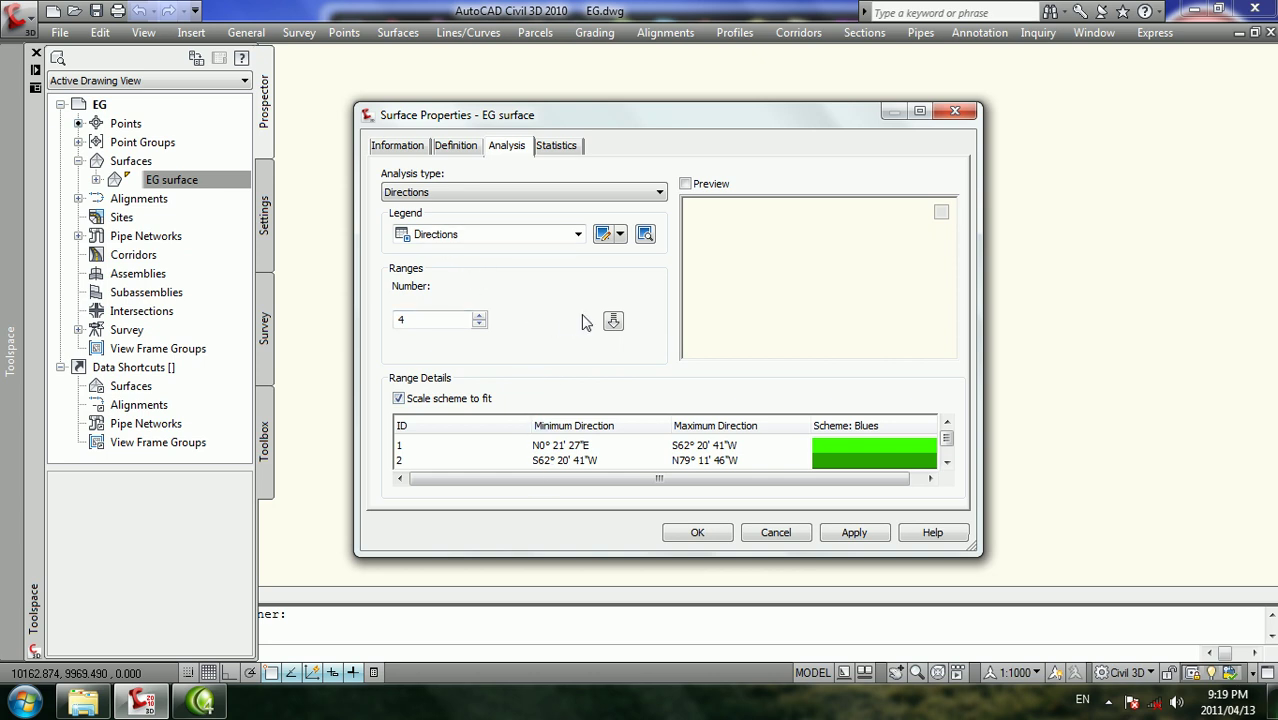
Run the Directions analysis with 5 ranges
click(613, 320)
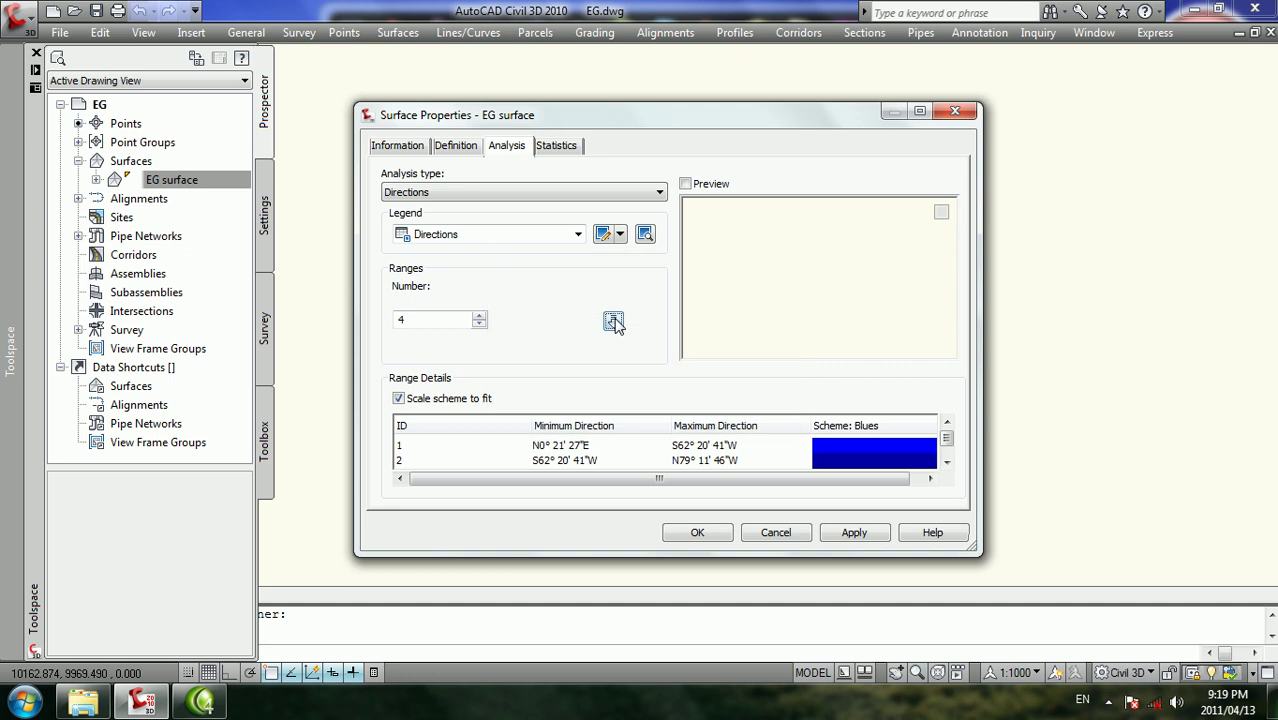
click(479, 317)
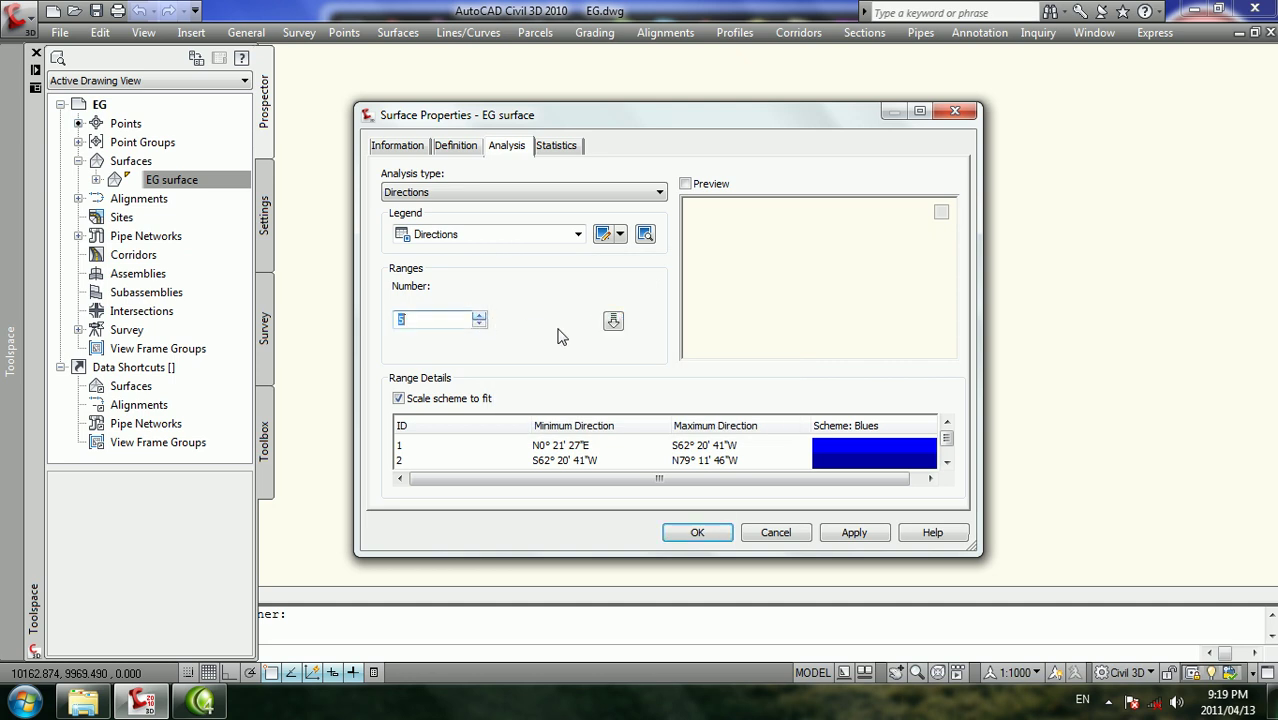
click(613, 321)
click(947, 462)
click(947, 462)
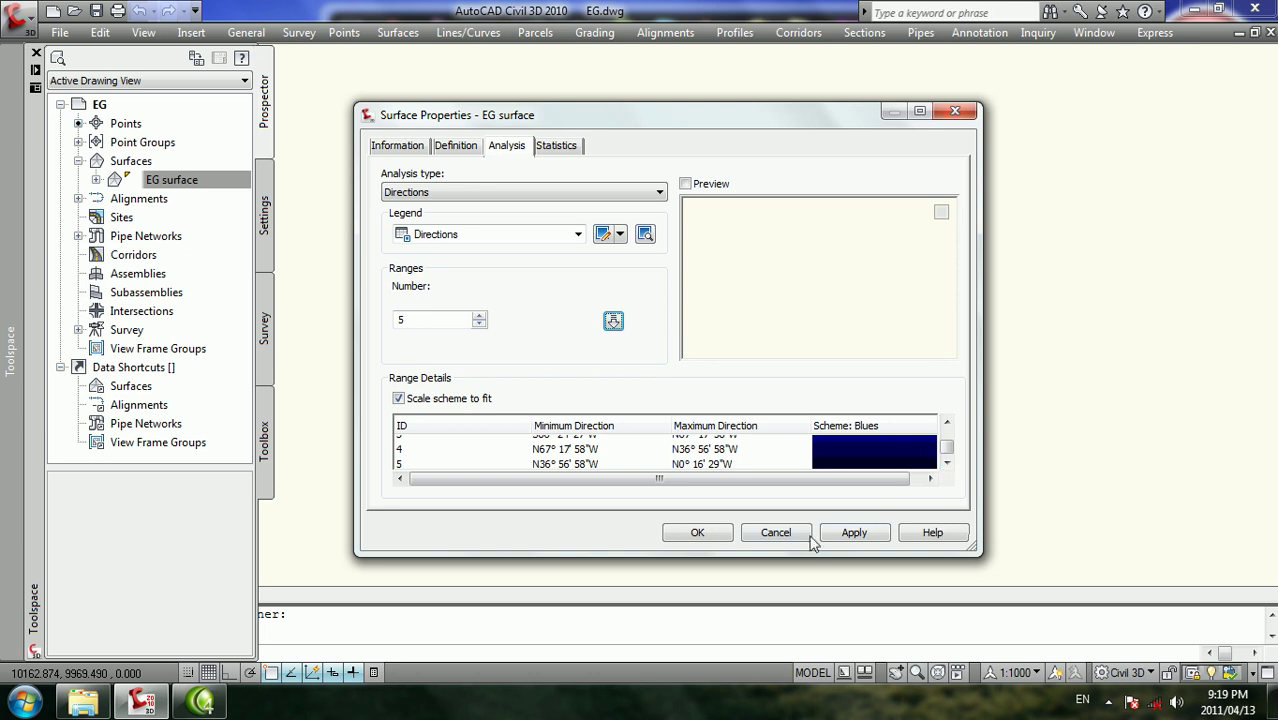
click(695, 532)
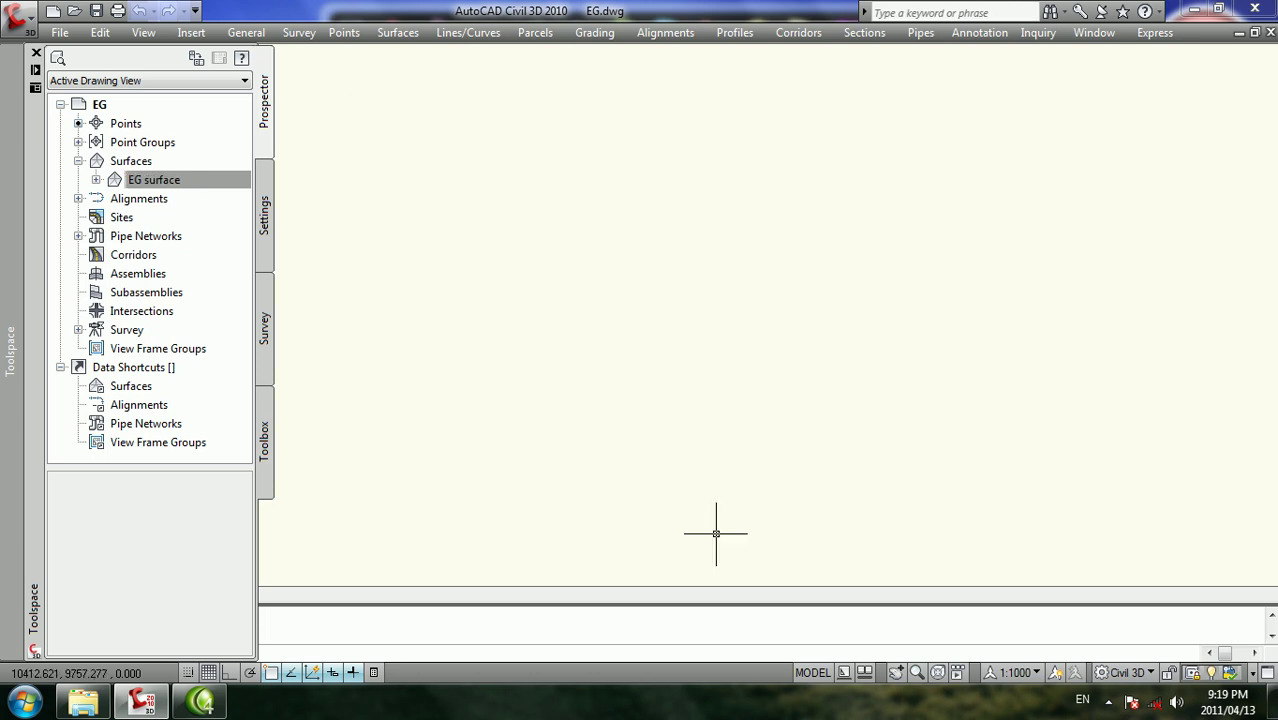
scroll(500, 340, up, 3)
scroll(624, 300, up, 3)
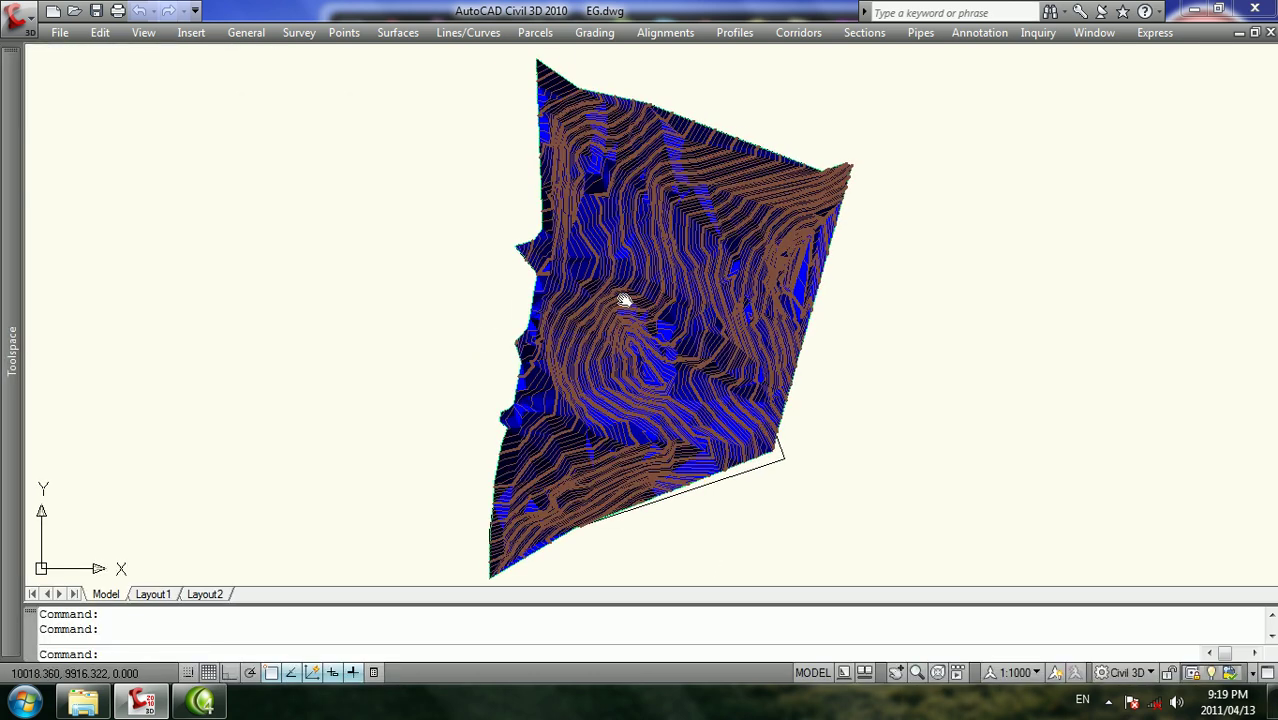
scroll(624, 300, up, 2)
scroll(590, 240, up, 3)
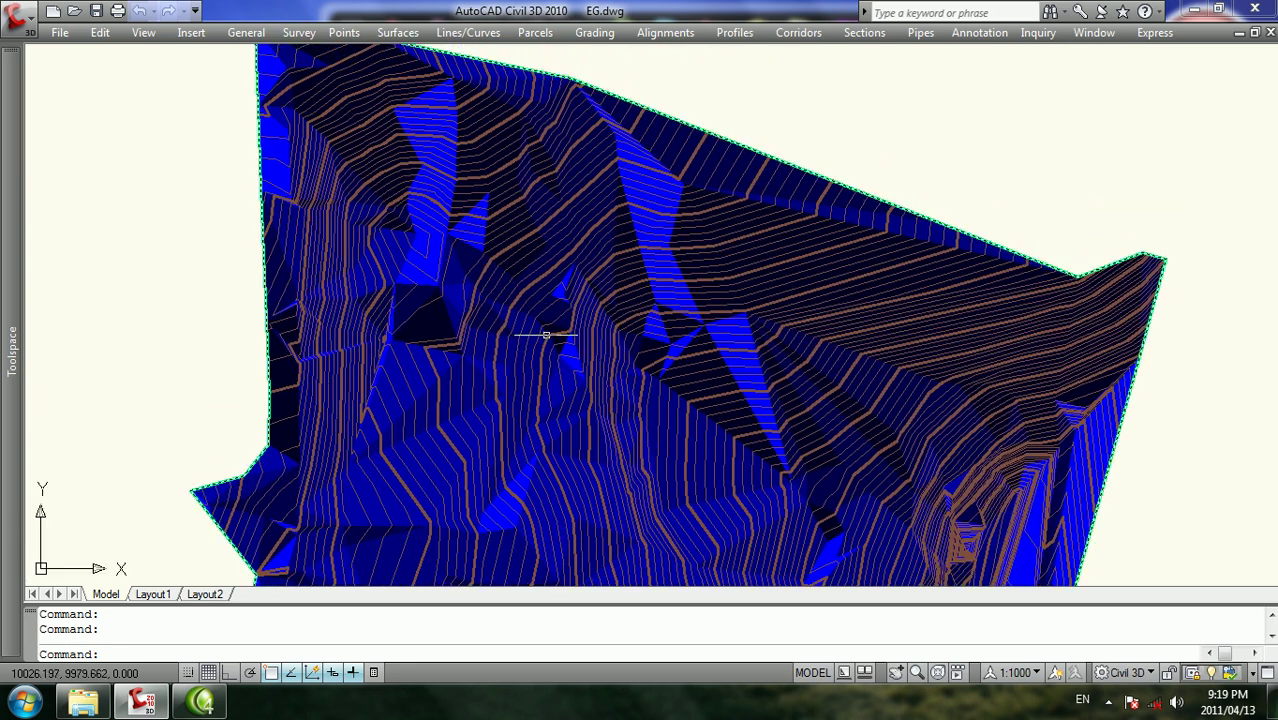
mouse_move(565, 333)
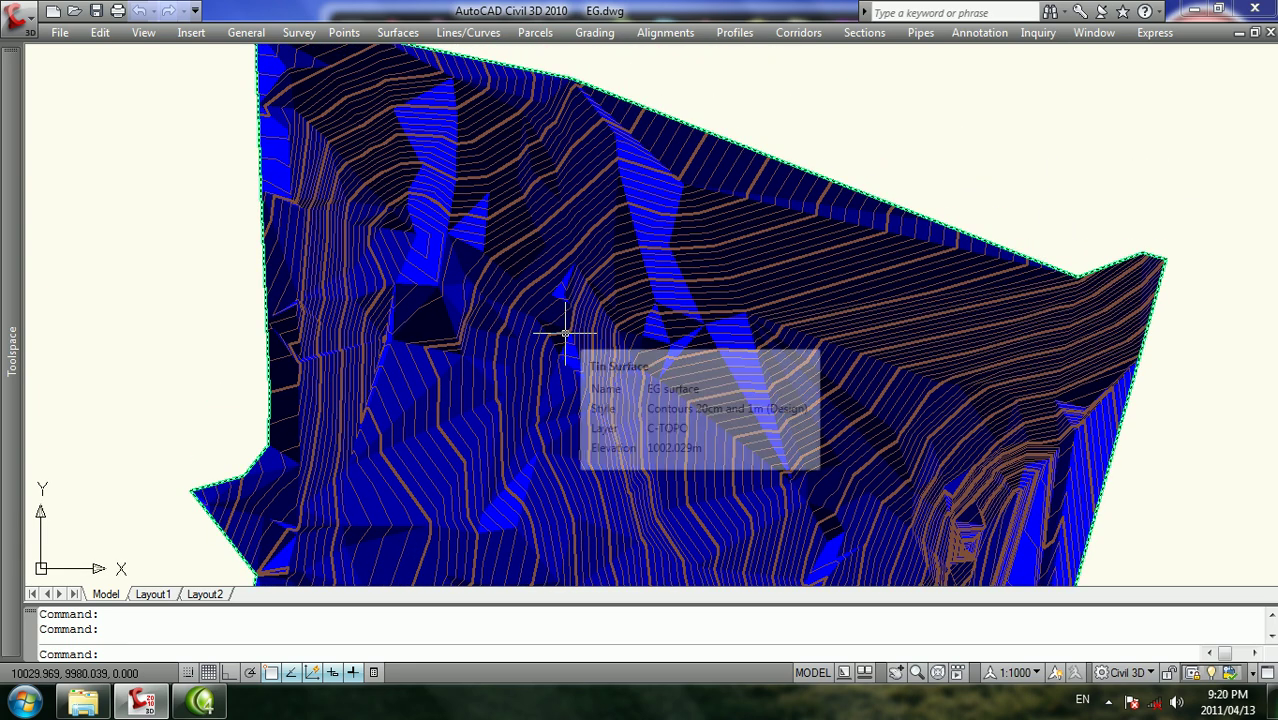
shift+middle_drag(565, 333, 536, 222)
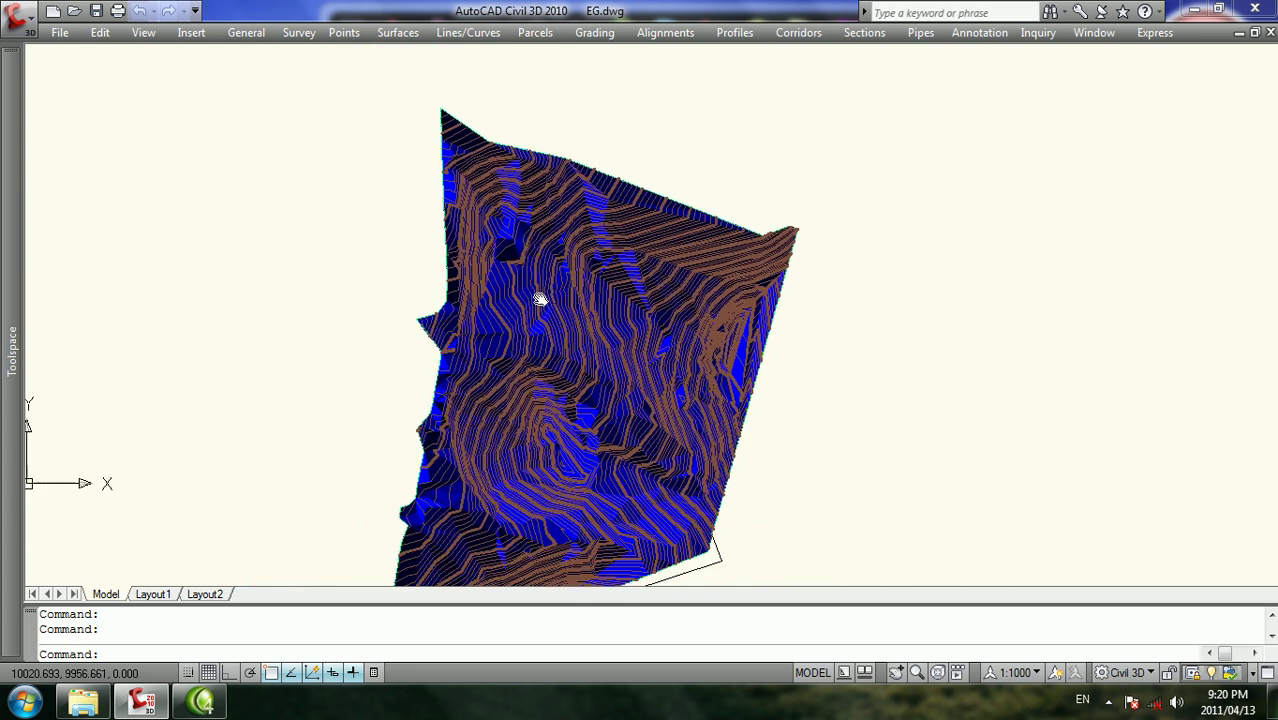
click(406, 36)
click(461, 172)
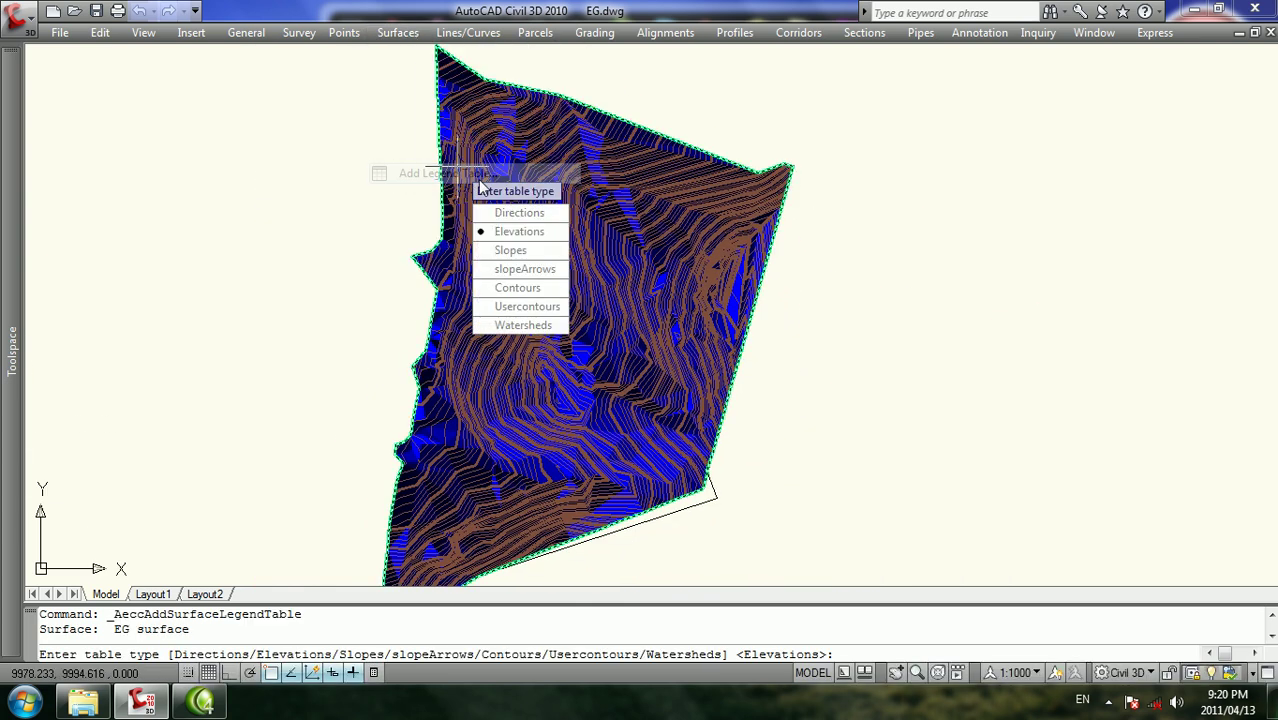
click(530, 212)
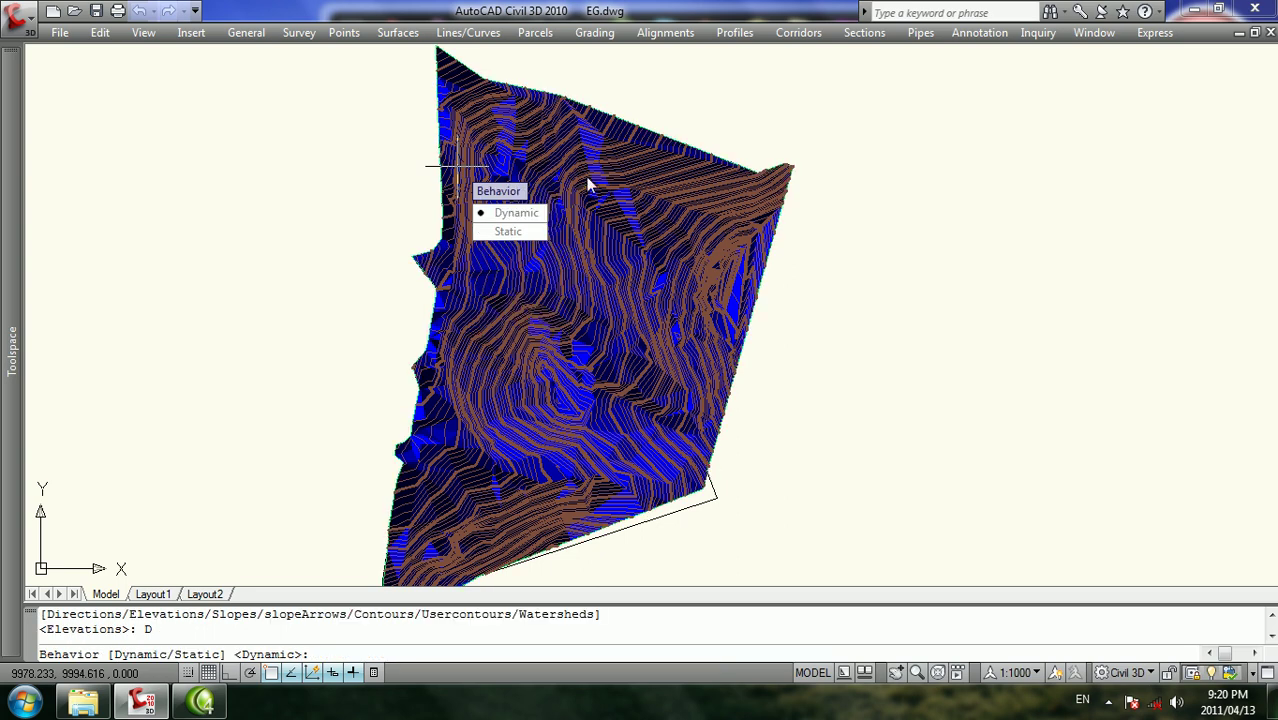
click(530, 210)
scroll(768, 200, down, 3)
middle_drag(790, 195, 468, 220)
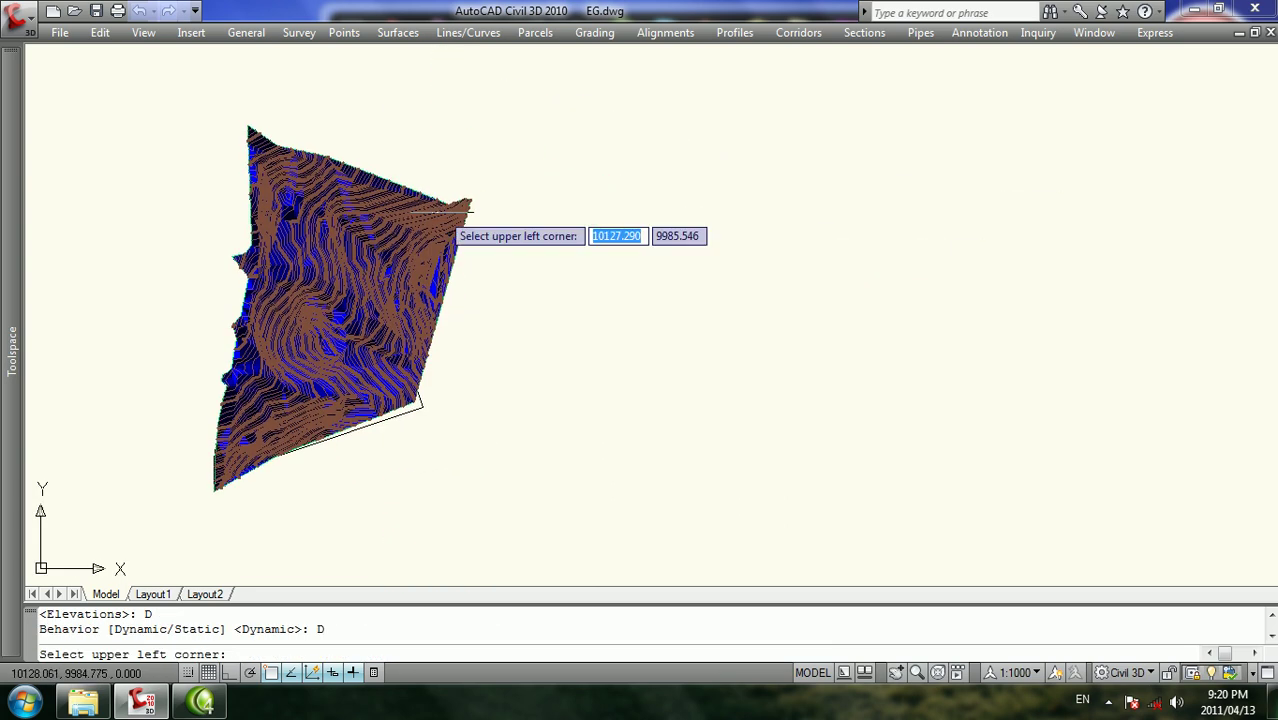
click(535, 218)
scroll(764, 294, up, 3)
middle_drag(764, 294, 650, 217)
scroll(655, 225, down, 2)
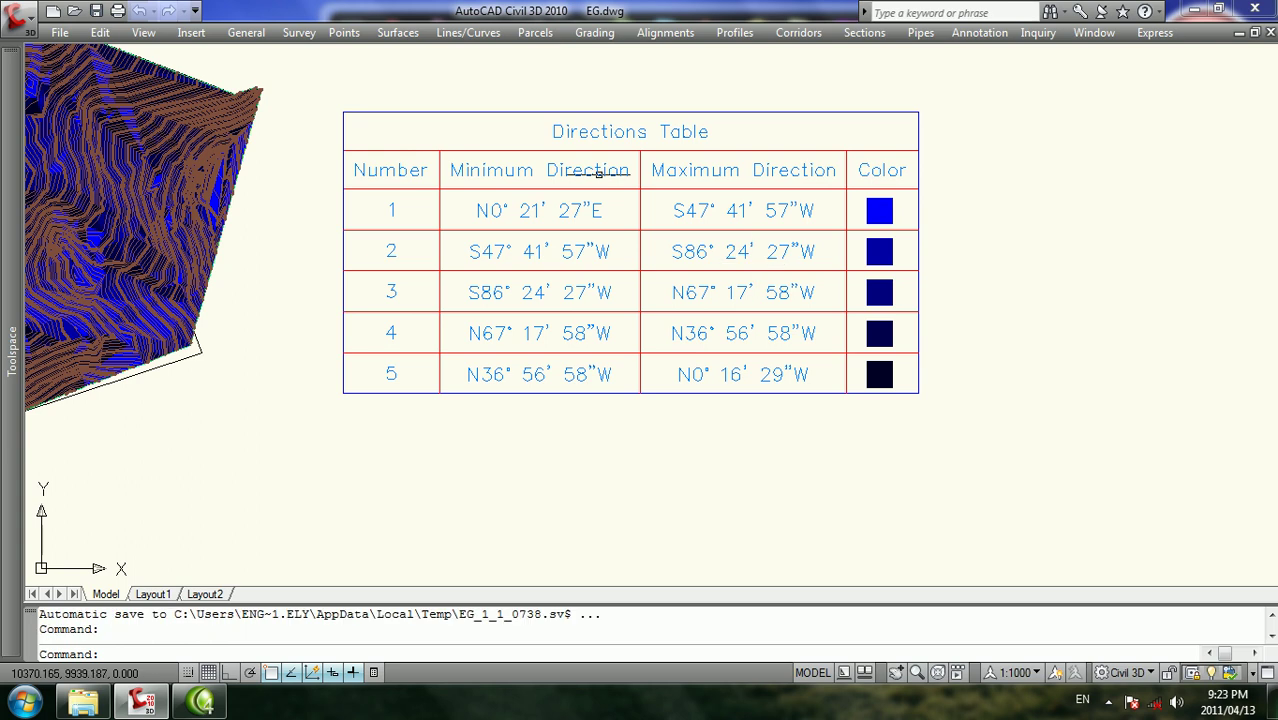
scroll(522, 343, down, 4)
middle_drag(485, 422, 630, 426)
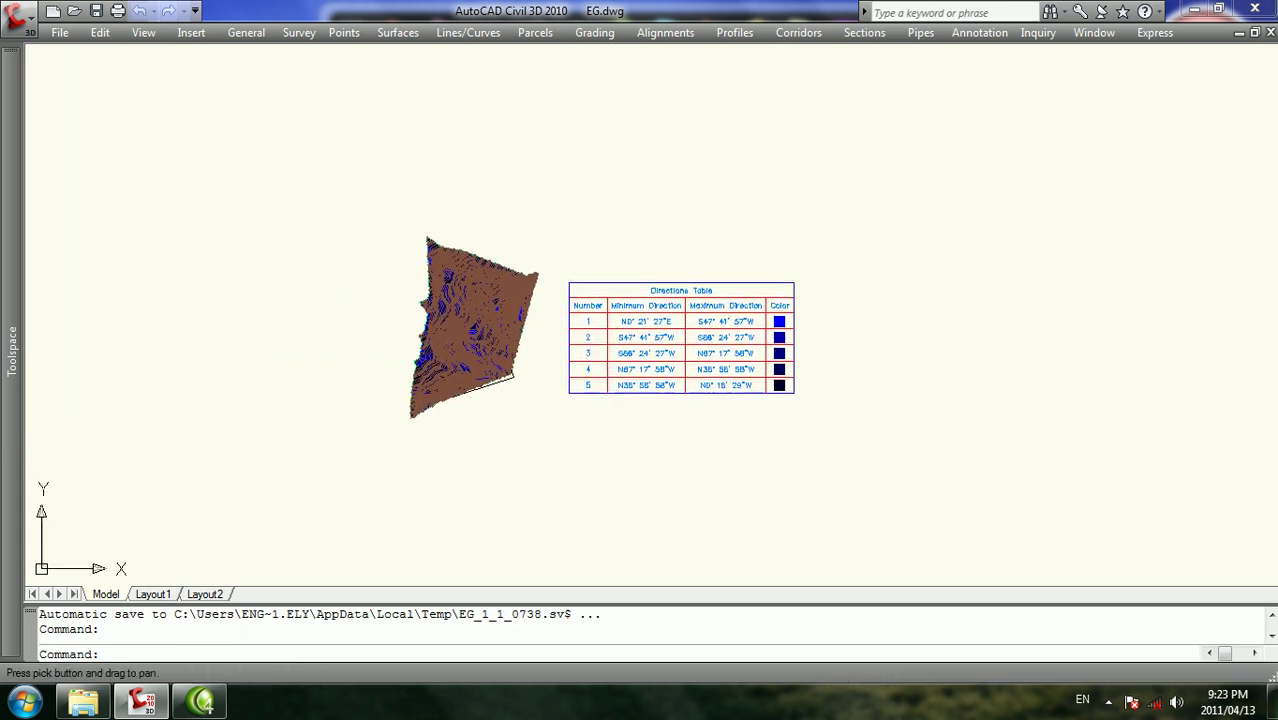
scroll(536, 322, up, 2)
scroll(536, 322, up, 3)
middle_drag(536, 322, 676, 308)
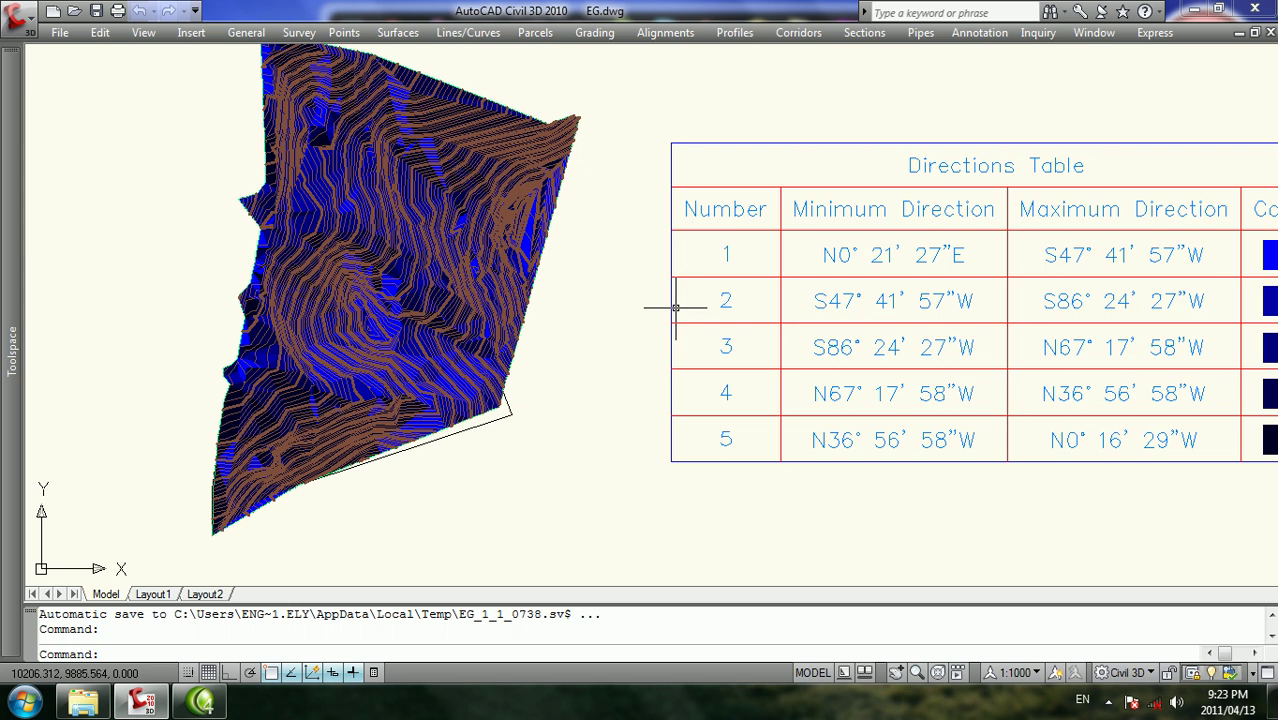
scroll(676, 308, down, 5)
middle_drag(810, 128, 762, 200)
click(782, 194)
click(710, 340)
text(e)
key(Return)
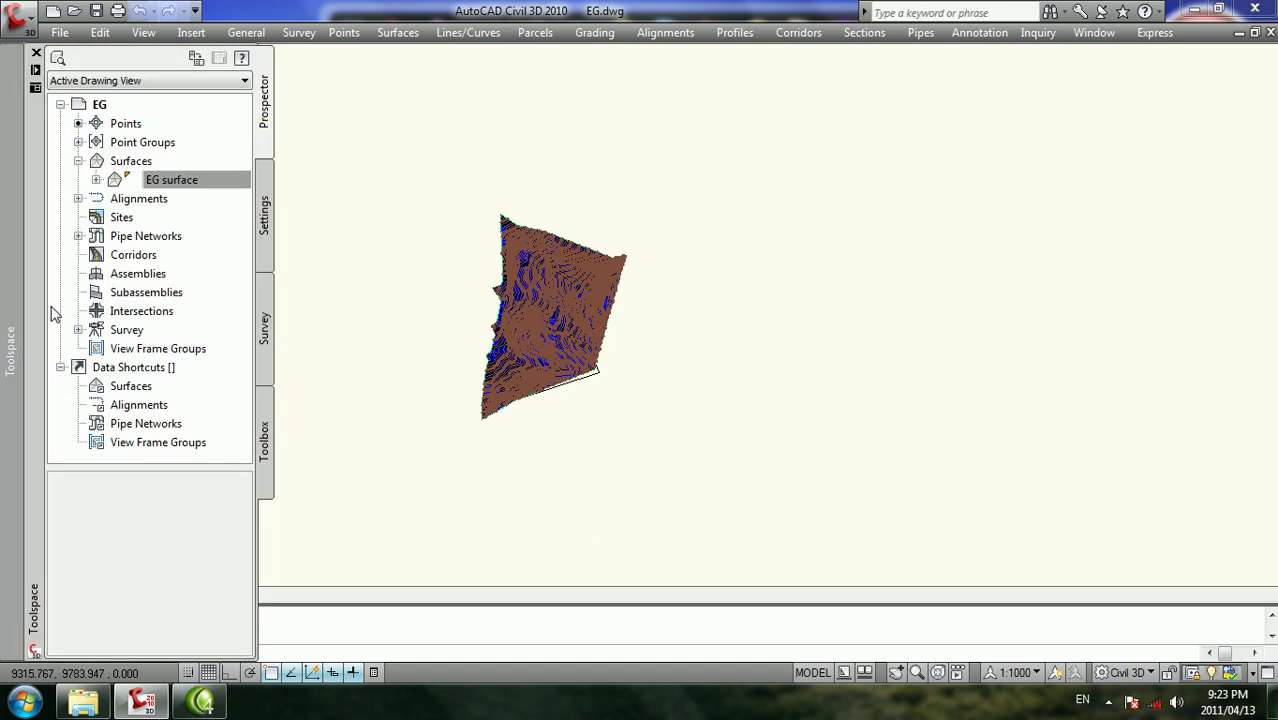
In the Contours 20cm and 1m (Design) style display, turn off Directions and turn on Elevations
right_click(190, 186)
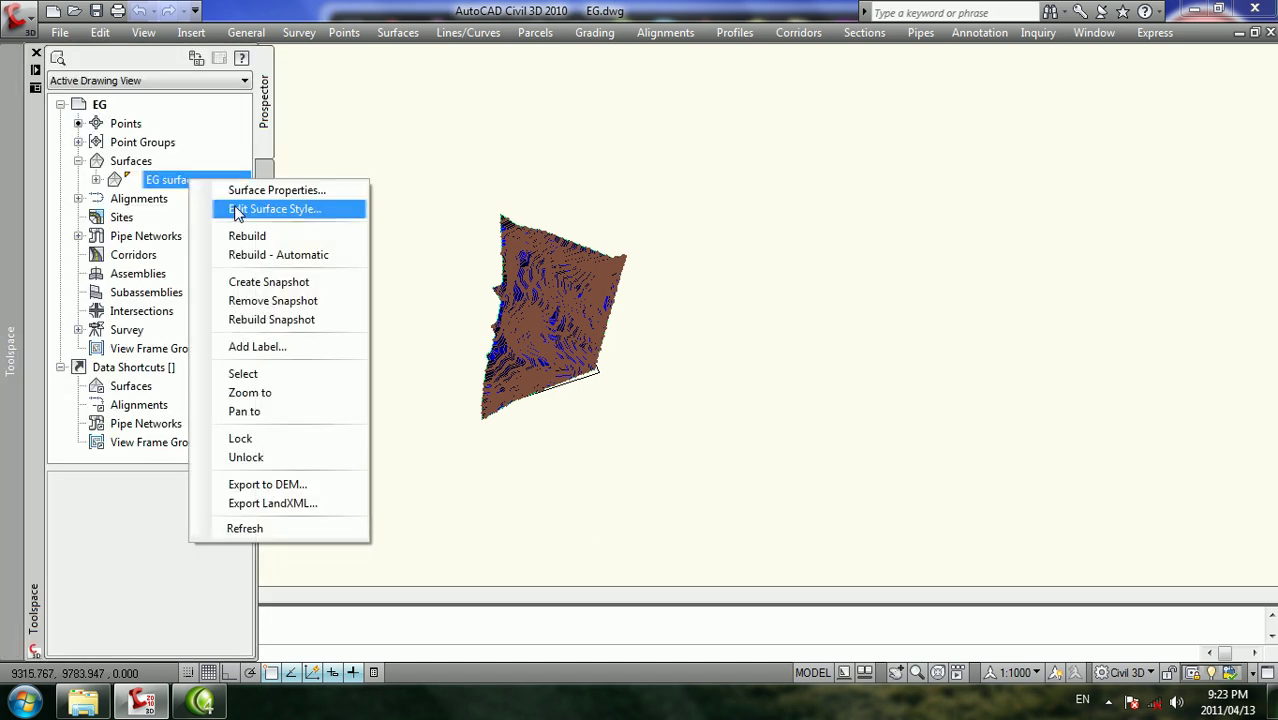
click(250, 126)
click(644, 45)
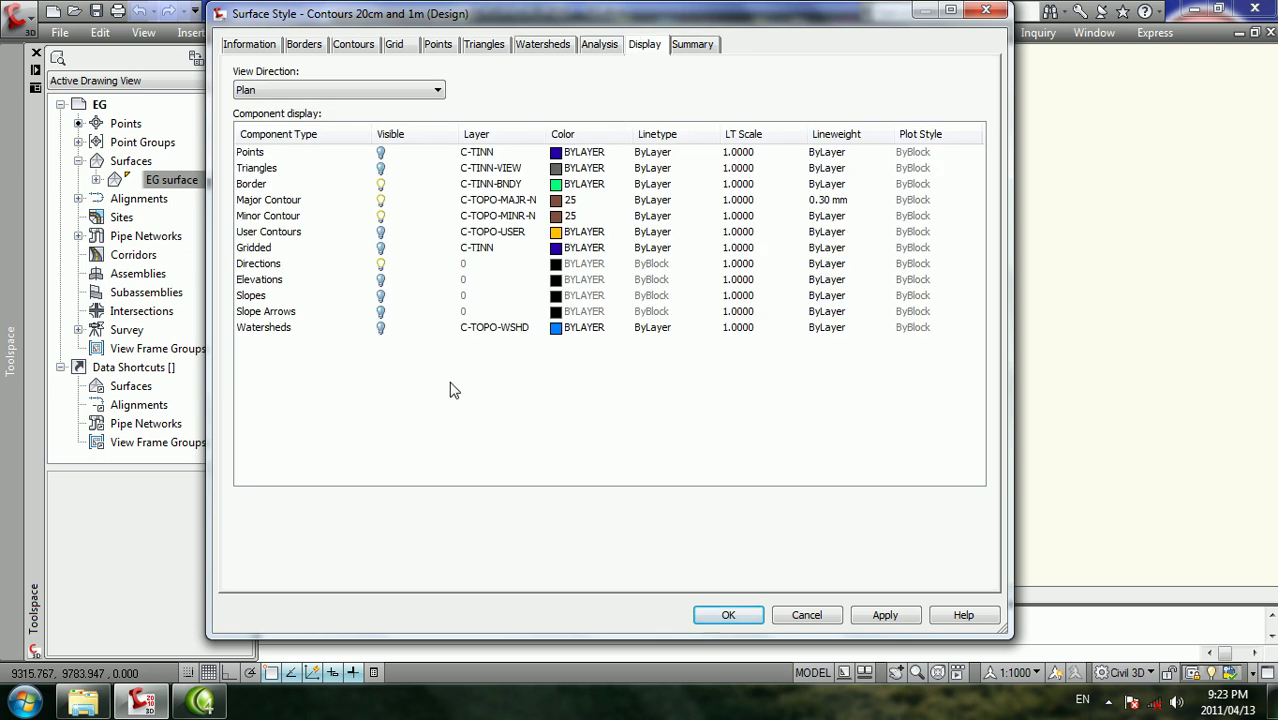
click(380, 264)
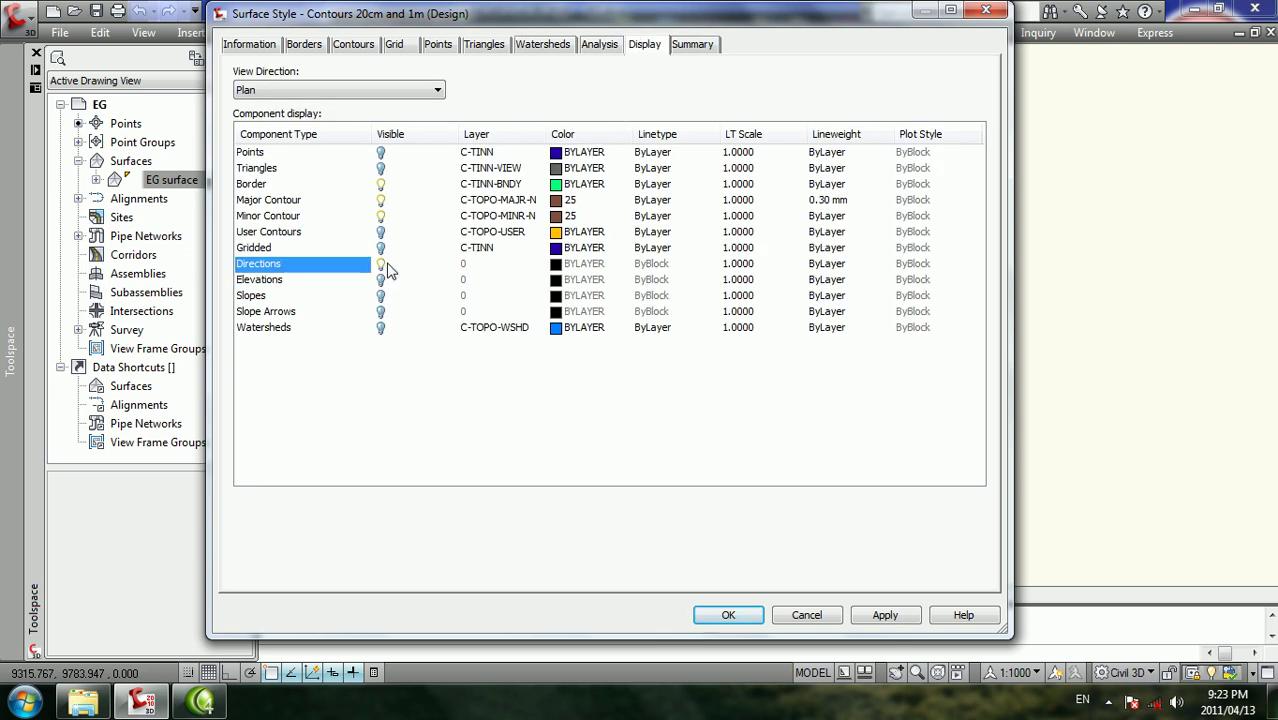
click(381, 280)
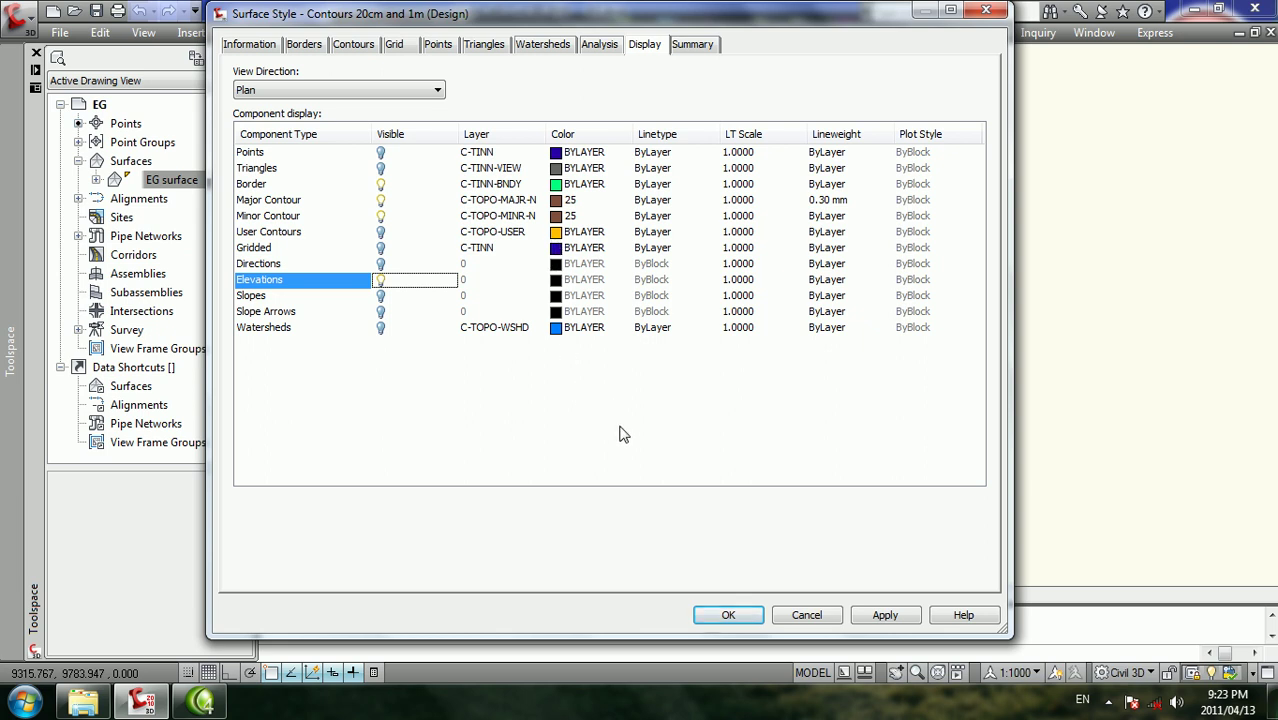
click(727, 617)
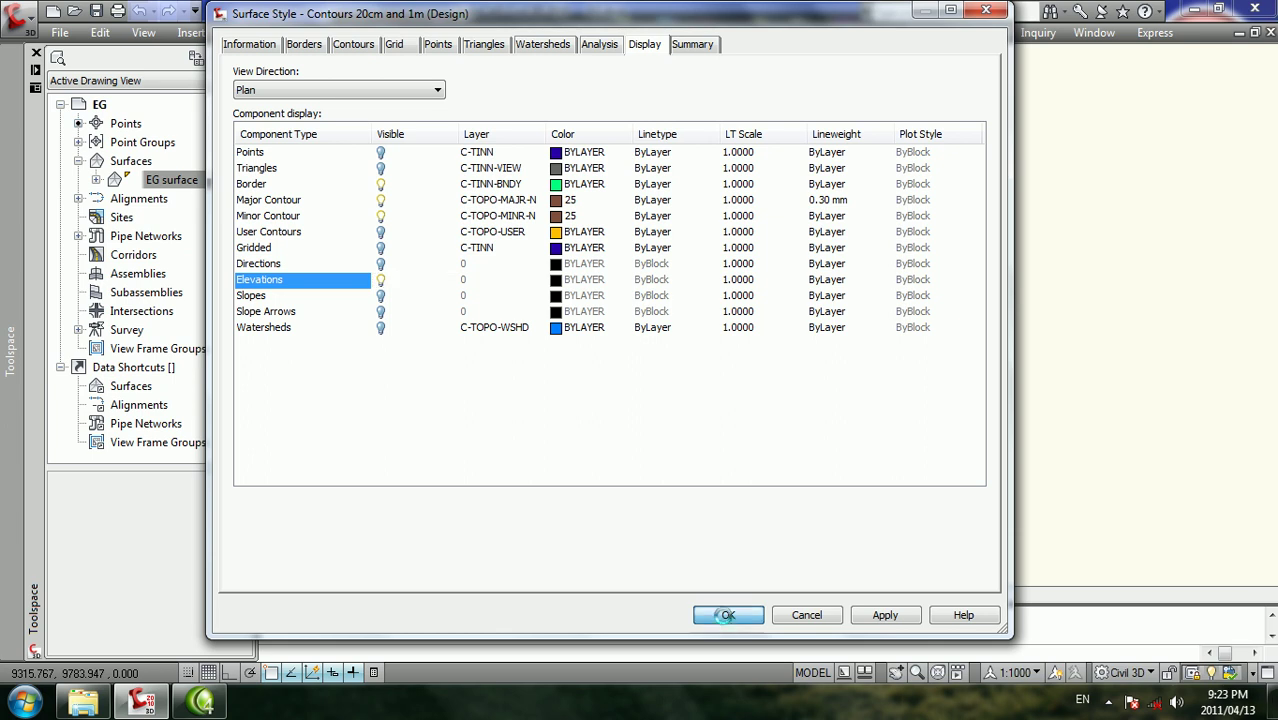
scroll(561, 279, up, 5)
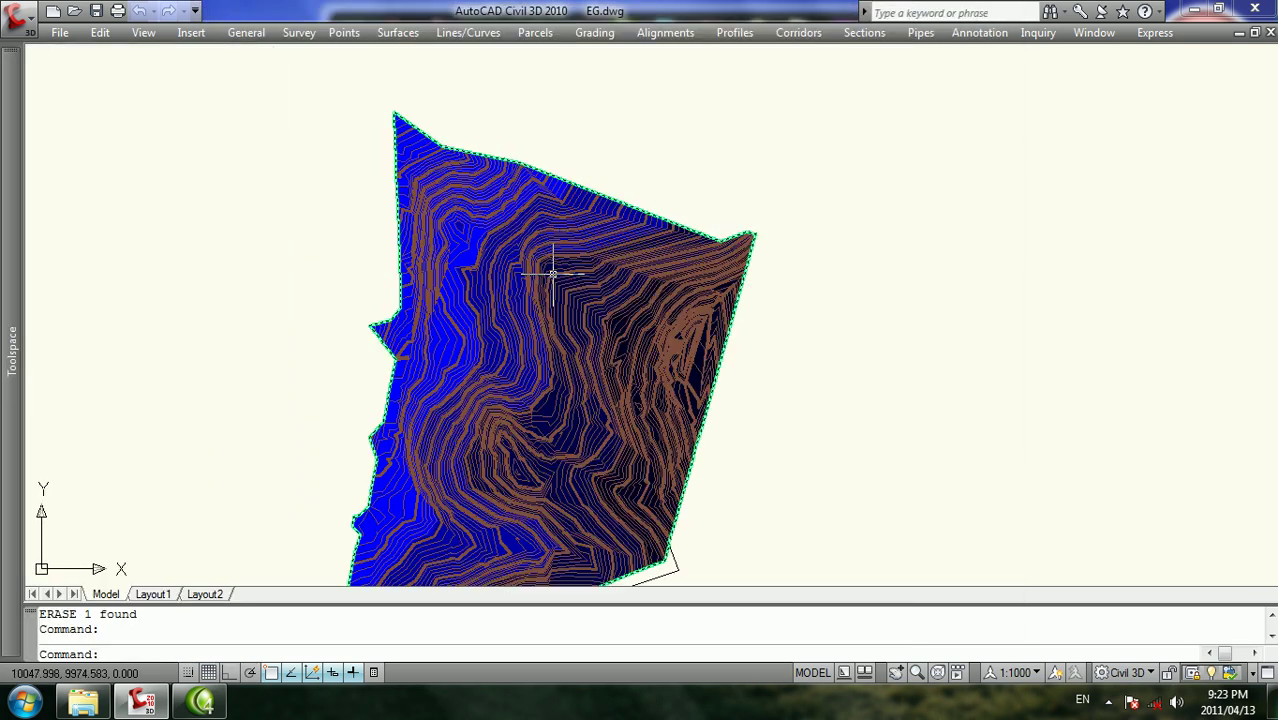
middle_drag(556, 271, 571, 188)
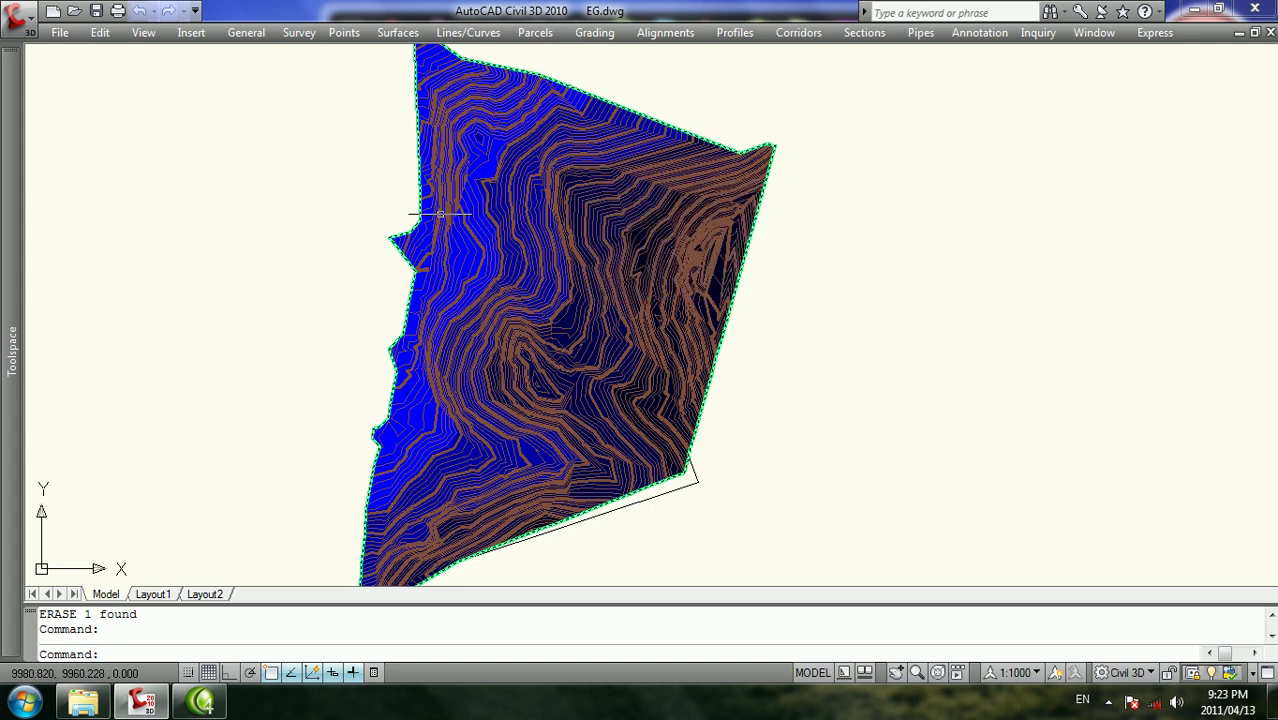
scroll(442, 222, down, 2)
Set the EG elevation analysis to 6 ranges, run it, and view the blue bands
click(172, 179)
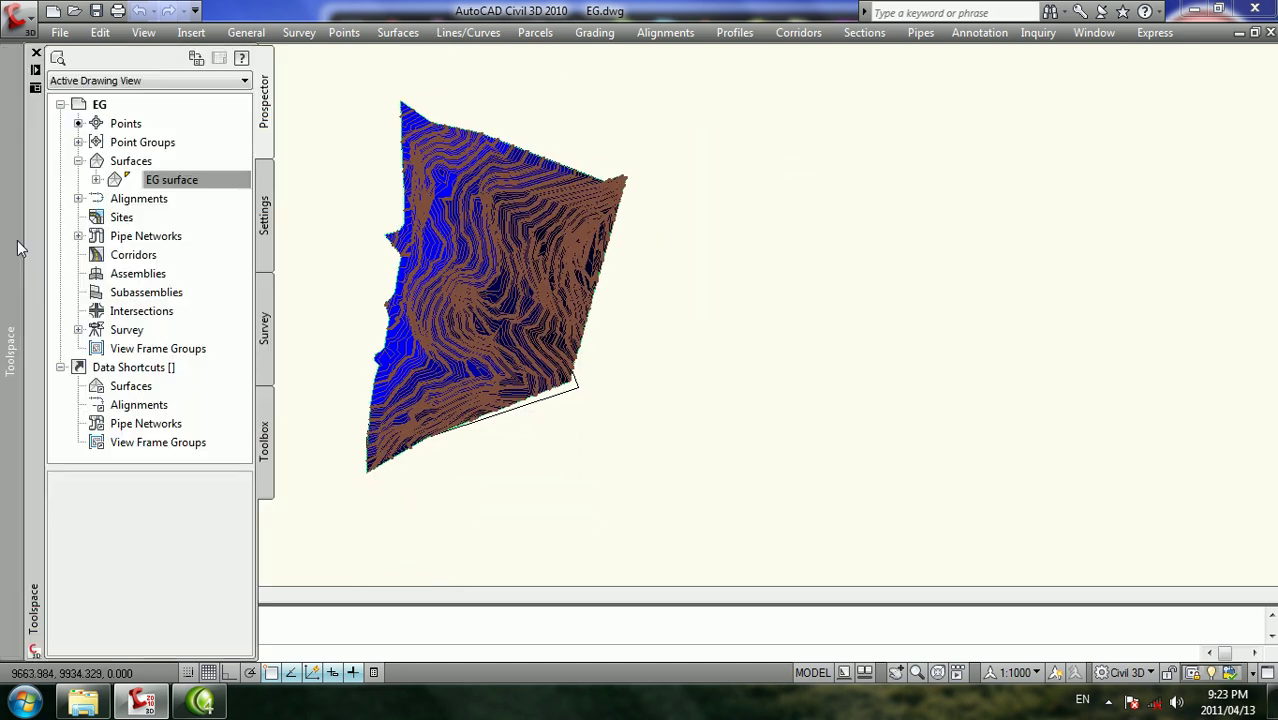
right_click(196, 188)
click(232, 198)
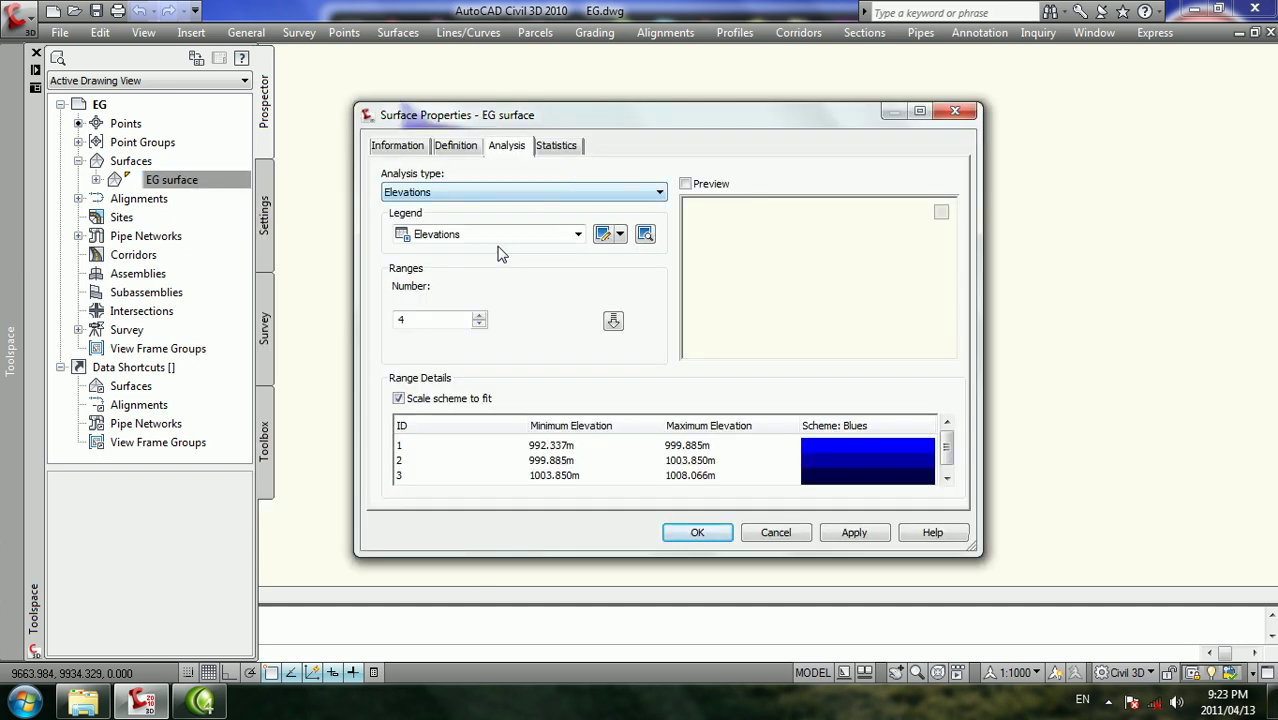
click(480, 318)
click(614, 321)
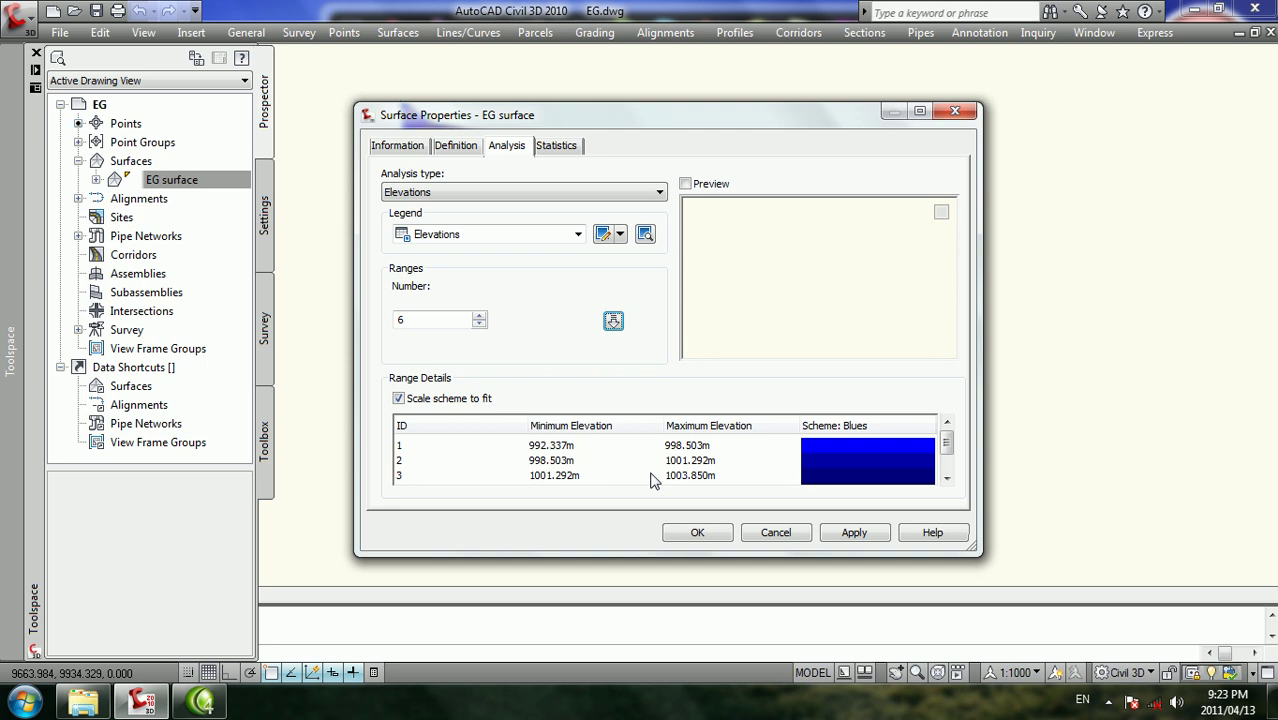
click(697, 532)
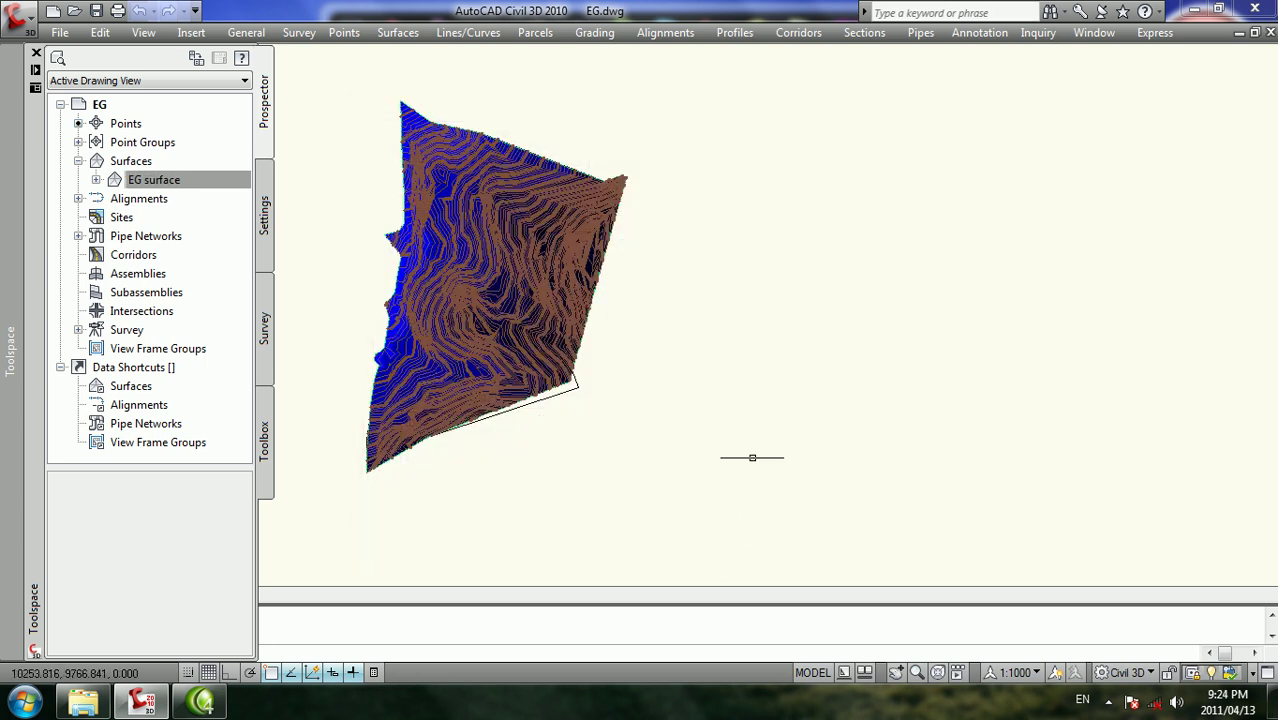
scroll(450, 190, up, 2)
scroll(450, 190, up, 1)
scroll(465, 165, up, 1)
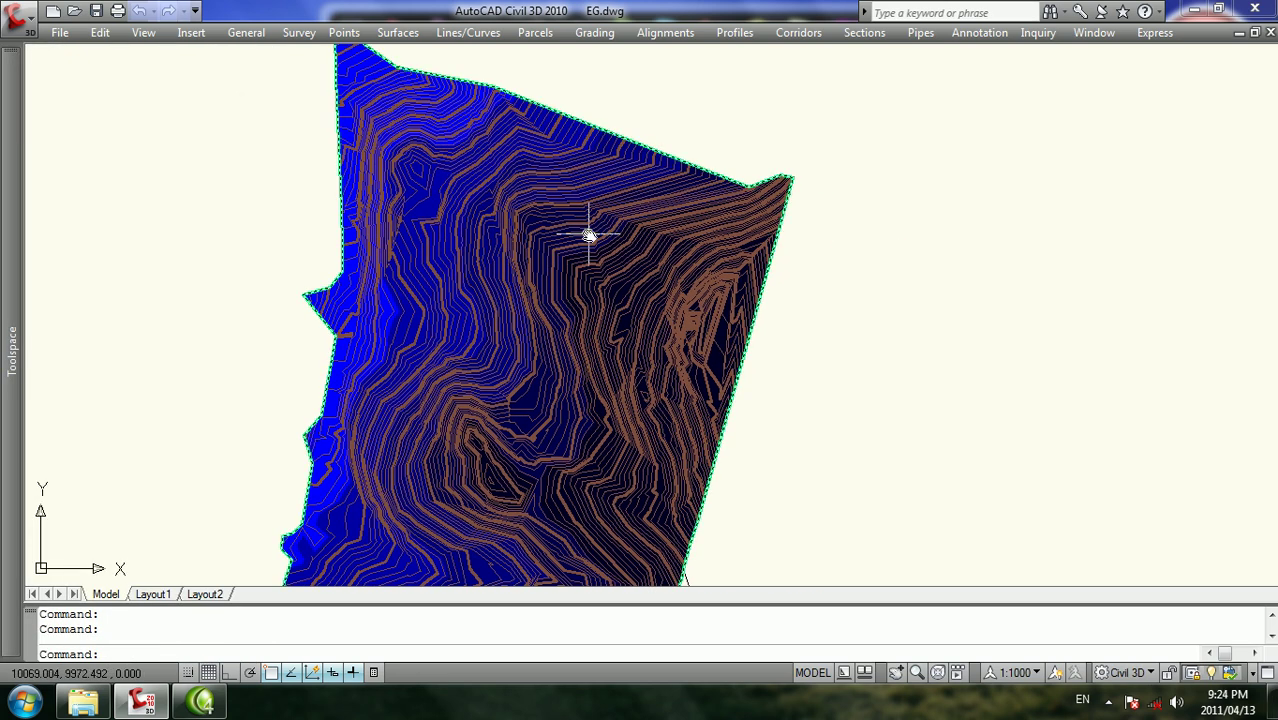
scroll(428, 194, up, 1)
scroll(450, 218, up, 2)
middle_drag(450, 218, 542, 251)
scroll(471, 249, down, 5)
scroll(442, 274, up, 3)
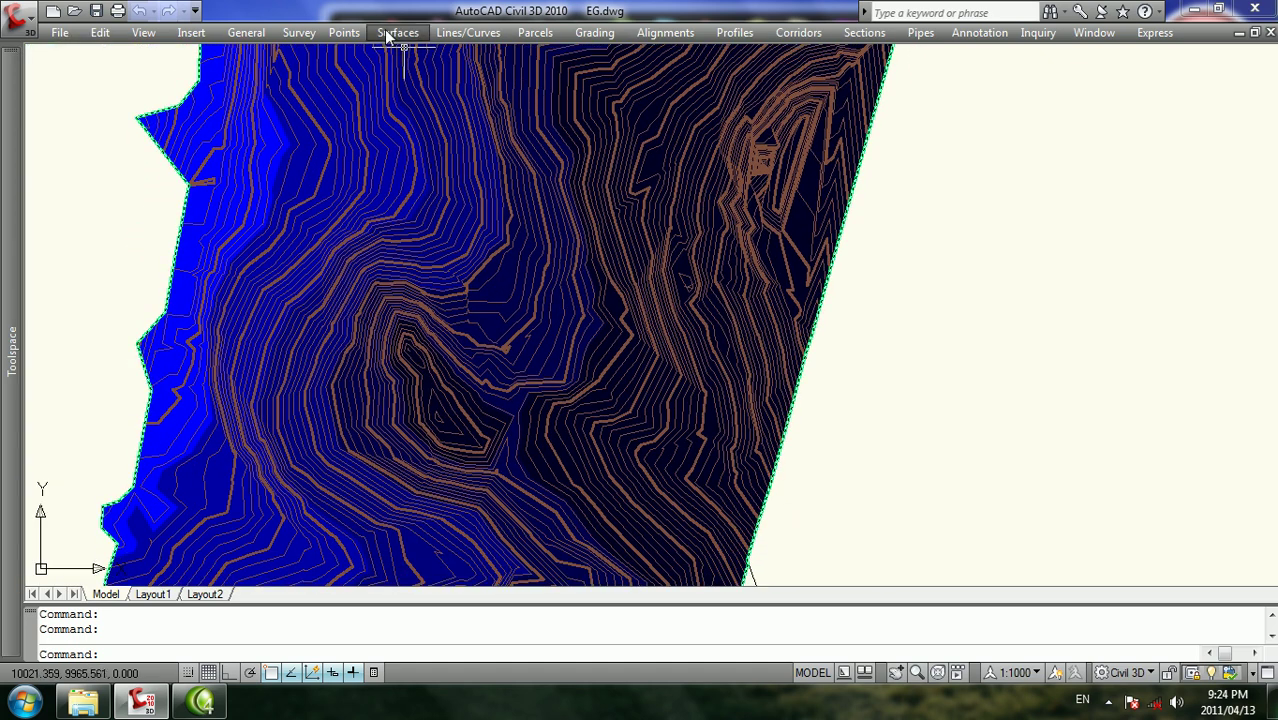
Place a dynamic Elevations legend table listing six ranges to the right of the EG surface
click(396, 33)
click(496, 174)
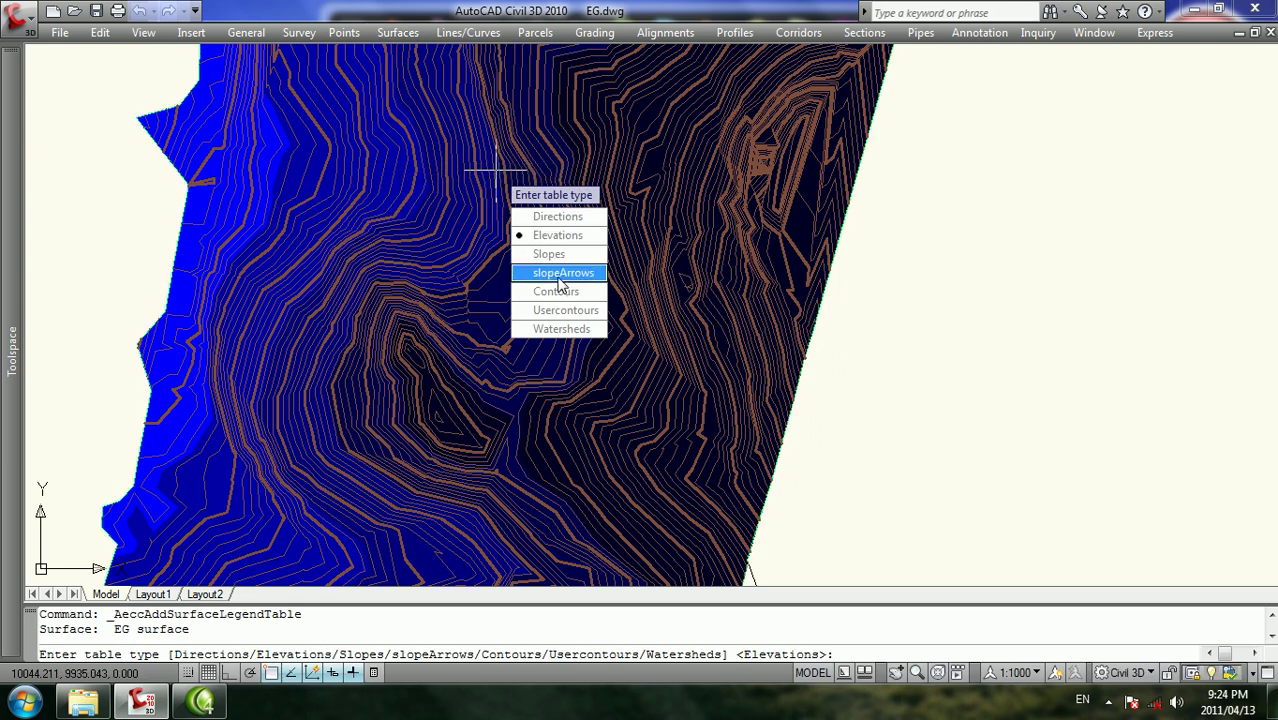
click(562, 235)
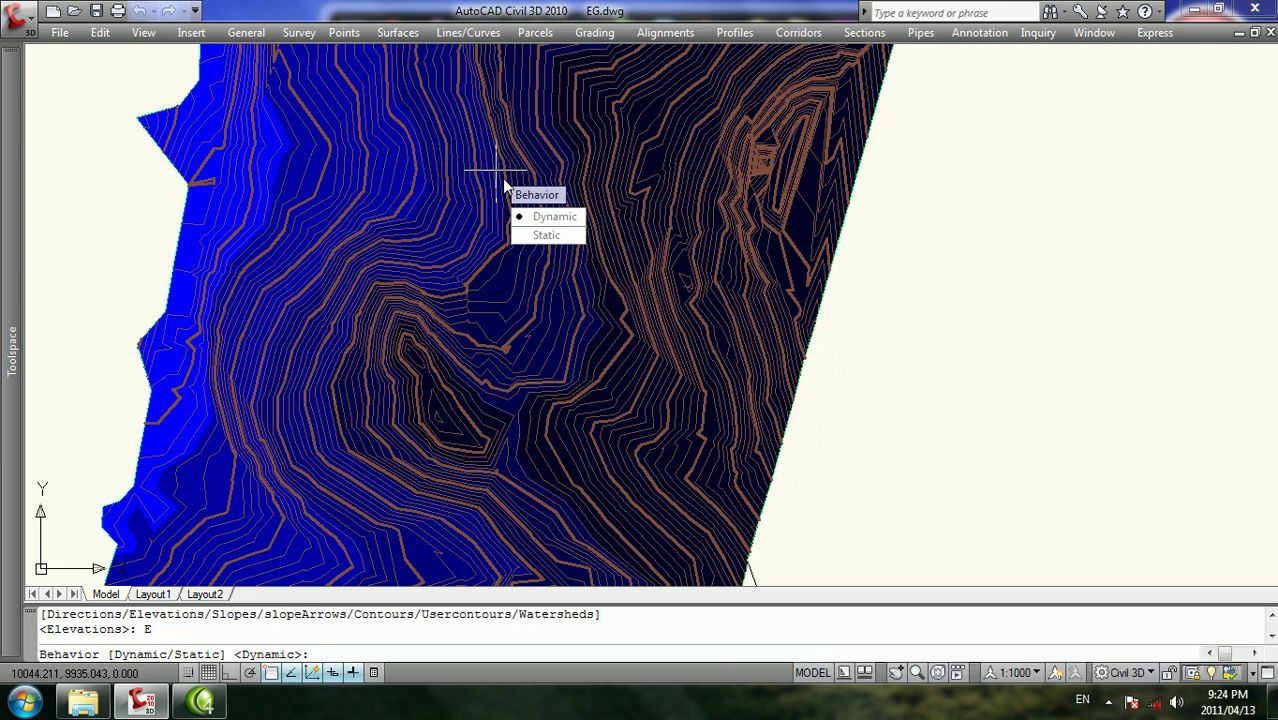
click(549, 218)
scroll(450, 185, down, 3)
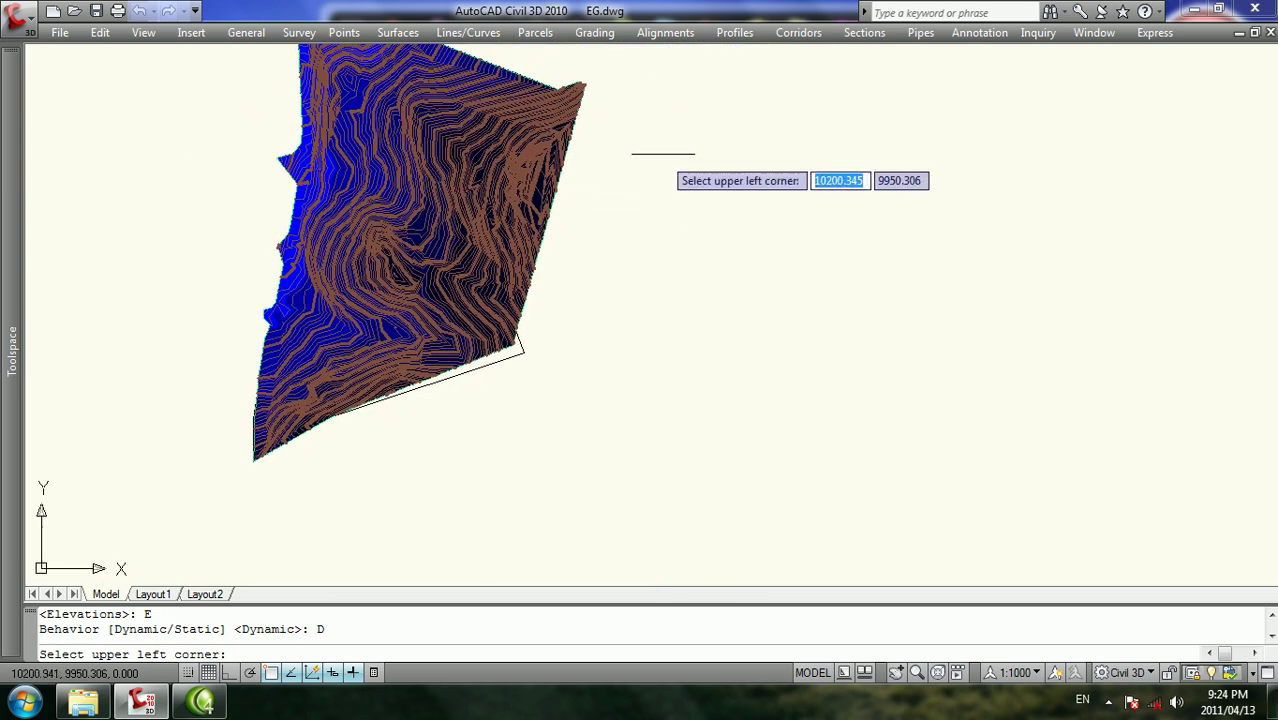
click(667, 151)
scroll(830, 195, up, 5)
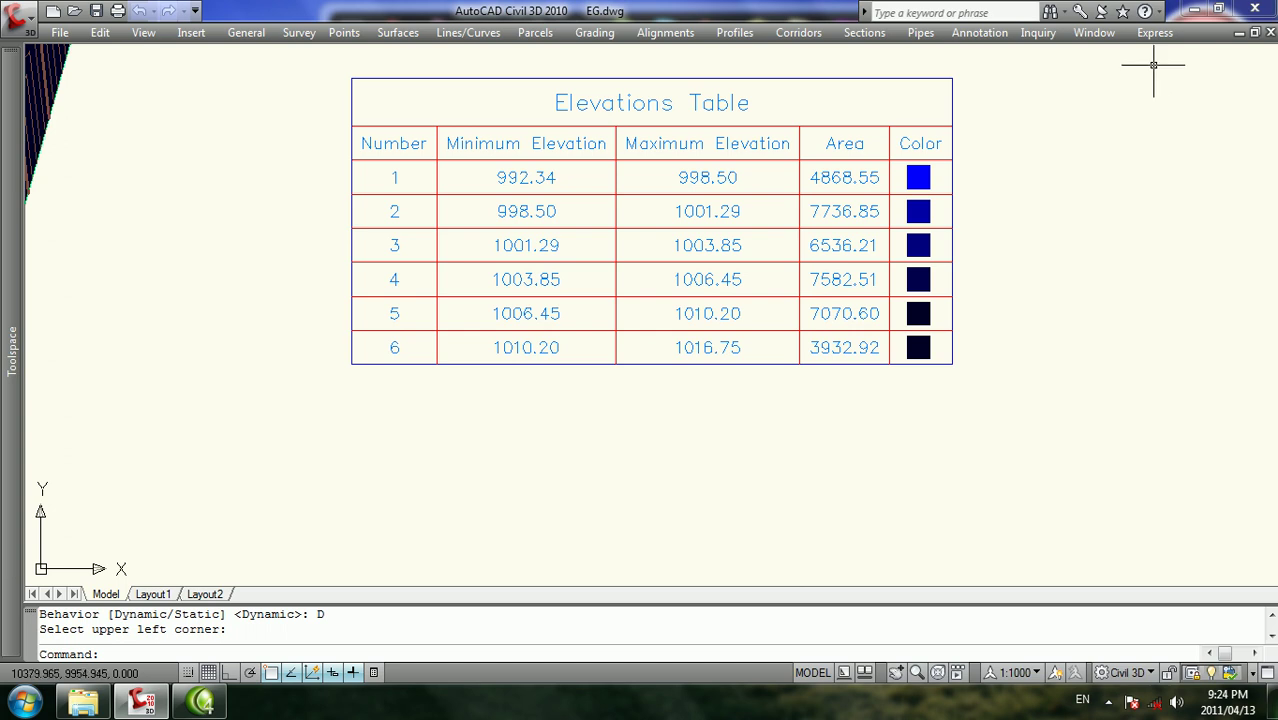
click(1181, 318)
click(1078, 302)
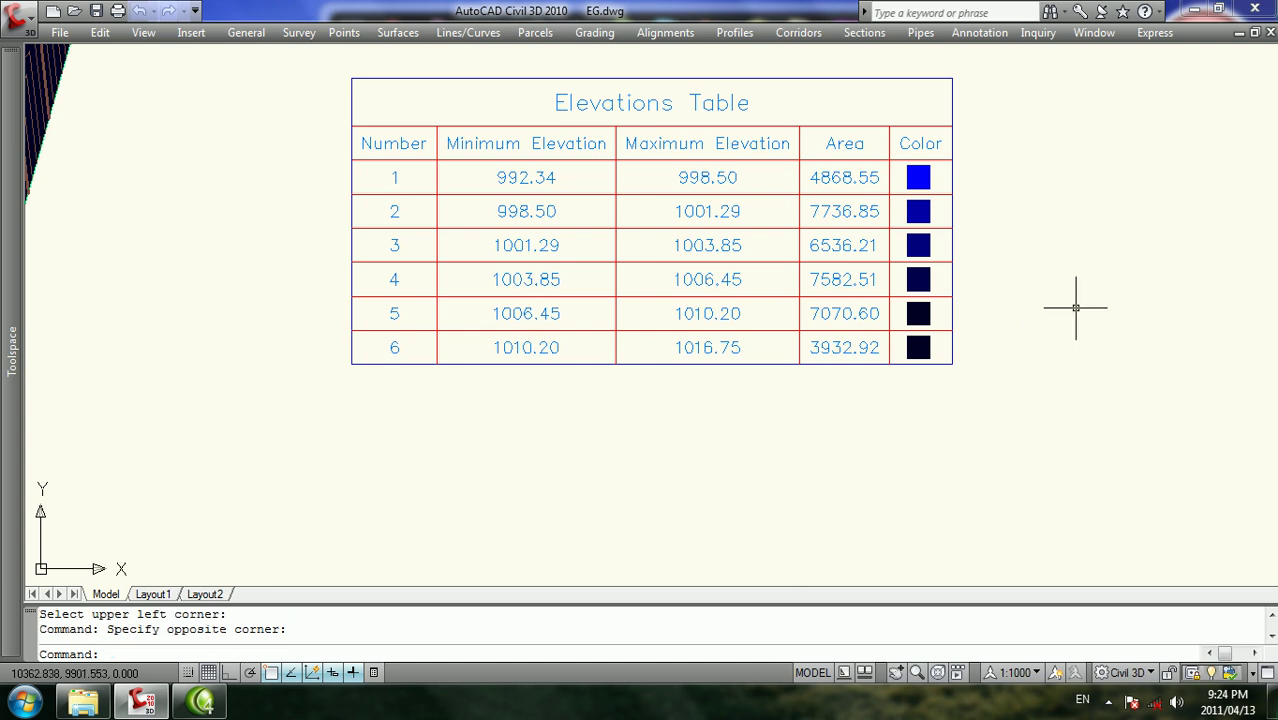
scroll(1004, 335, down, 4)
middle_drag(825, 388, 890, 388)
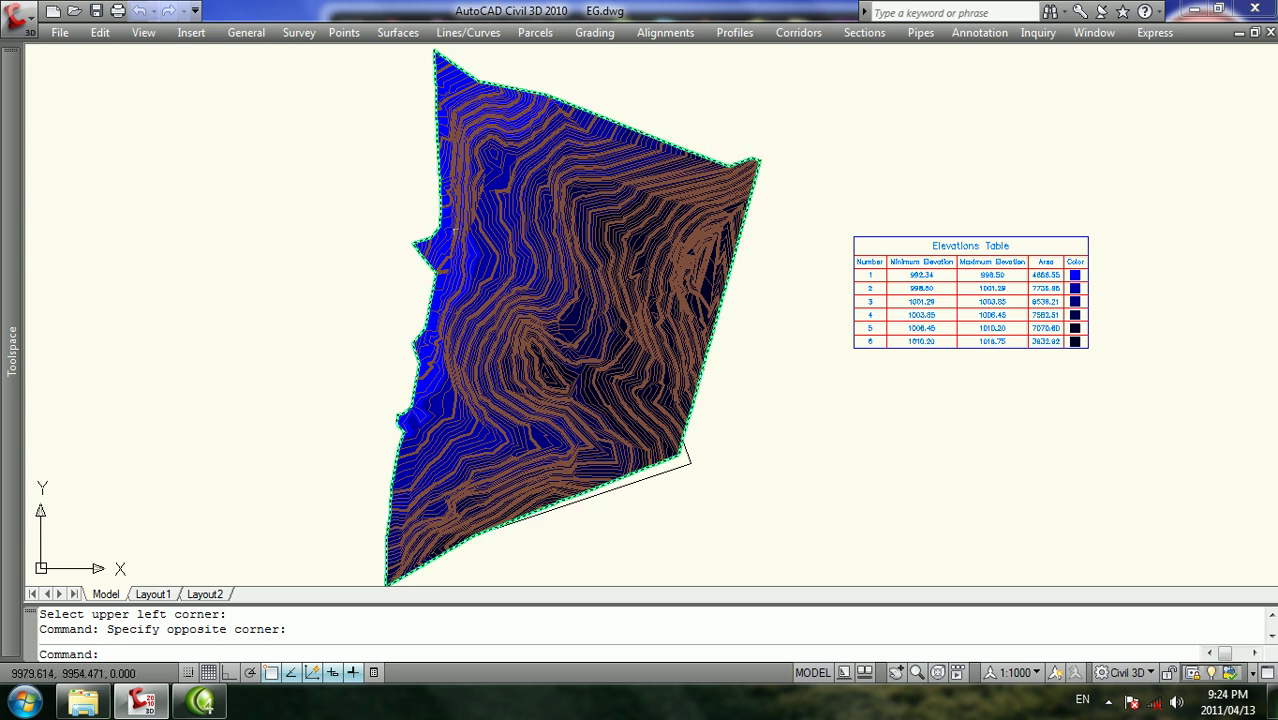
middle_drag(597, 151, 580, 184)
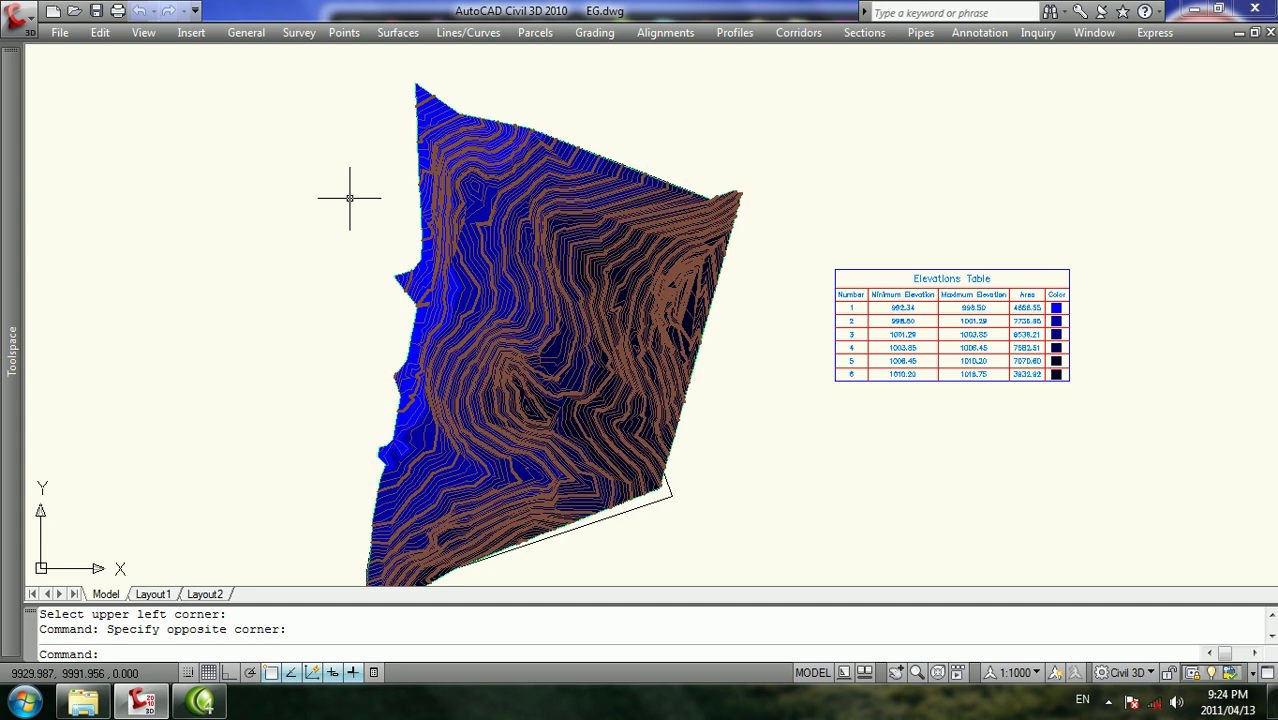
scroll(605, 222, up, 2)
scroll(605, 222, up, 2)
scroll(531, 217, up, 1)
scroll(536, 223, down, 2)
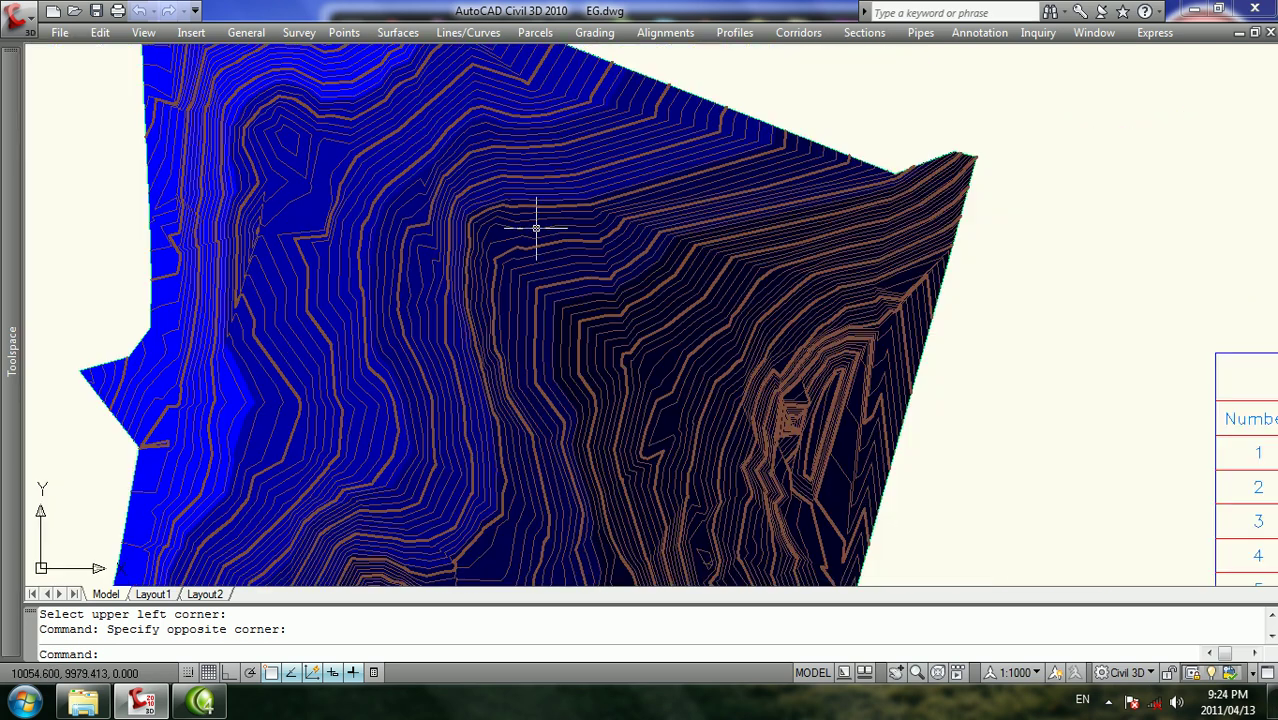
scroll(496, 194, down, 1)
scroll(495, 198, down, 3)
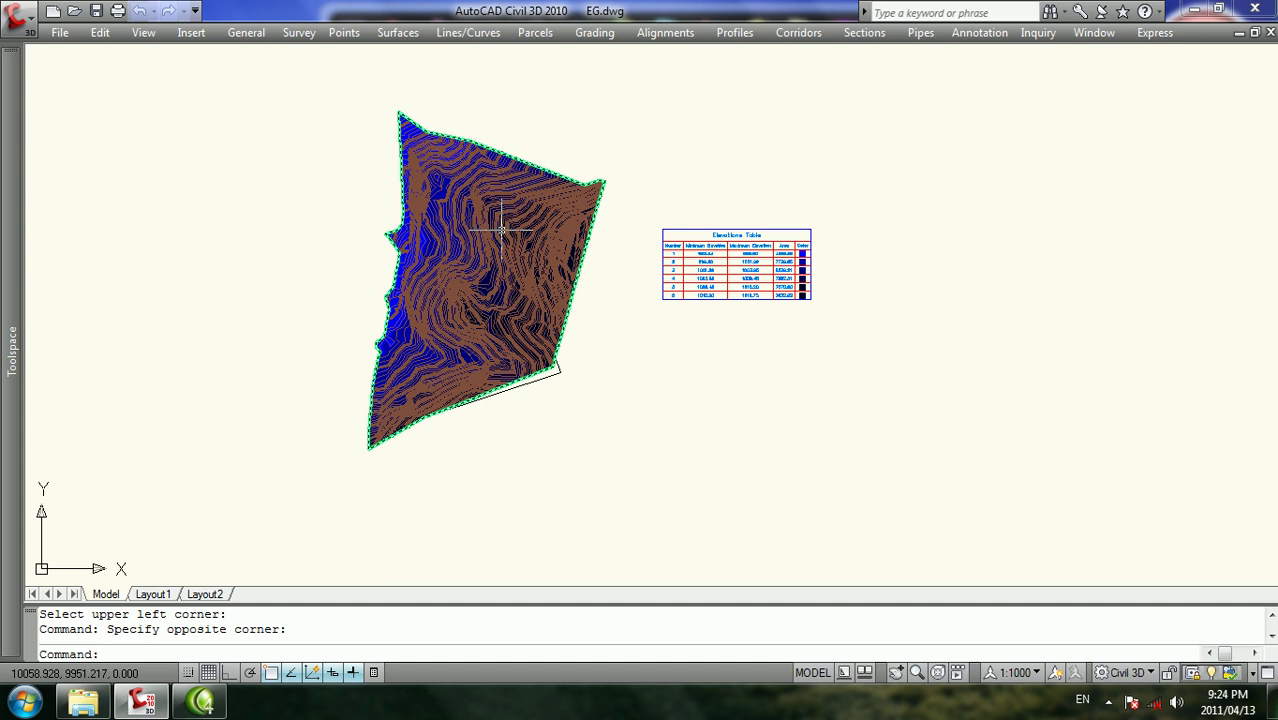
scroll(496, 200, up, 3)
text(z)
key(Return)
text(e)
key(Return)
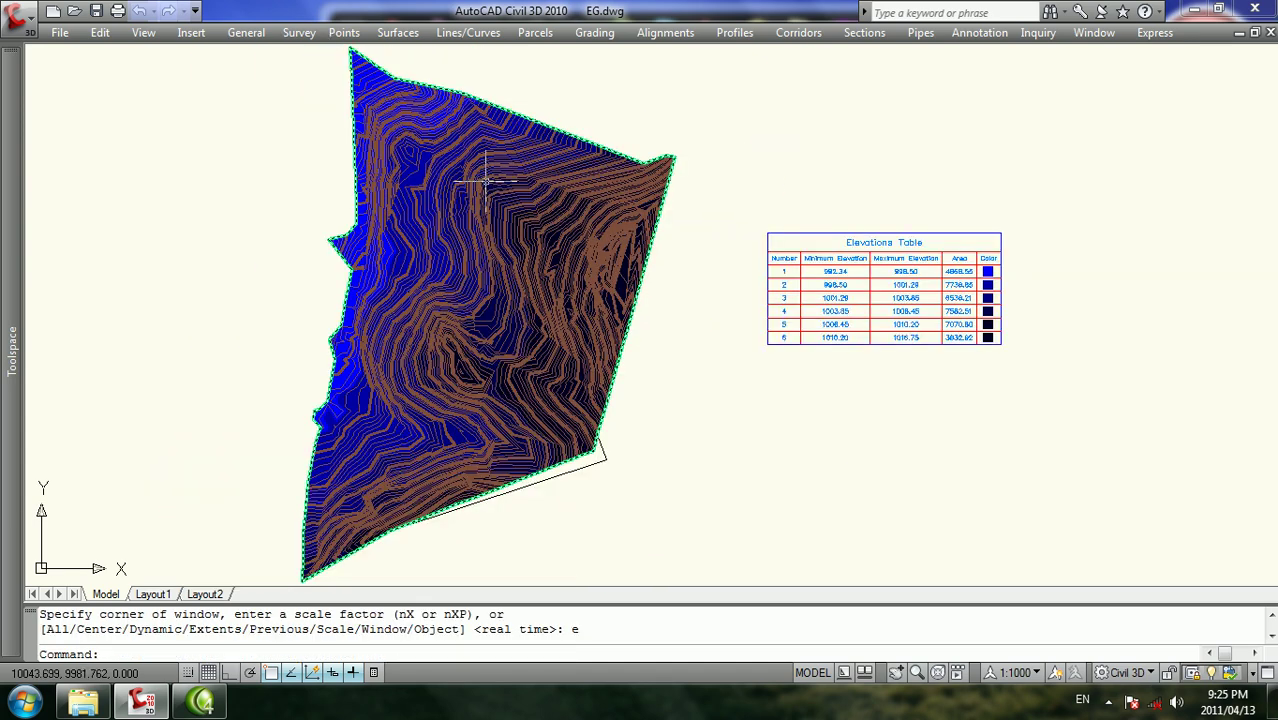
scroll(573, 214, up, 3)
scroll(585, 263, up, 2)
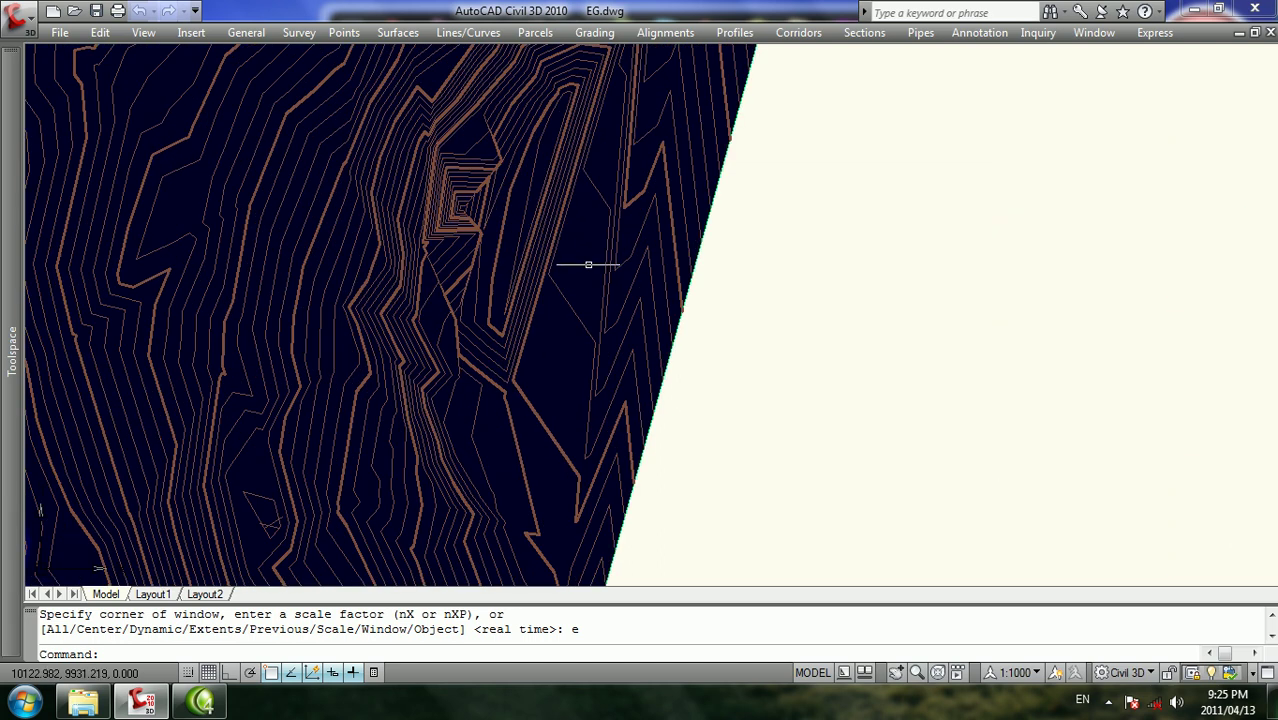
scroll(591, 239, down, 1)
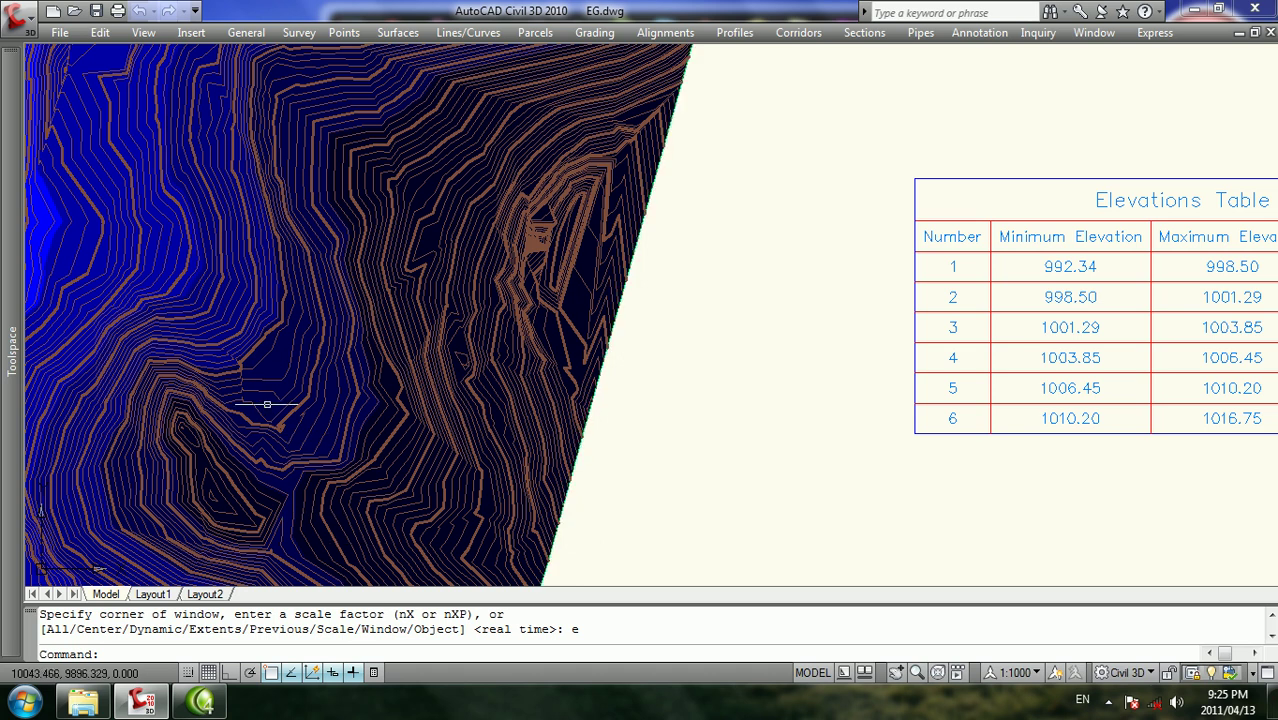
scroll(298, 384, down, 5)
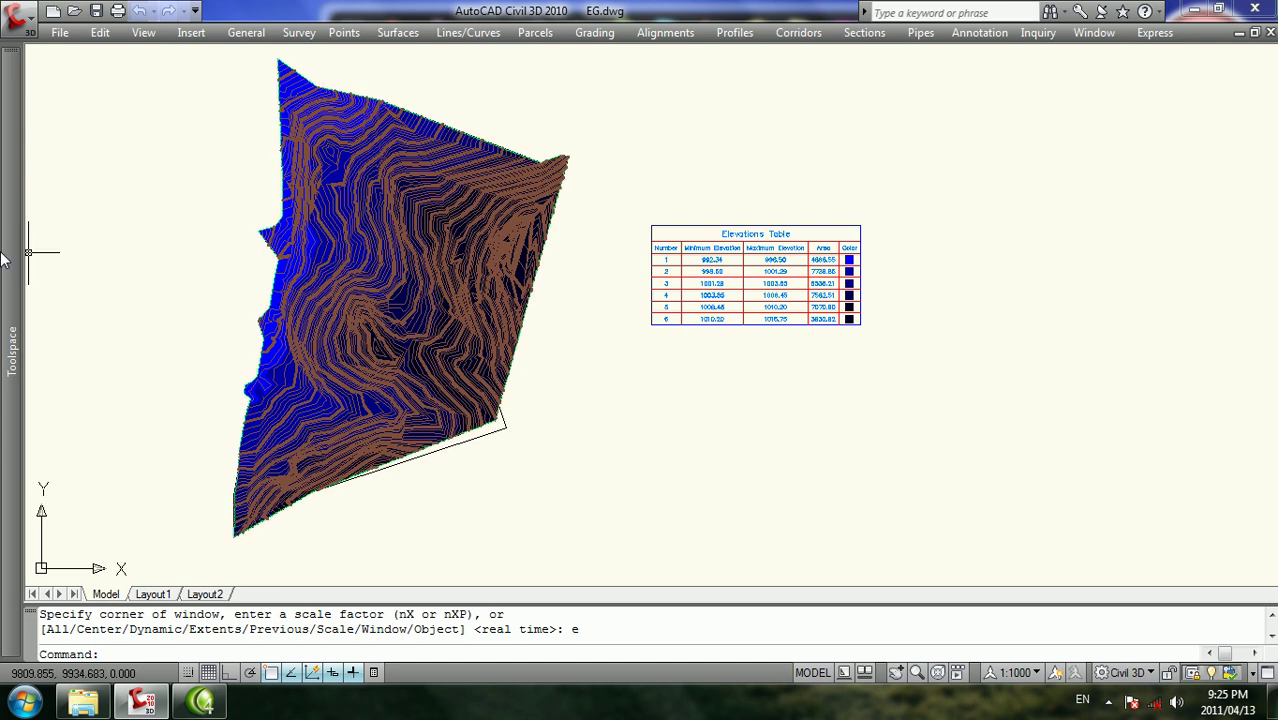
Set the Elevations colour scheme in the EG surface style's Analysis settings to Rainbow
right_click(157, 189)
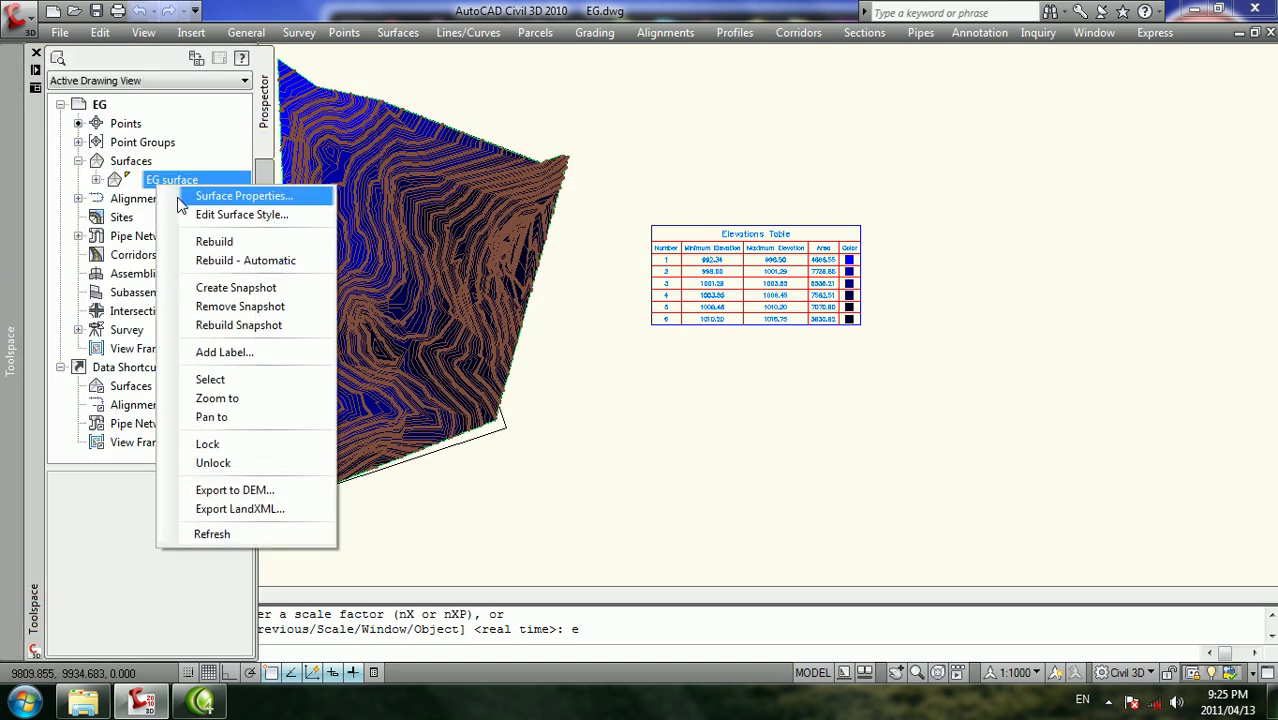
click(210, 214)
click(601, 46)
click(246, 120)
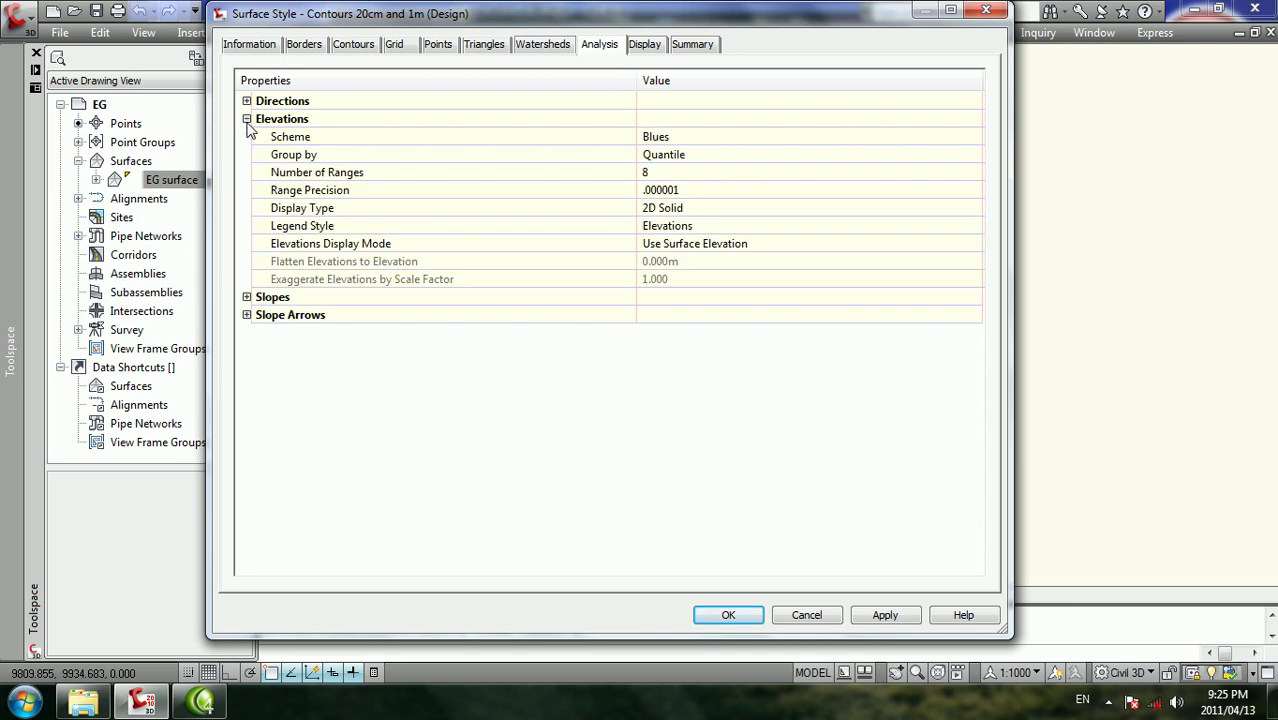
click(672, 138)
click(697, 140)
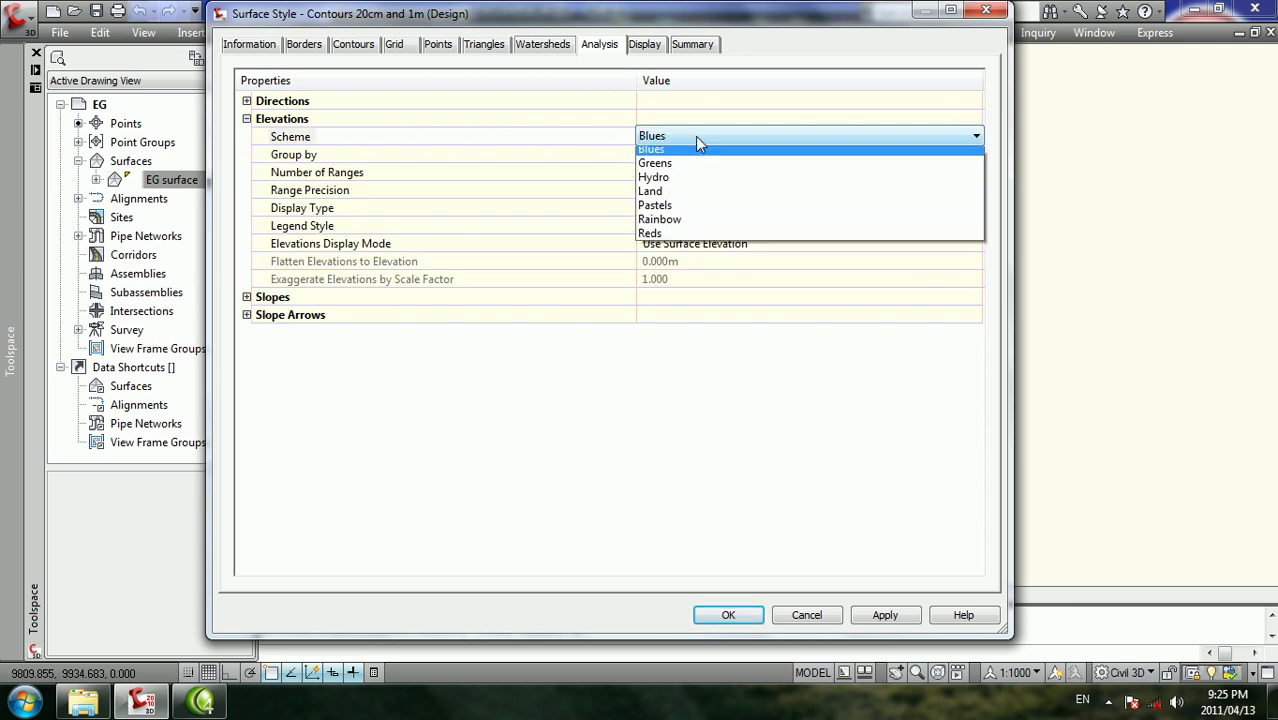
click(701, 227)
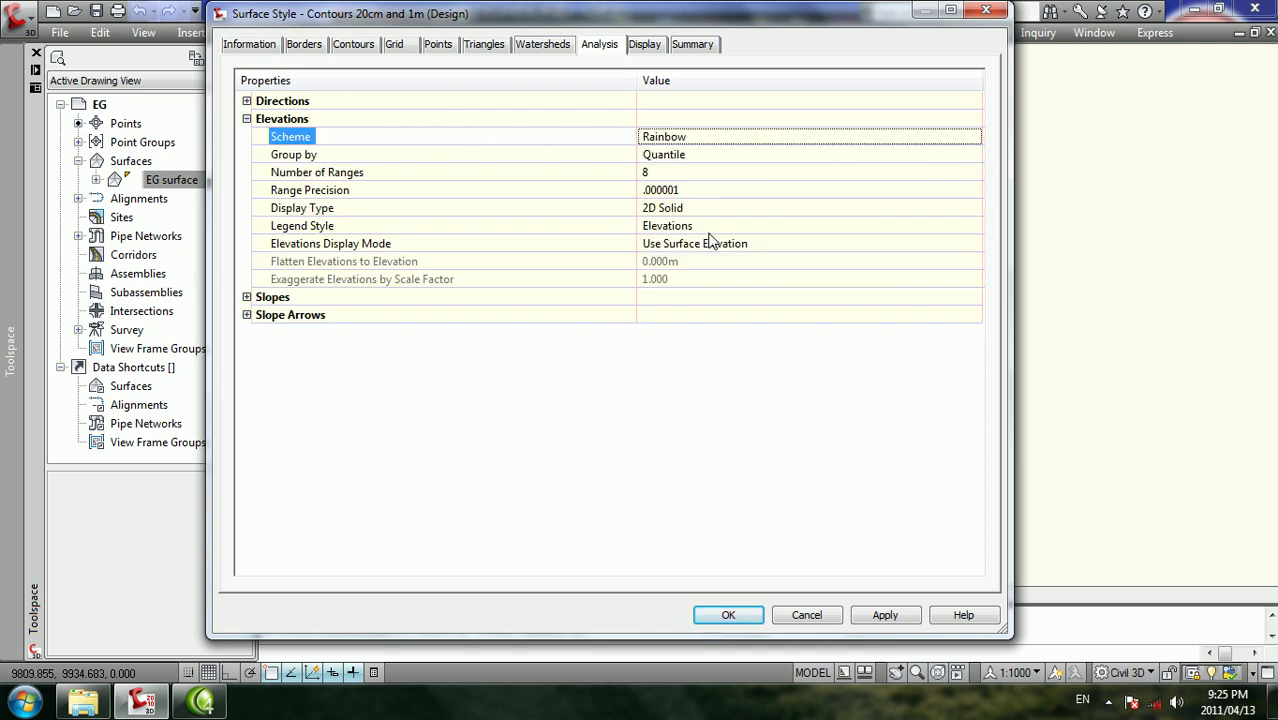
click(885, 615)
click(728, 615)
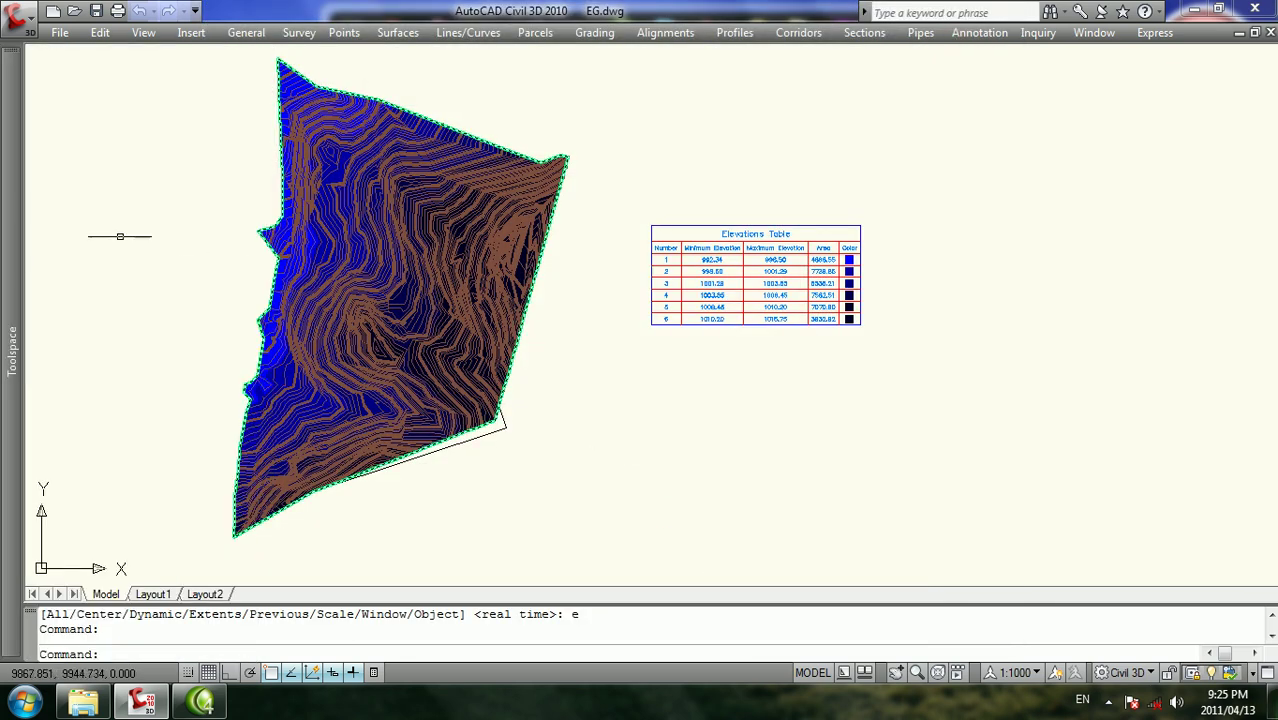
Rerun the EG surface's elevation analysis in Surface Properties so the bands use Rainbow colours
click(155, 181)
right_click(155, 181)
click(205, 183)
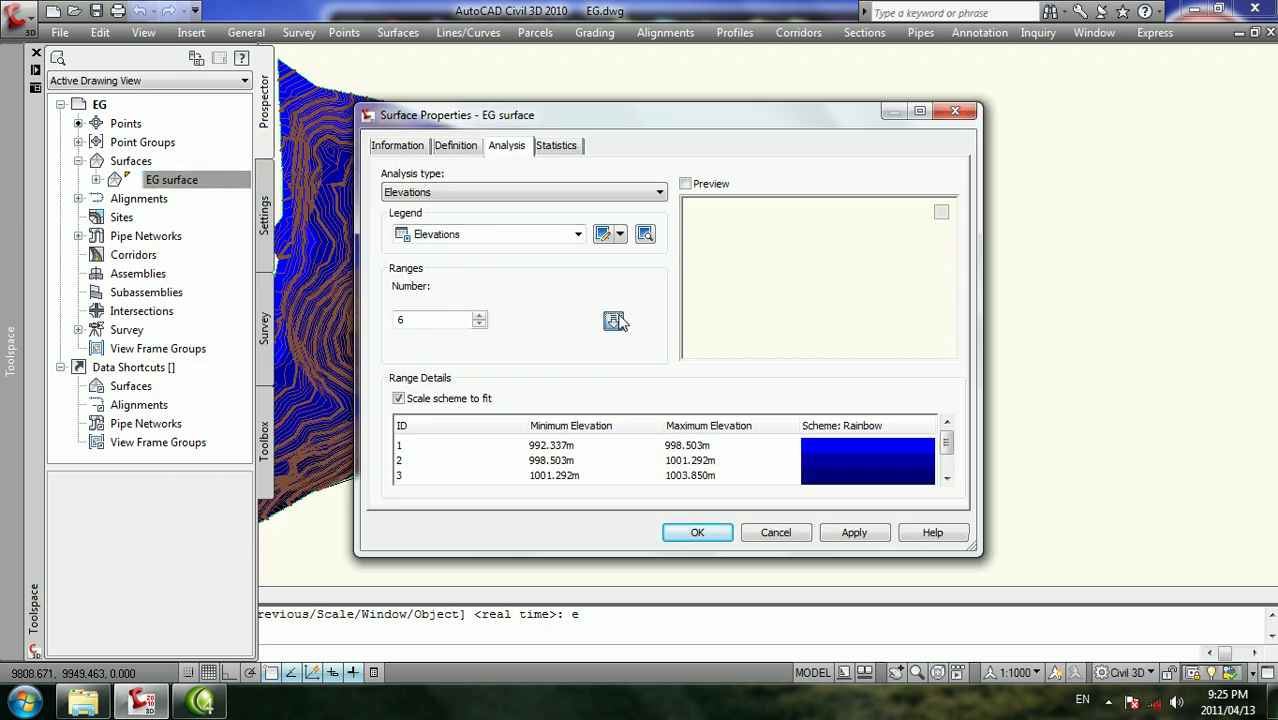
click(614, 320)
click(694, 531)
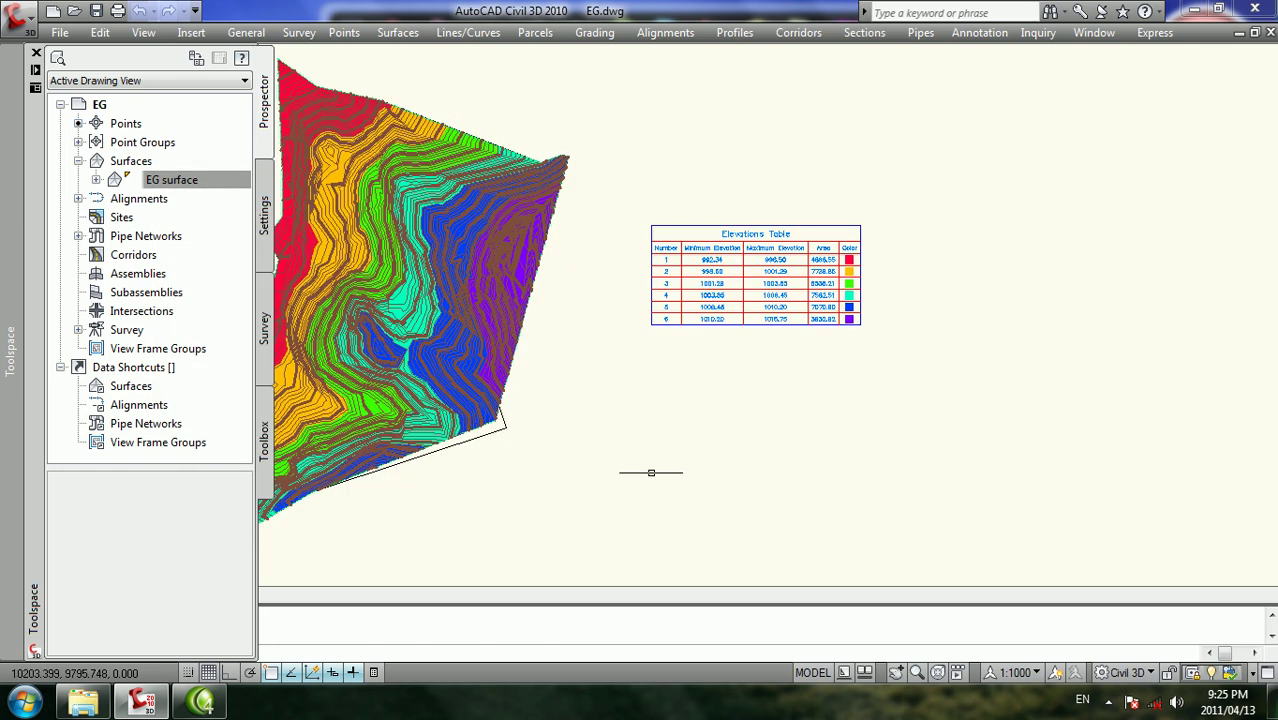
middle_drag(483, 342, 521, 345)
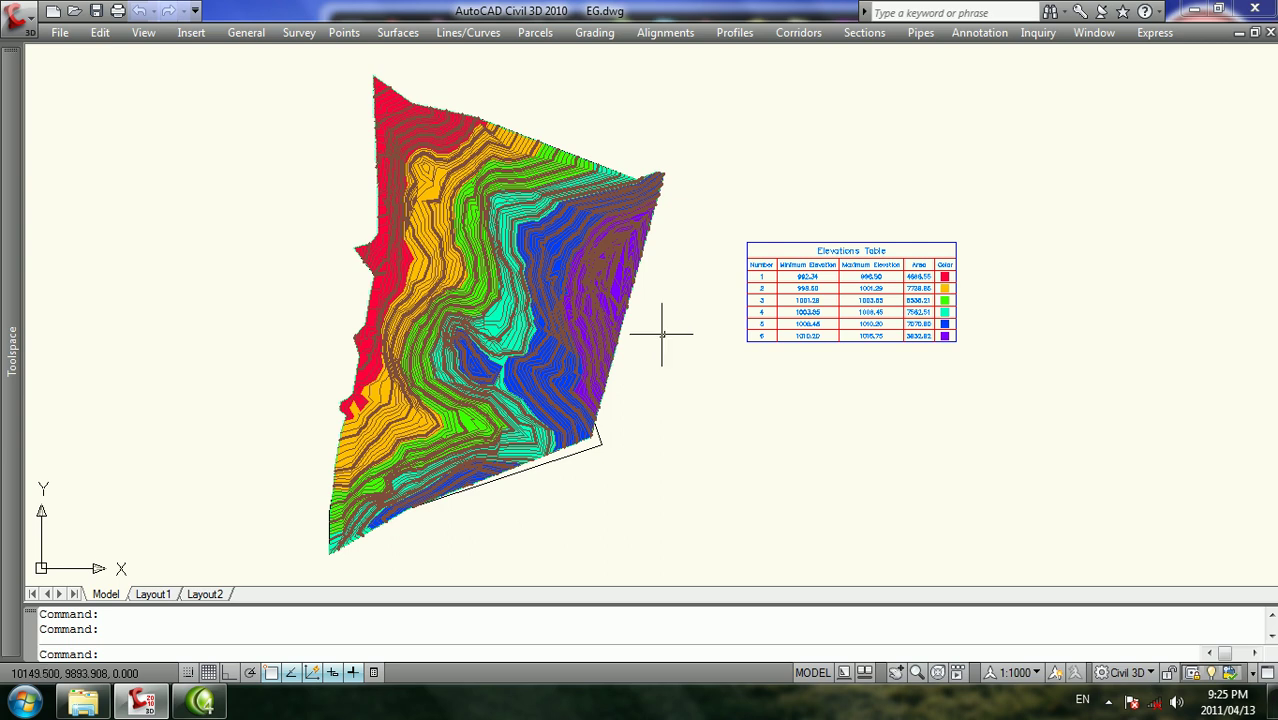
Zoom and pan to show the whole Rainbow-banded EG surface and its Elevations Table
scroll(985, 280, up, 1)
scroll(990, 275, up, 2)
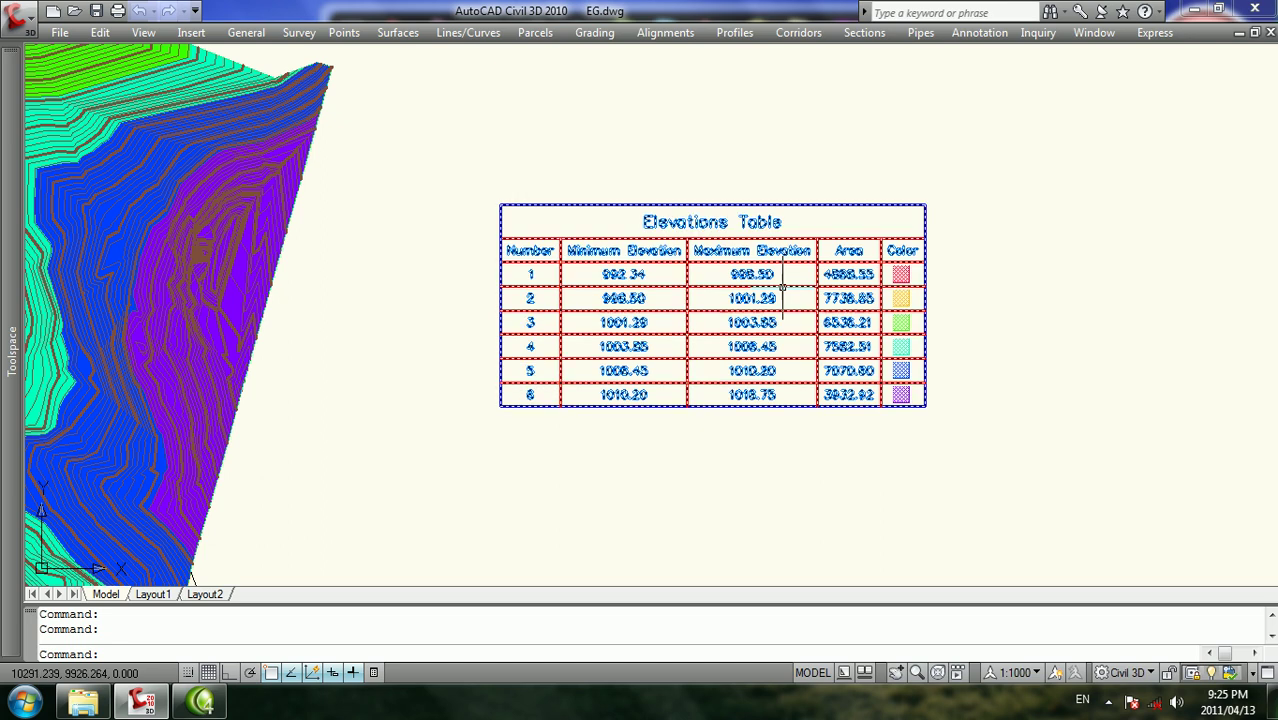
scroll(1020, 410, down, 3)
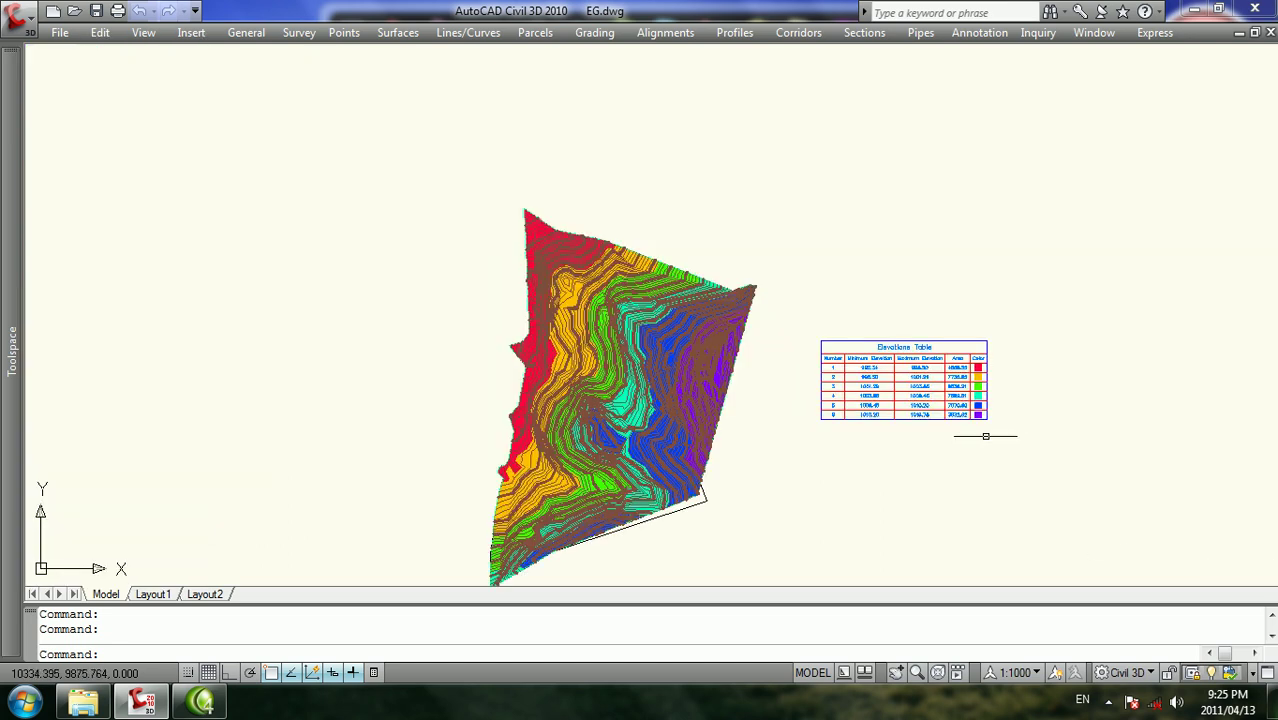
middle_drag(921, 362, 884, 356)
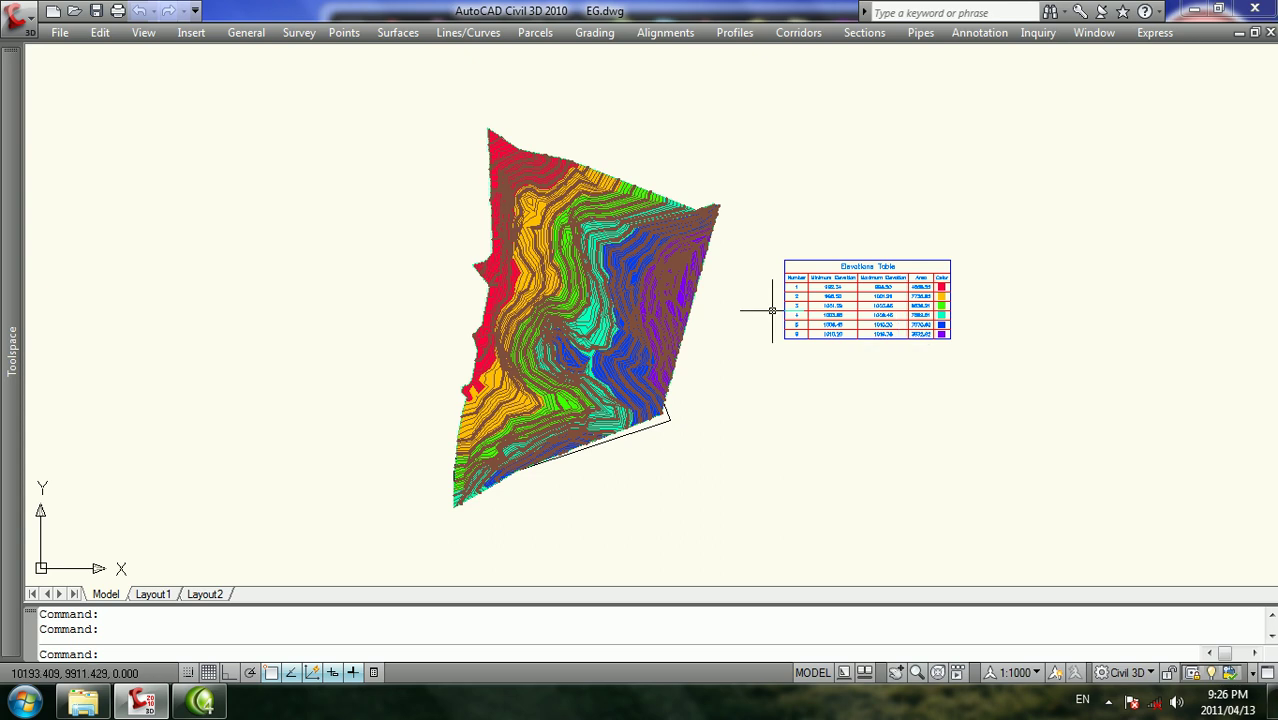
scroll(471, 285, up, 3)
middle_drag(559, 280, 565, 163)
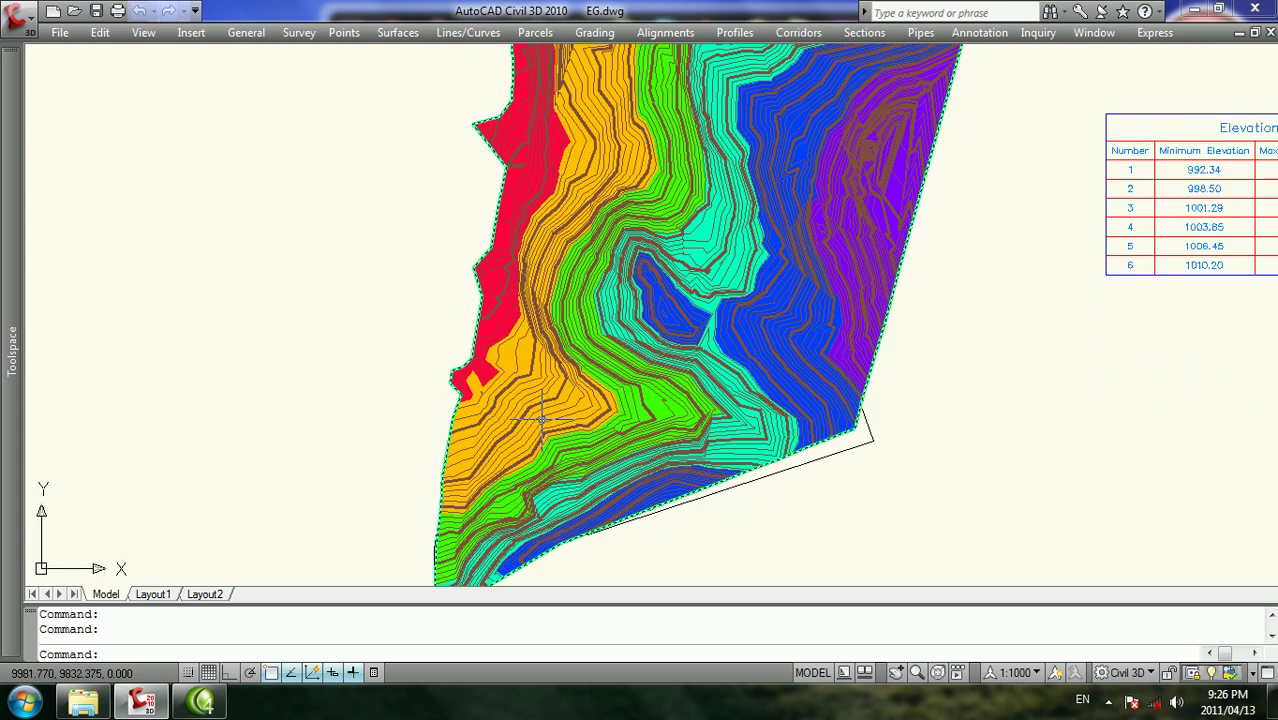
scroll(540, 420, down, 3)
middle_drag(175, 313, 28, 313)
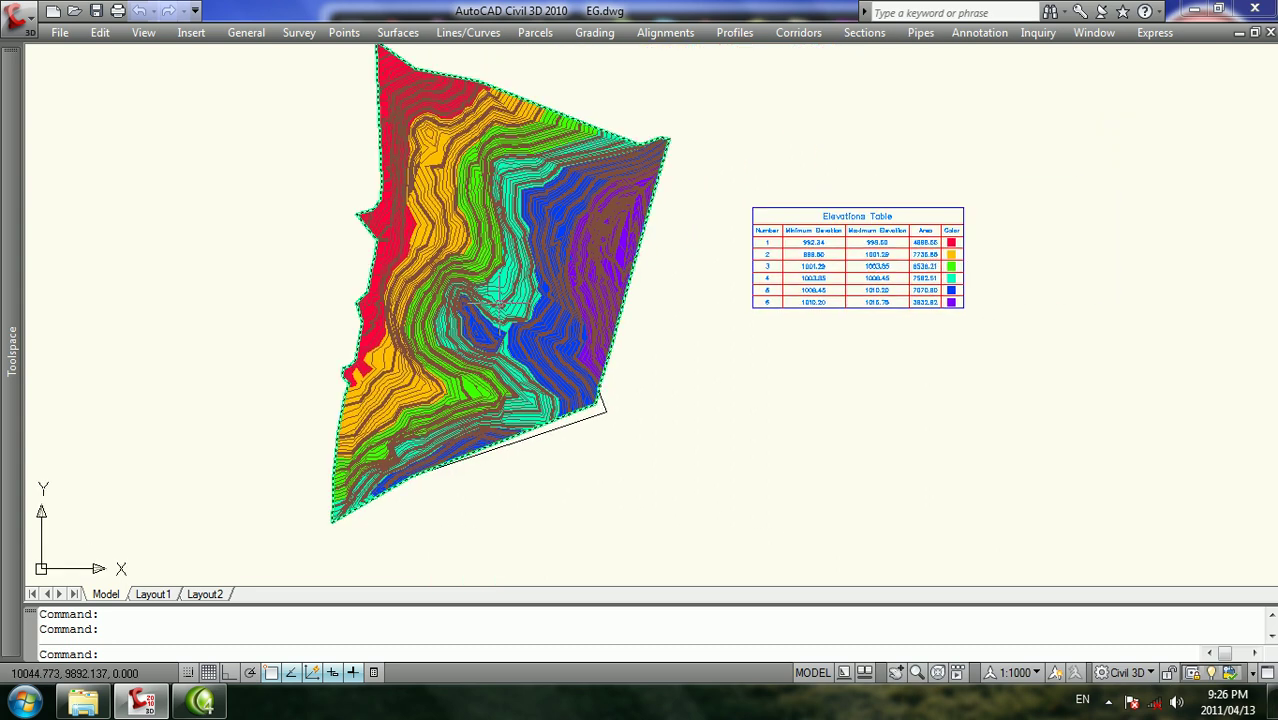
Turn Slopes on and Elevations off in the EG surface style's Display settings
right_click(175, 188)
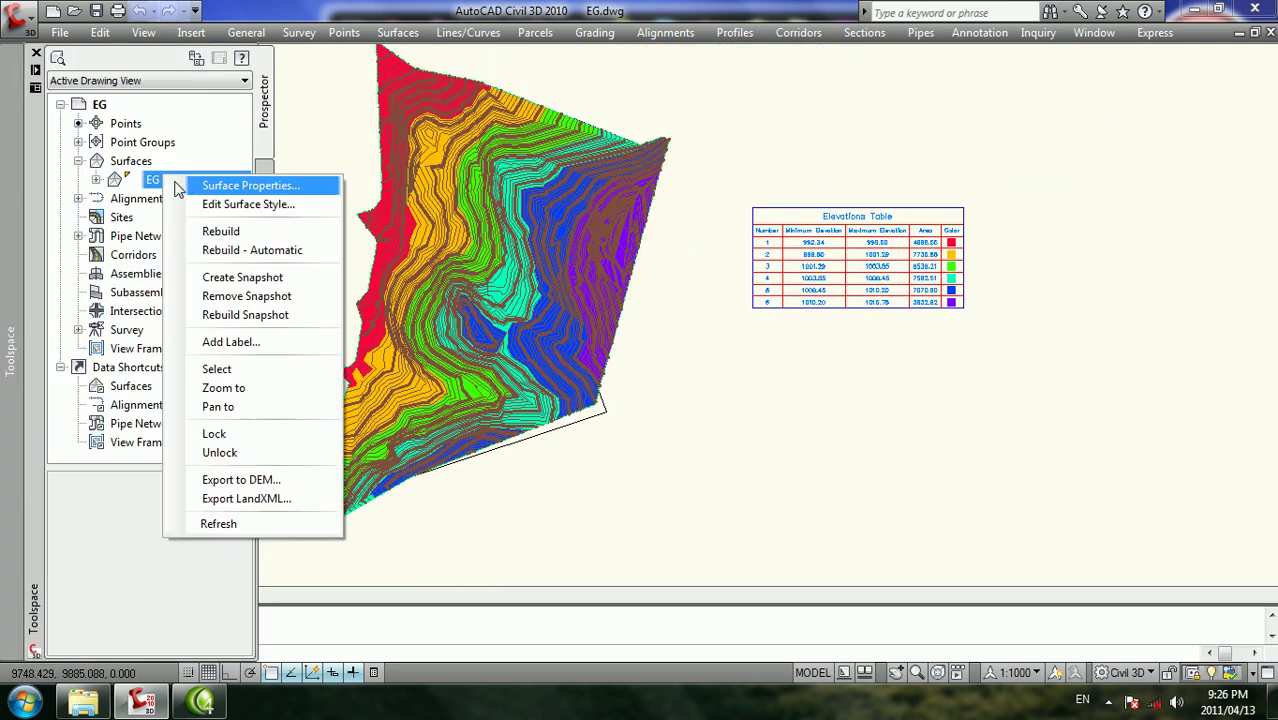
click(212, 205)
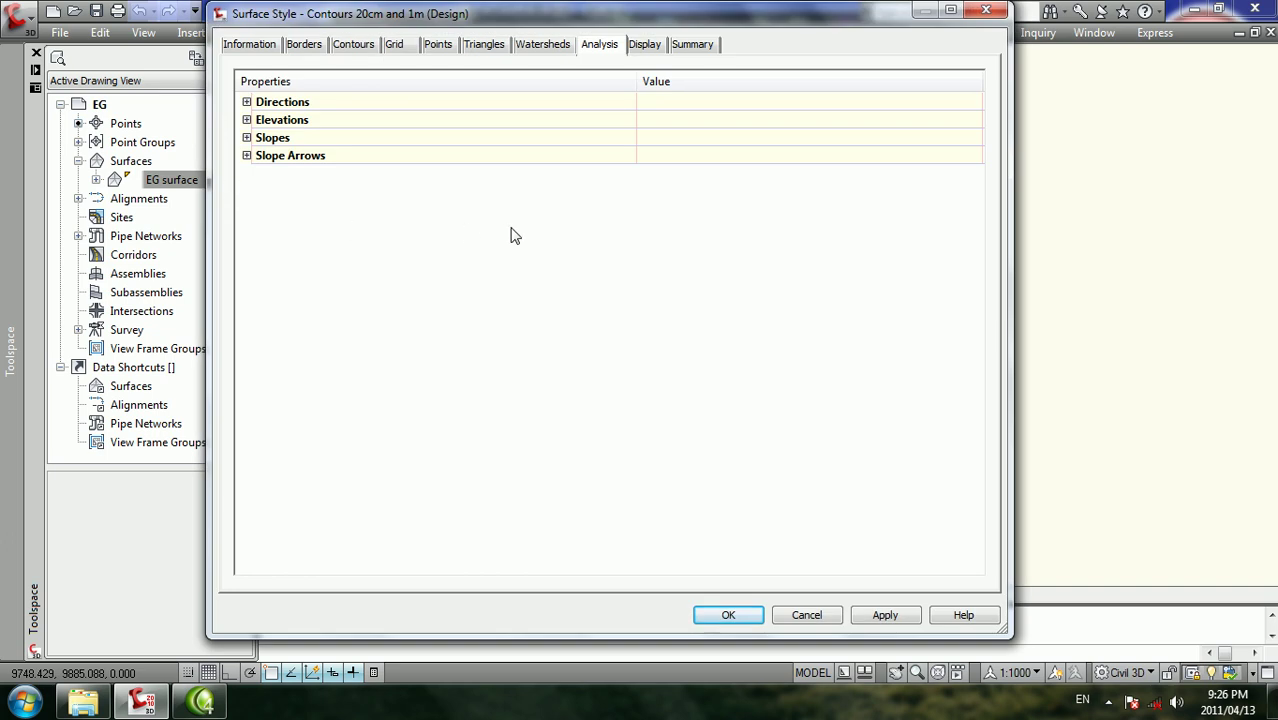
double_click(258, 140)
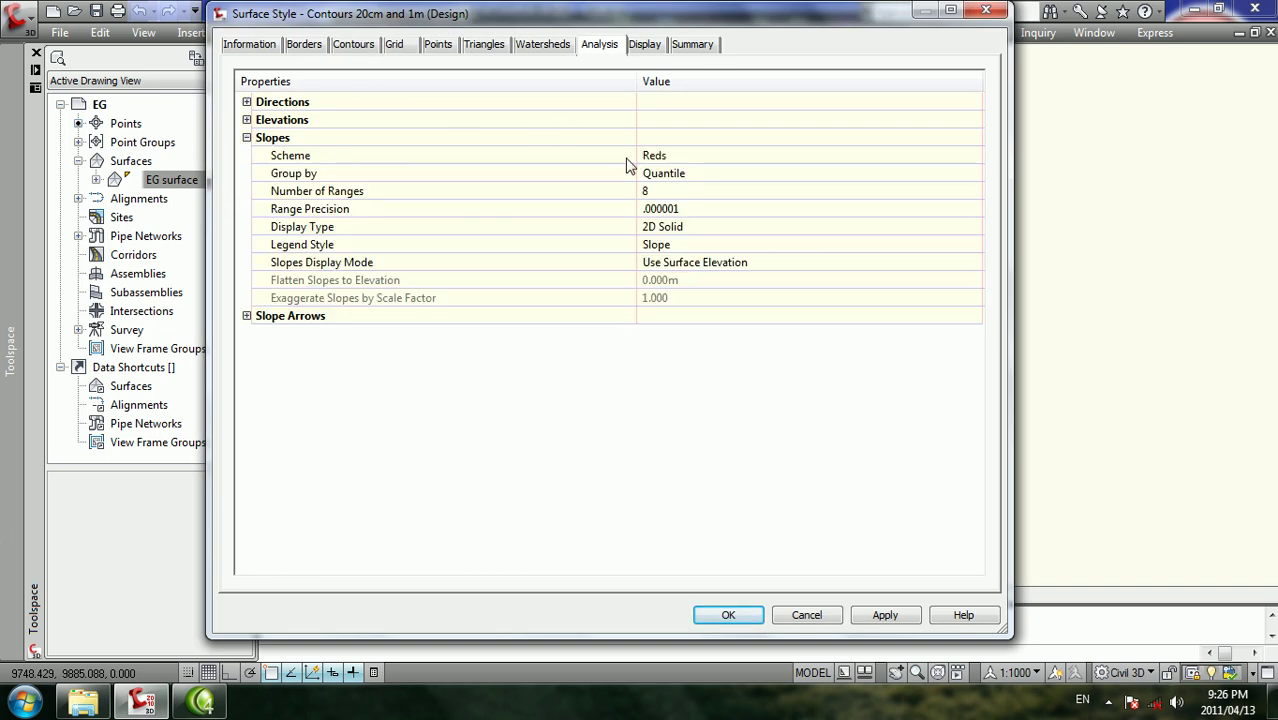
click(648, 46)
click(380, 295)
click(380, 279)
click(880, 614)
click(728, 615)
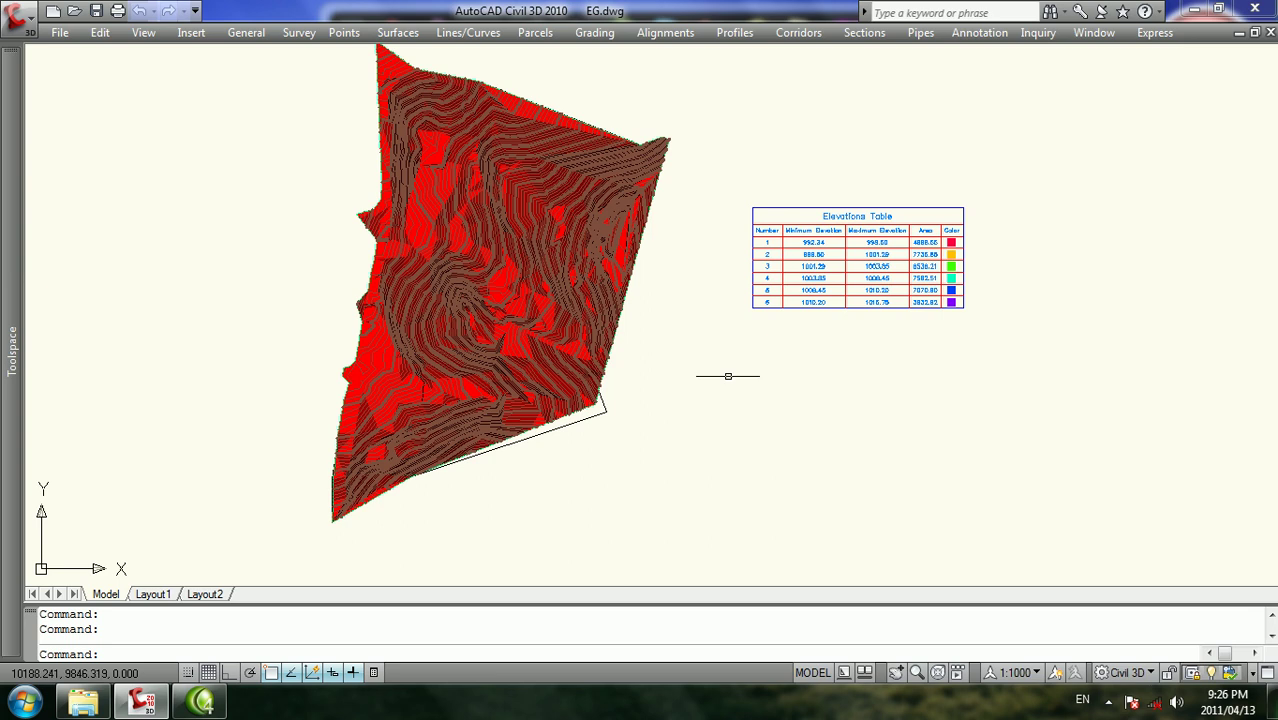
drag(756, 323, 742, 357)
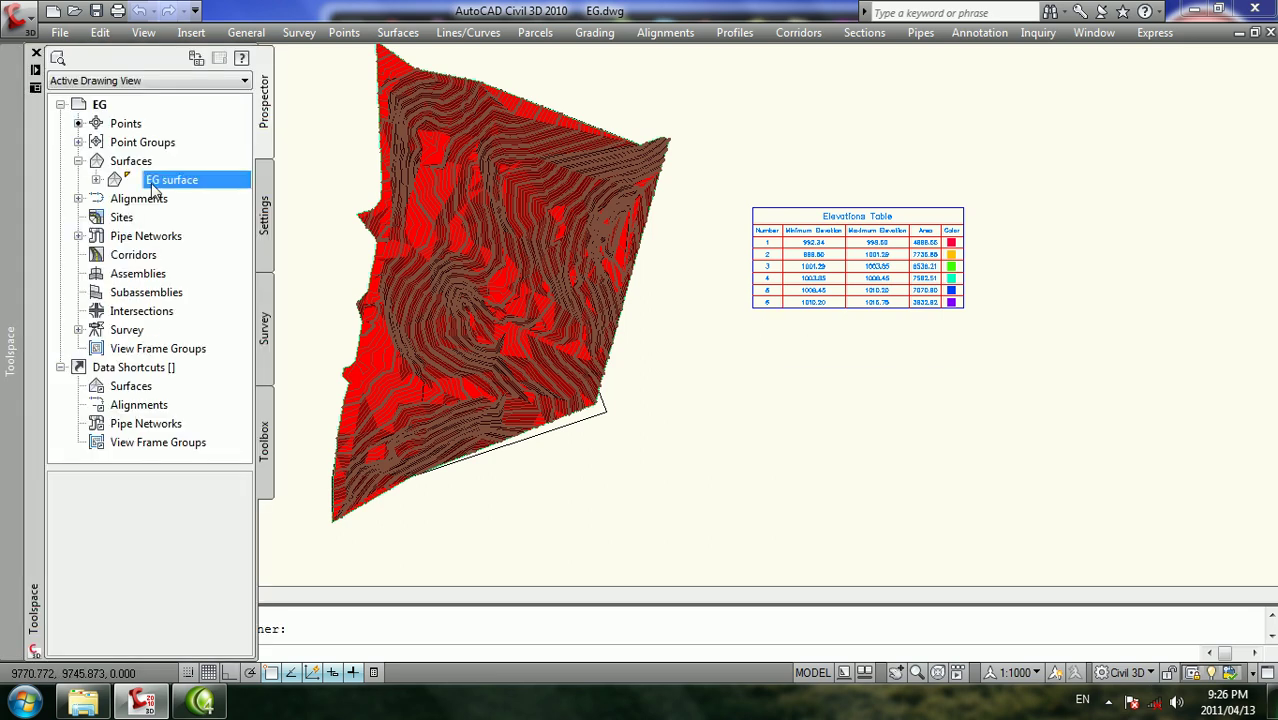
Check the EG surface properties, then switch on Slope Arrows in its style's Display settings
right_click(158, 185)
click(192, 192)
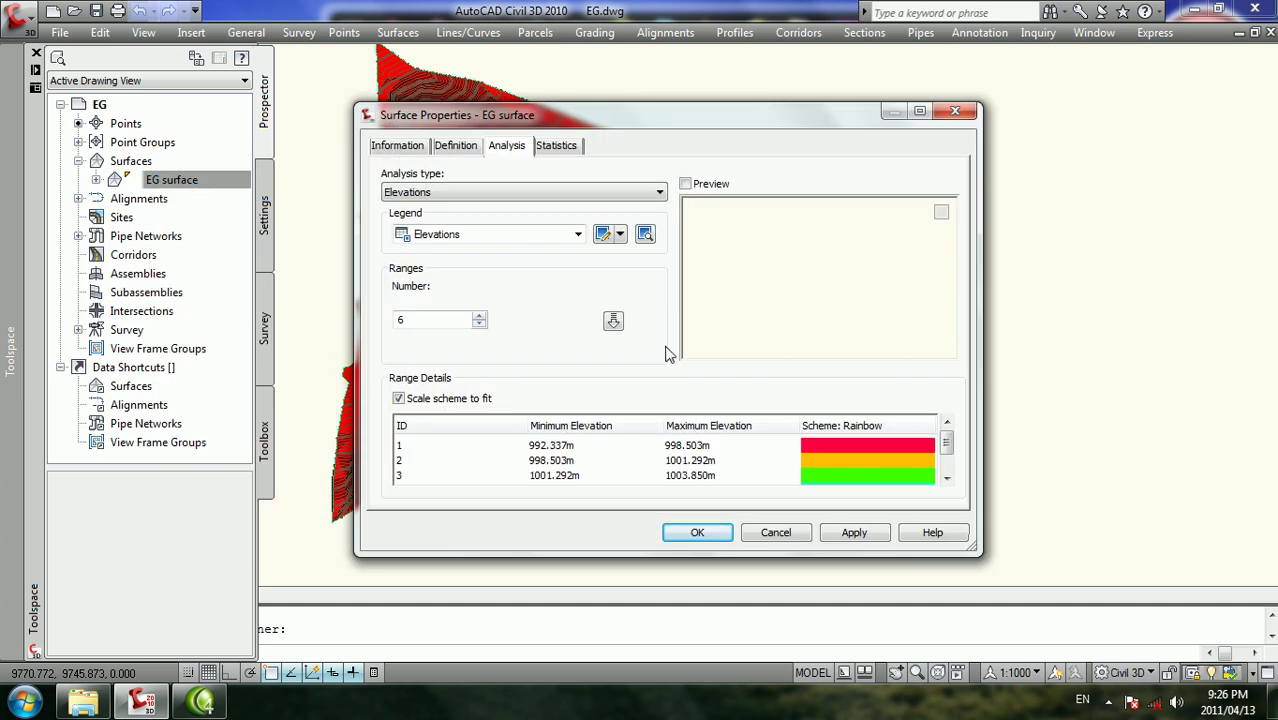
click(955, 111)
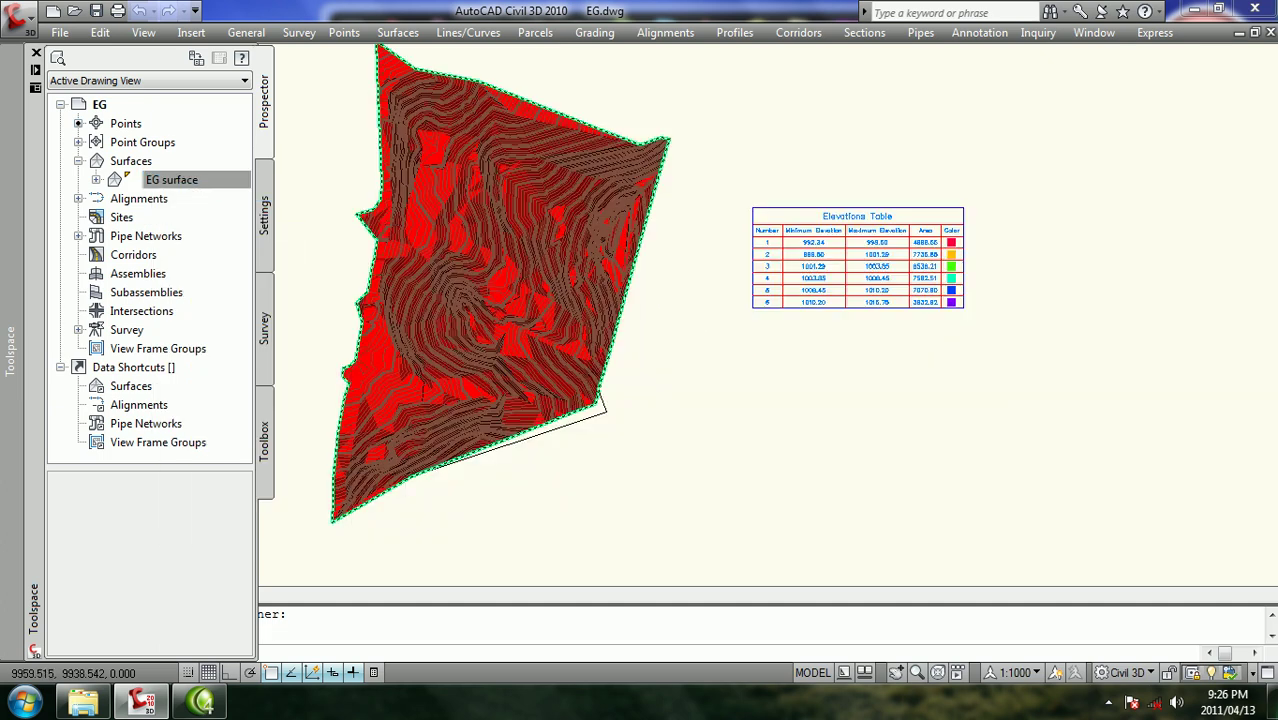
right_click(170, 188)
click(230, 210)
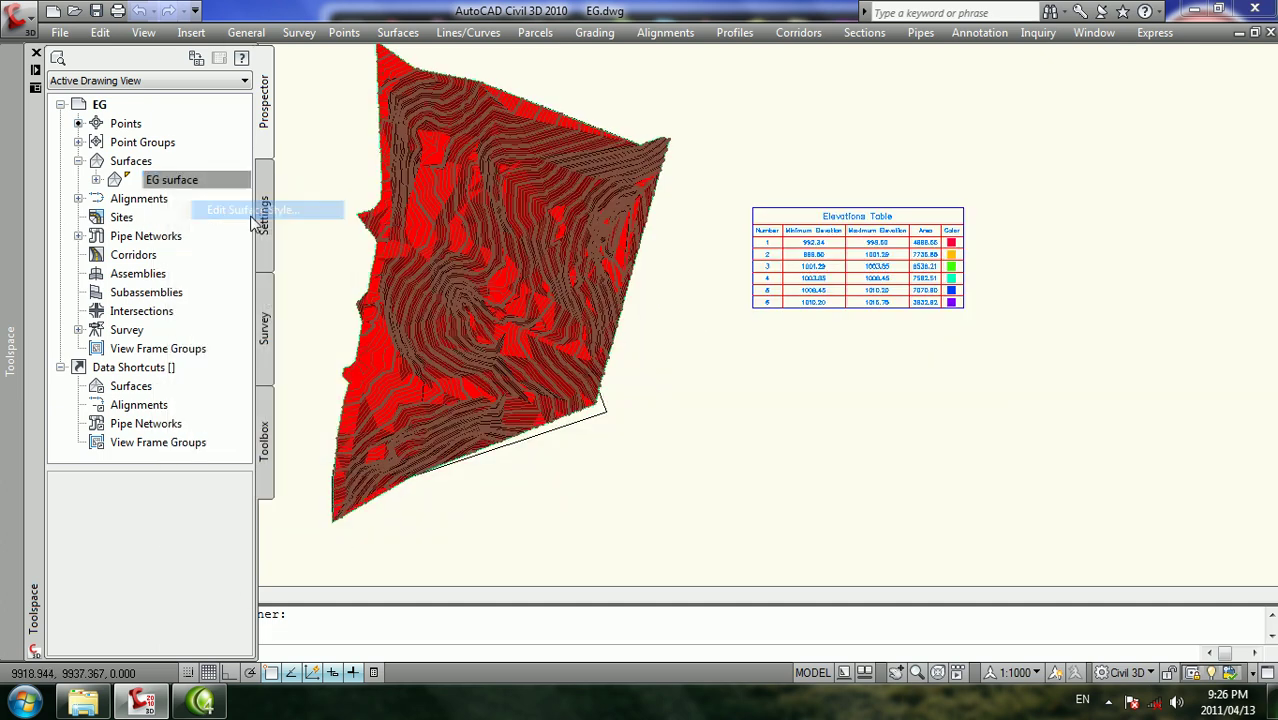
click(380, 314)
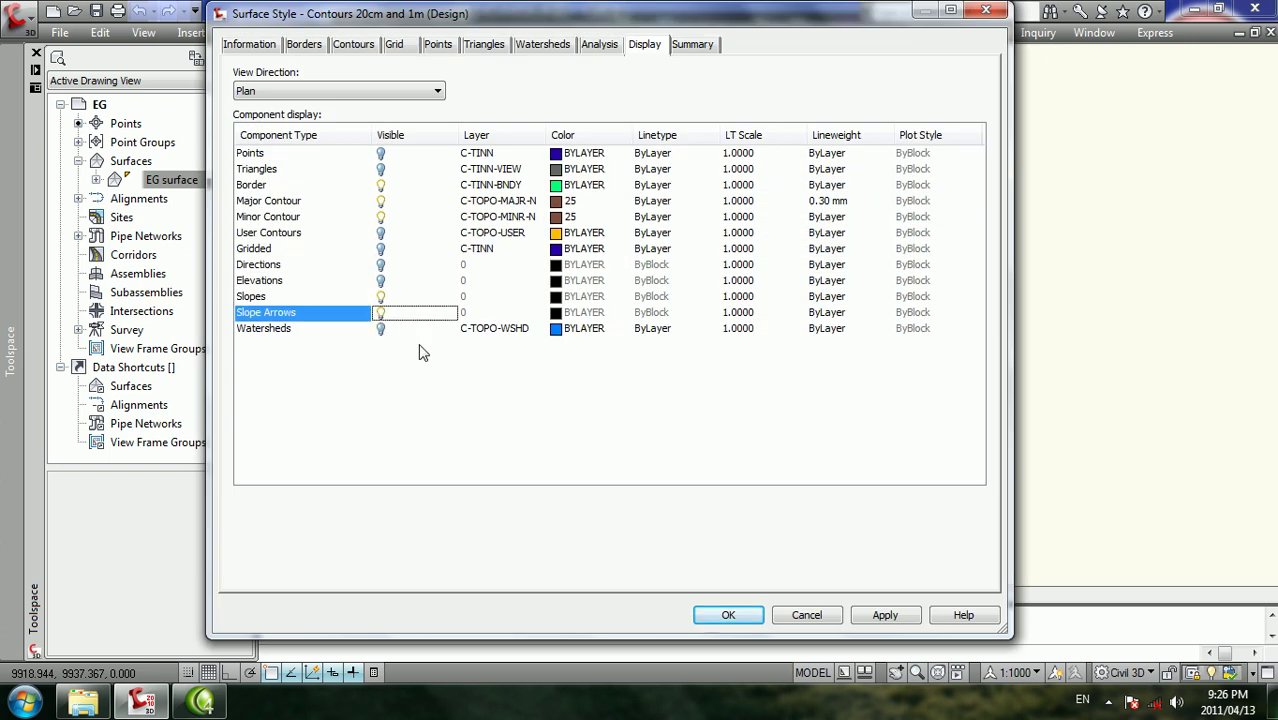
click(870, 615)
click(728, 615)
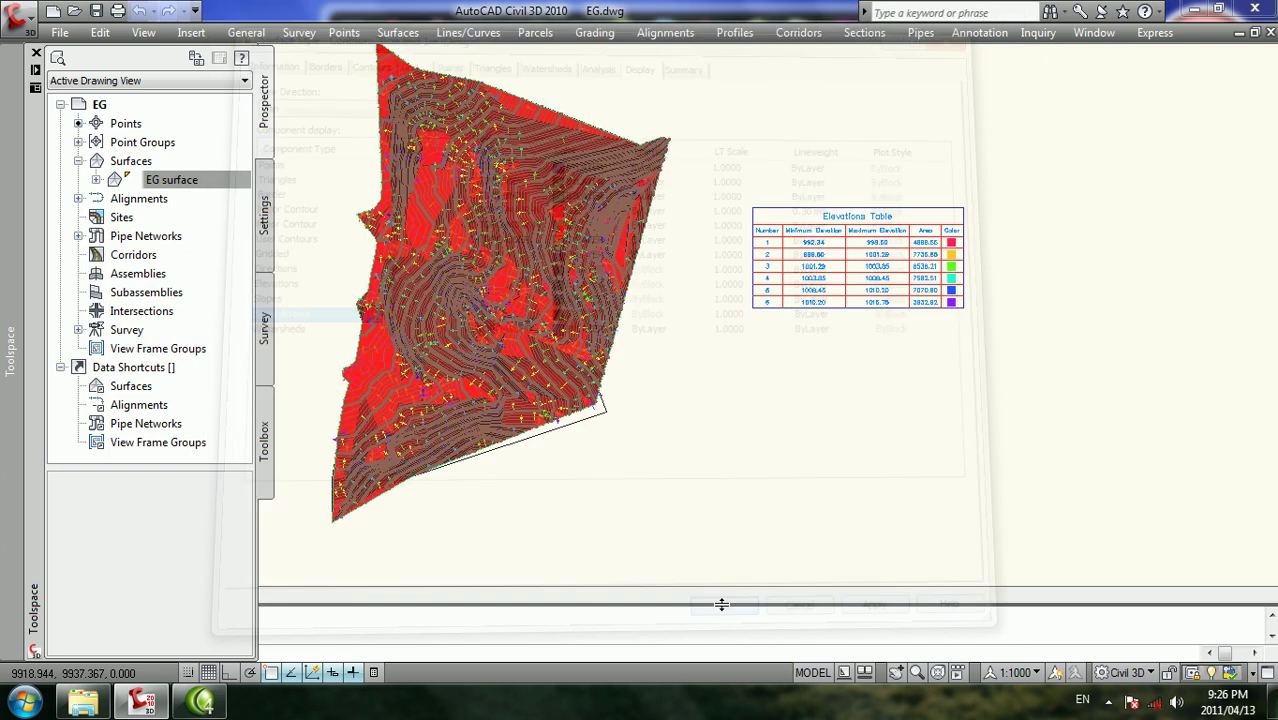
scroll(573, 312, up, 2)
scroll(572, 315, up, 2)
scroll(571, 318, up, 2)
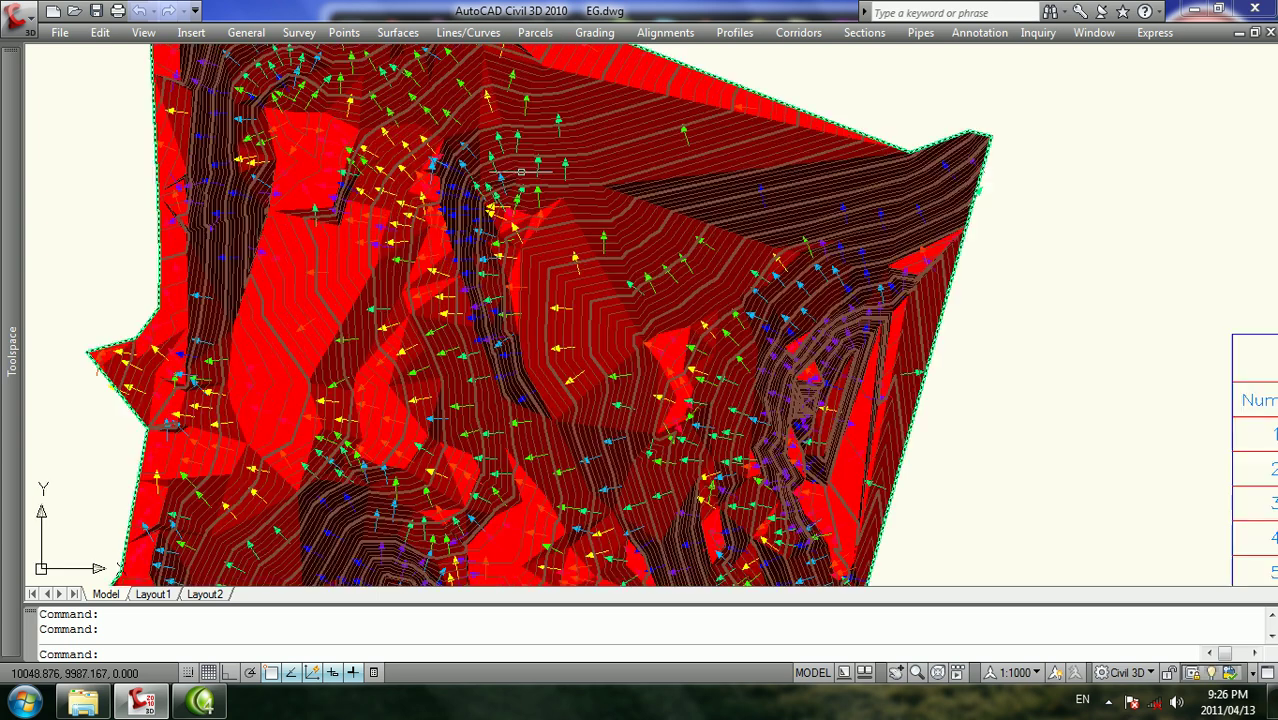
scroll(570, 323, up, 2)
scroll(571, 323, down, 1)
middle_drag(471, 242, 673, 212)
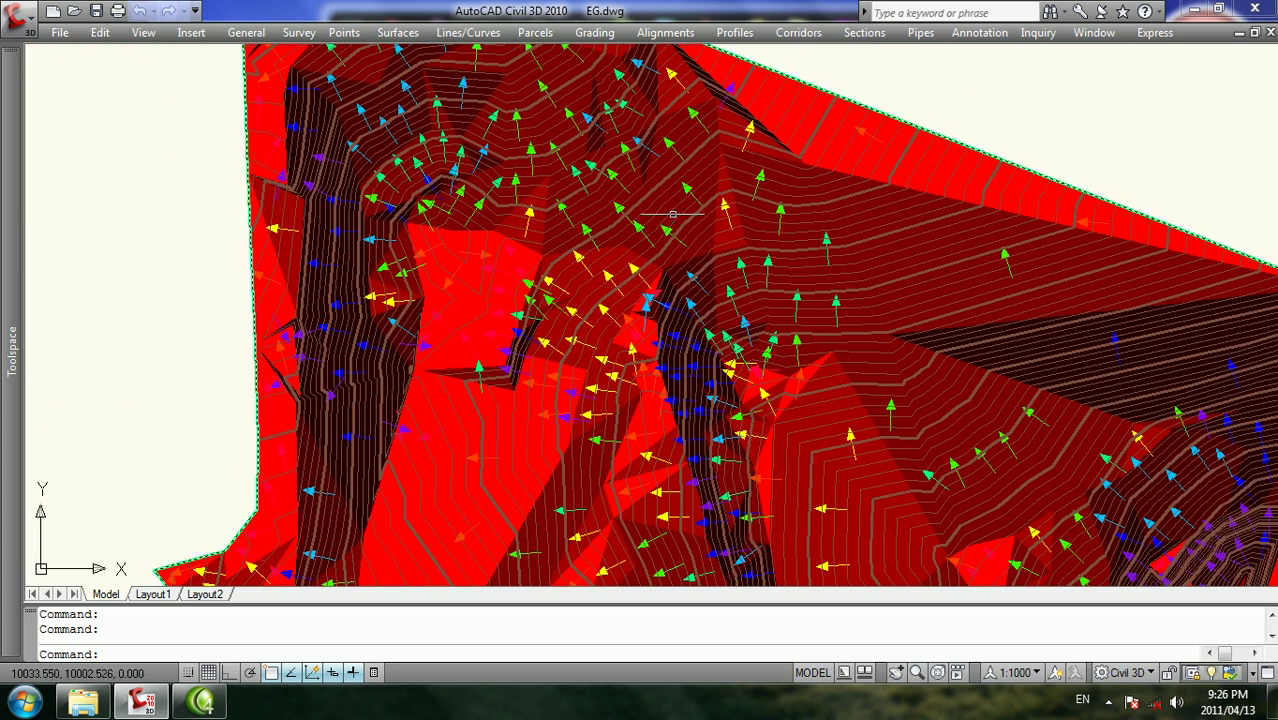
mouse_move(676, 226)
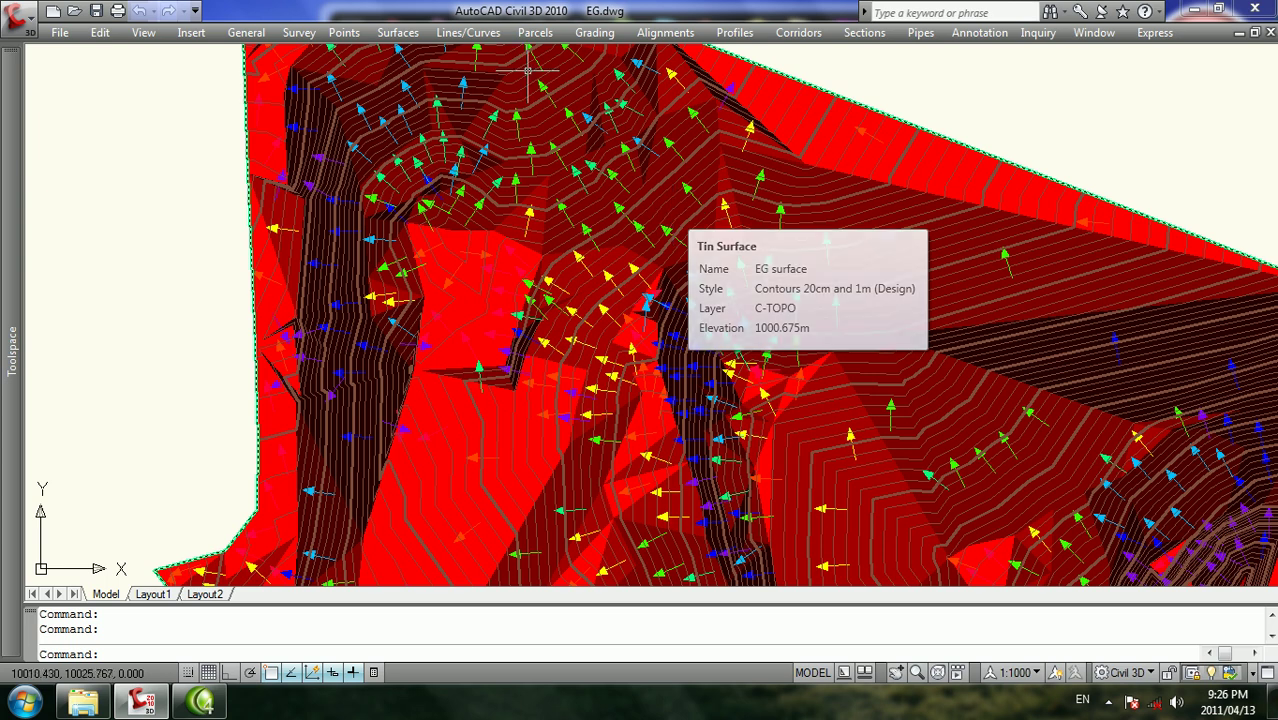
scroll(673, 212, down, 2)
scroll(600, 205, down, 2)
scroll(510, 200, down, 2)
scroll(509, 198, up, 2)
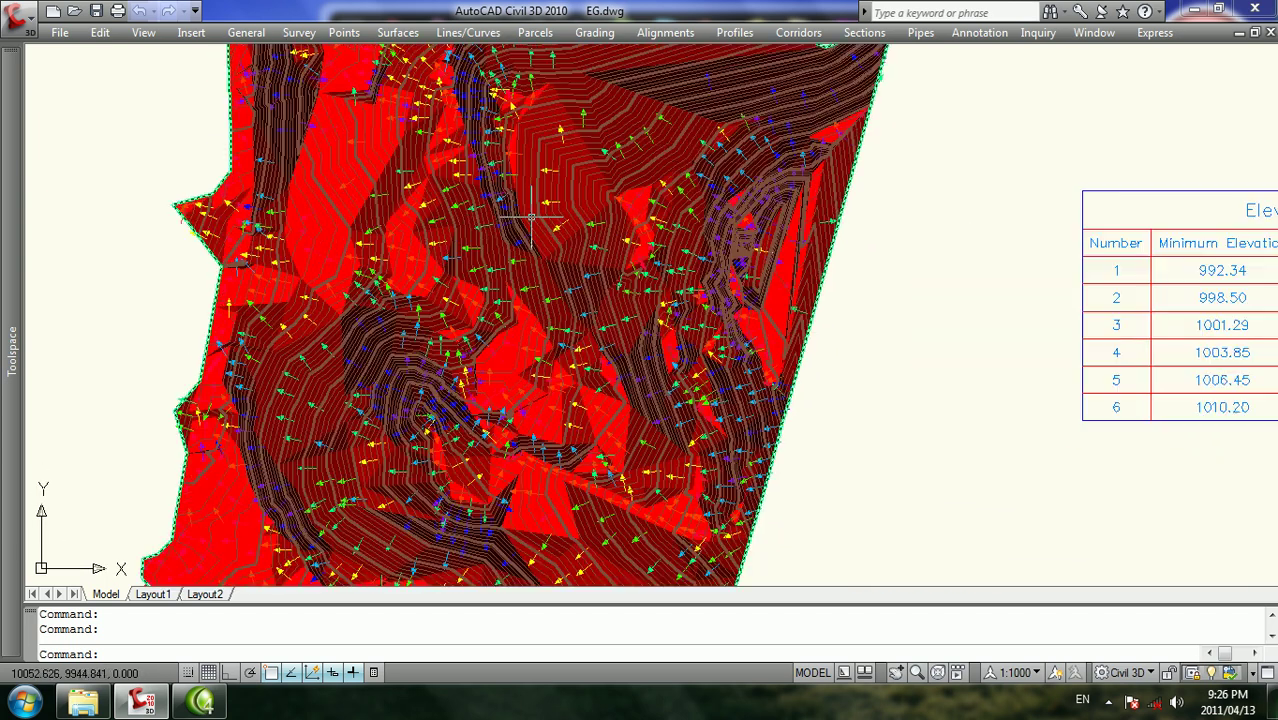
mouse_move(520, 220)
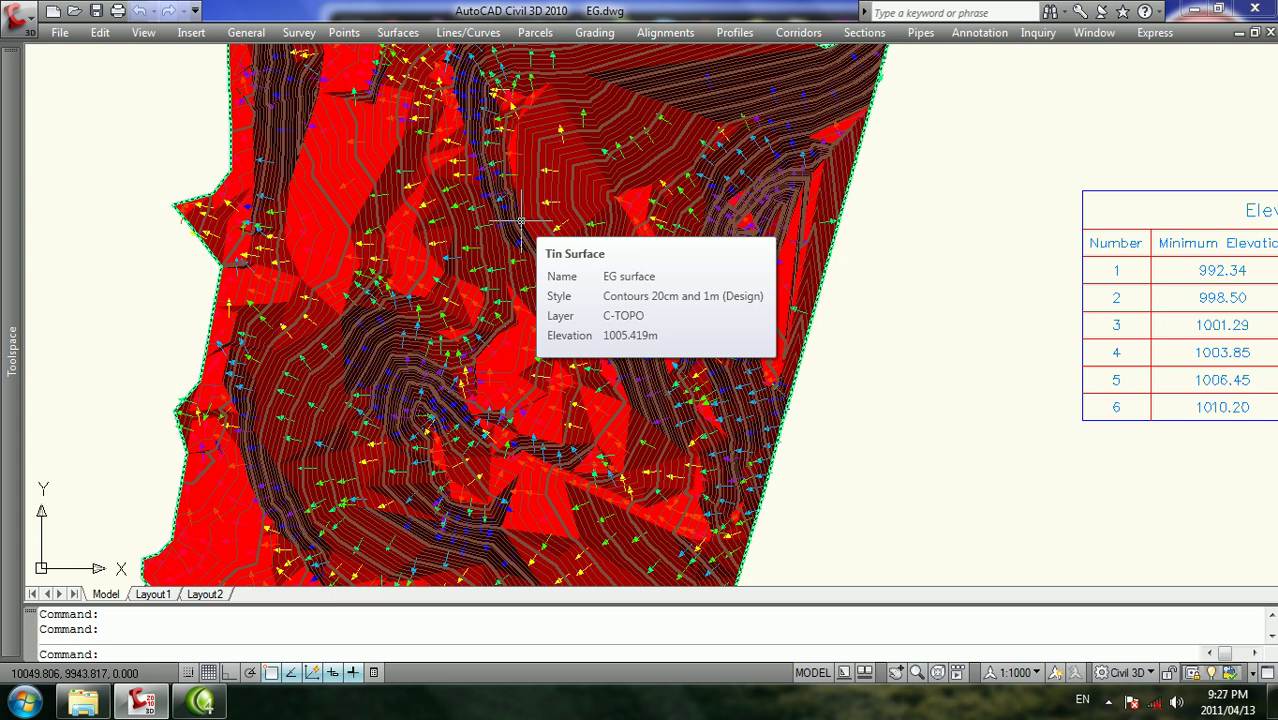
scroll(520, 218, down, 2)
scroll(524, 208, up, 1)
scroll(532, 192, up, 2)
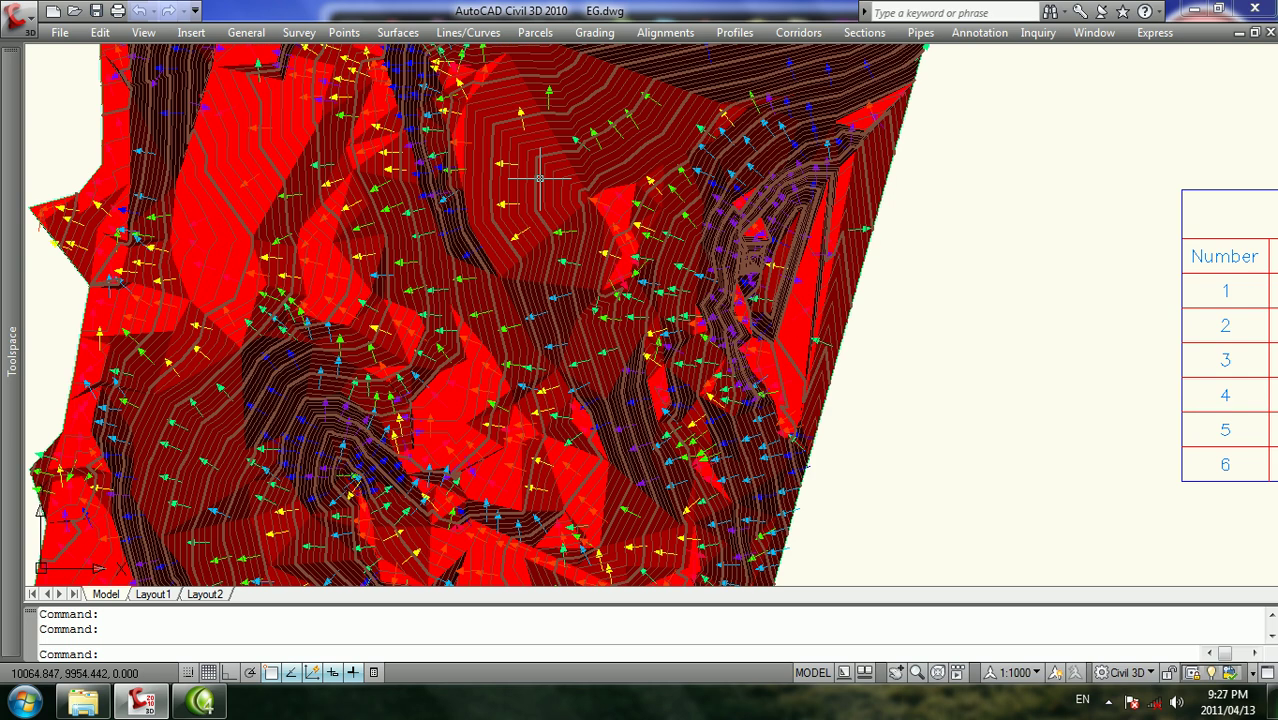
scroll(540, 178, down, 1)
scroll(540, 178, down, 1)
scroll(540, 178, down, 1)
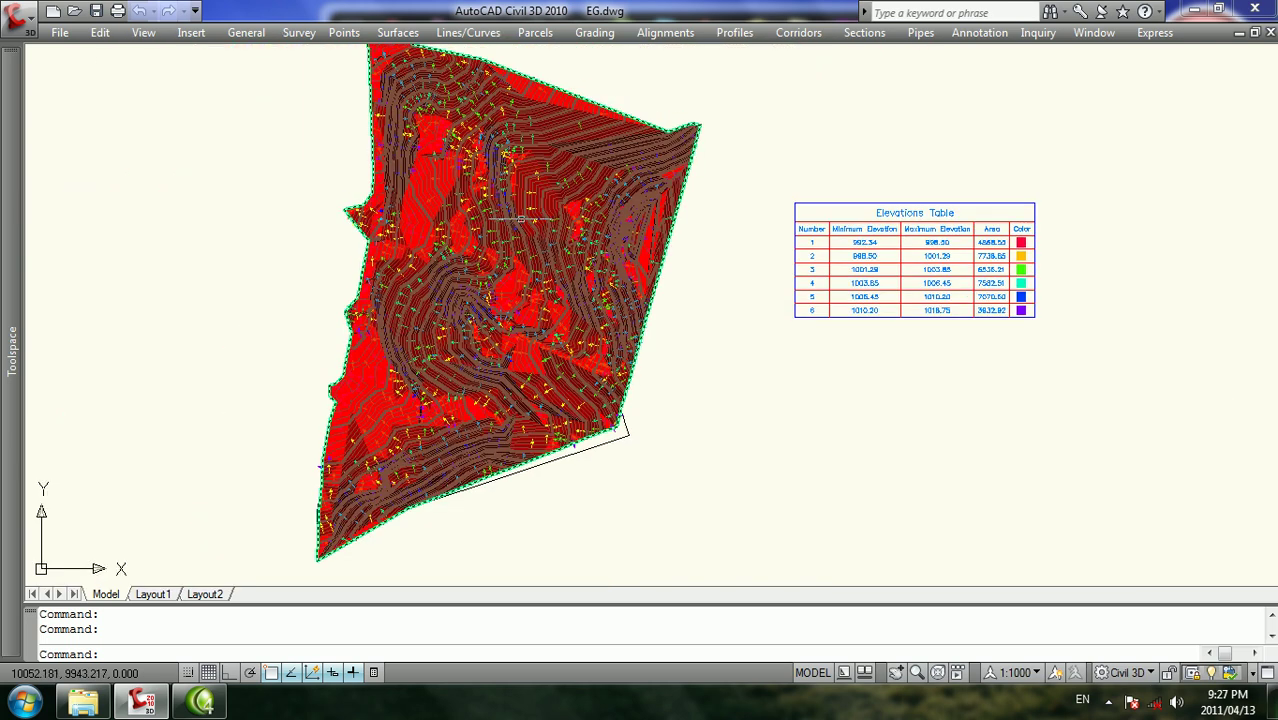
Change the EG surface style's Slopes colour scheme from Reds to Rainbow and apply it
right_click(168, 188)
click(210, 206)
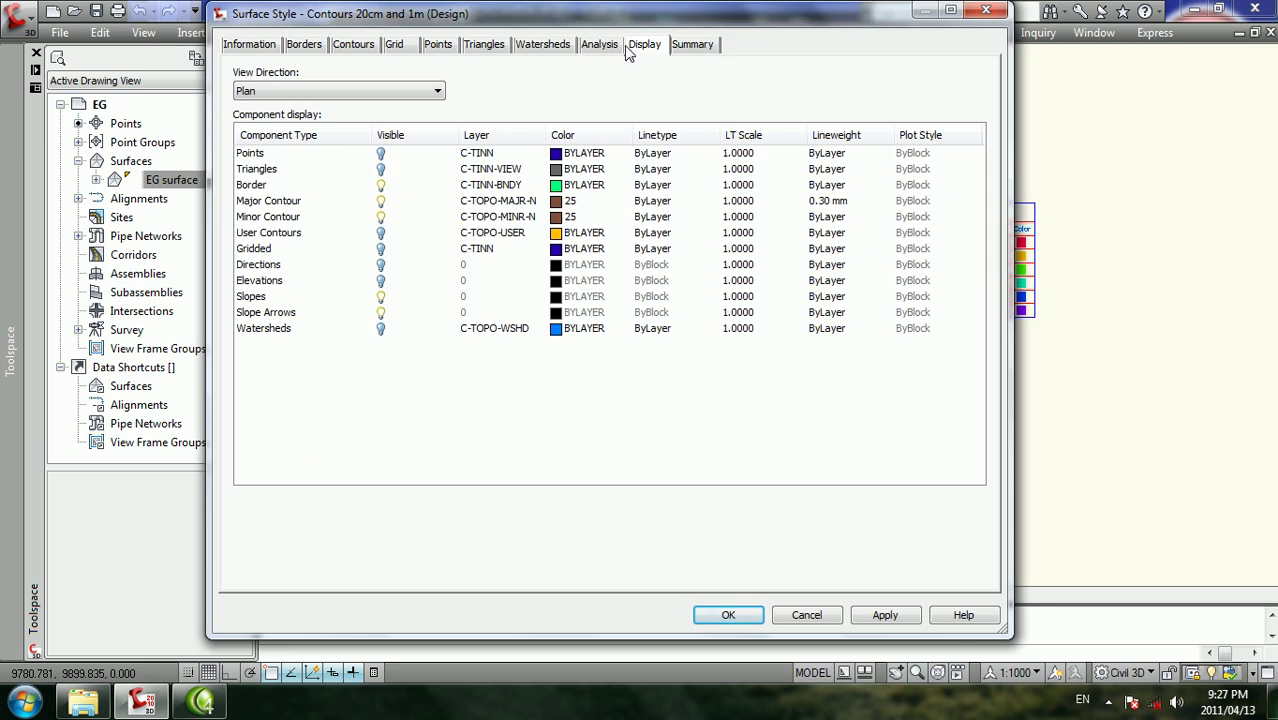
click(605, 51)
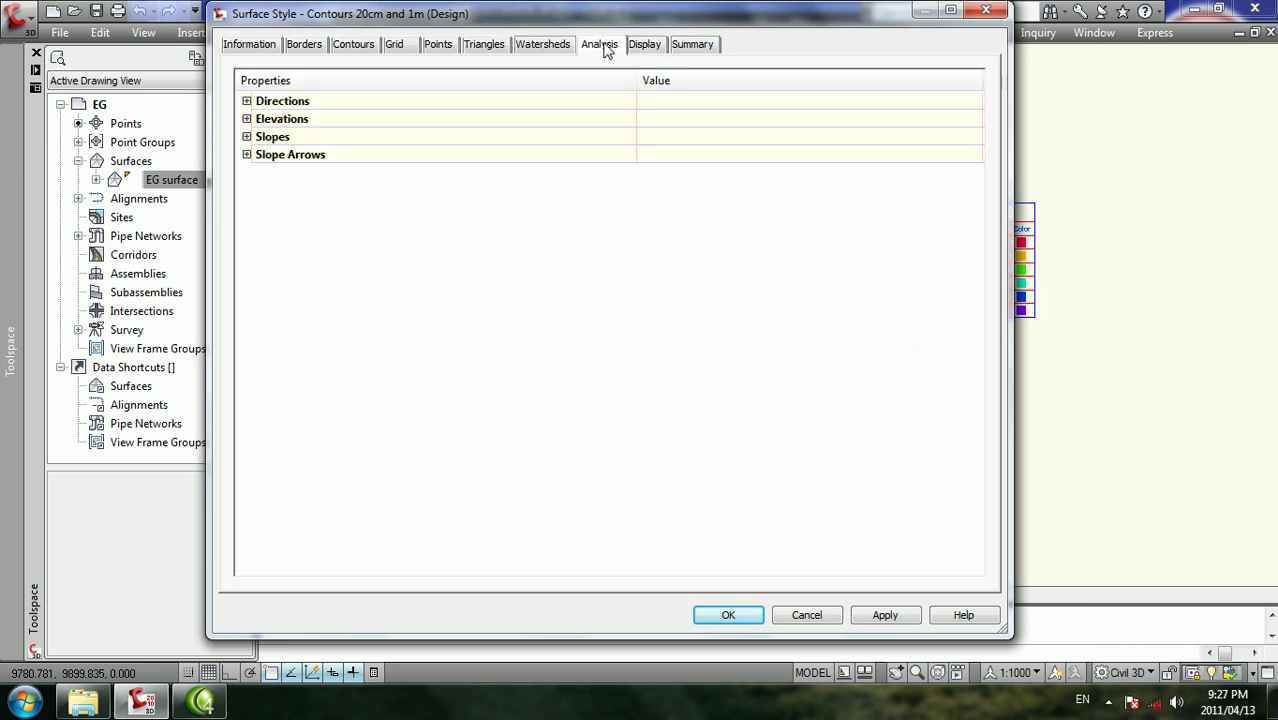
click(247, 138)
click(709, 152)
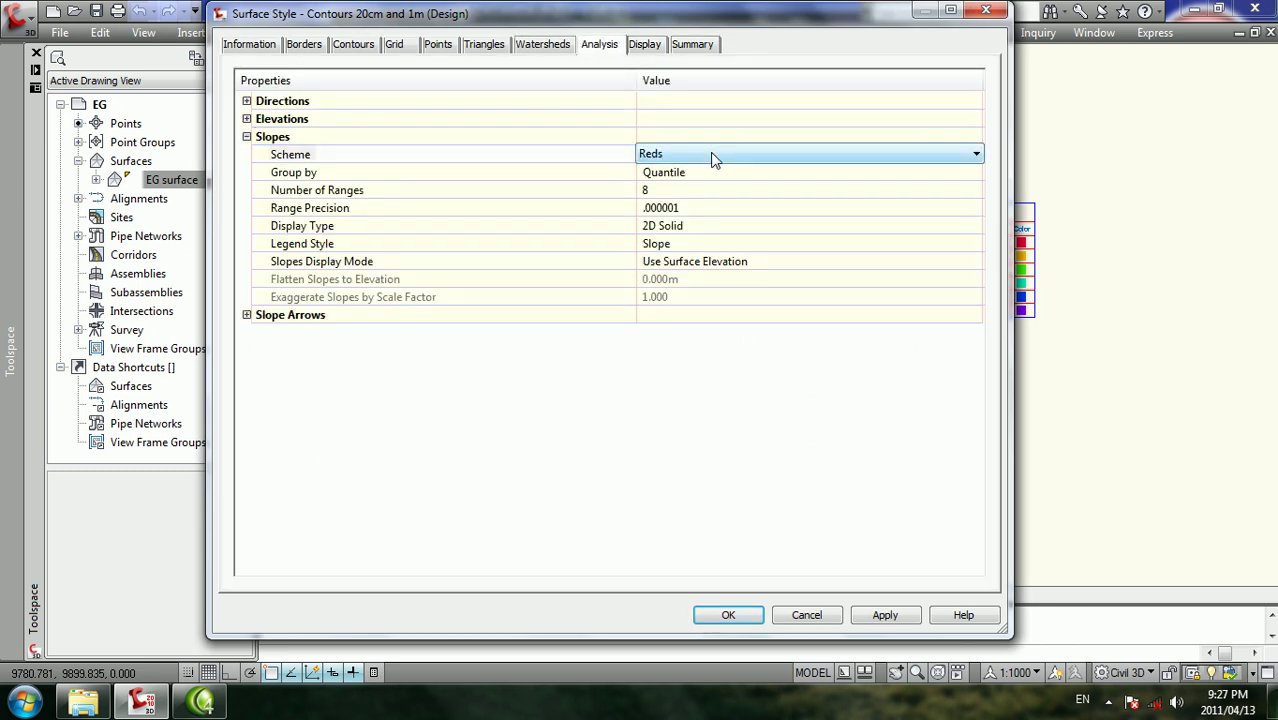
click(709, 155)
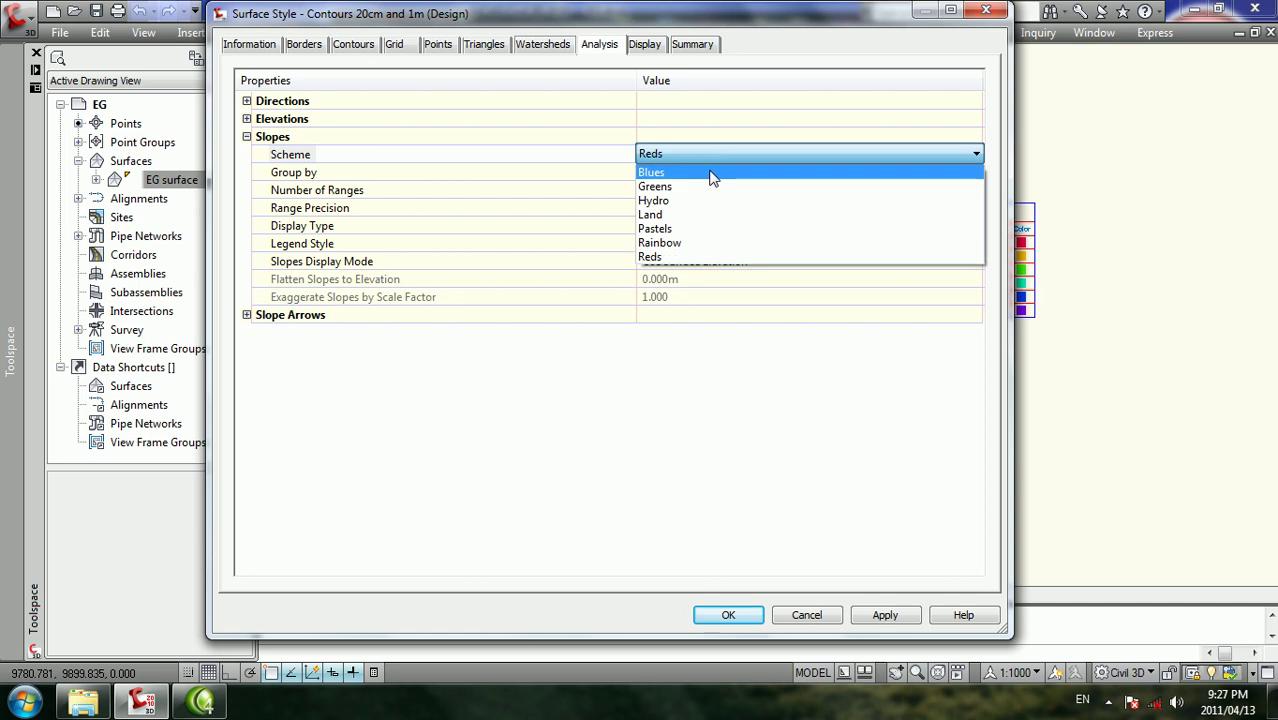
click(720, 243)
click(884, 615)
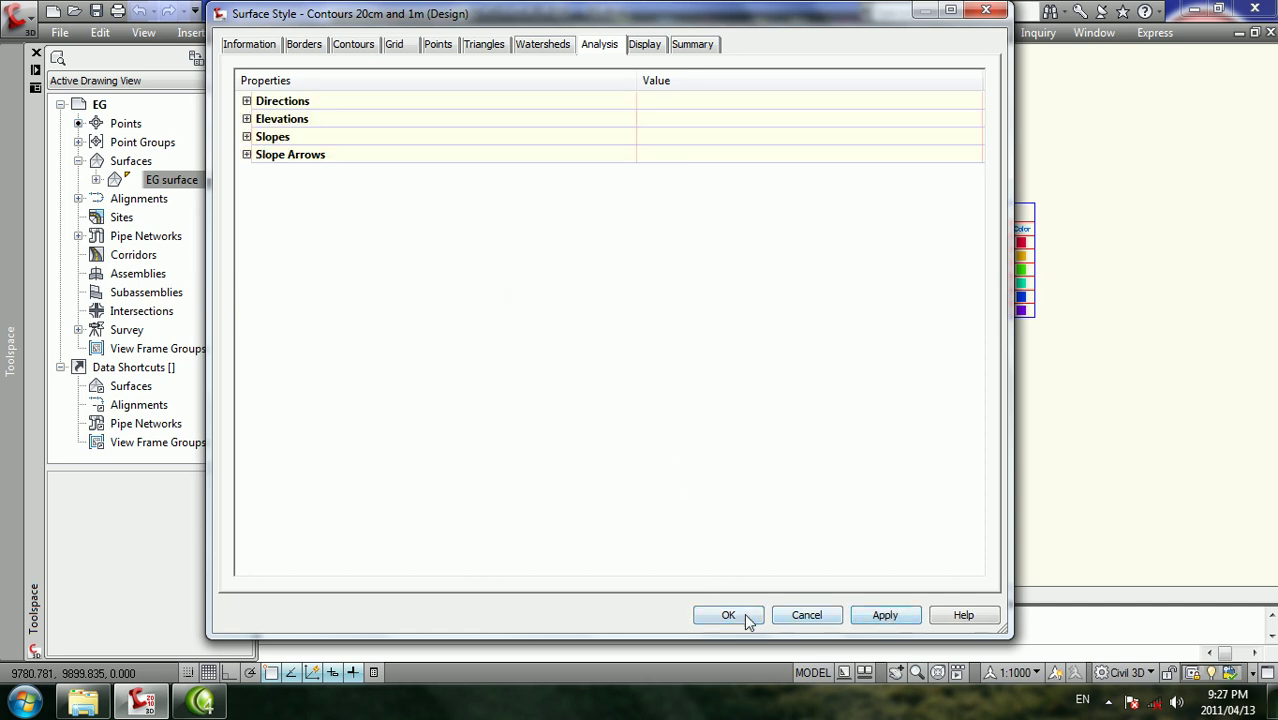
click(740, 614)
Window-select and erase the Elevations Table with E, then start Surfaces > Add Legend Table
middle_drag(672, 425, 719, 517)
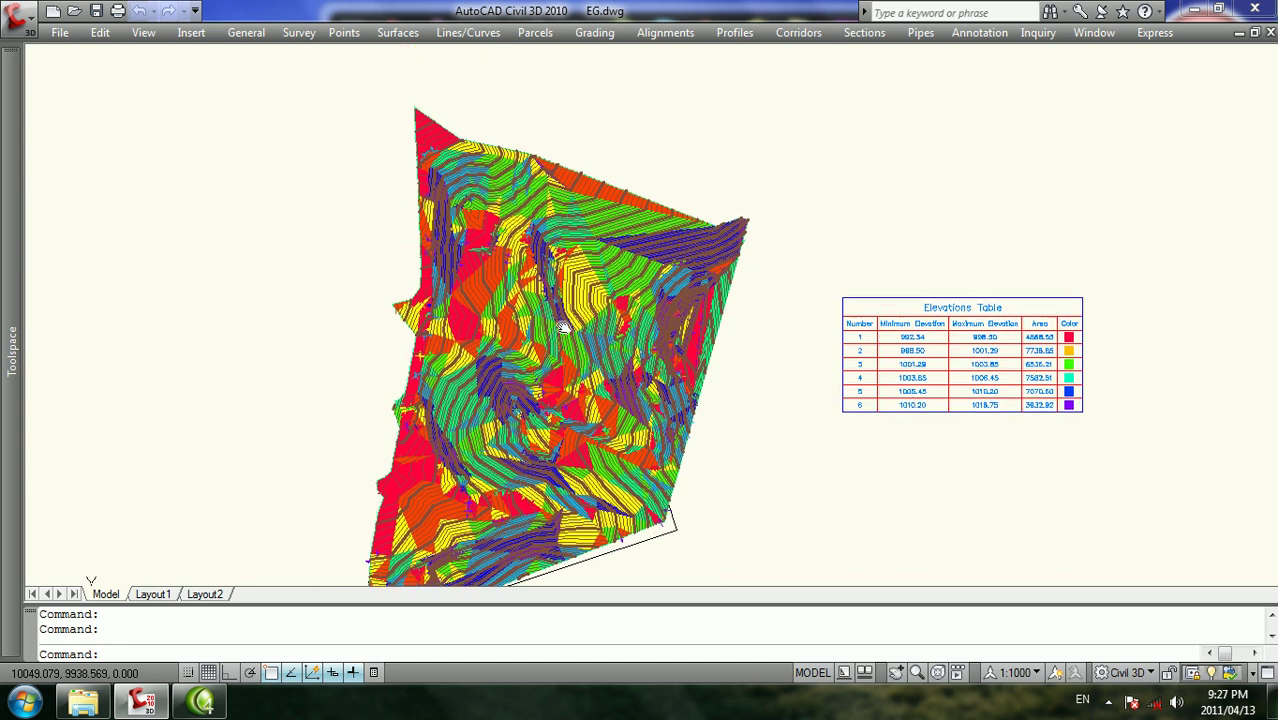
scroll(484, 174, up, 3)
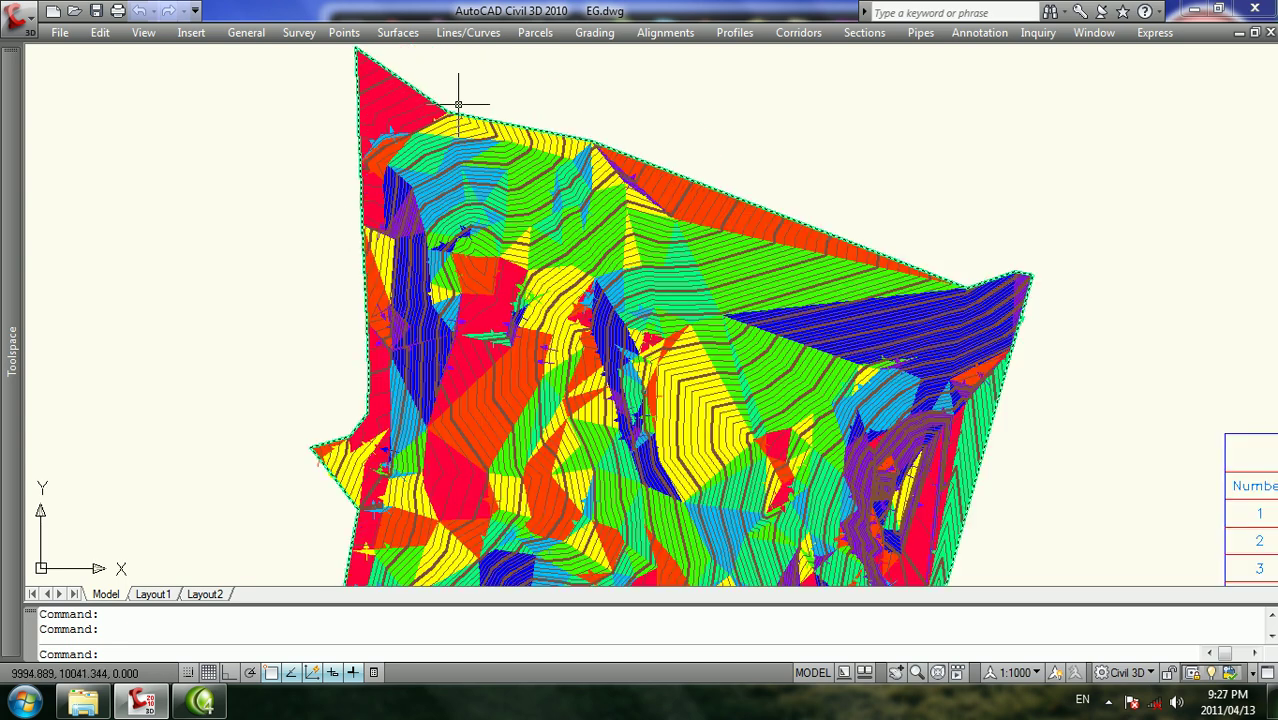
scroll(416, 174, up, 5)
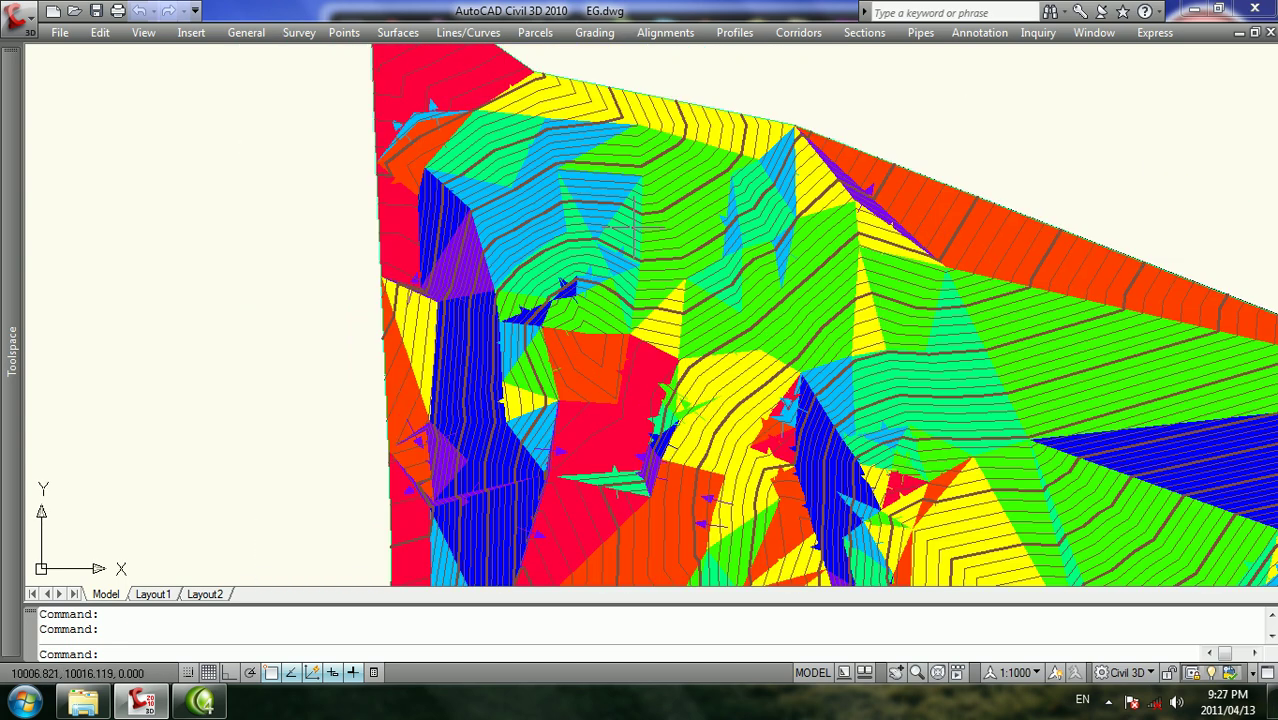
middle_drag(416, 174, 561, 119)
scroll(561, 119, down, 6)
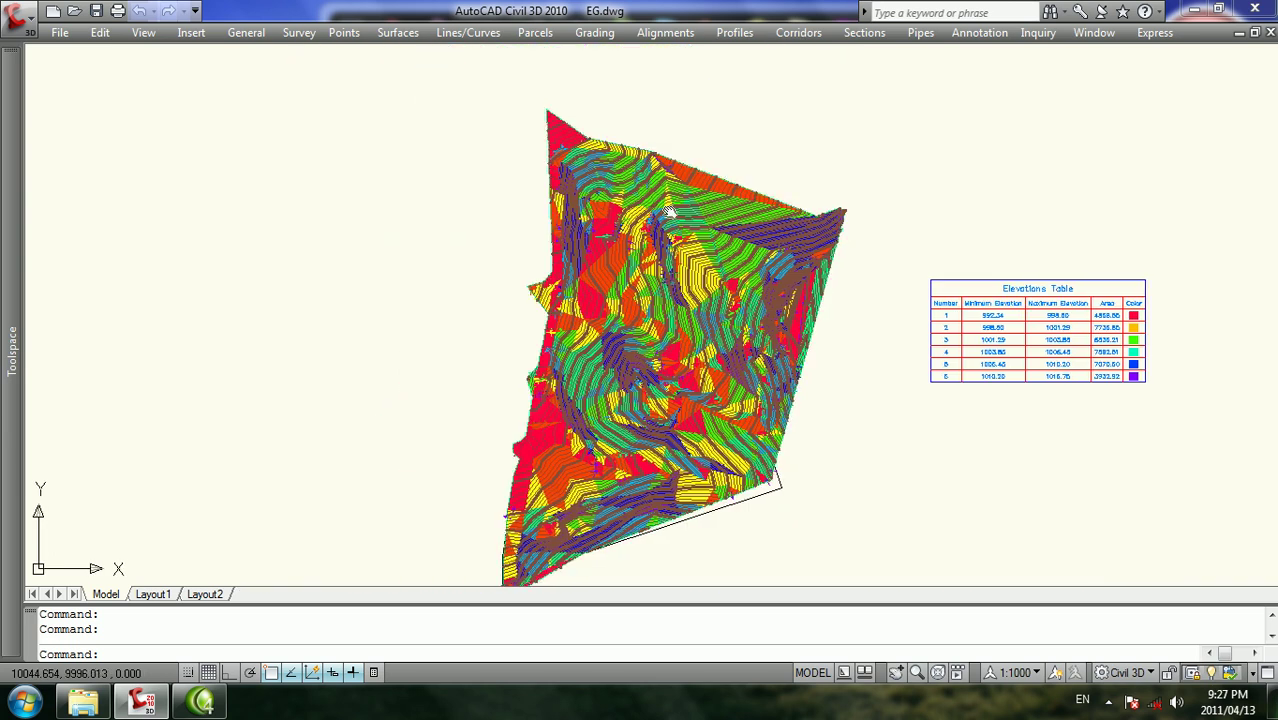
click(926, 132)
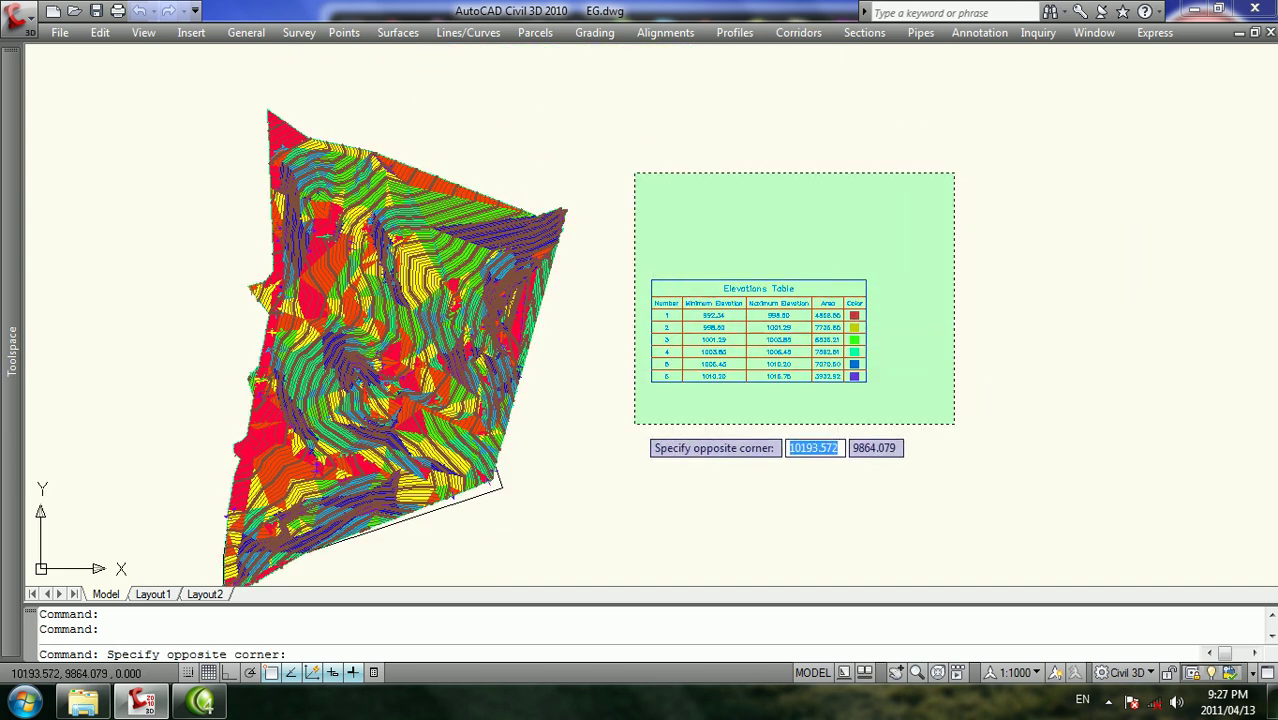
click(634, 425)
text(e)
key(Return)
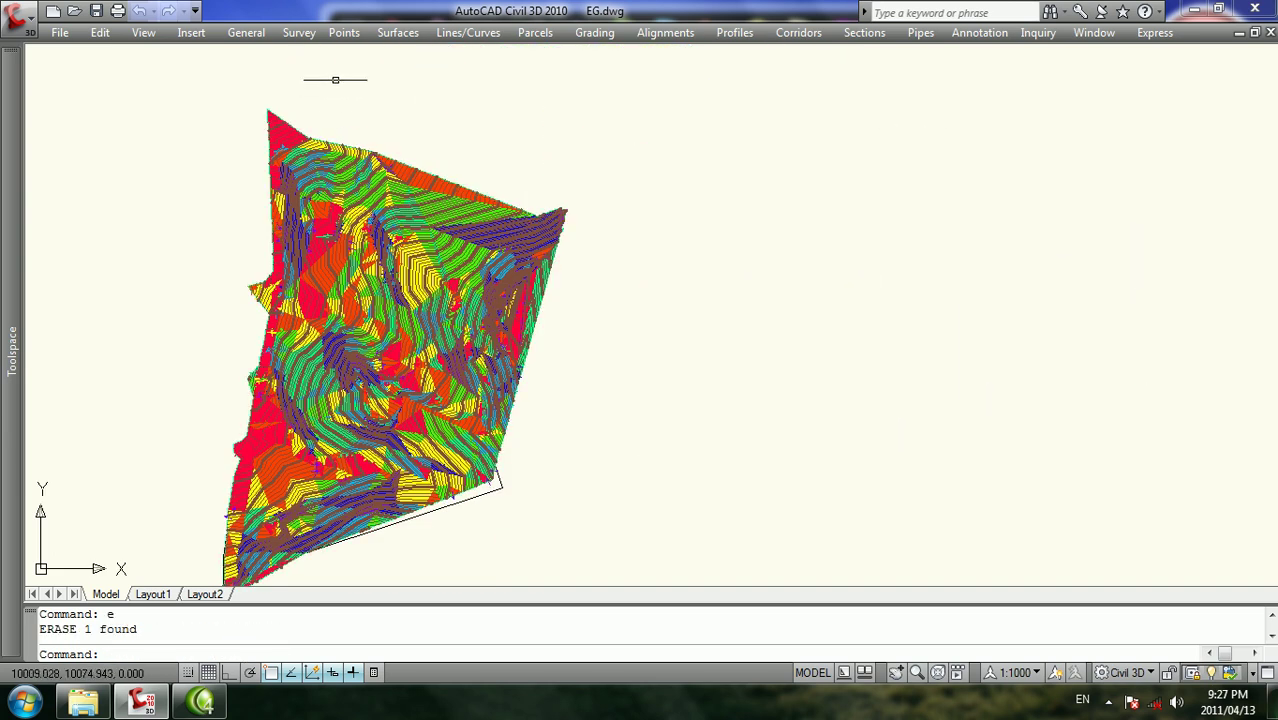
click(390, 32)
click(479, 175)
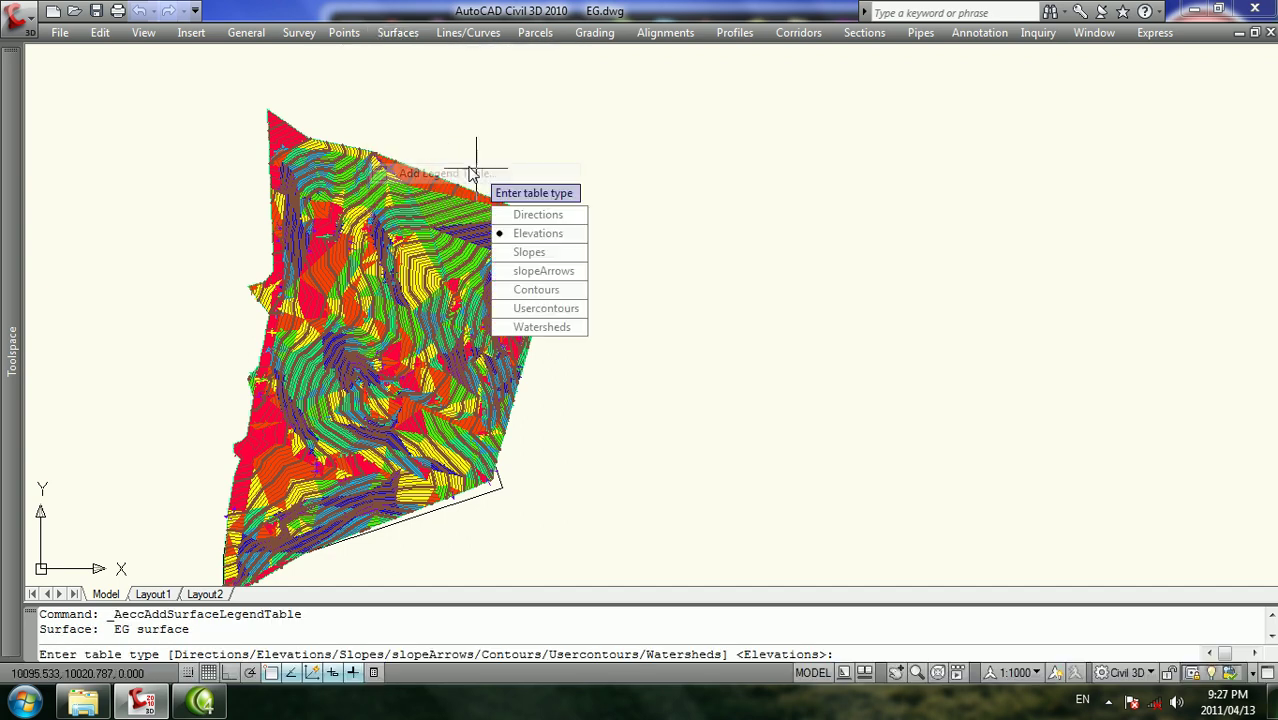
Place a dynamic Slopes legend table beside the EG surface
click(530, 252)
click(554, 218)
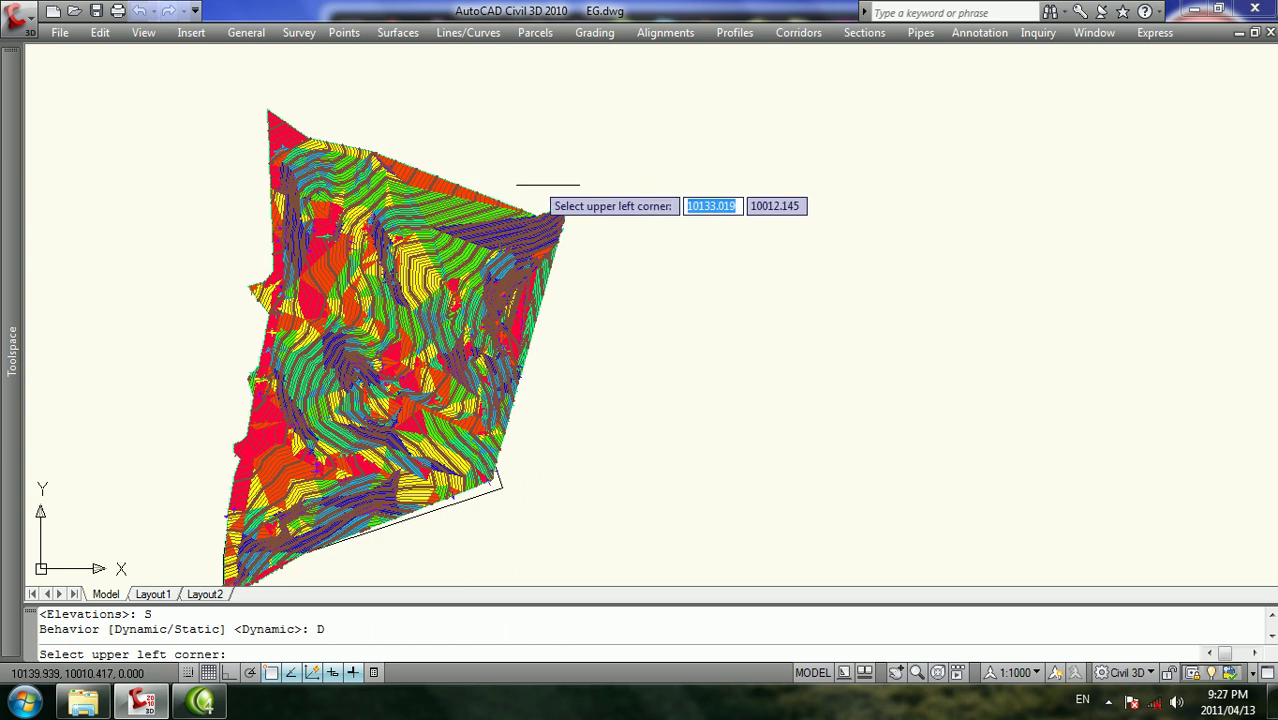
click(644, 185)
Zoom back out over the coloured surface and bring up the EG surface's options
scroll(687, 222, up, 3)
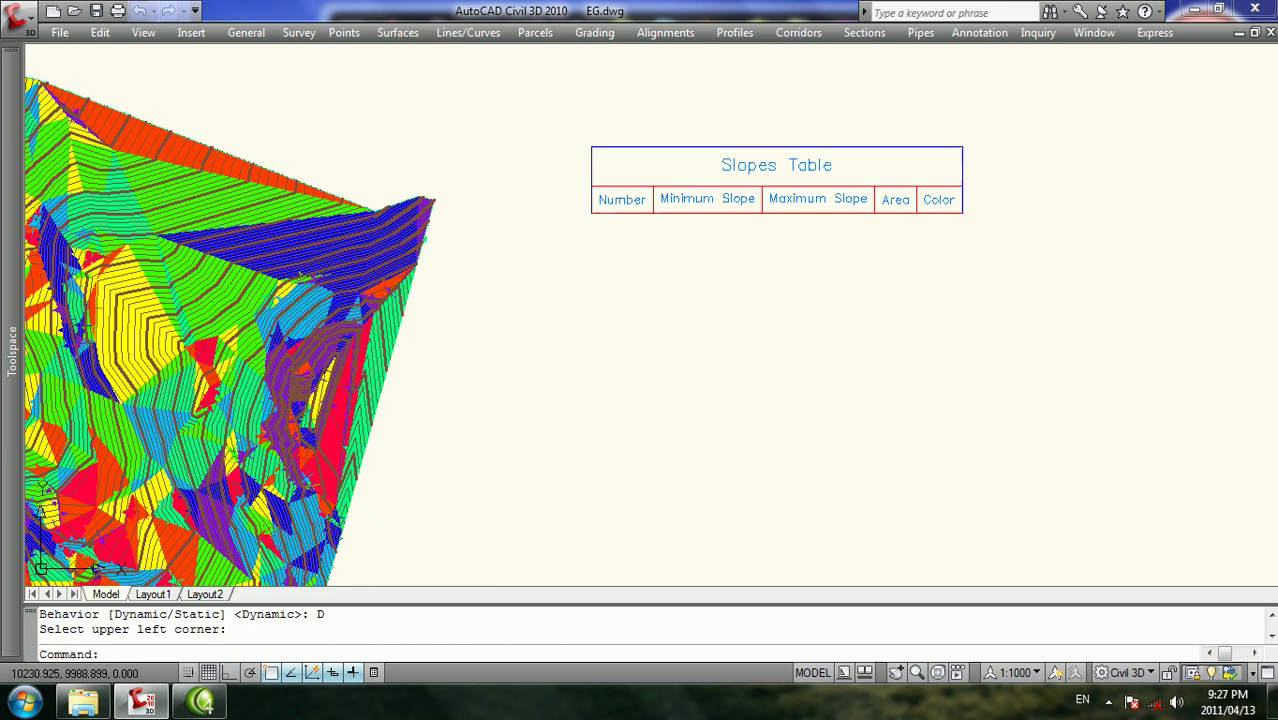
scroll(756, 200, up, 3)
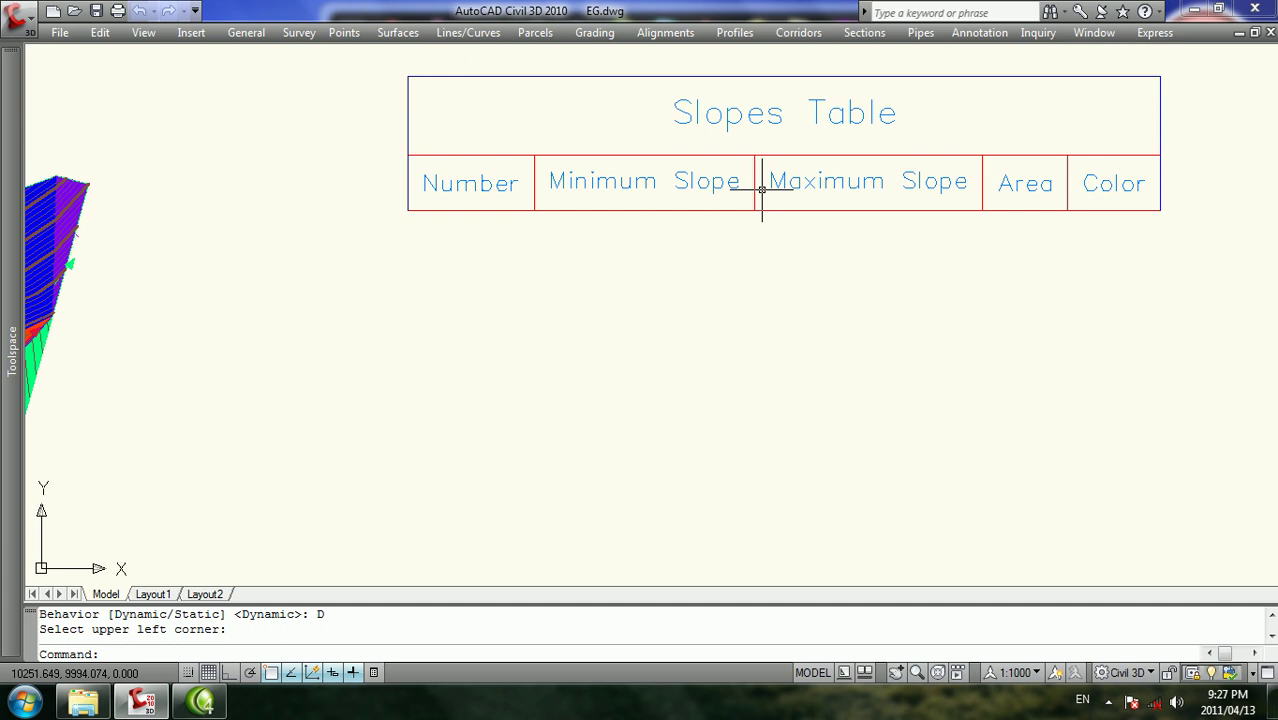
scroll(670, 331, down, 4)
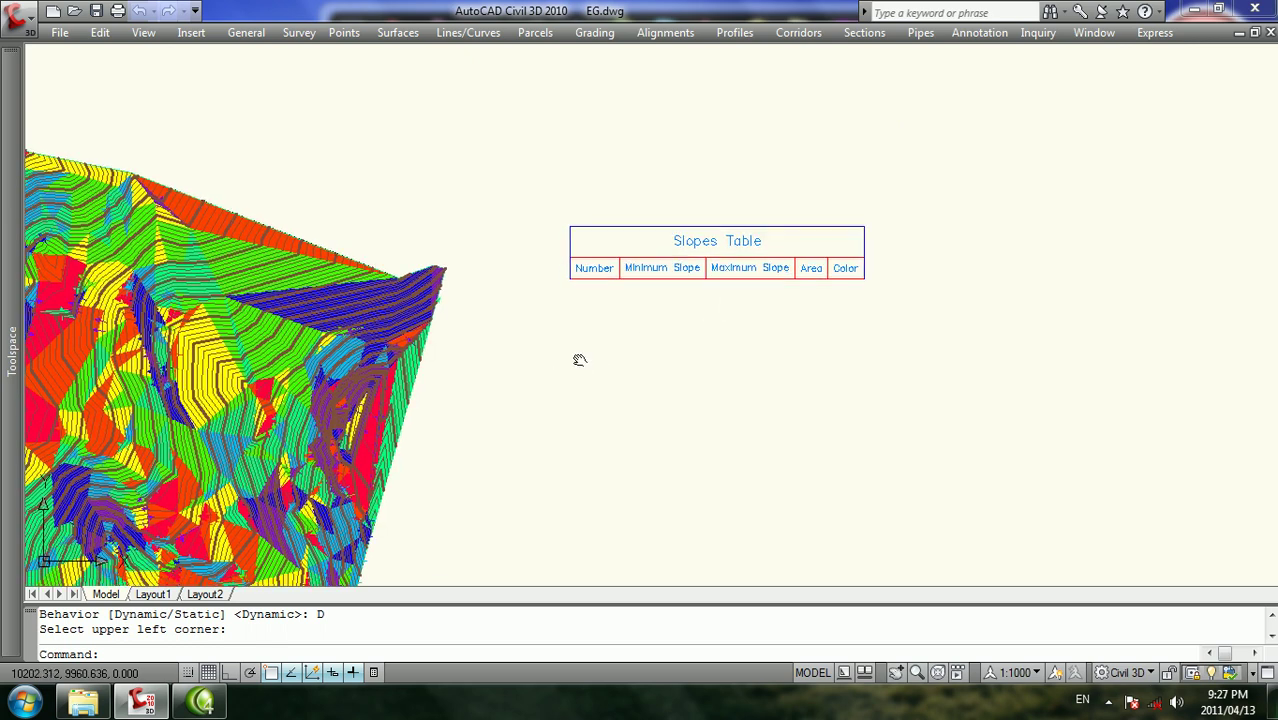
middle_drag(579, 360, 670, 232)
scroll(665, 245, down, 4)
scroll(633, 251, up, 2)
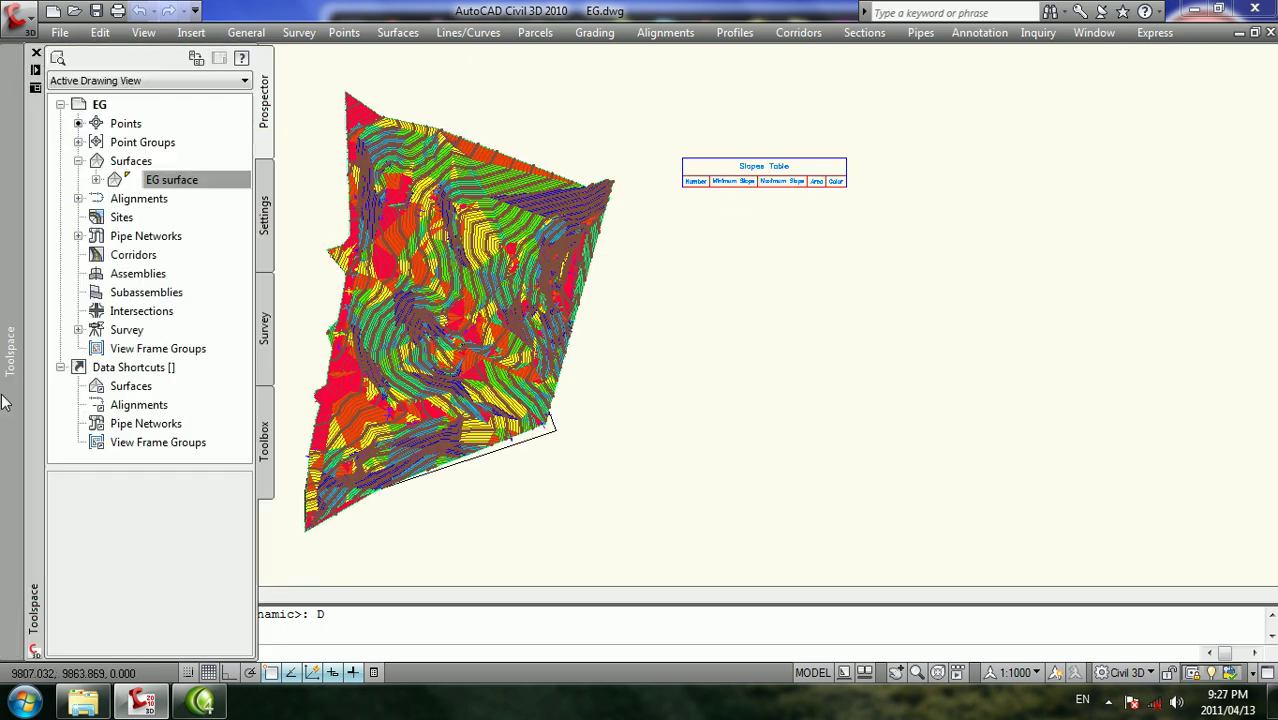
right_click(214, 178)
Run a Slopes analysis with 5 ranges in the EG surface properties and apply it
click(234, 190)
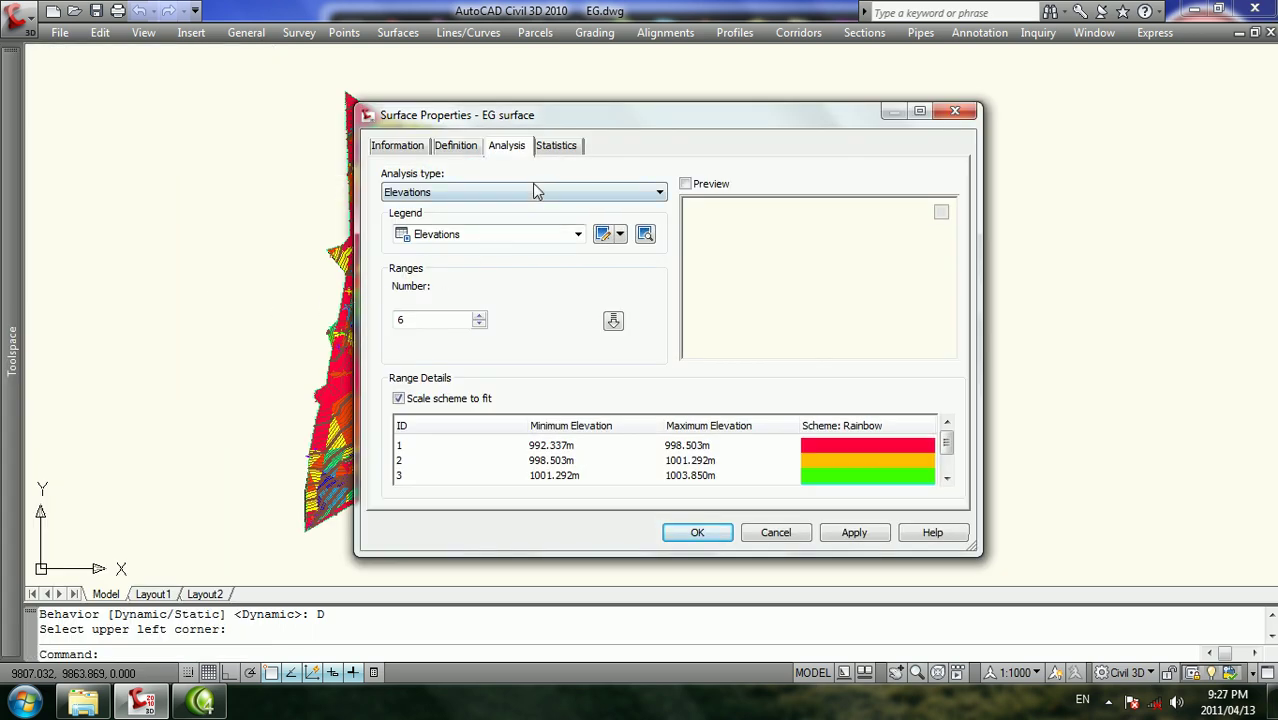
click(534, 191)
click(528, 246)
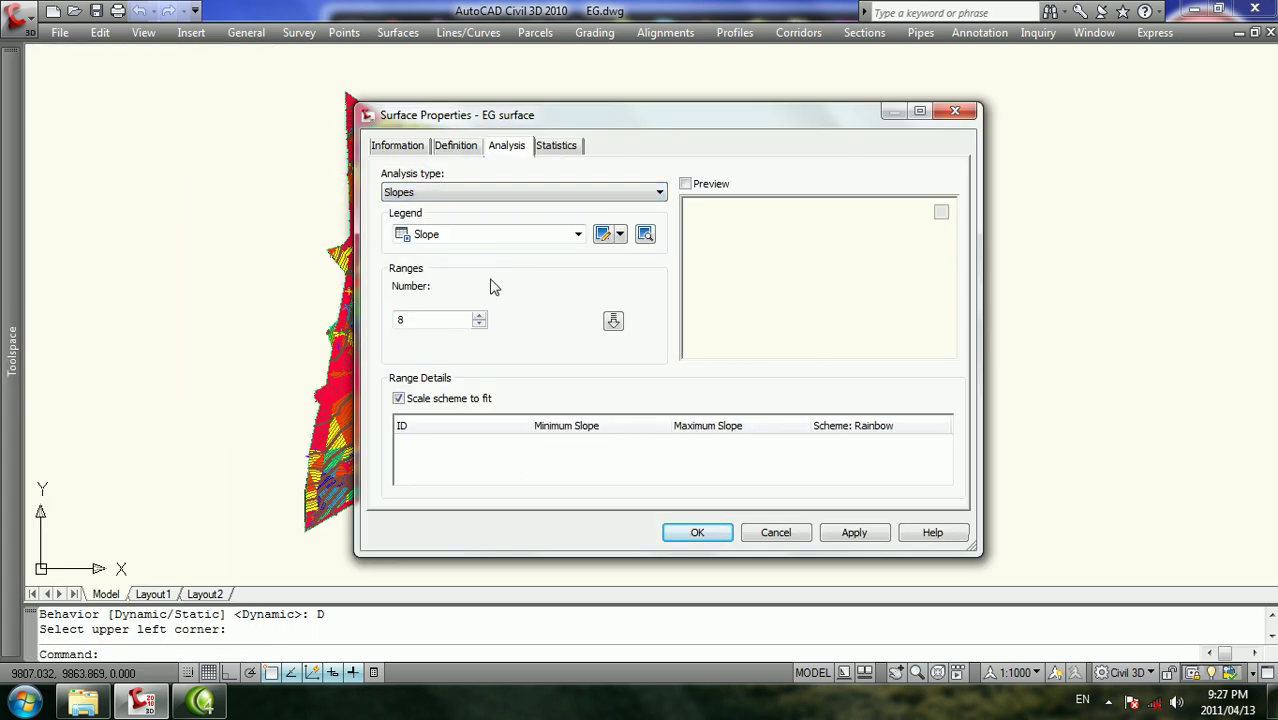
click(479, 323)
click(479, 323)
click(479, 323)
click(613, 321)
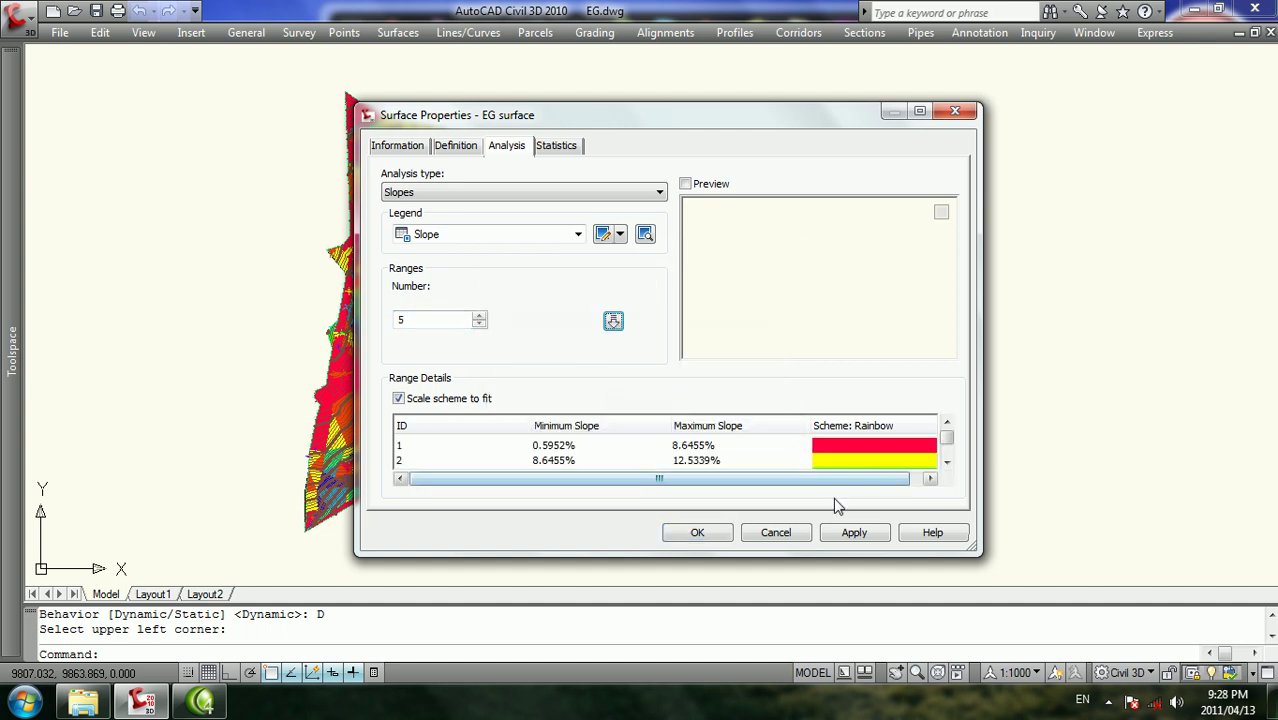
click(861, 538)
click(697, 532)
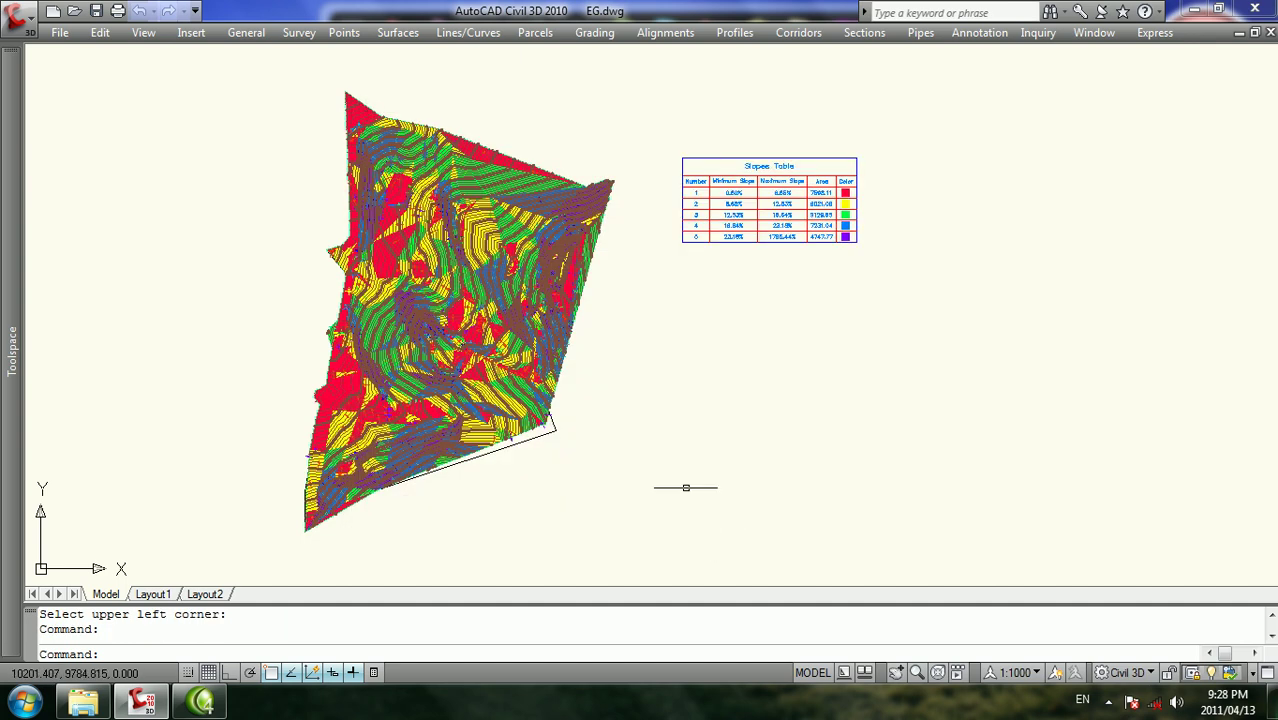
Zoom in to inspect the Slopes Table's five ranges, 0.60% to 1796.44%
scroll(827, 165, up, 3)
scroll(836, 257, up, 4)
scroll(845, 257, down, 1)
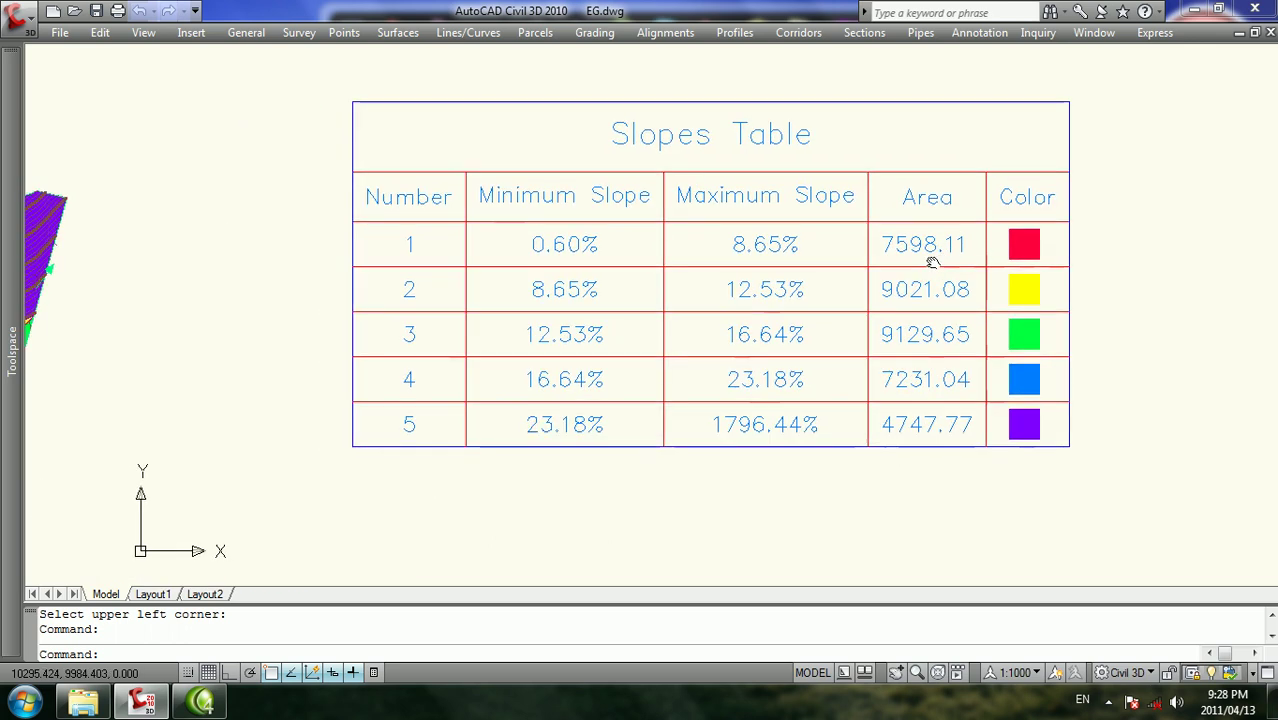
scroll(931, 260, down, 4)
scroll(780, 240, down, 1)
scroll(620, 215, down, 1)
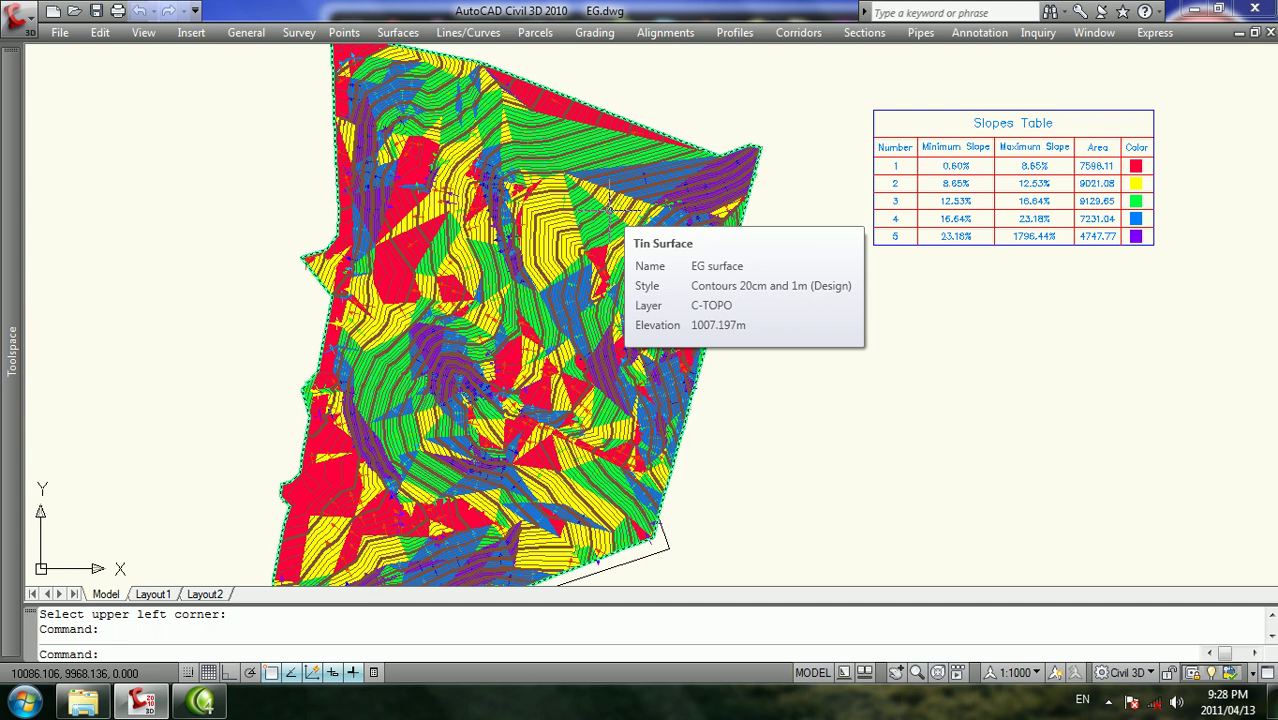
scroll(1060, 140, up, 2)
mouse_move(967, 166)
middle_down()
mouse_move(717, 195)
mouse_move(717, 235)
middle_up()
scroll(767, 214, up, 4)
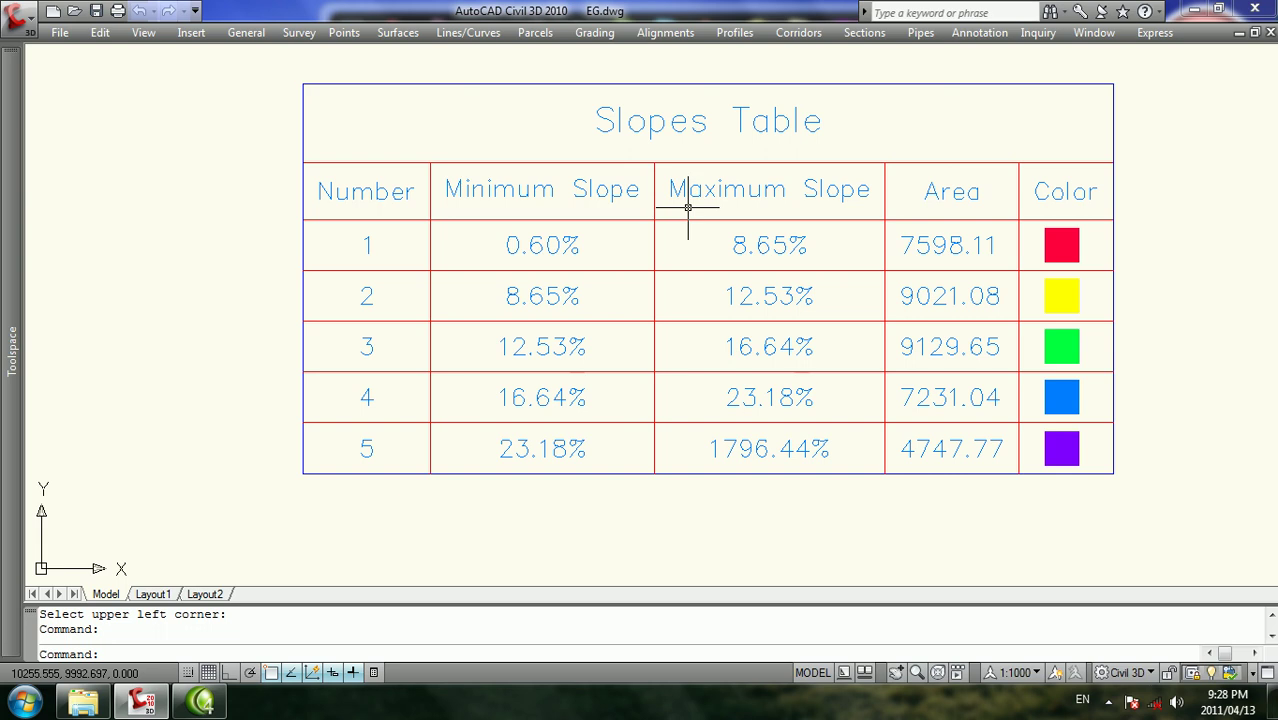
scroll(783, 78, down, 5)
Window-select the Slopes Table and erase it with E
click(926, 84)
click(815, 200)
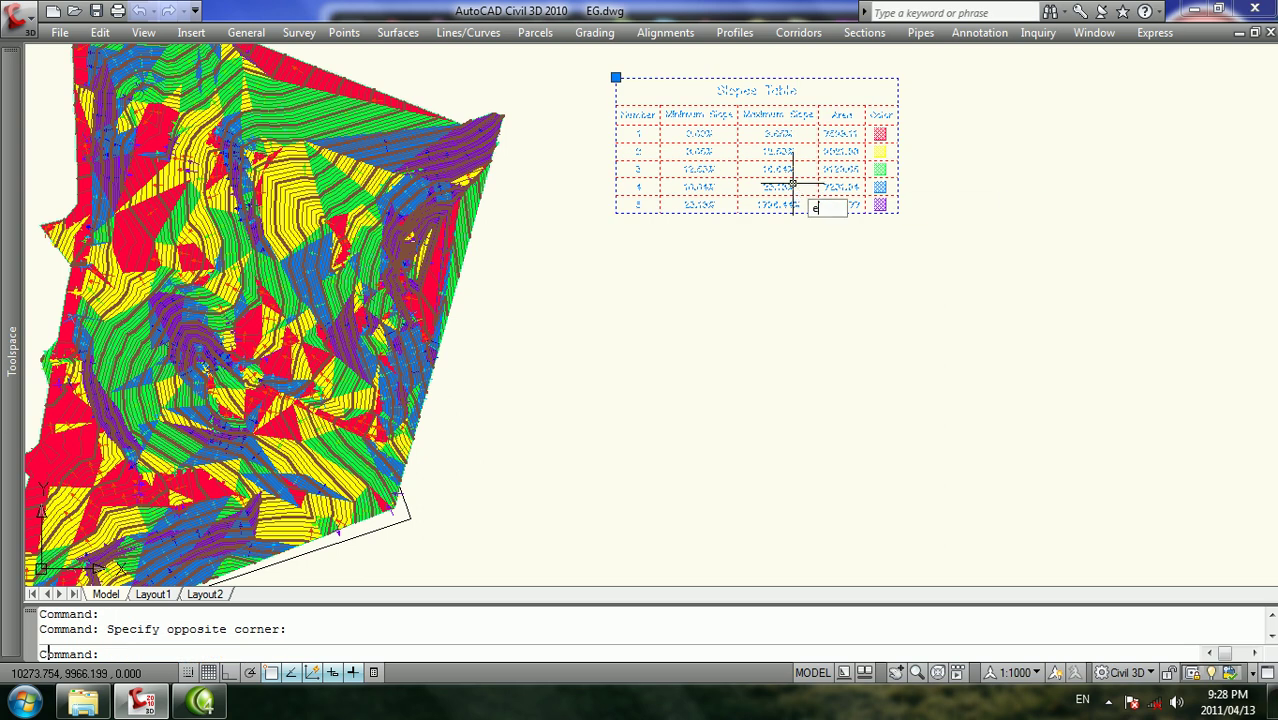
text(e)
key(Return)
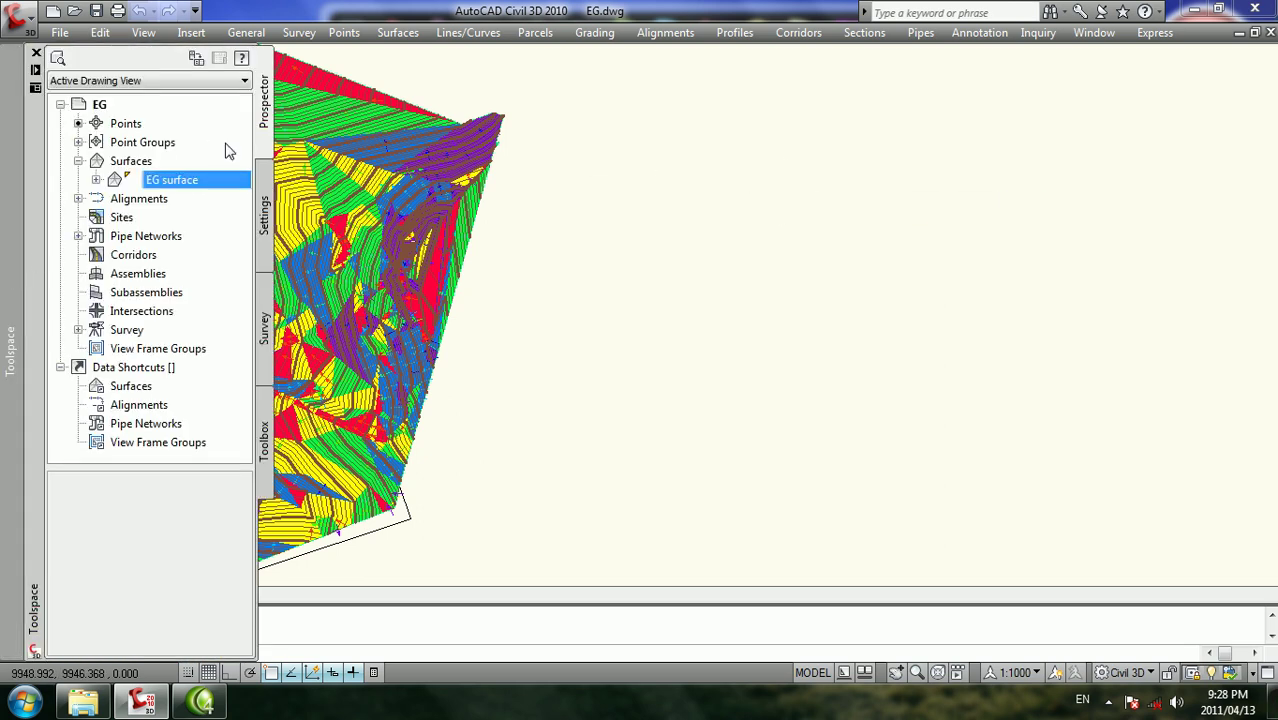
Switch off Slope Arrows and Slopes in the EG surface style's Display settings
right_click(215, 178)
click(290, 199)
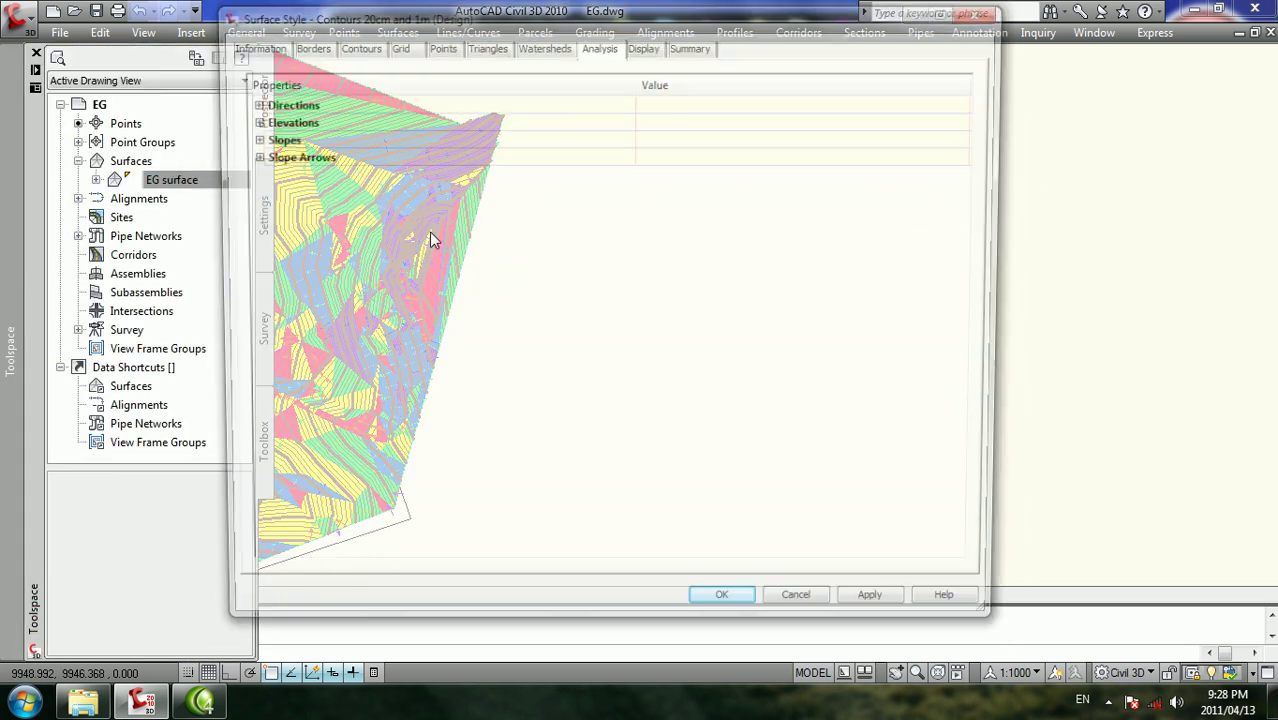
click(655, 47)
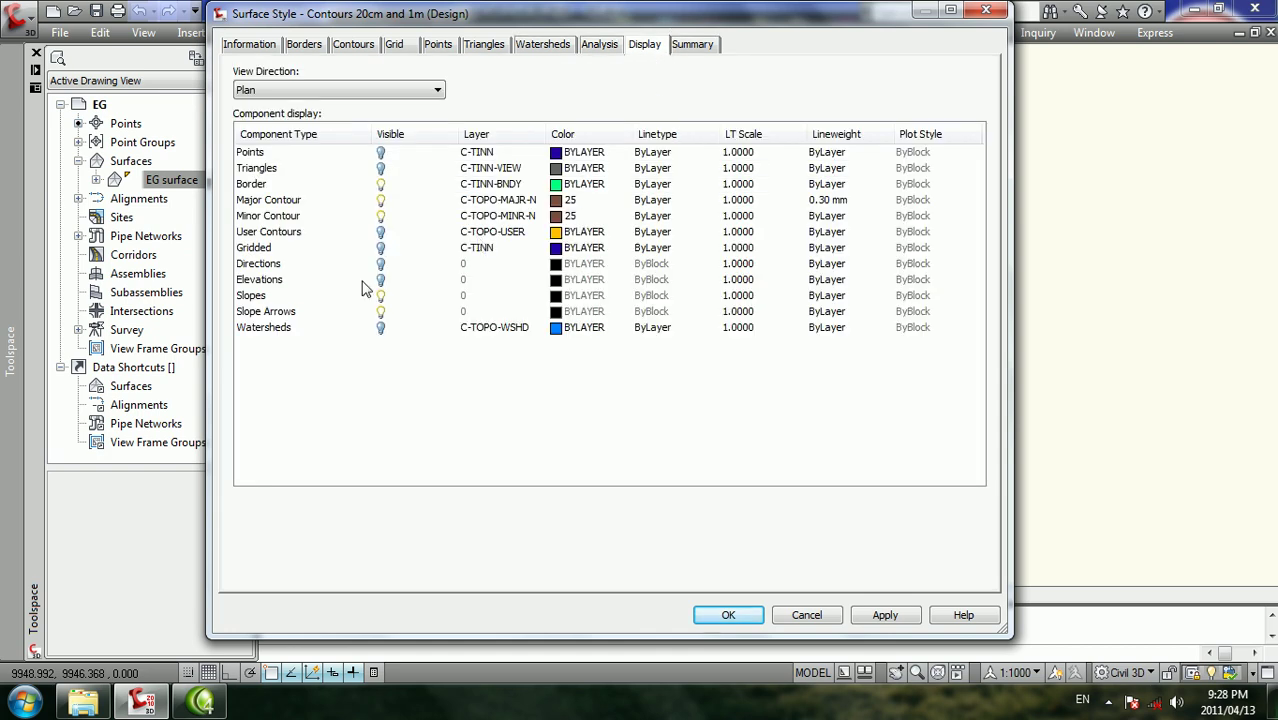
click(384, 311)
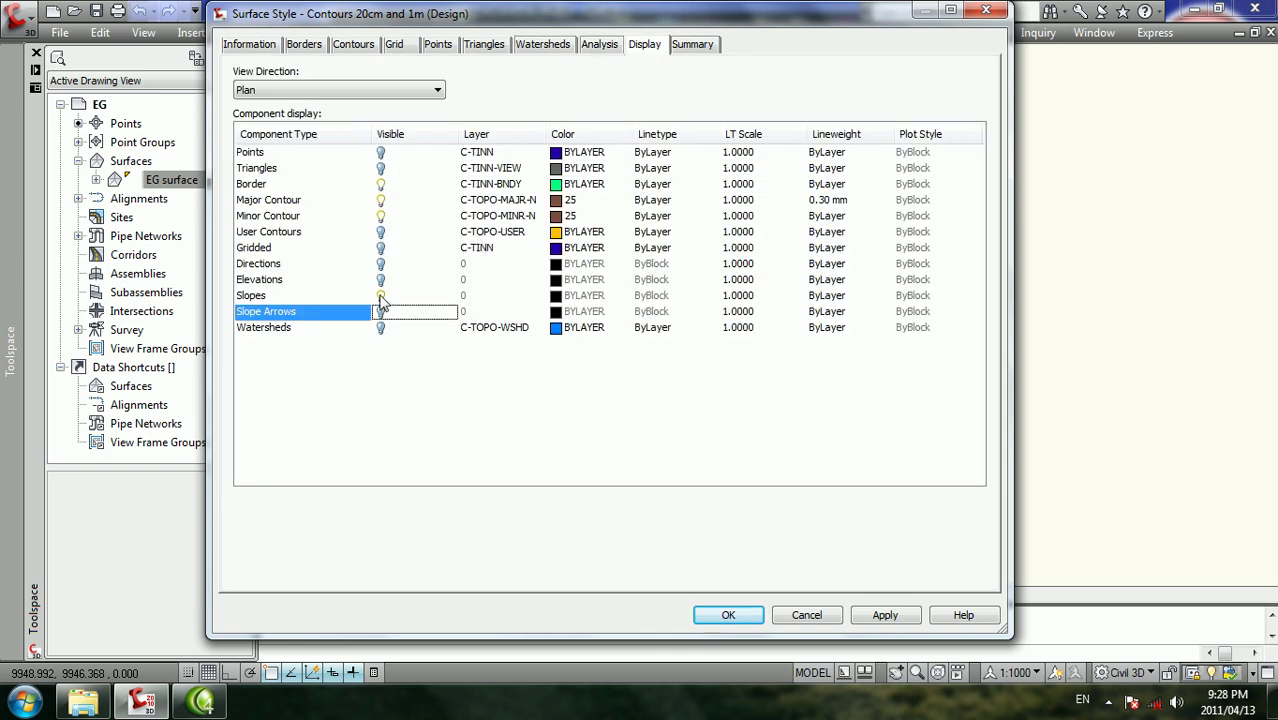
click(381, 296)
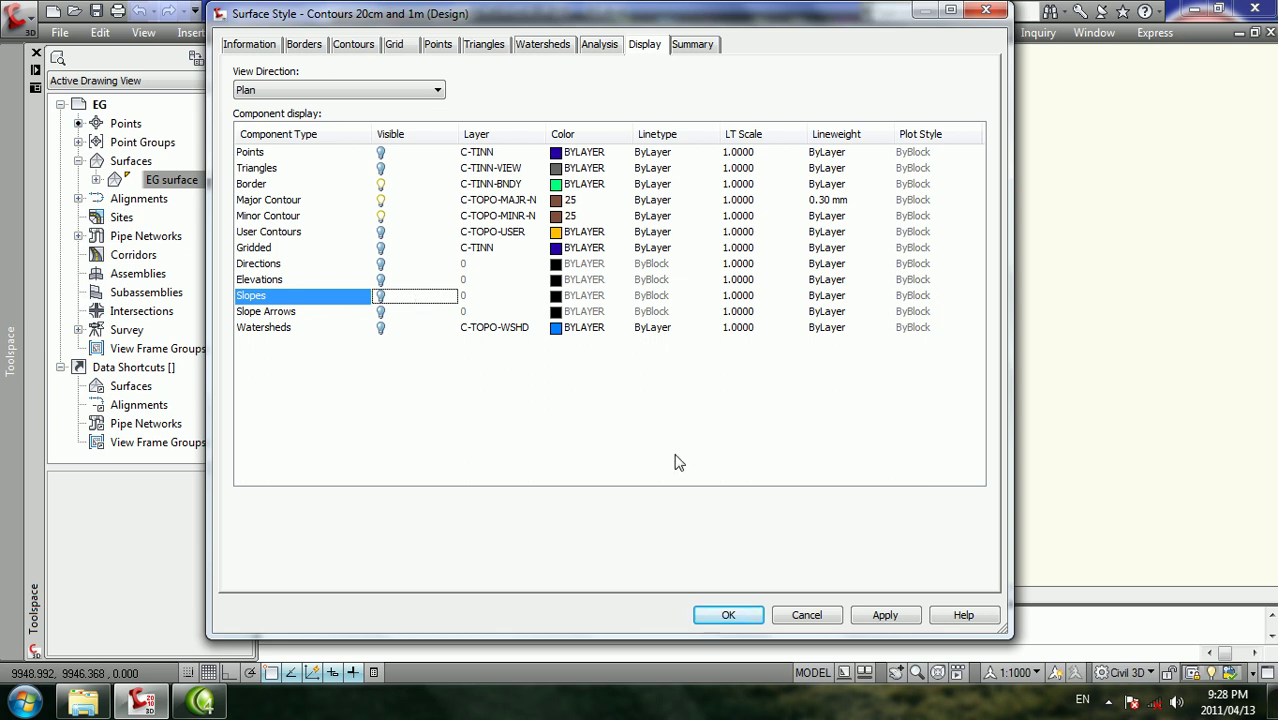
click(728, 615)
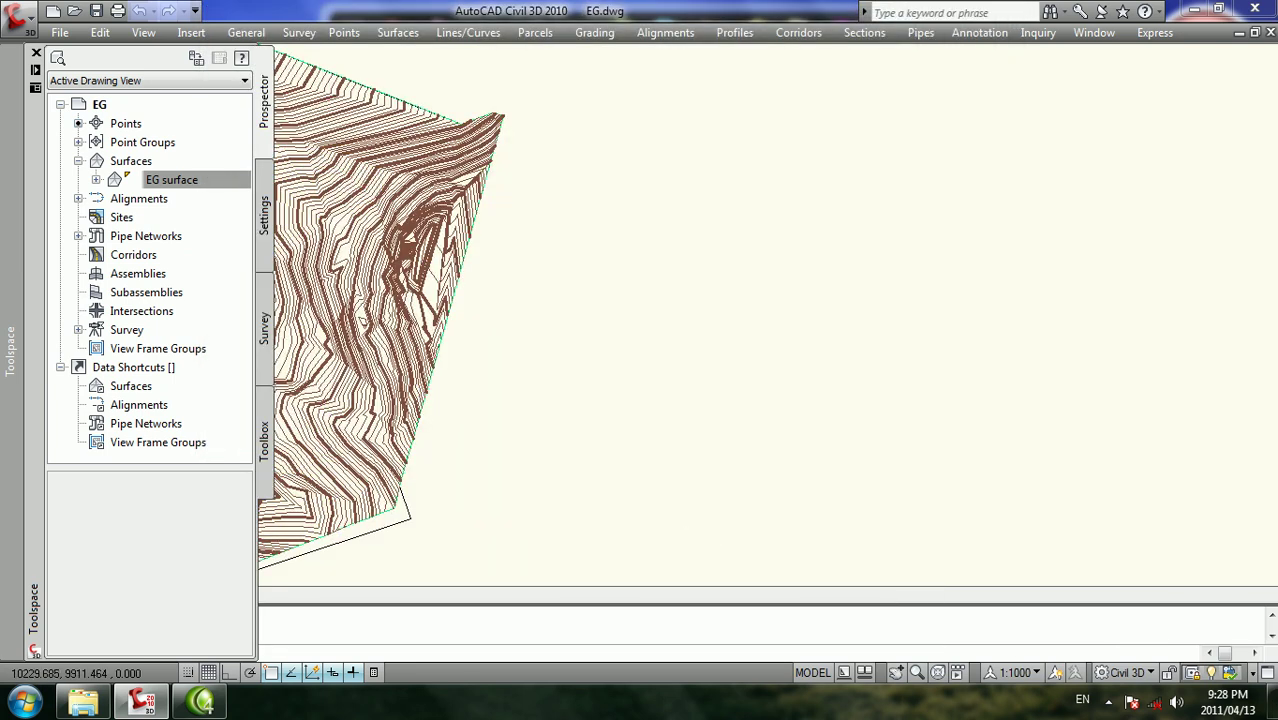
Zoom out and pan to frame the whole contoured EG surface, then open the Surfaces menu
scroll(542, 408, down, 3)
mouse_move(542, 408)
middle_down()
mouse_move(772, 355)
mouse_move(692, 384)
middle_up()
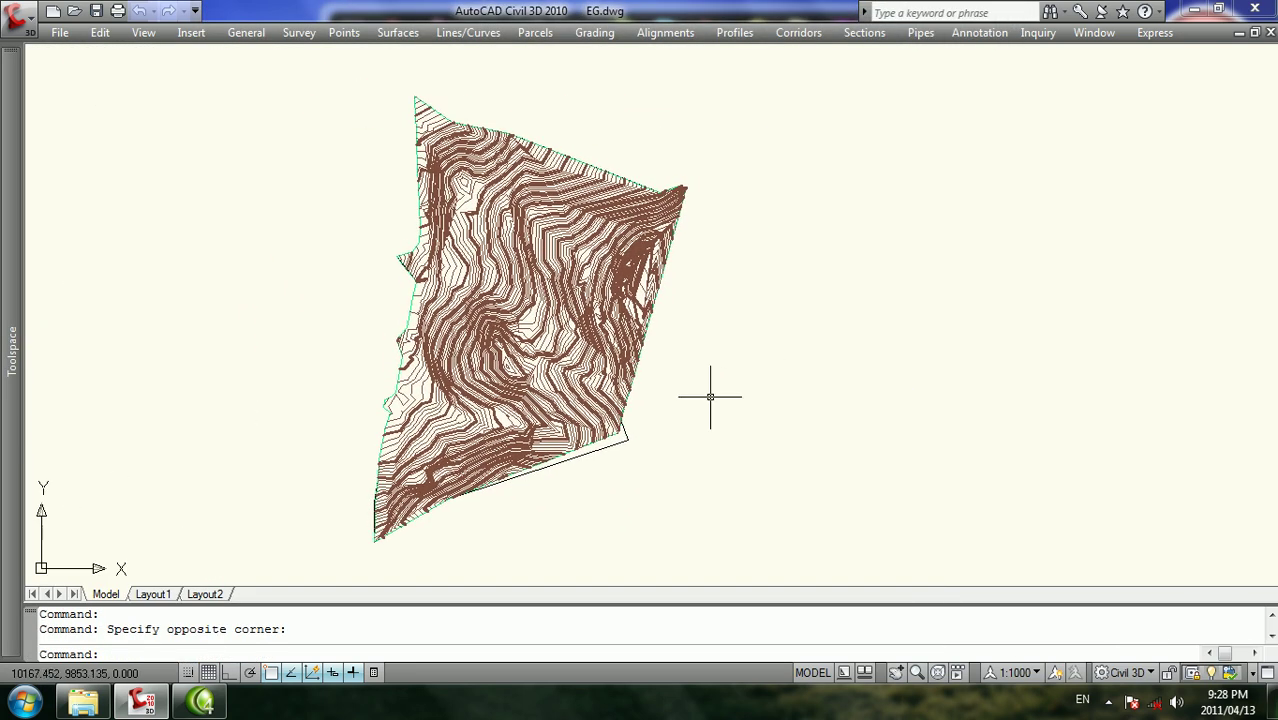
click(385, 33)
mouse_move(446, 152)
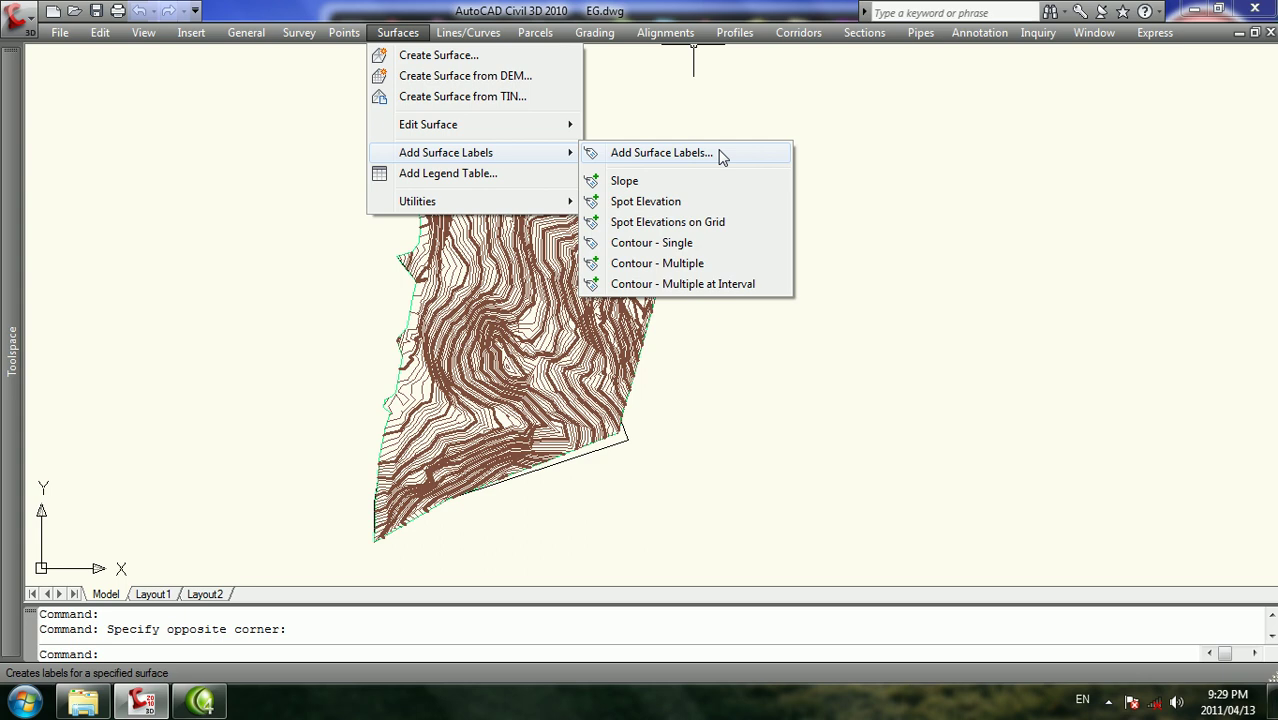
Open the Add Labels dialog, leave Slope as the label type, and close it
click(719, 152)
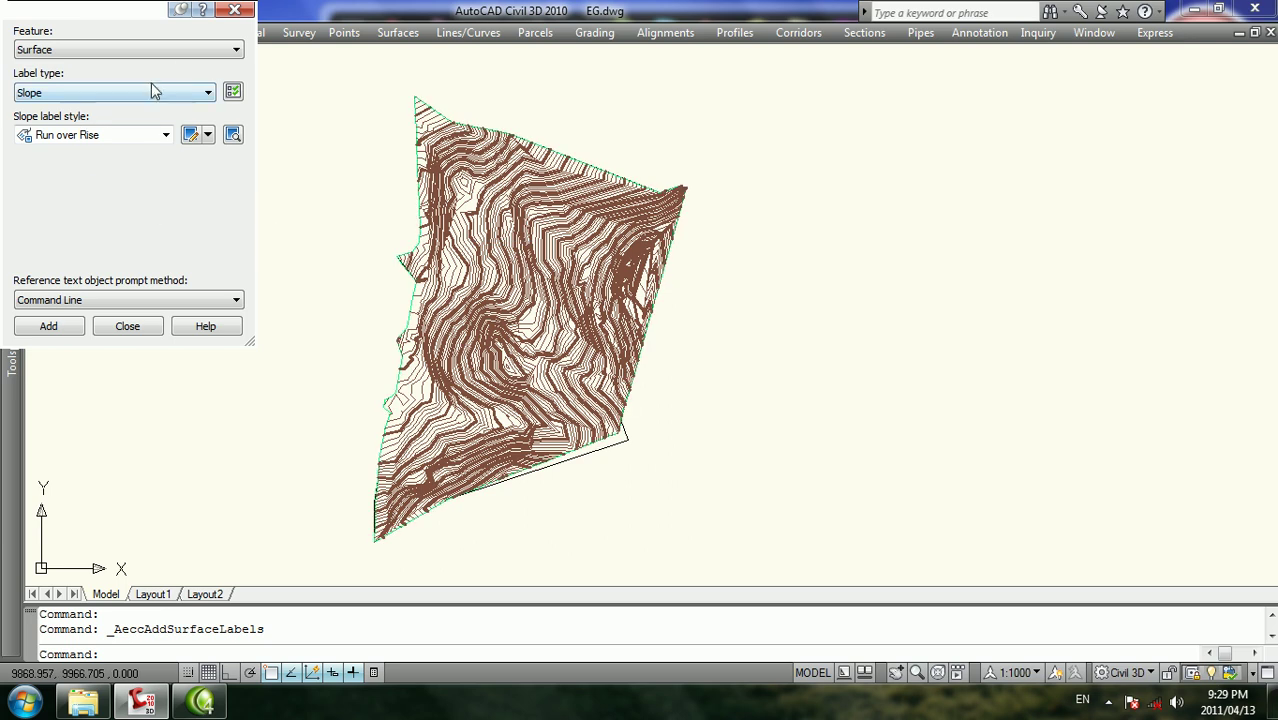
click(183, 93)
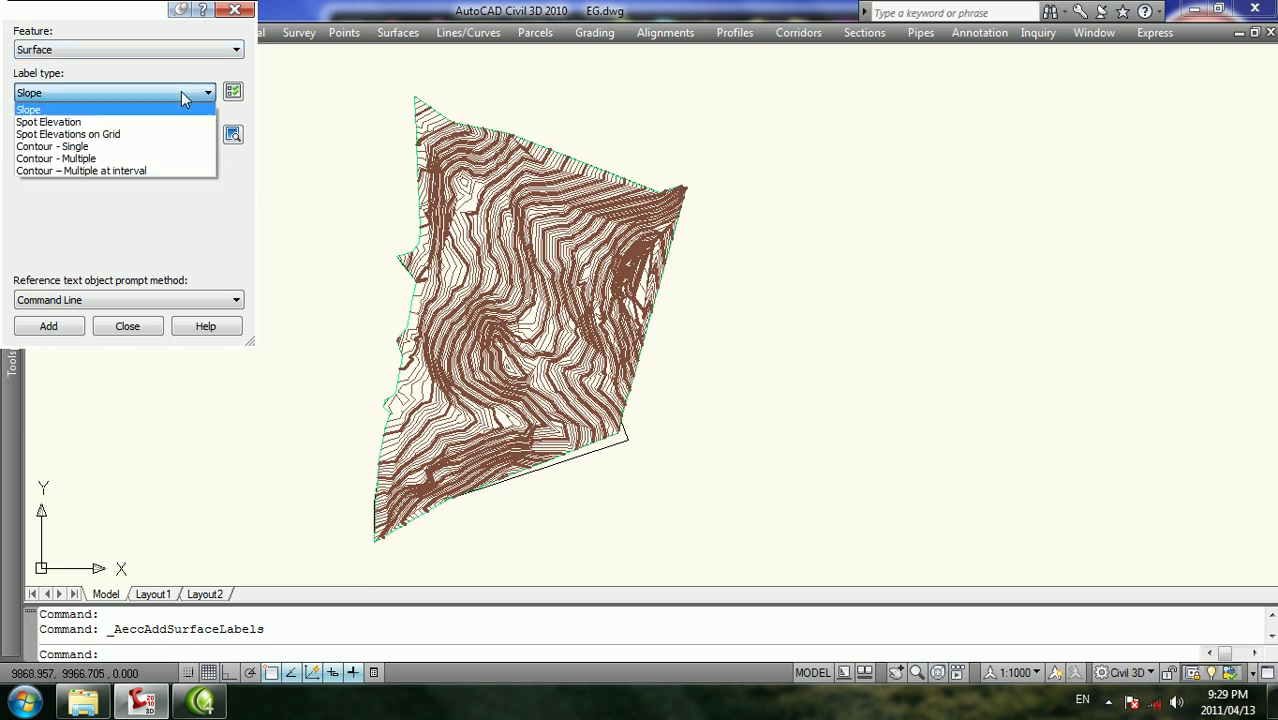
click(181, 91)
click(242, 11)
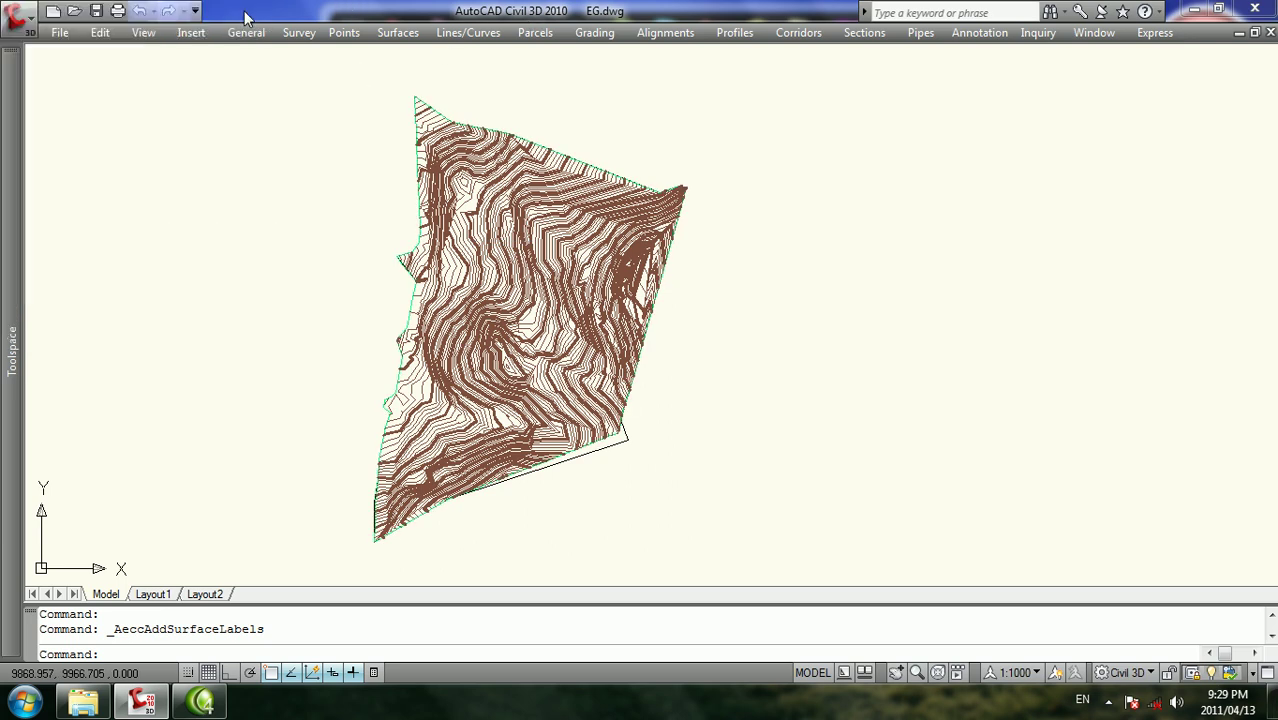
Start the two-point Slope label command and zoom in on the tight contour bend
click(398, 33)
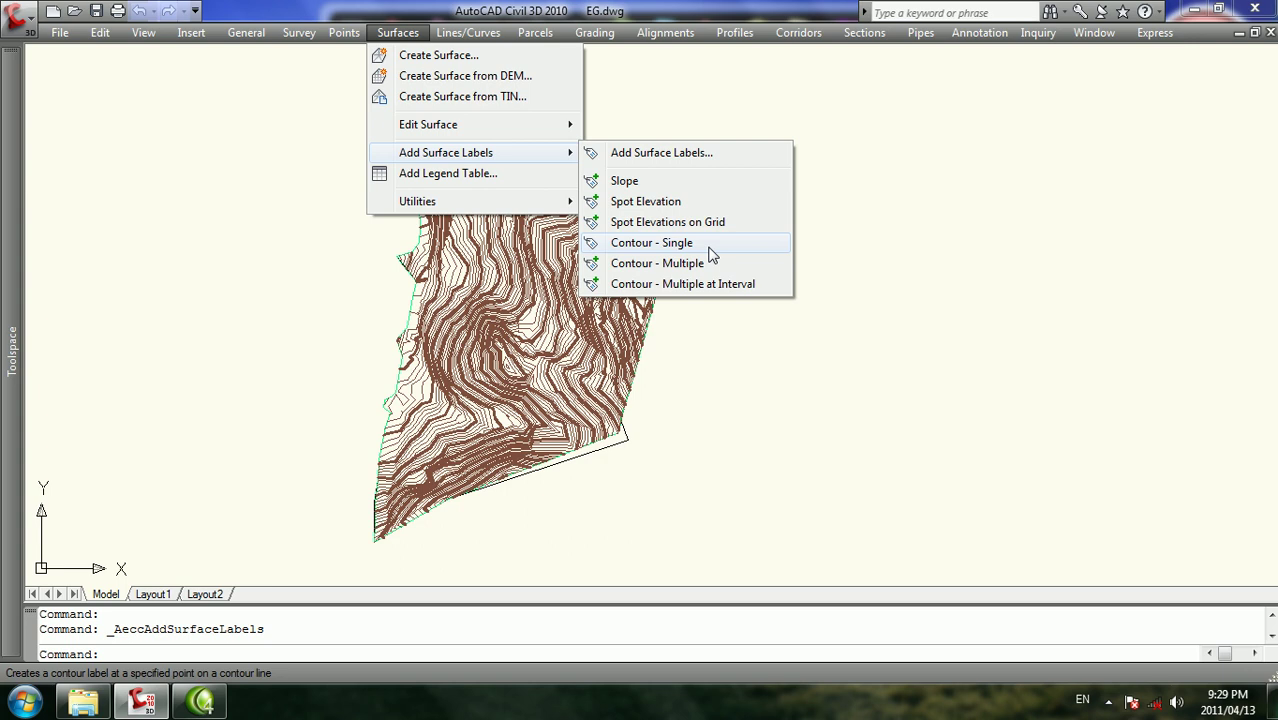
click(660, 181)
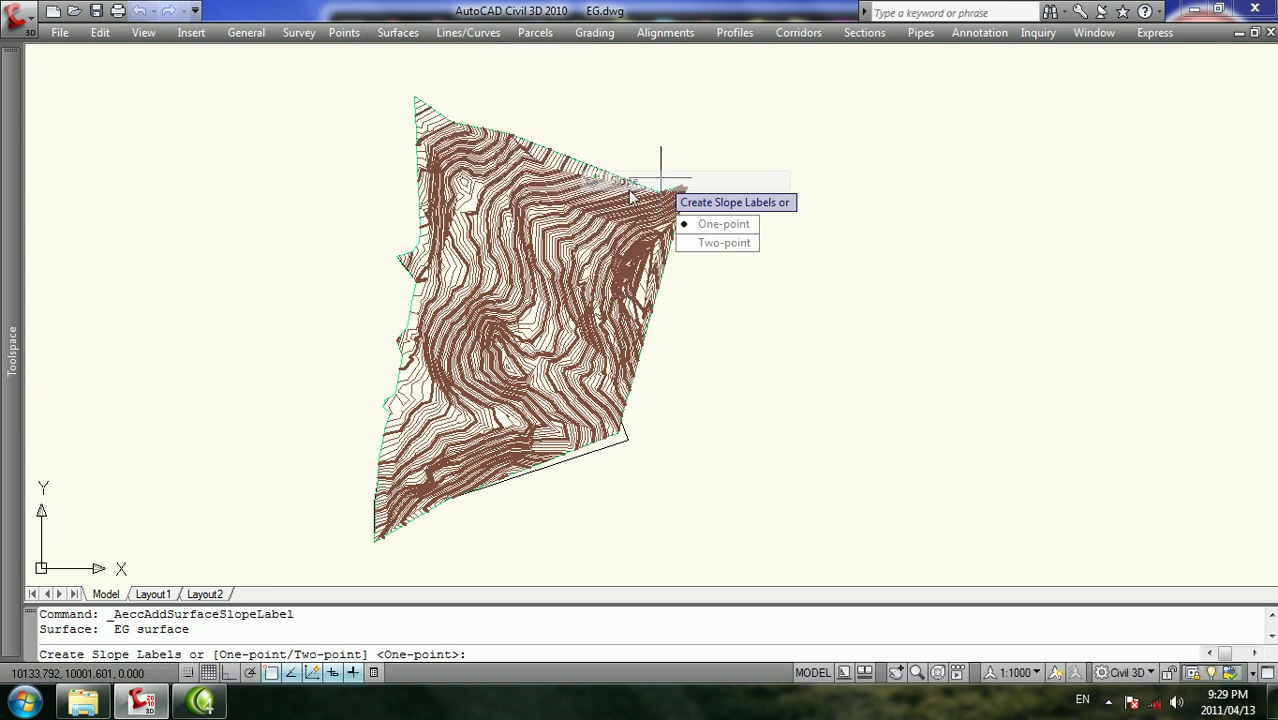
click(716, 247)
scroll(610, 225, up, 3)
scroll(570, 175, up, 3)
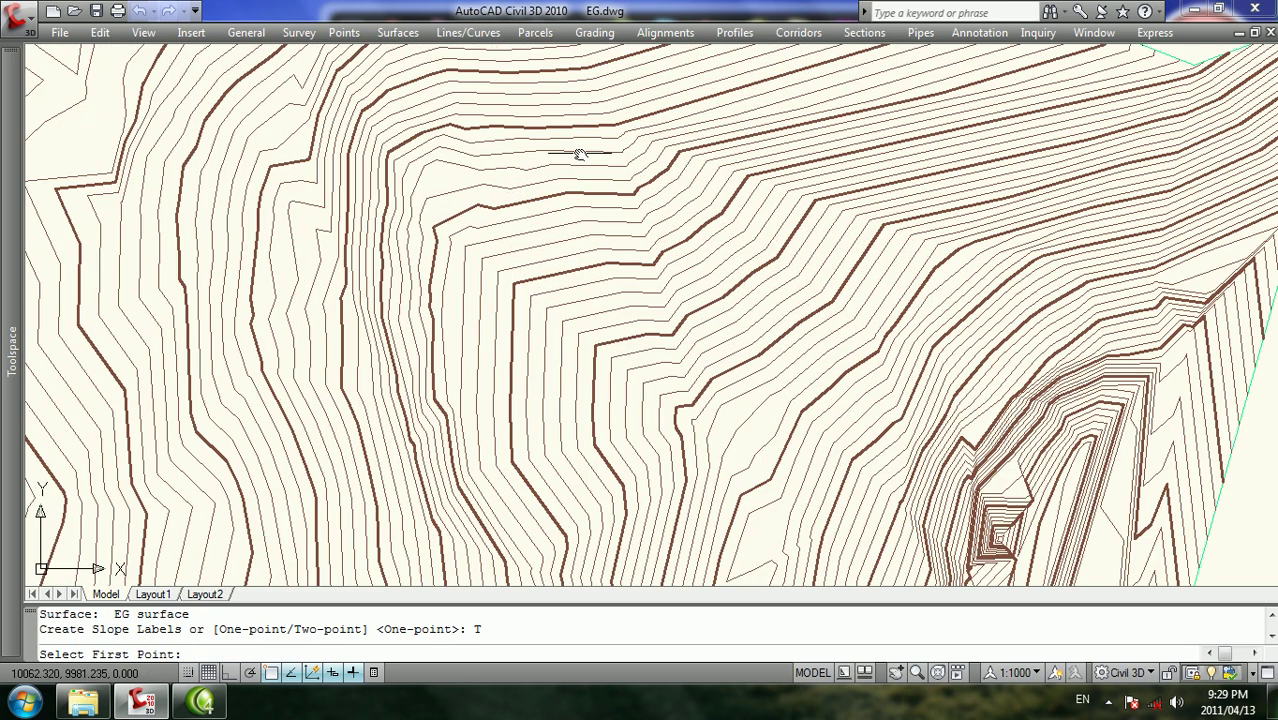
middle_drag(580, 154, 548, 234)
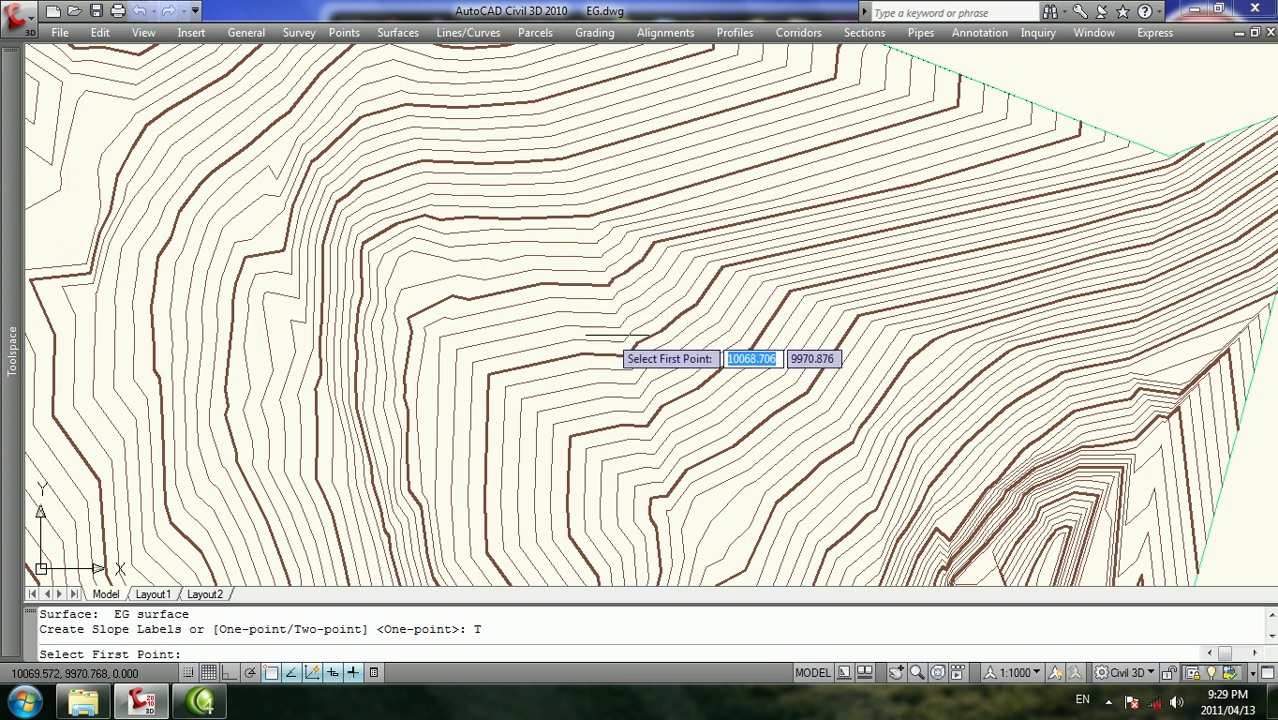
middle_drag(628, 360, 699, 308)
middle_drag(1042, 388, 868, 298)
scroll(690, 442, up, 2)
scroll(745, 354, up, 2)
scroll(706, 418, up, 2)
middle_drag(706, 418, 701, 425)
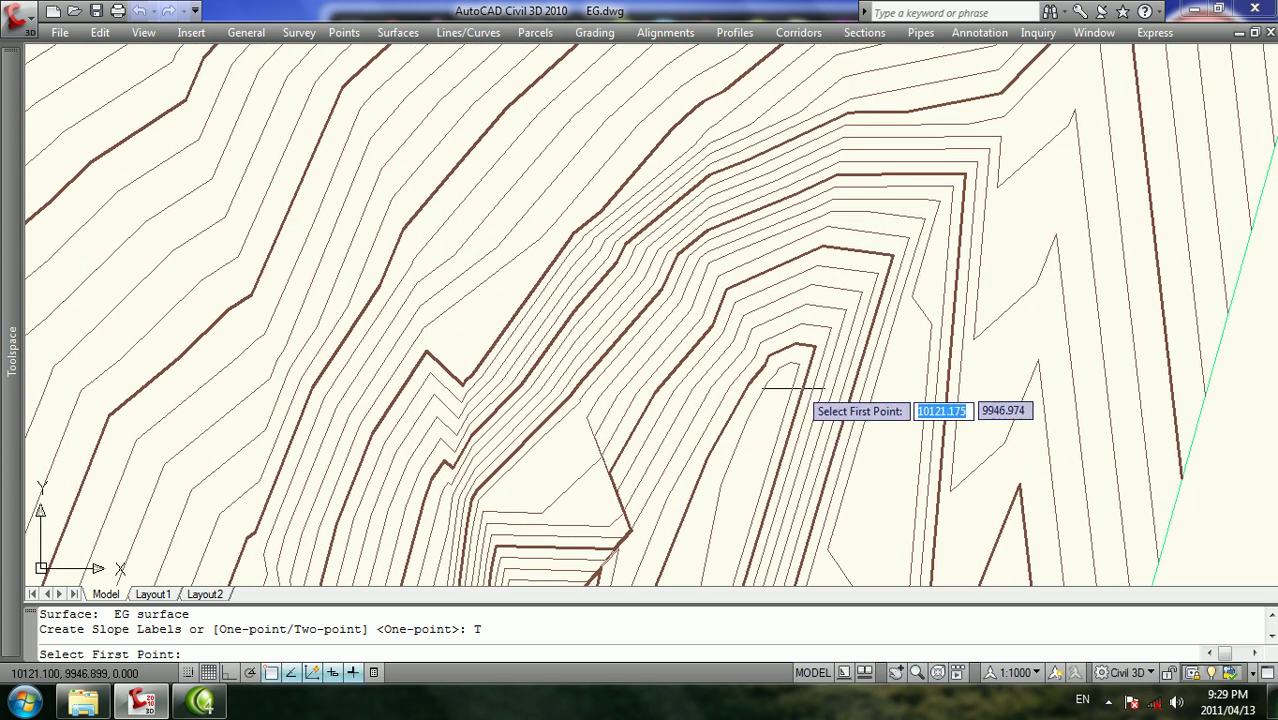
Place a two-point slope arrow across the tight contour bend
click(779, 389)
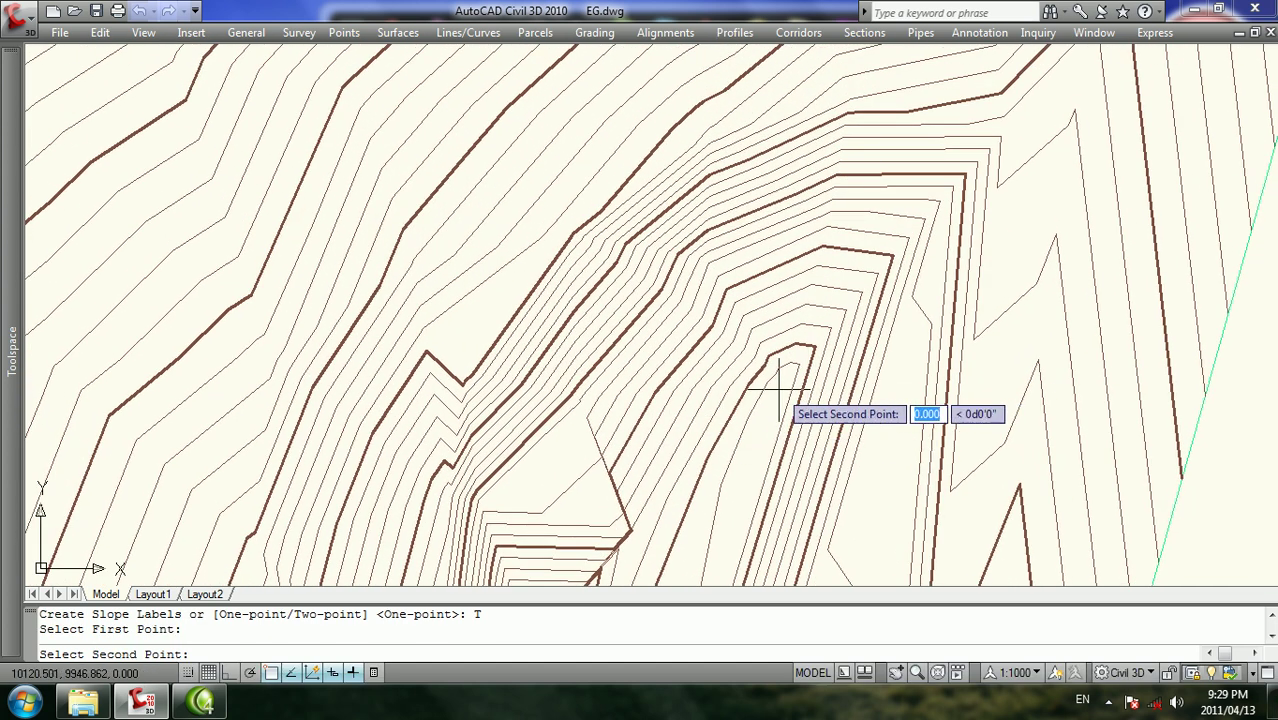
click(670, 165)
scroll(625, 251, down, 1)
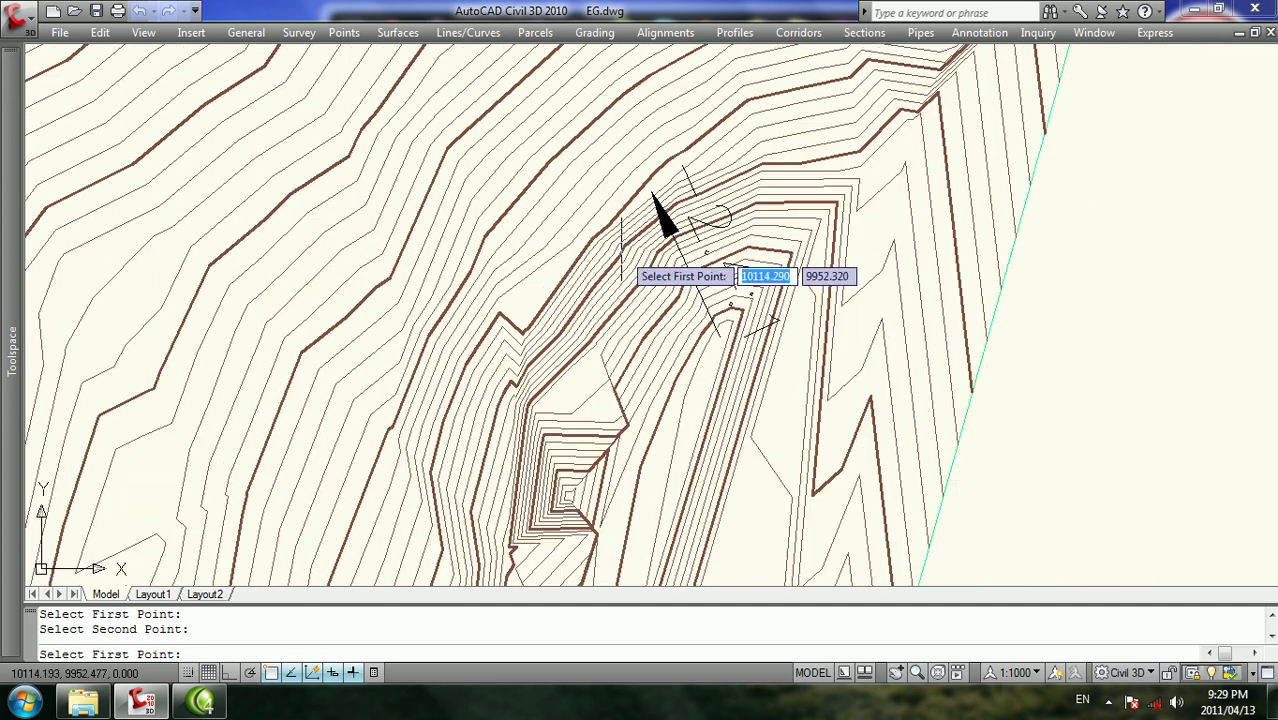
scroll(600, 255, down, 1)
scroll(582, 255, down, 1)
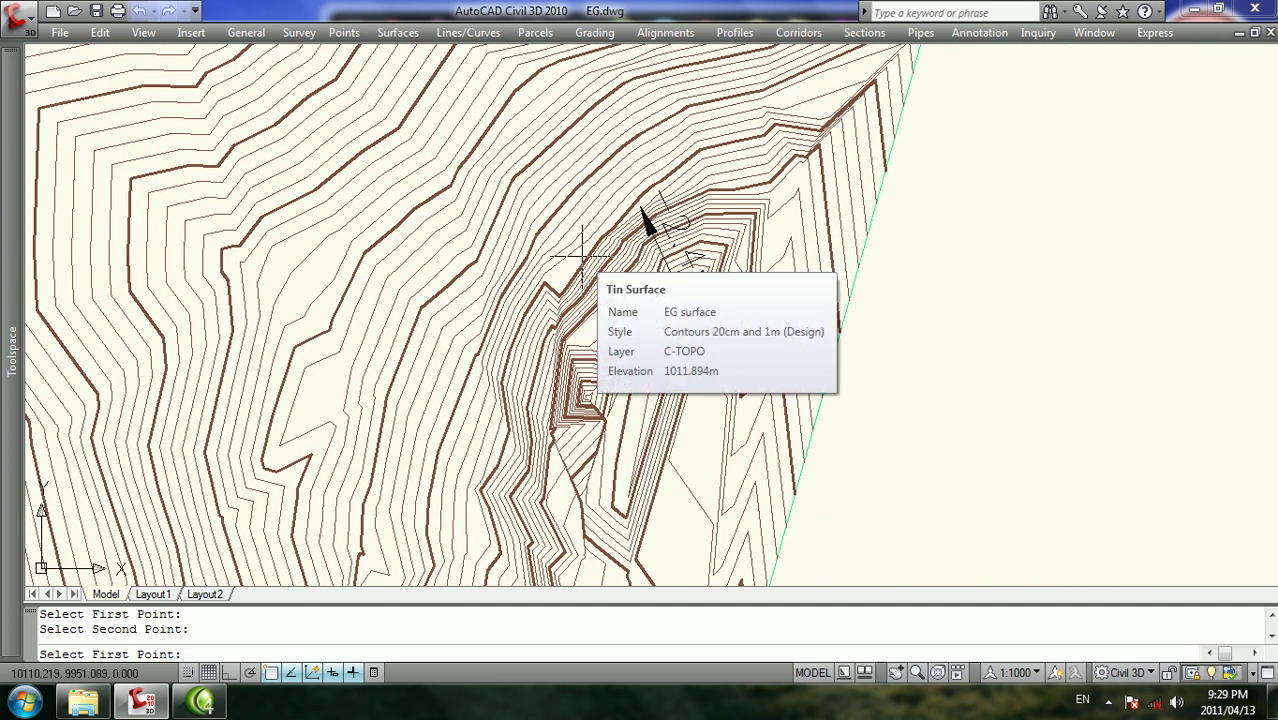
scroll(582, 255, down, 2)
Place a 4.7:1 slope arrow across the contours beside the small triangle and finish labelling
middle_drag(500, 440, 445, 325)
scroll(568, 264, up, 2)
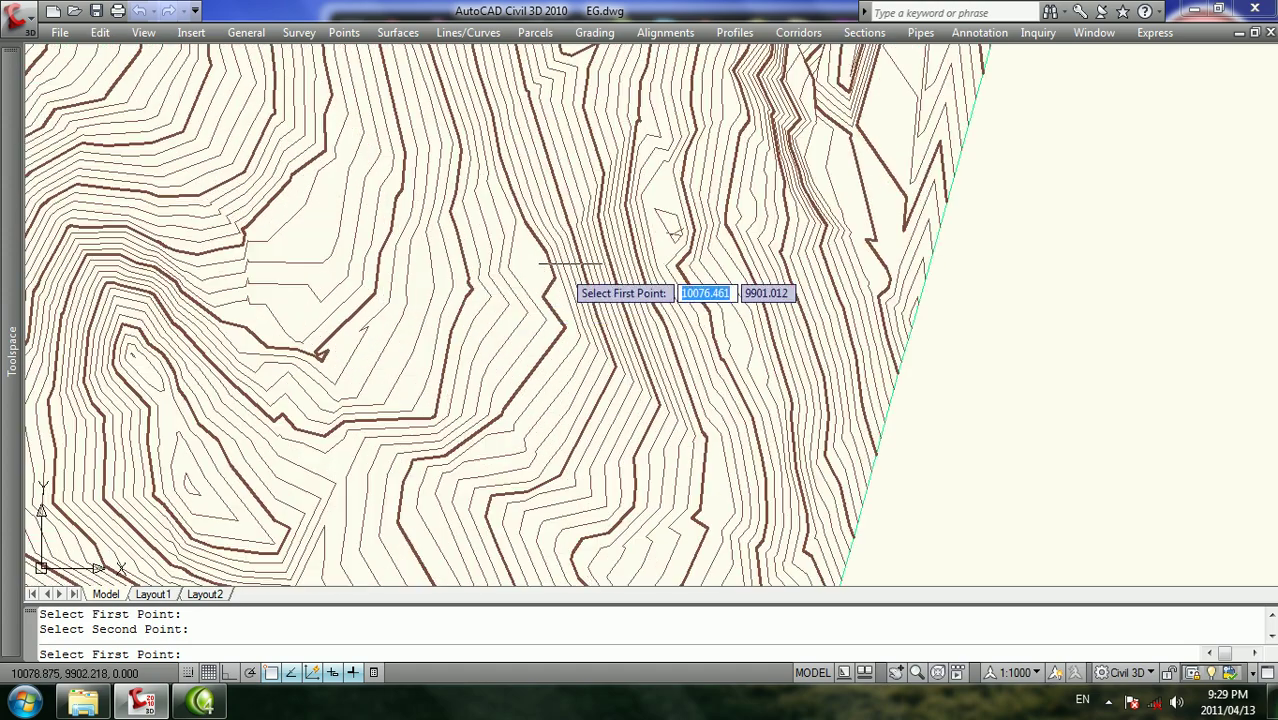
scroll(665, 230, up, 2)
scroll(705, 233, up, 2)
click(678, 210)
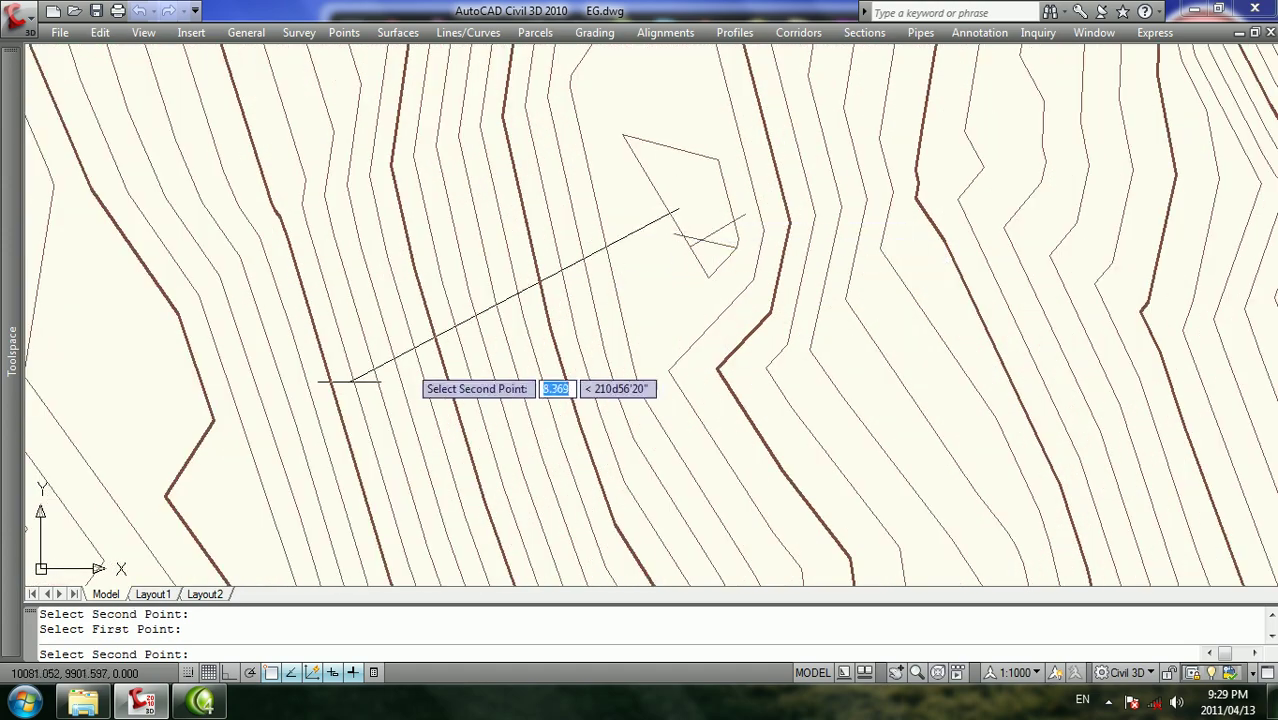
click(172, 407)
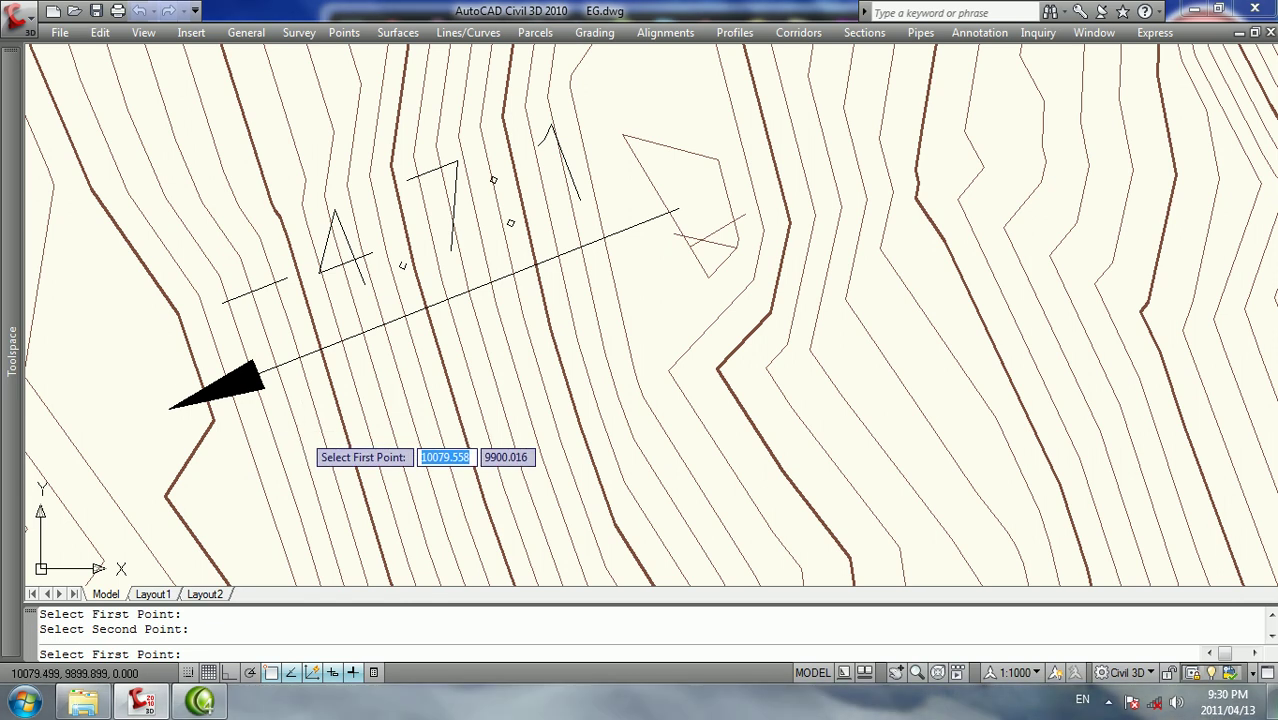
key(Escape)
key(Escape)
scroll(345, 448, down, 4)
middle_drag(384, 452, 450, 318)
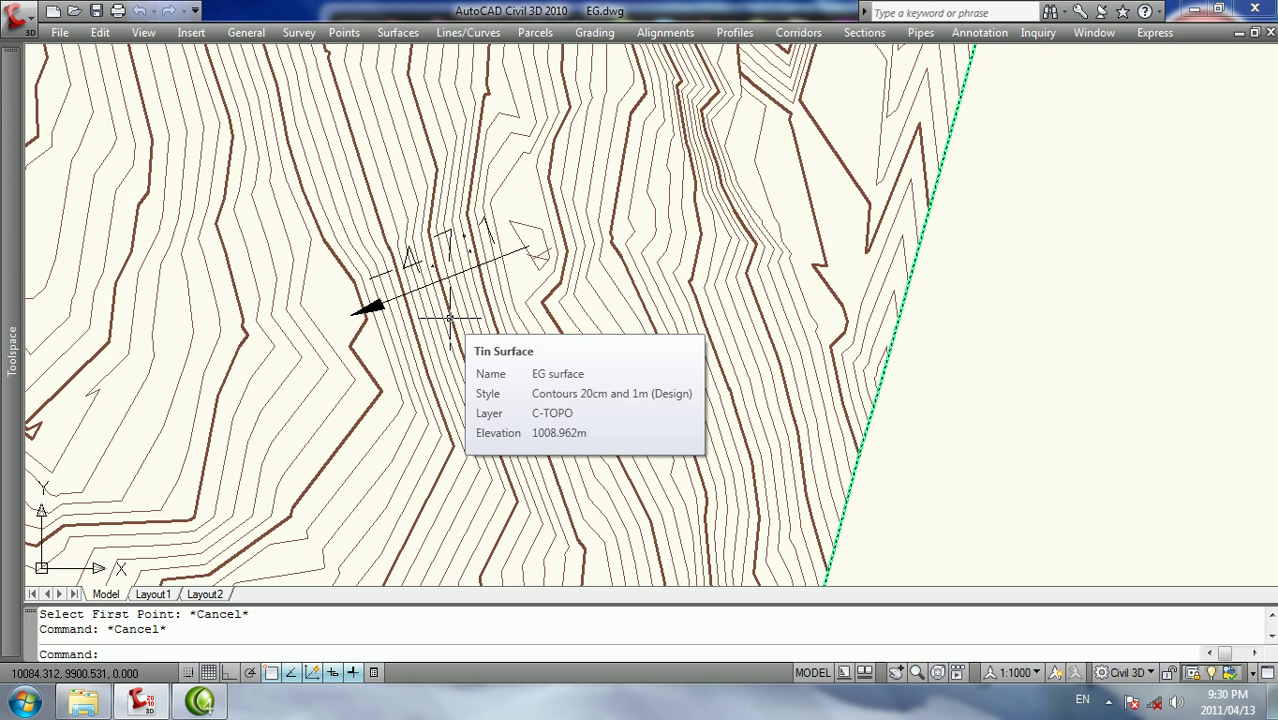
scroll(449, 318, down, 2)
scroll(400, 350, down, 1)
scroll(330, 430, down, 2)
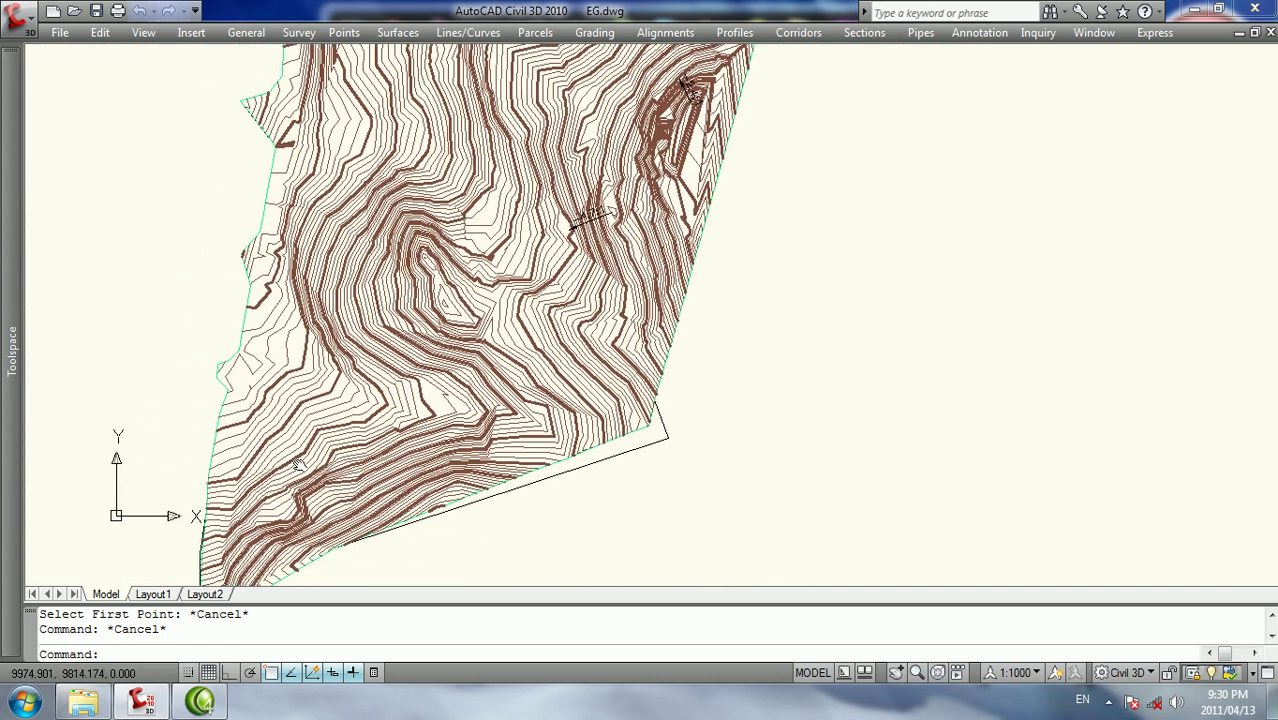
Start Spot Elevation labelling on the EG surface and place the EL 1000.51 label
click(299, 464)
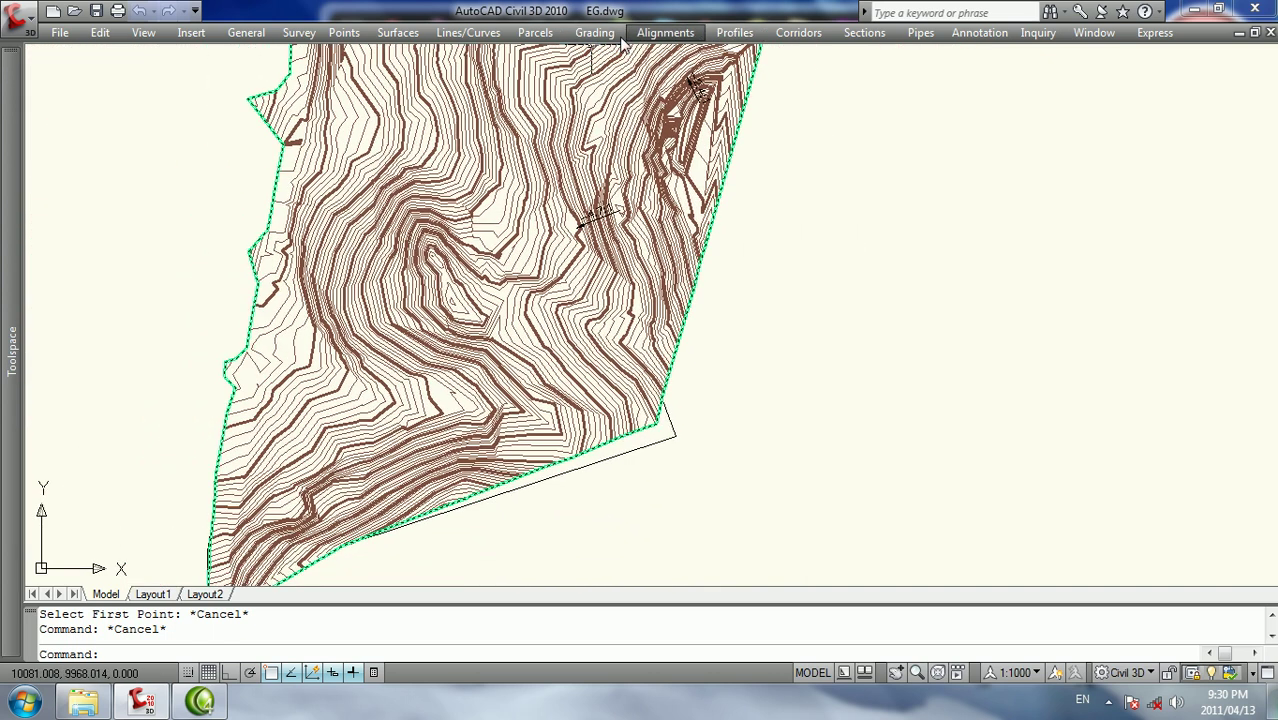
click(398, 32)
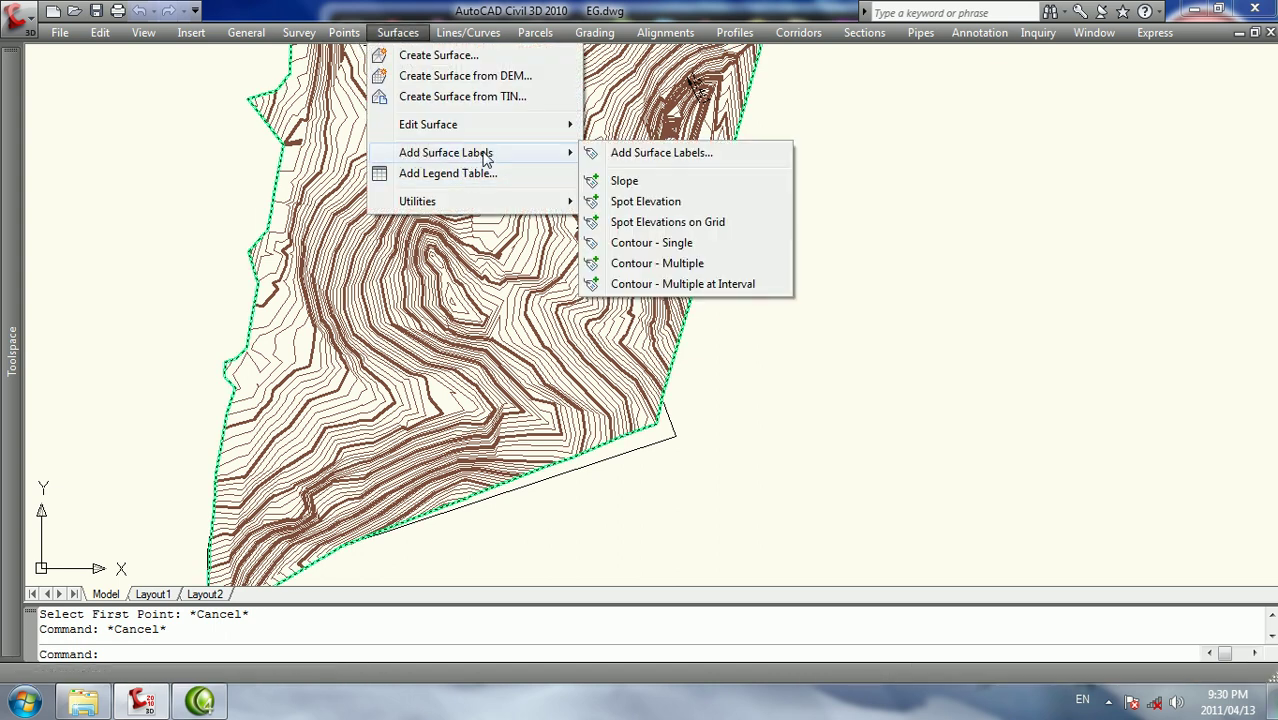
click(684, 204)
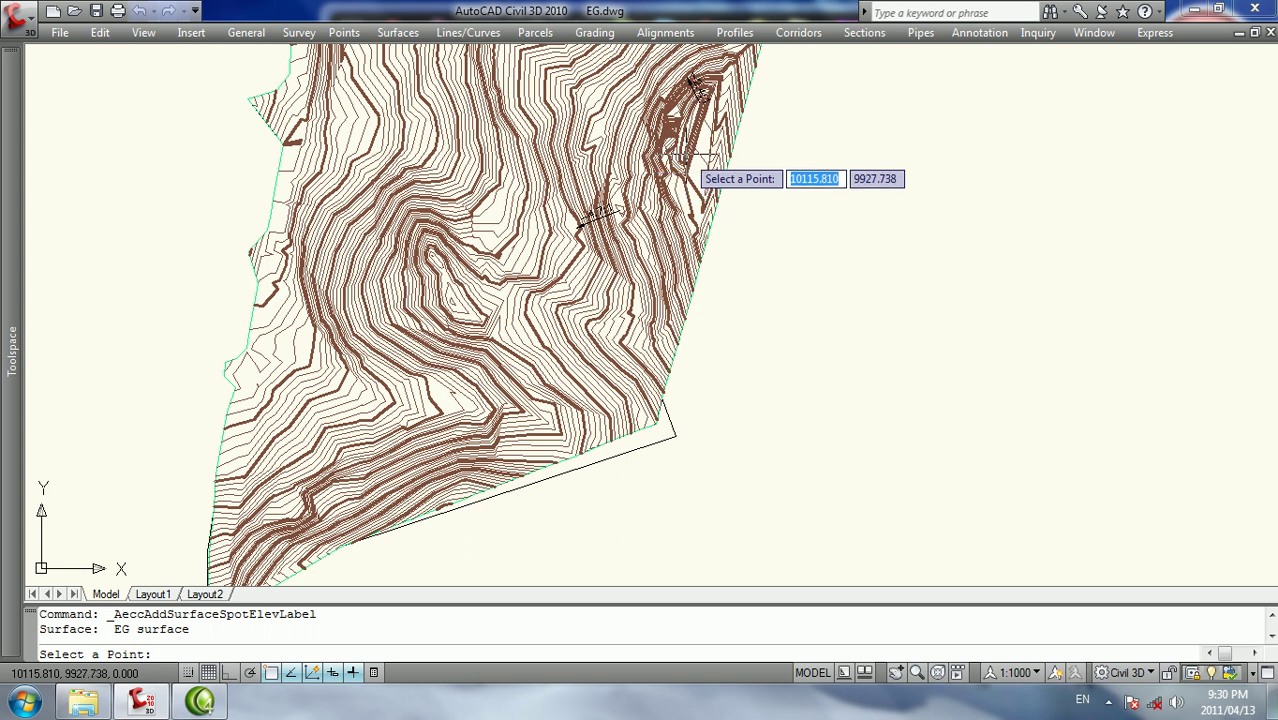
scroll(420, 100, up, 2)
scroll(430, 72, up, 2)
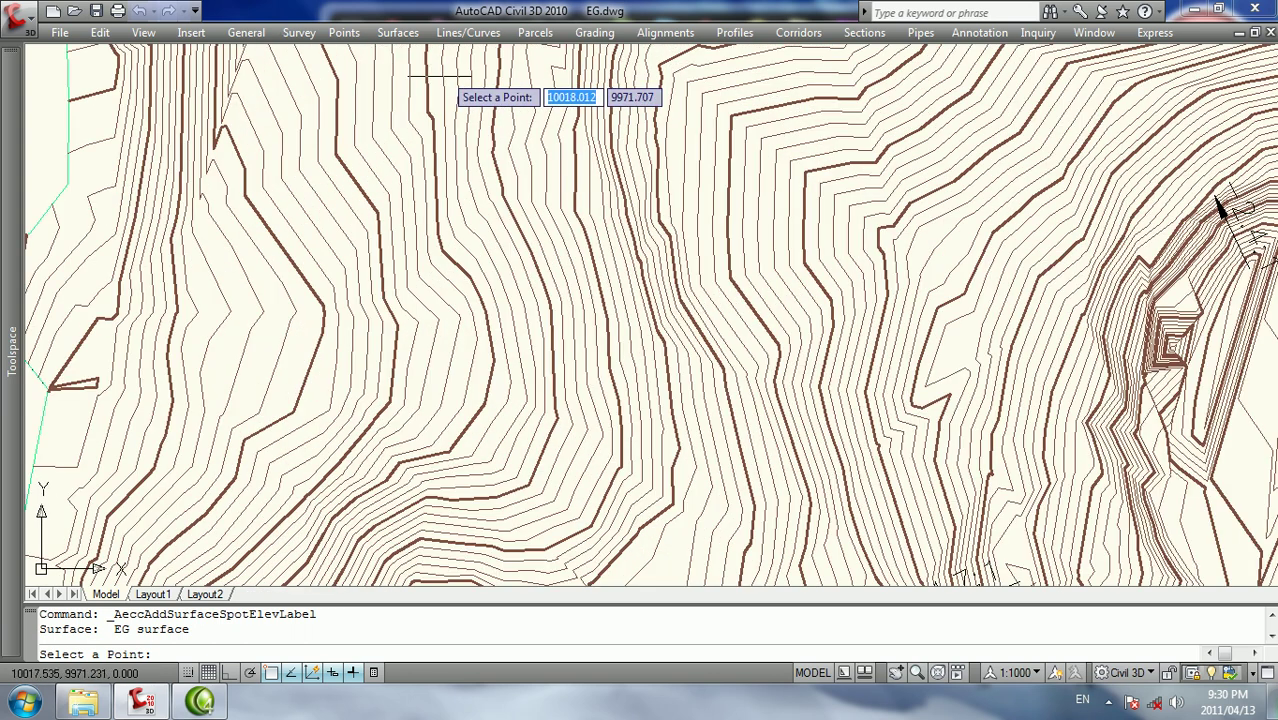
scroll(425, 150, up, 2)
click(423, 203)
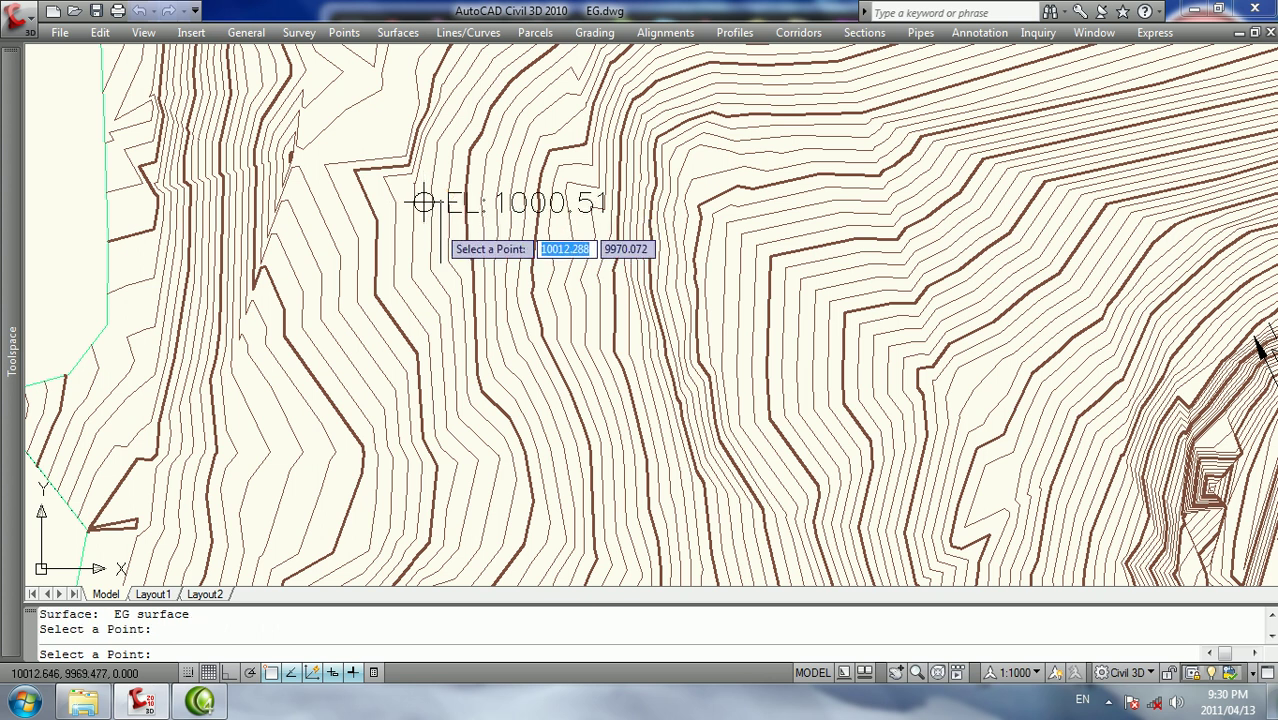
Place spot elevation labels reading 1000.14, 998.46 and 998.60
scroll(451, 252, down, 1)
scroll(453, 250, up, 1)
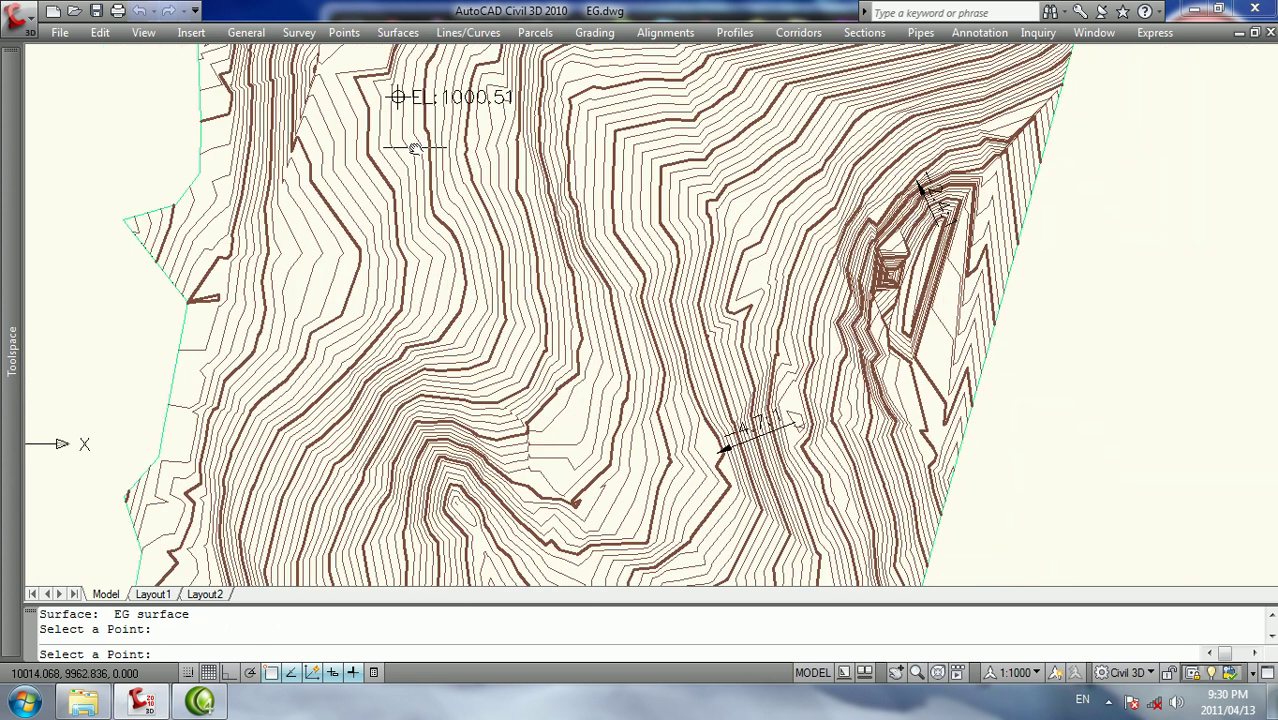
scroll(400, 200, up, 1)
click(387, 183)
click(277, 184)
scroll(280, 167, down, 1)
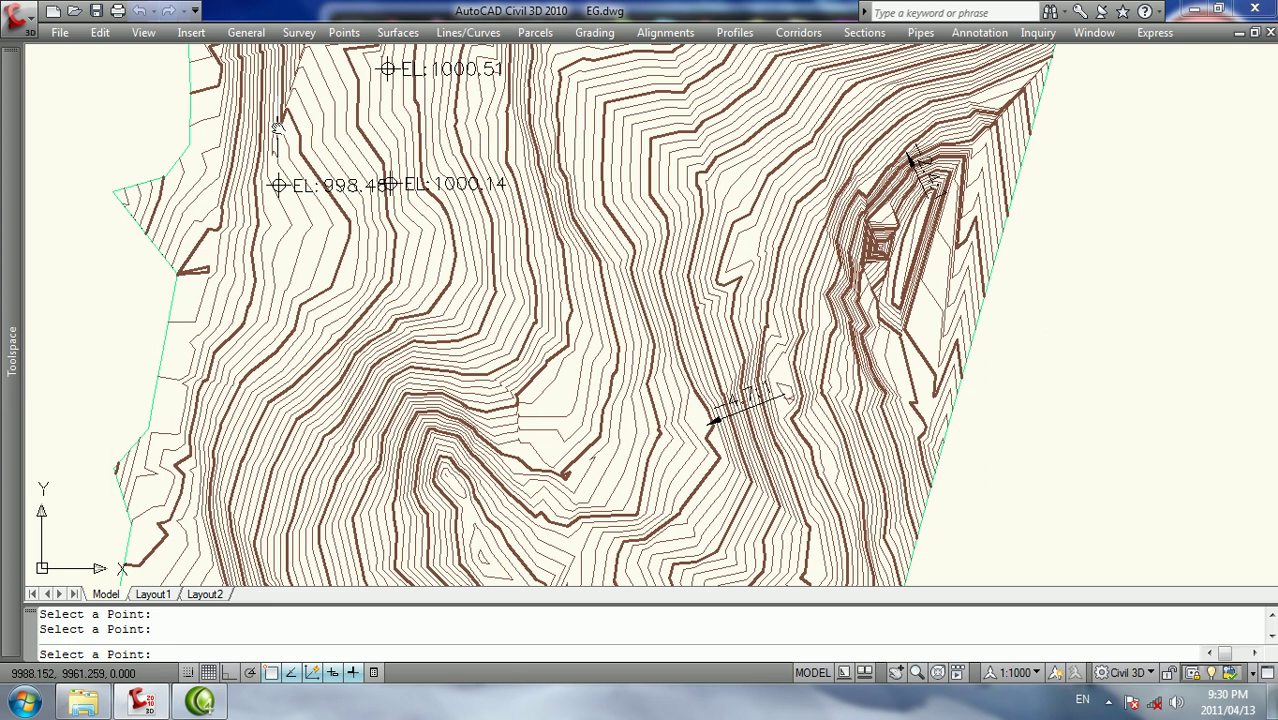
scroll(300, 165, up, 1)
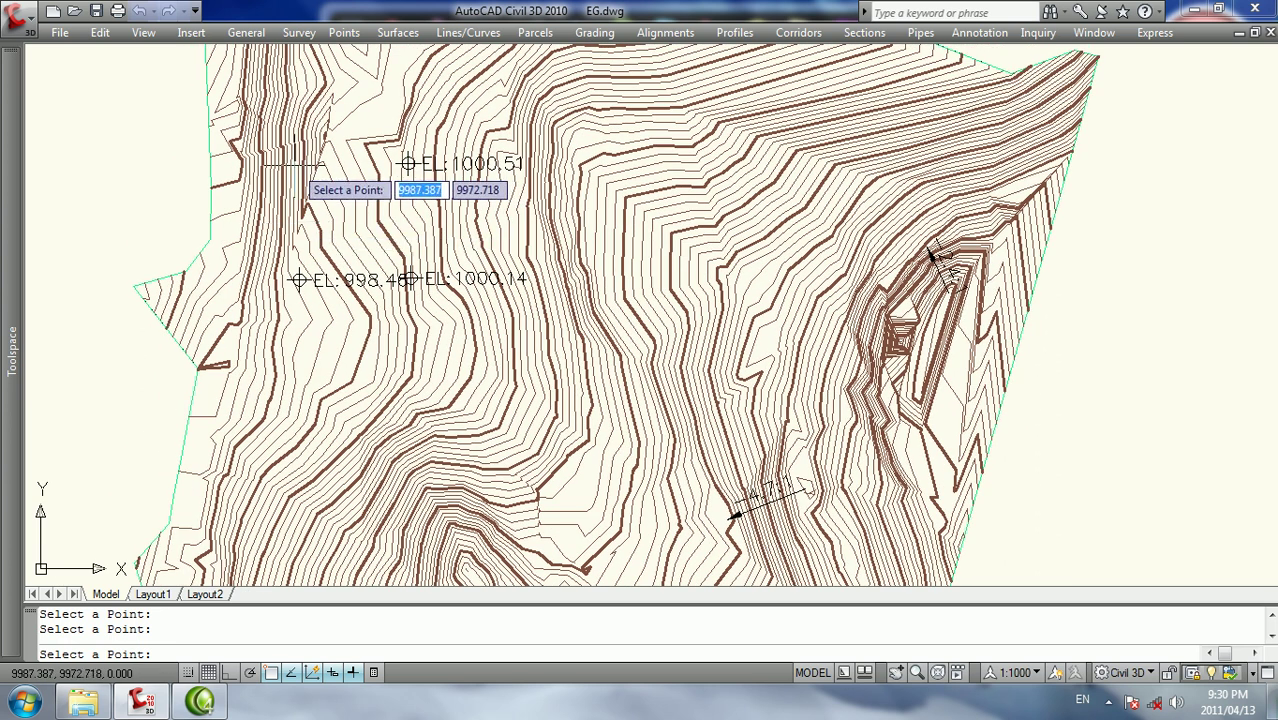
click(296, 165)
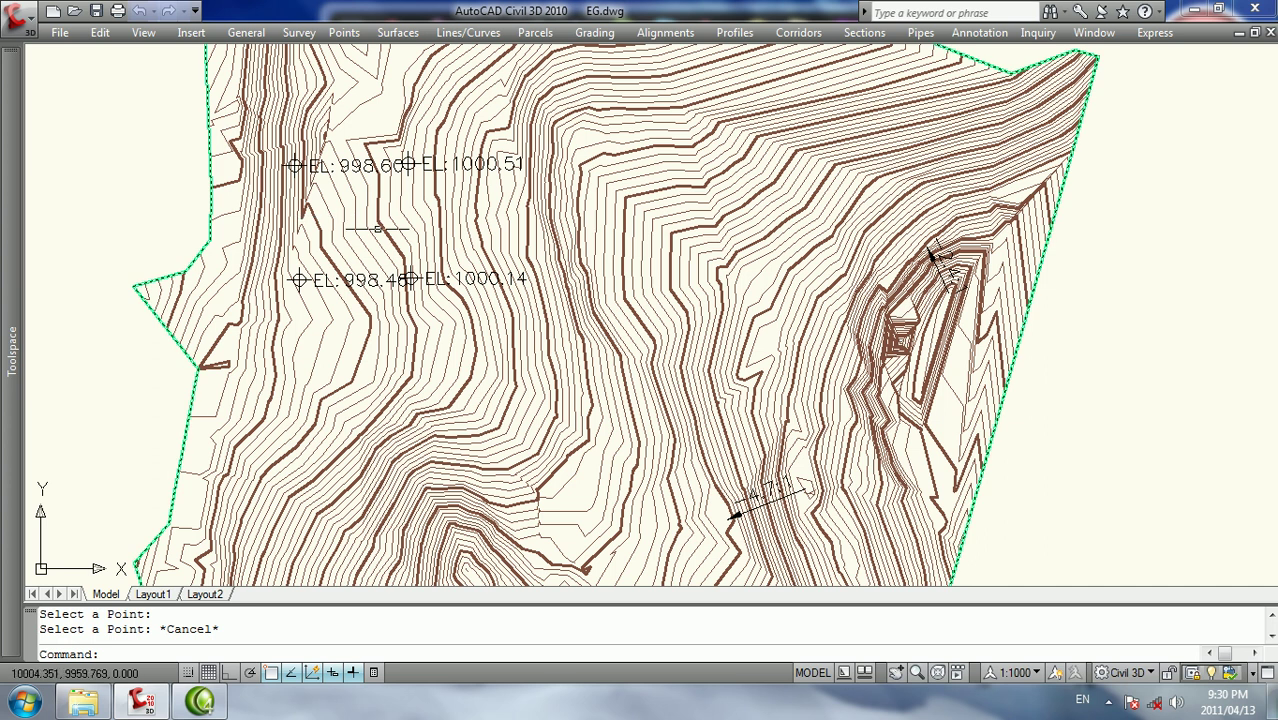
scroll(400, 228, down, 3)
middle_drag(401, 225, 445, 187)
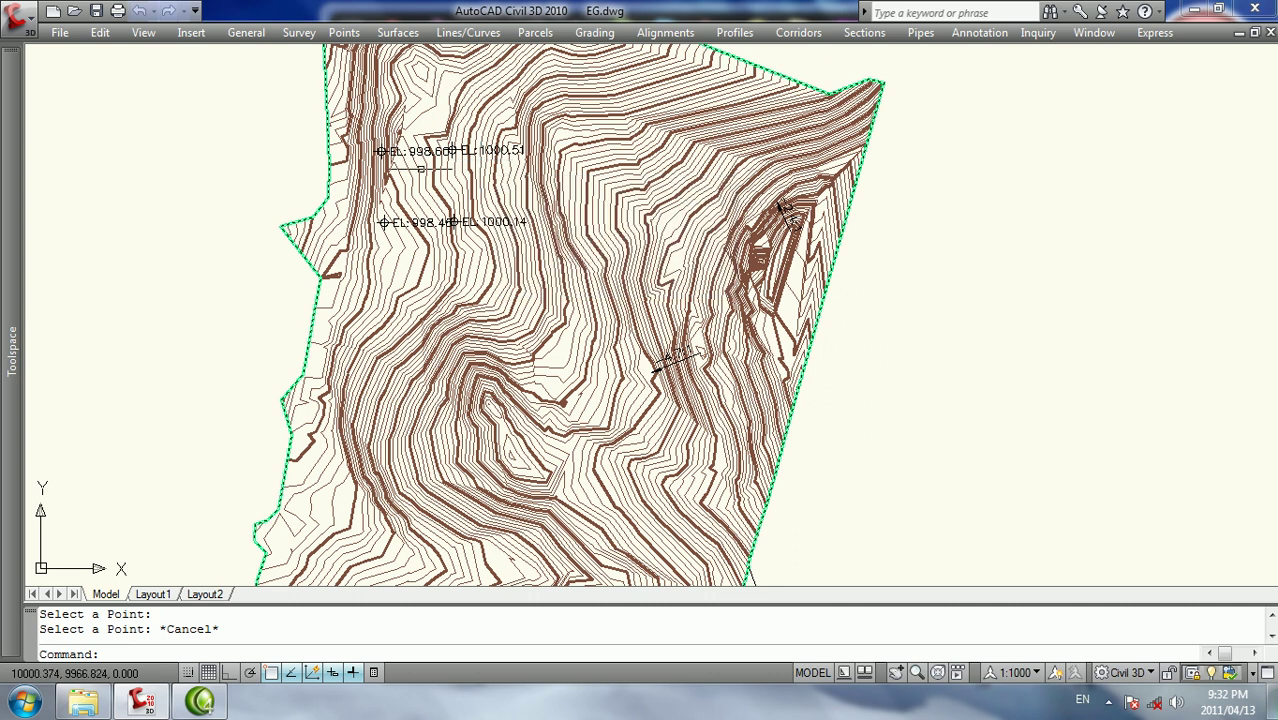
shift+middle_drag(420, 170, 407, 192)
scroll(407, 192, up, 3)
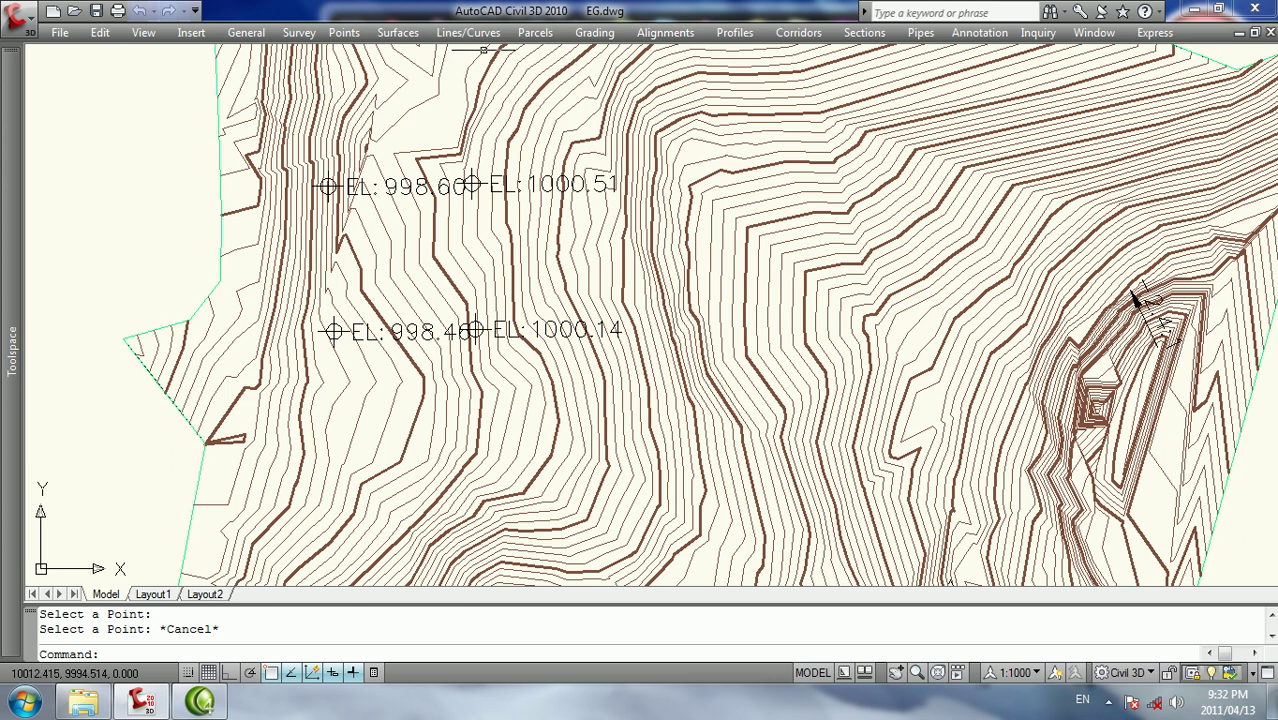
click(414, 33)
mouse_move(446, 152)
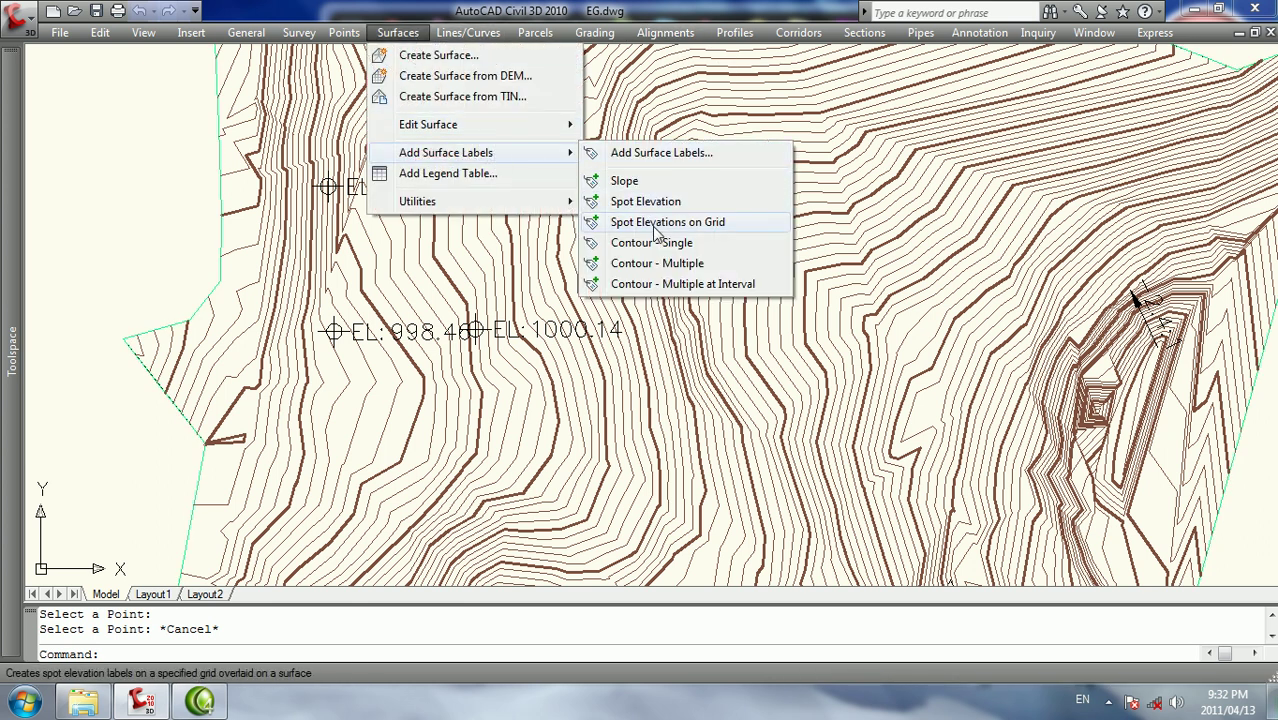
click(655, 222)
scroll(495, 235, up, 3)
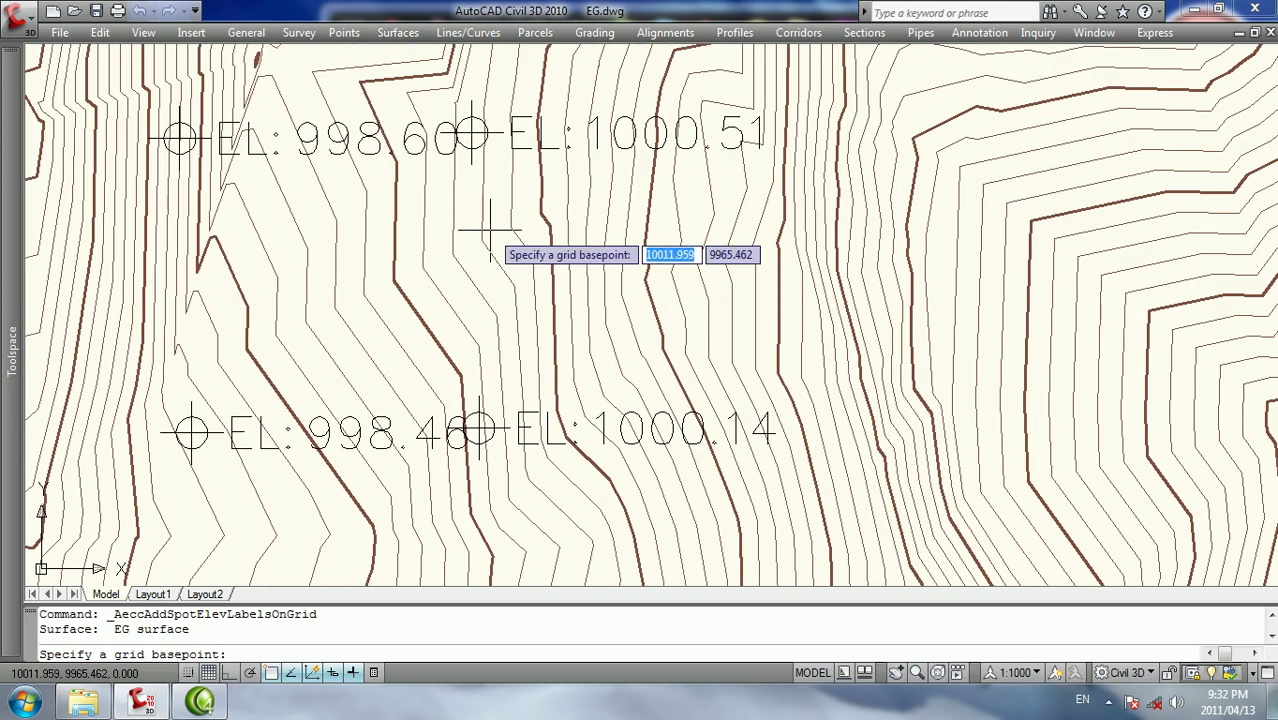
click(480, 233)
key(Return)
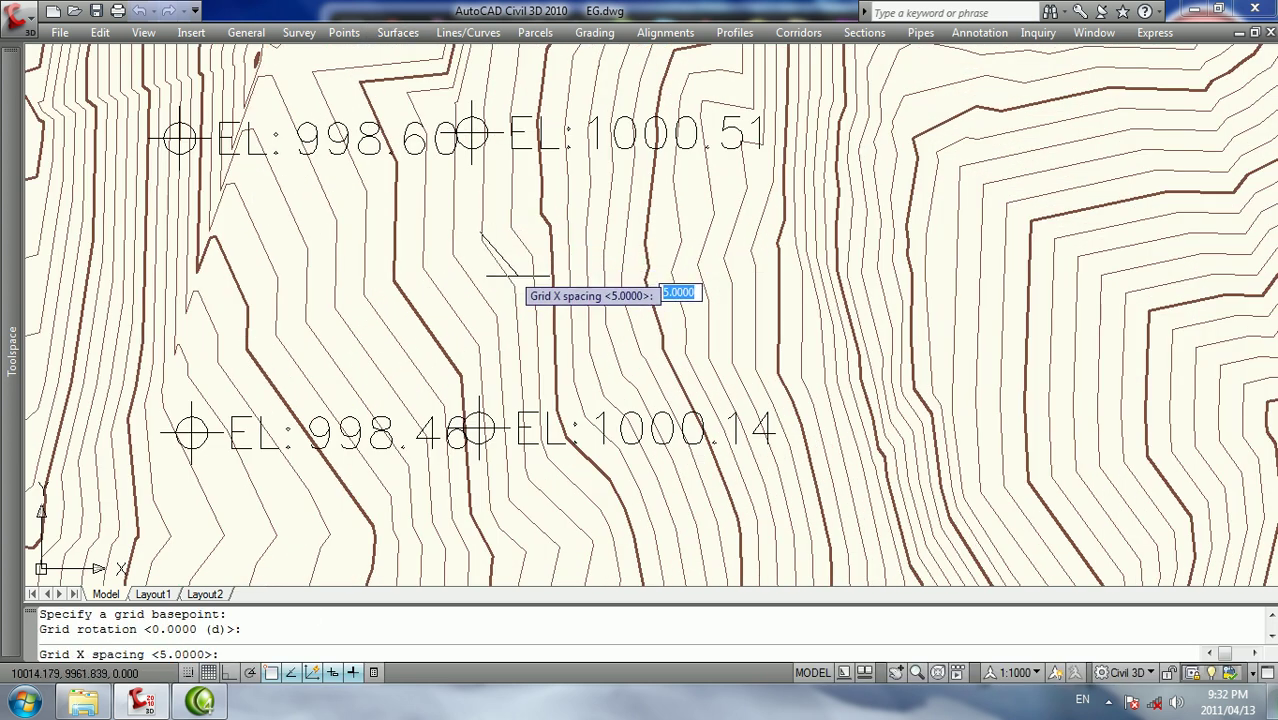
scroll(770, 330, down, 4)
middle_drag(806, 353, 584, 401)
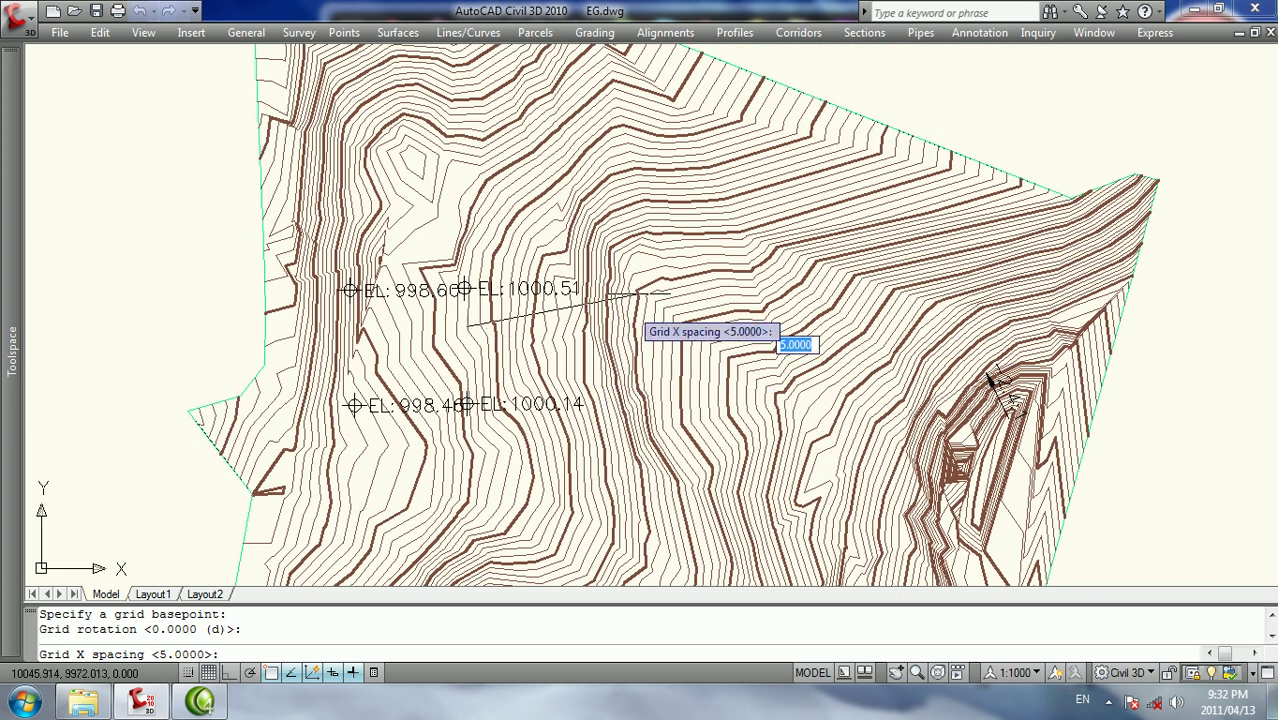
key(Escape)
key(Escape)
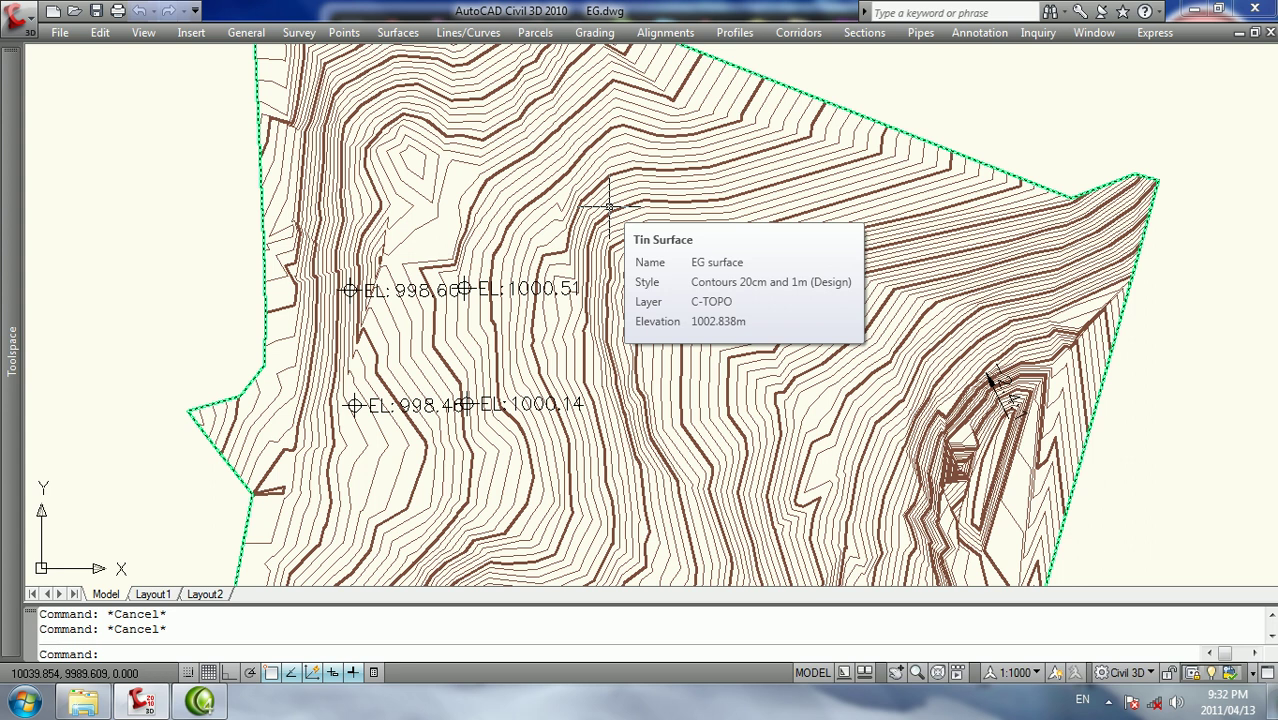
scroll(608, 207, down, 3)
shift+middle_drag(571, 180, 614, 90)
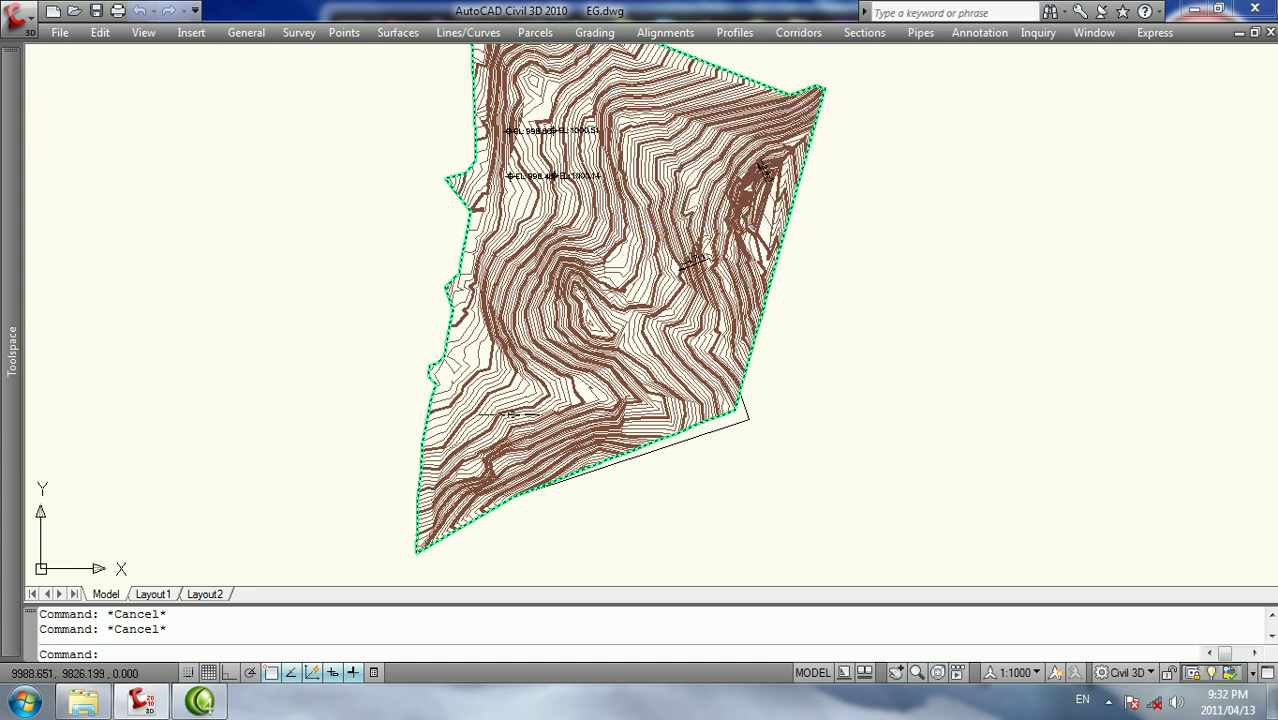
scroll(480, 423, down, 3)
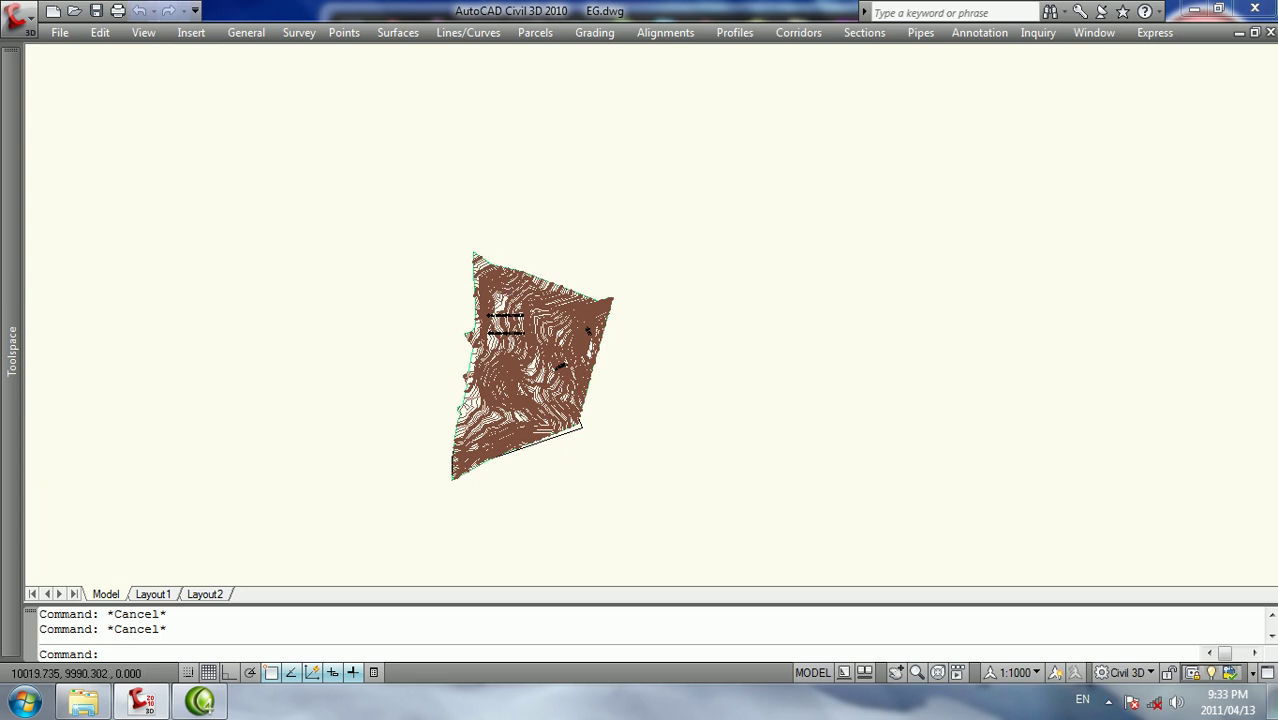
scroll(543, 345, up, 3)
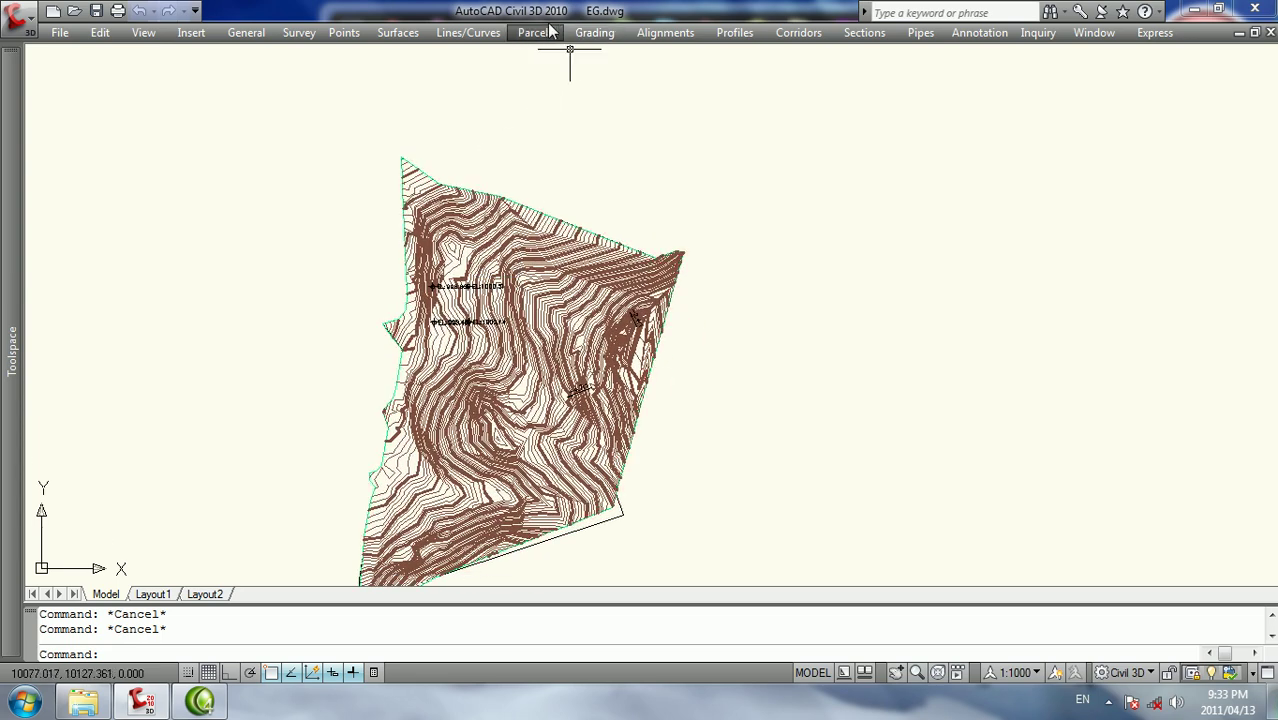
Start the Contour - Single labelling command, zoom in, then cancel it
click(385, 32)
mouse_move(446, 152)
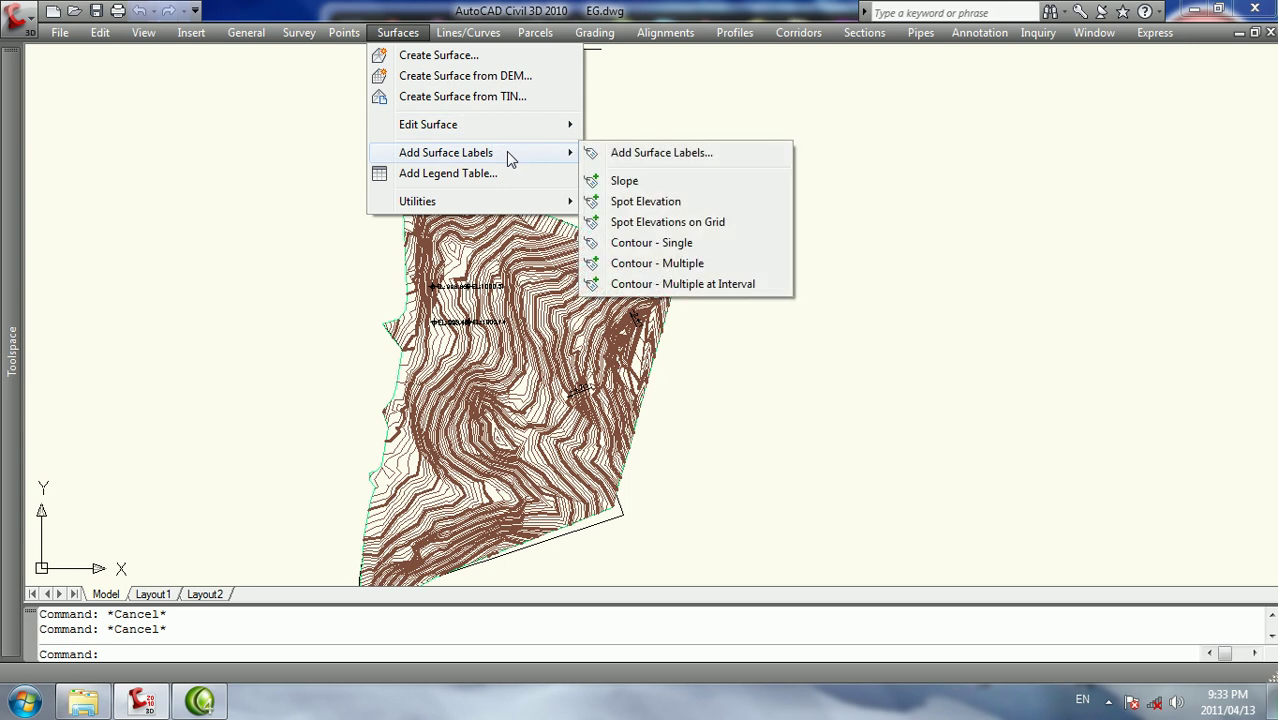
click(665, 243)
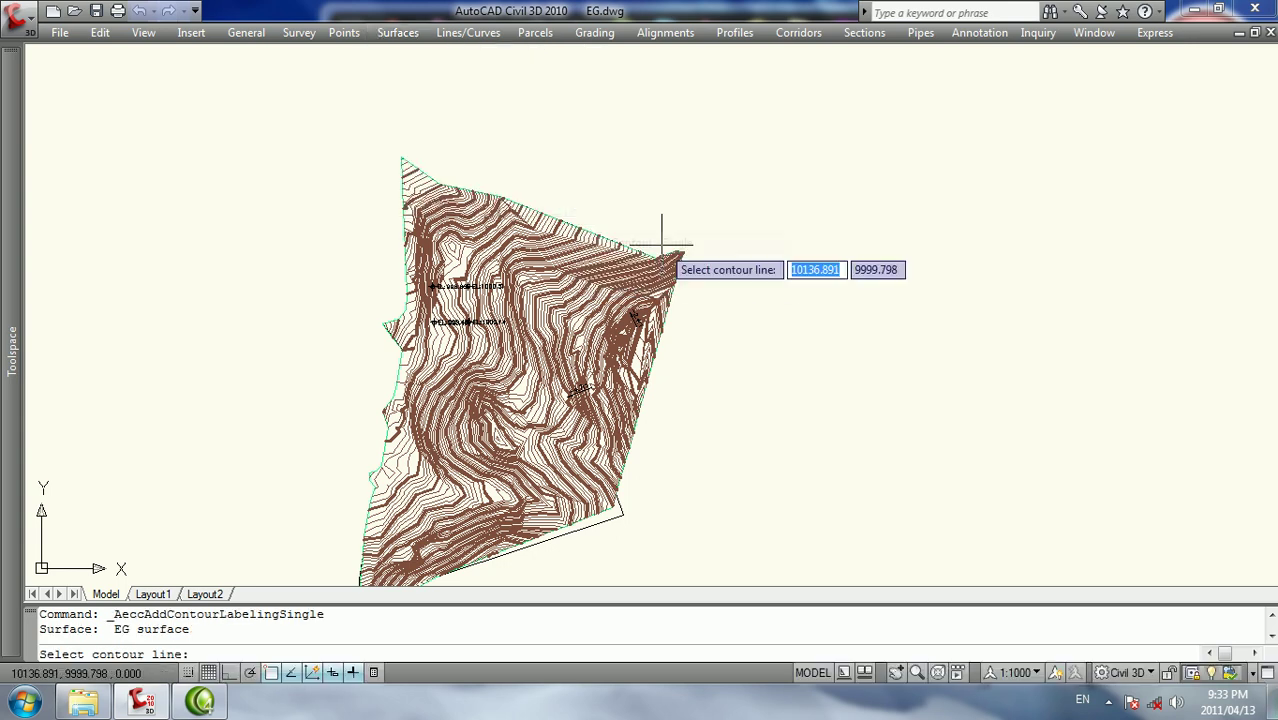
scroll(545, 285, up, 5)
scroll(578, 225, up, 2)
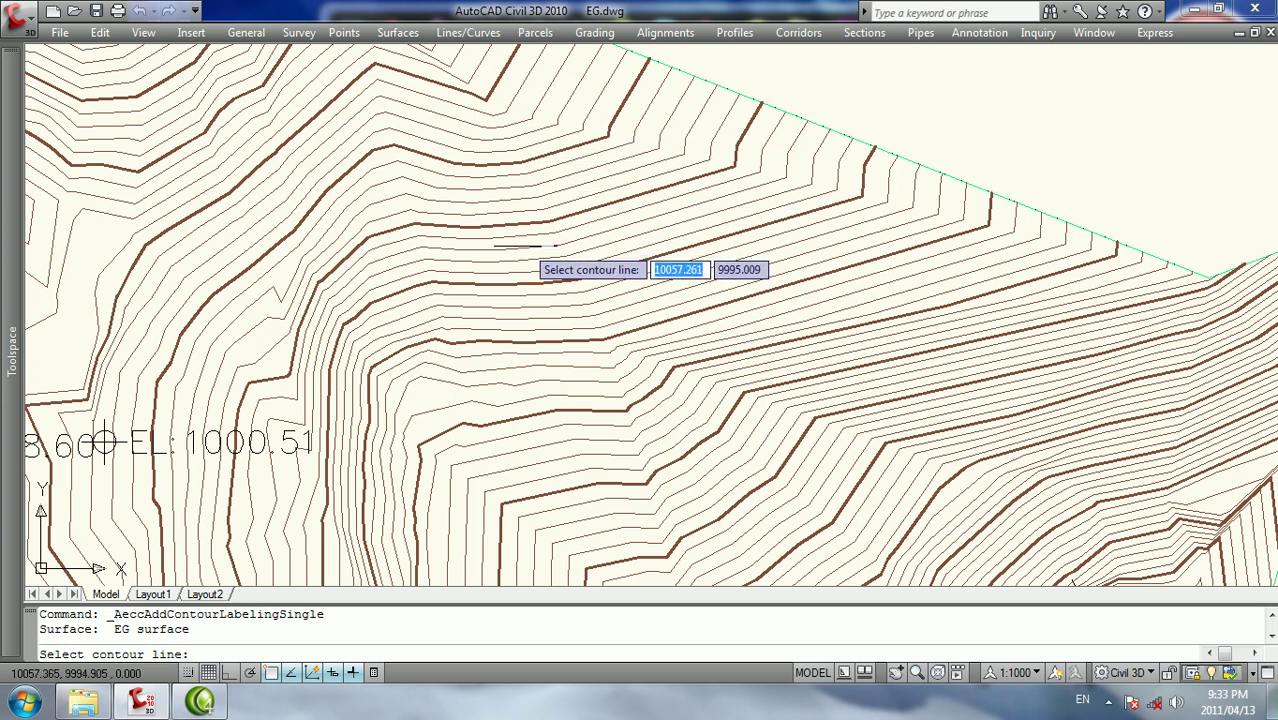
scroll(565, 225, down, 3)
scroll(570, 232, up, 2)
scroll(572, 235, up, 2)
scroll(575, 240, up, 2)
key(Escape)
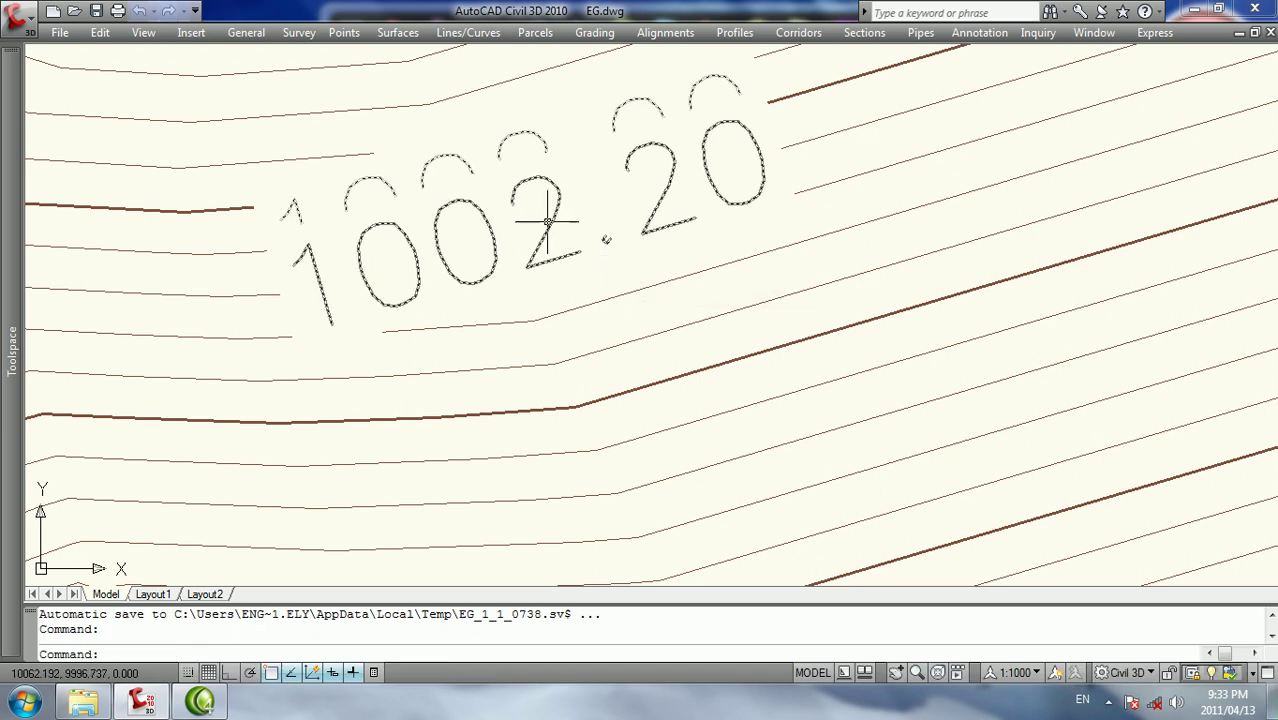
Relaunch Contour - Single labelling and label one more contour
drag(595, 240, 559, 241)
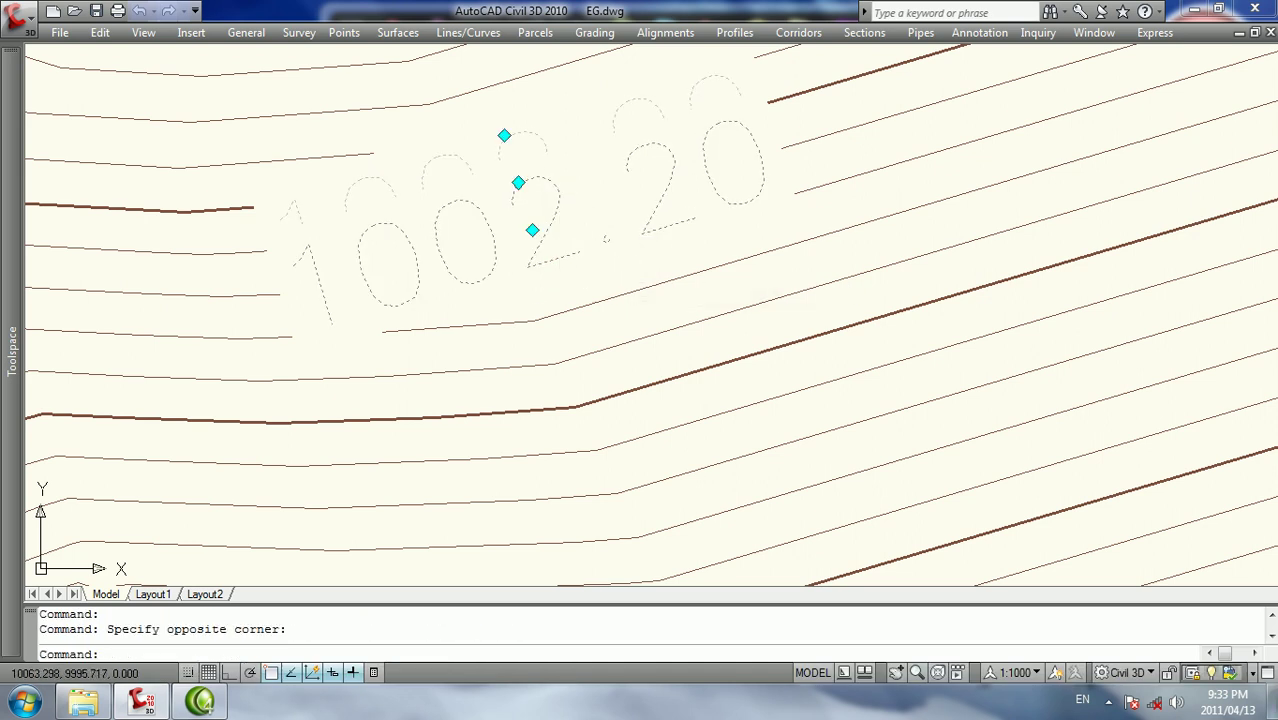
key(Escape)
scroll(550, 221, down, 2)
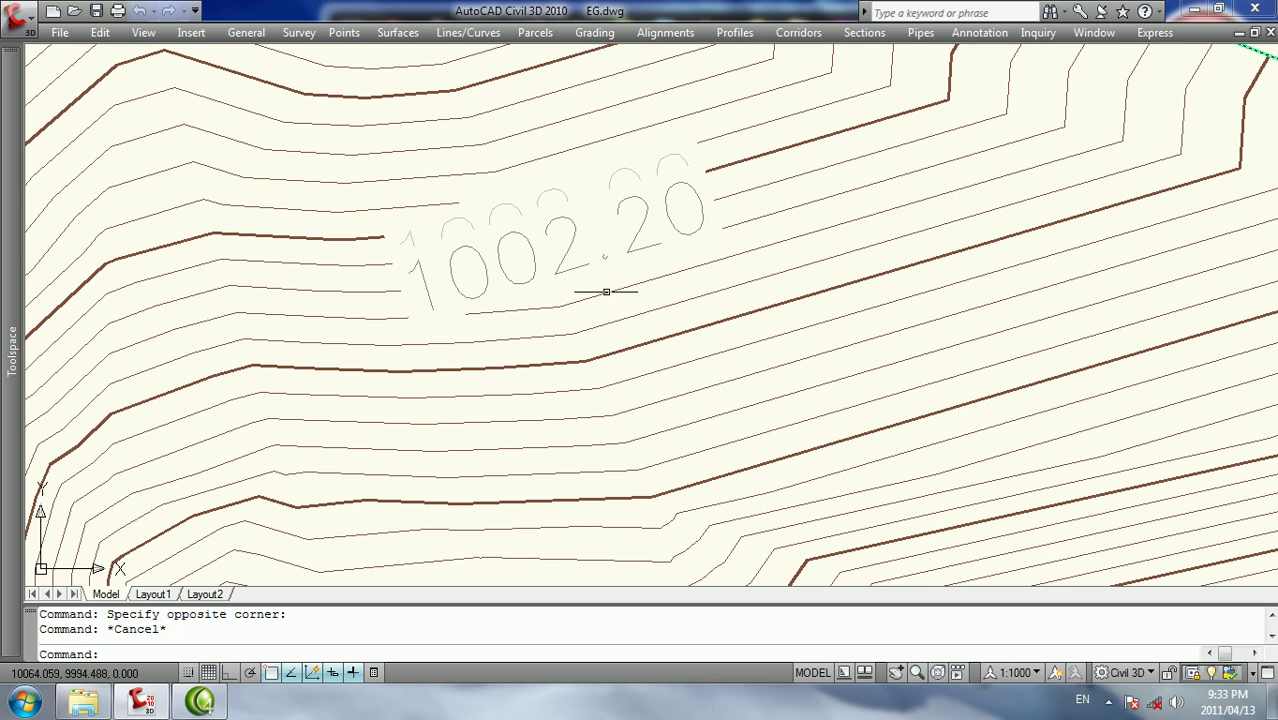
key(Return)
click(676, 331)
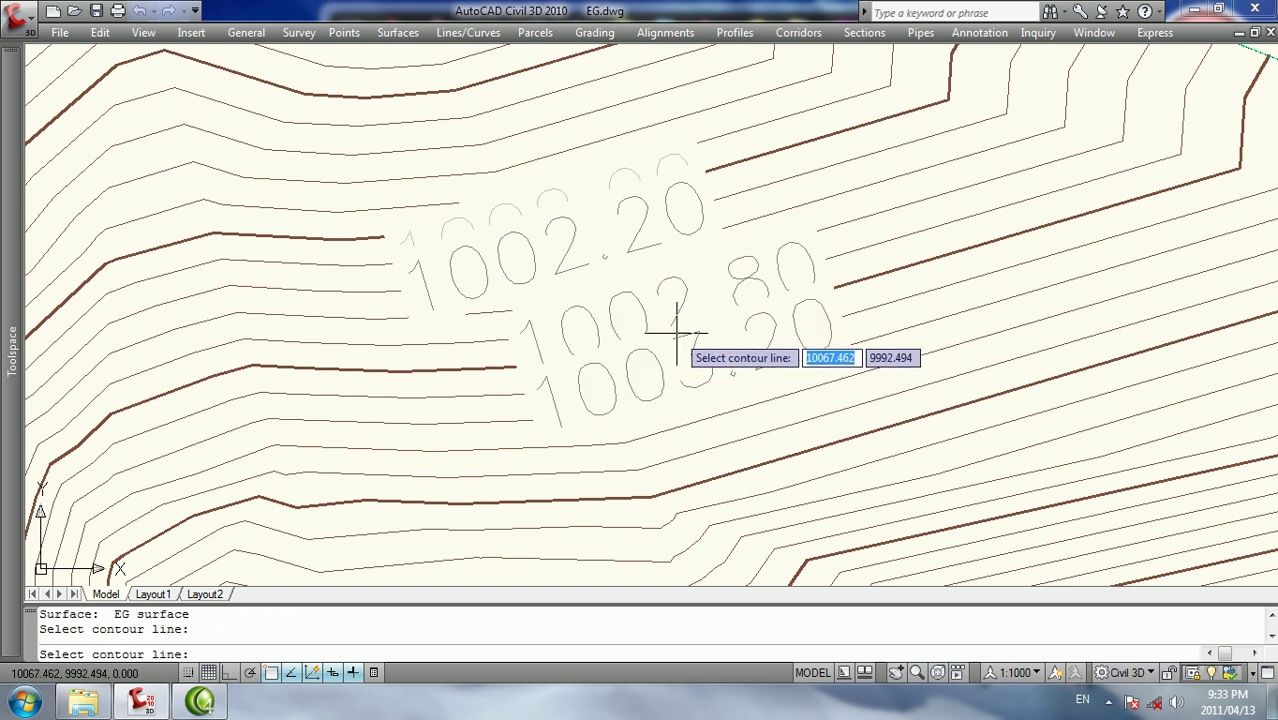
scroll(731, 384, down, 3)
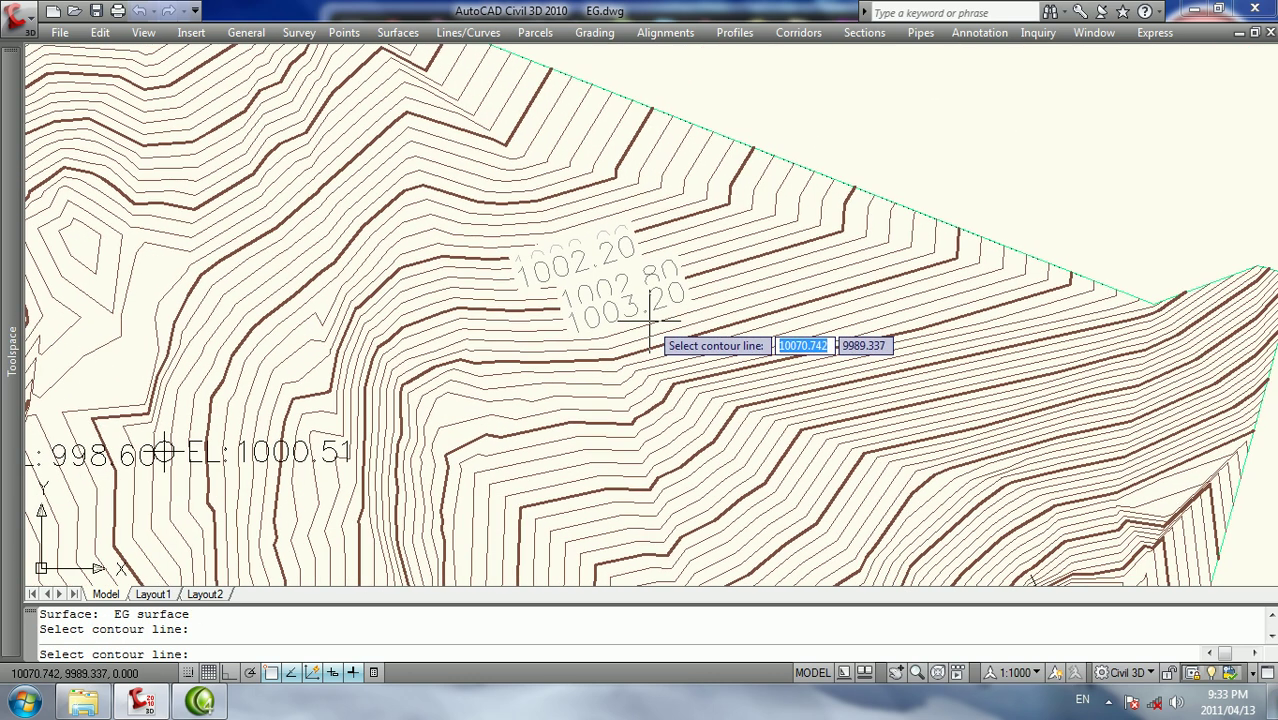
key(Escape)
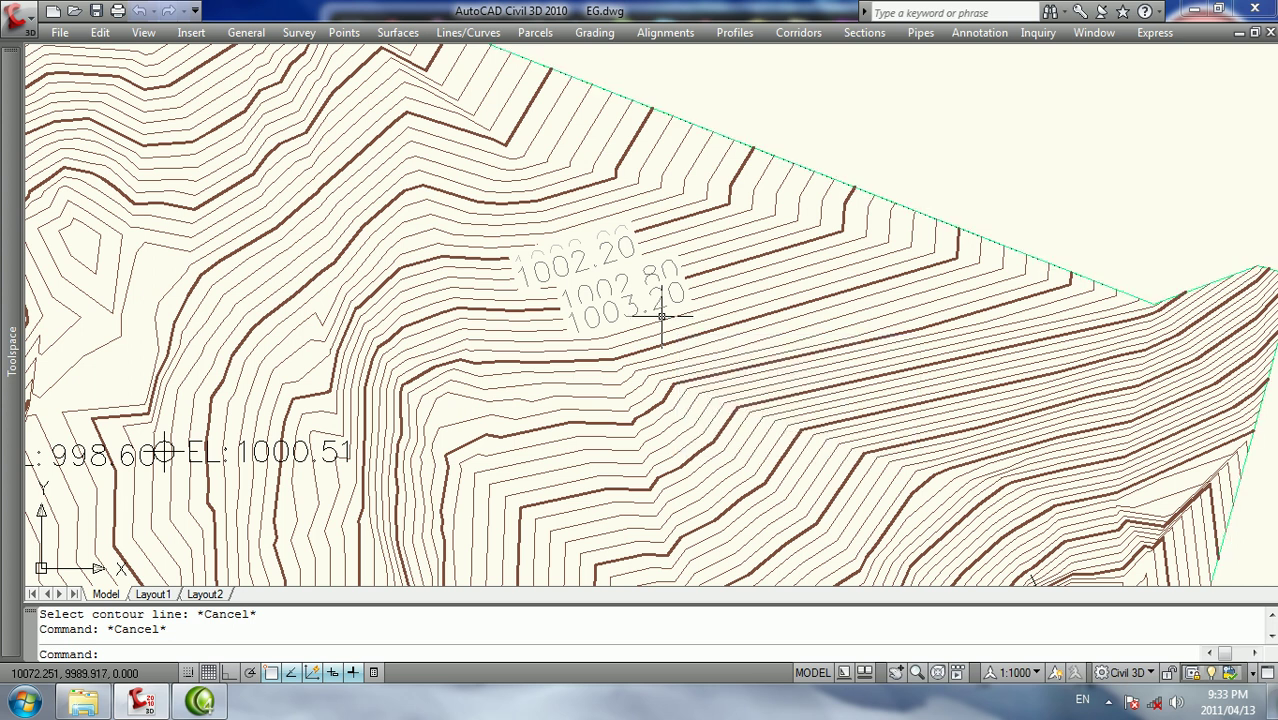
Window-select and delete the 1002.80 and 1003.20 labels, then the 1002.20 label
click(664, 318)
click(655, 282)
key(Delete)
click(557, 236)
click(626, 276)
key(Delete)
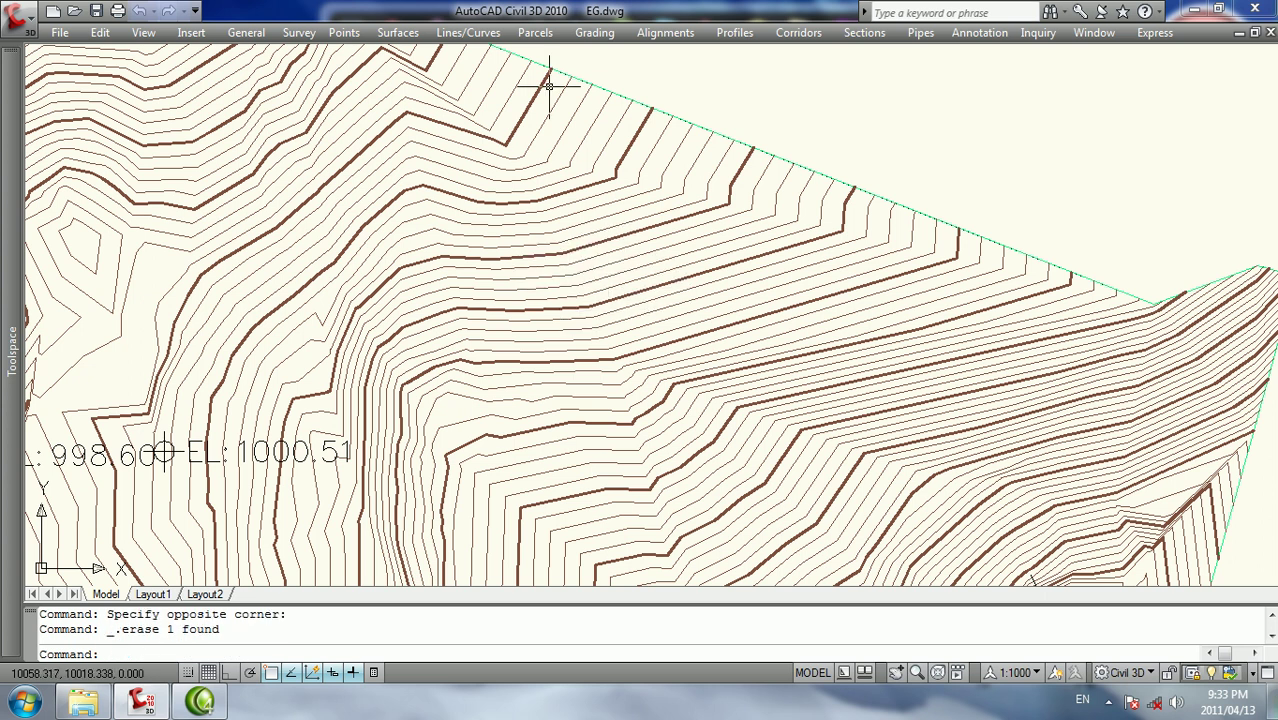
Erase the EL:1000.51 spot elevation label with the E command
click(407, 38)
mouse_move(446, 152)
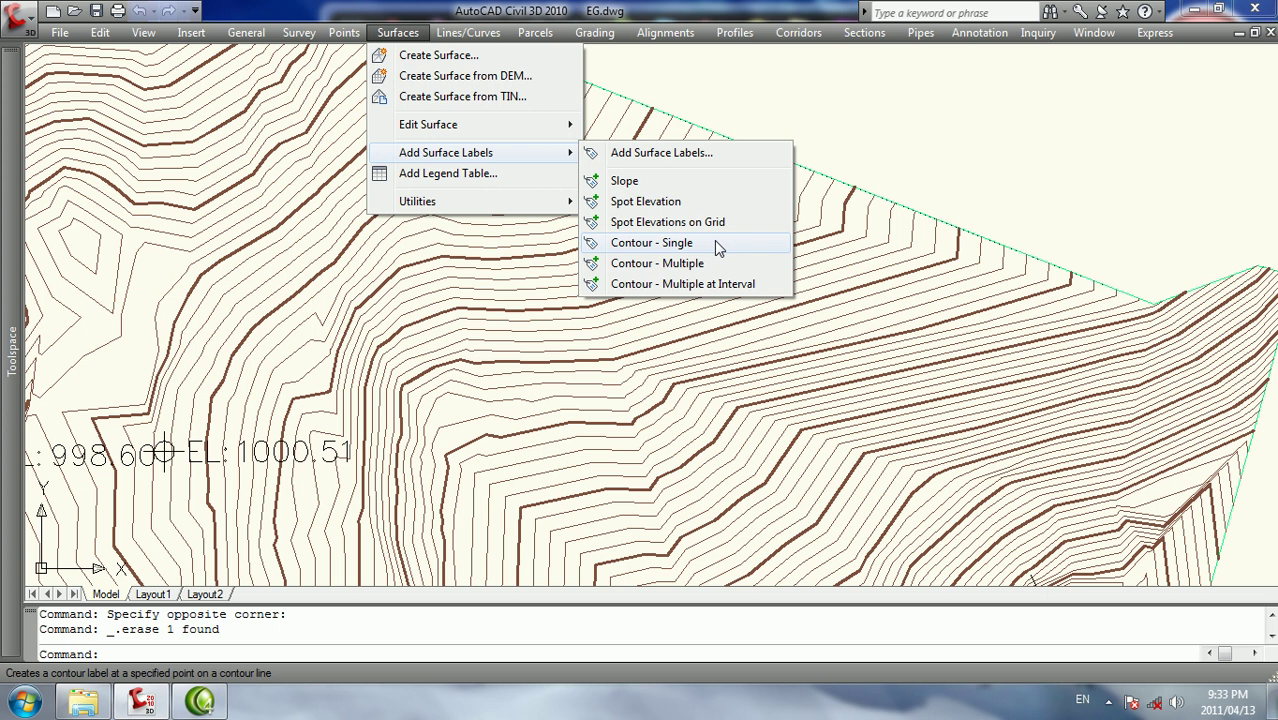
click(233, 450)
click(233, 450)
text(e)
key(Return)
Pan to another leftover spot elevation label and erase it
scroll(243, 462, down, 4)
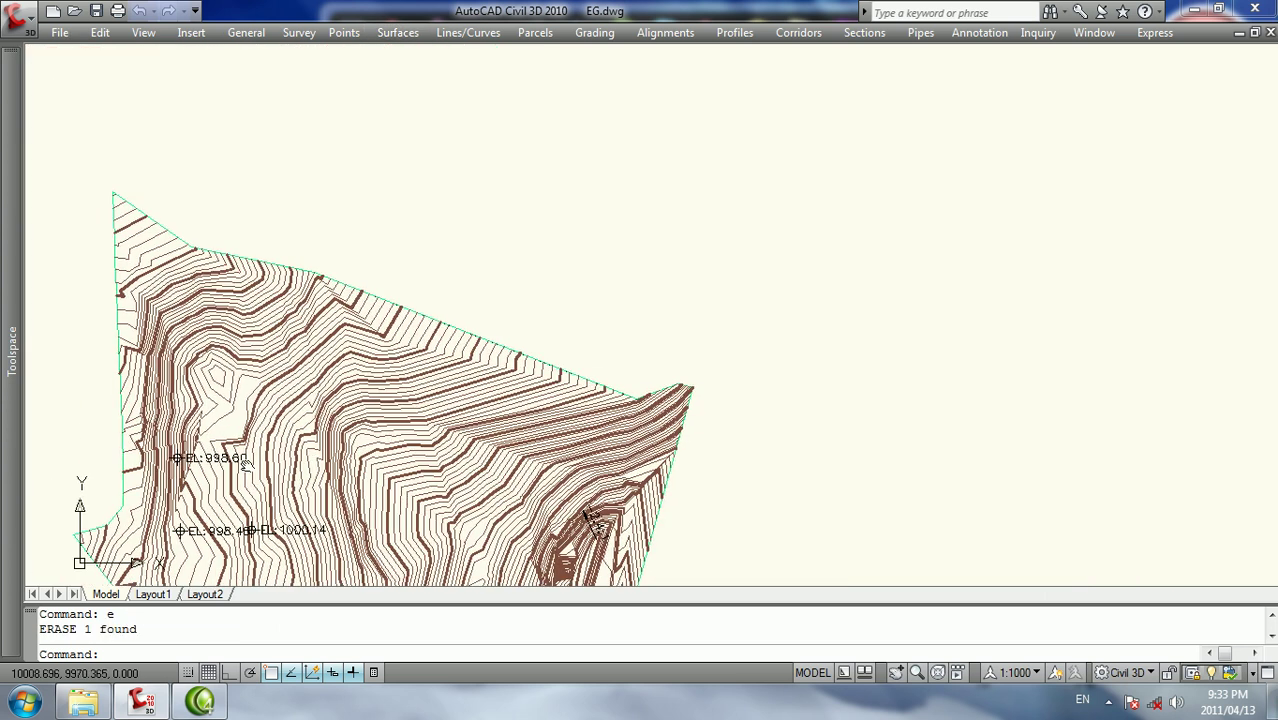
middle_drag(243, 462, 327, 460)
middle_drag(322, 543, 322, 425)
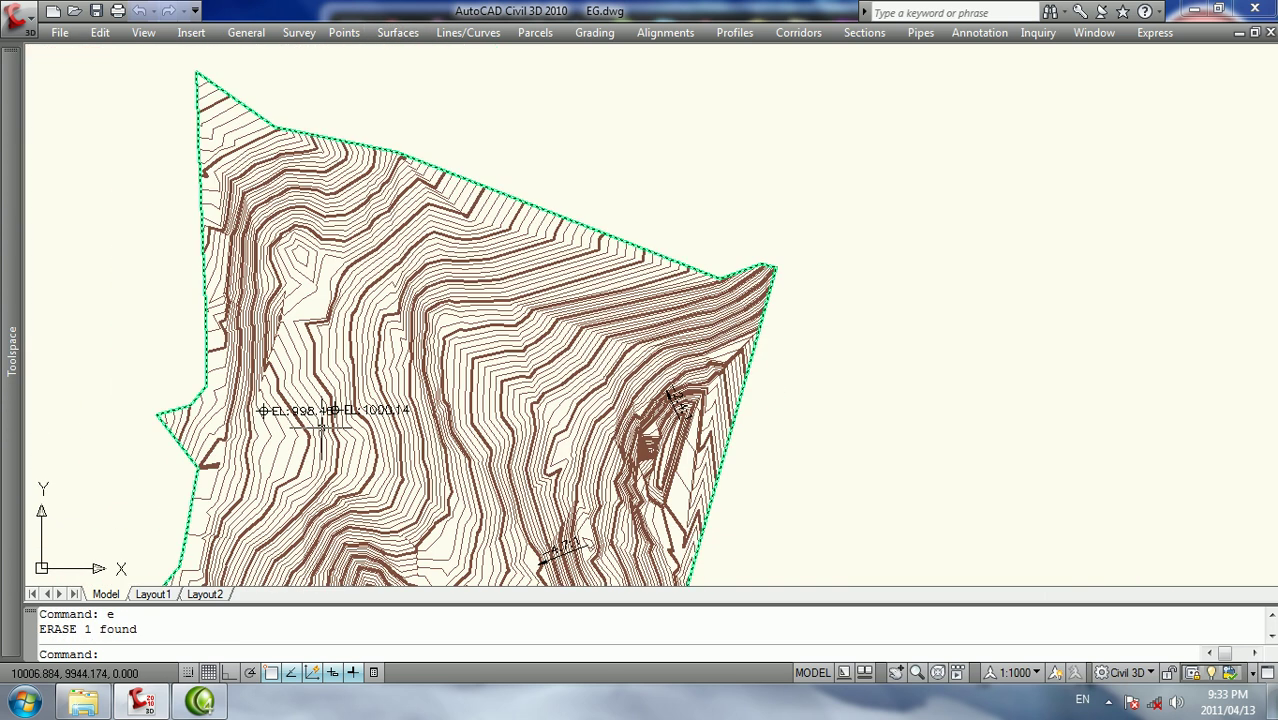
scroll(350, 420, up, 3)
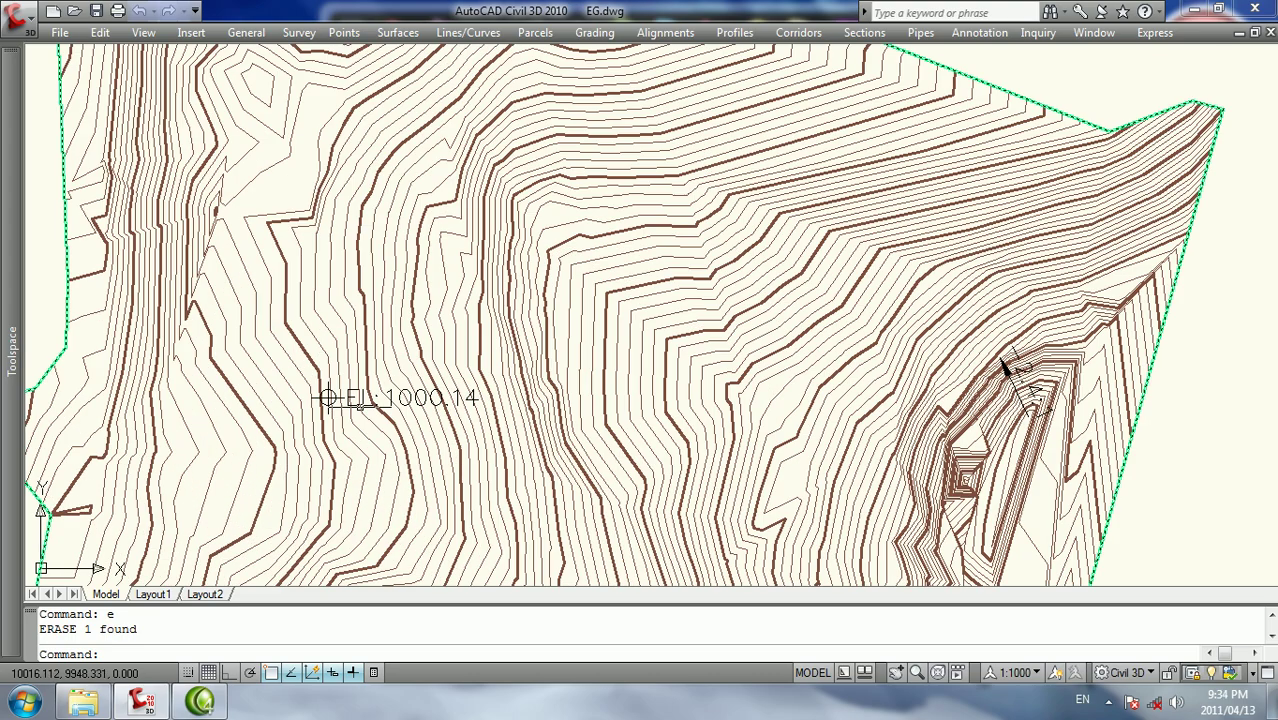
scroll(328, 398, down, 4)
scroll(432, 250, up, 2)
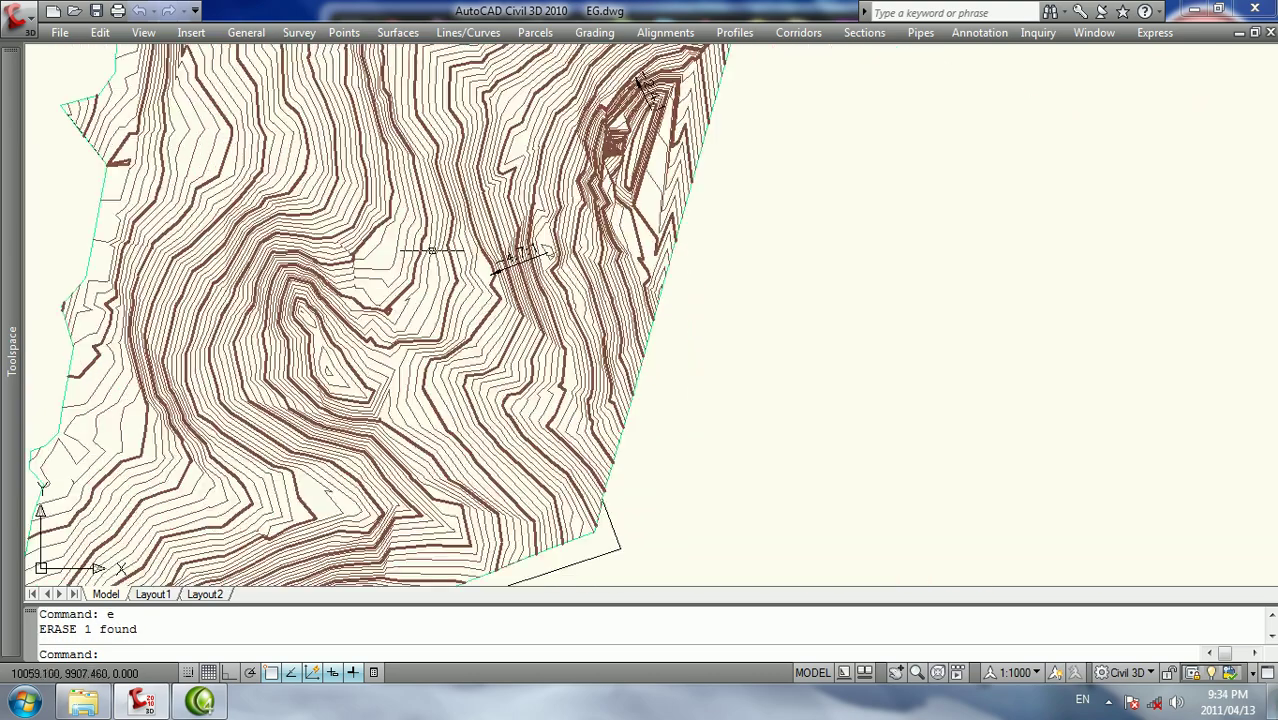
scroll(432, 250, up, 1)
key(Escape)
click(590, 253)
text(e)
key(Return)
Select the spot elevation label near the peak and enter E to erase it
scroll(625, 183, down, 2)
scroll(625, 183, up, 3)
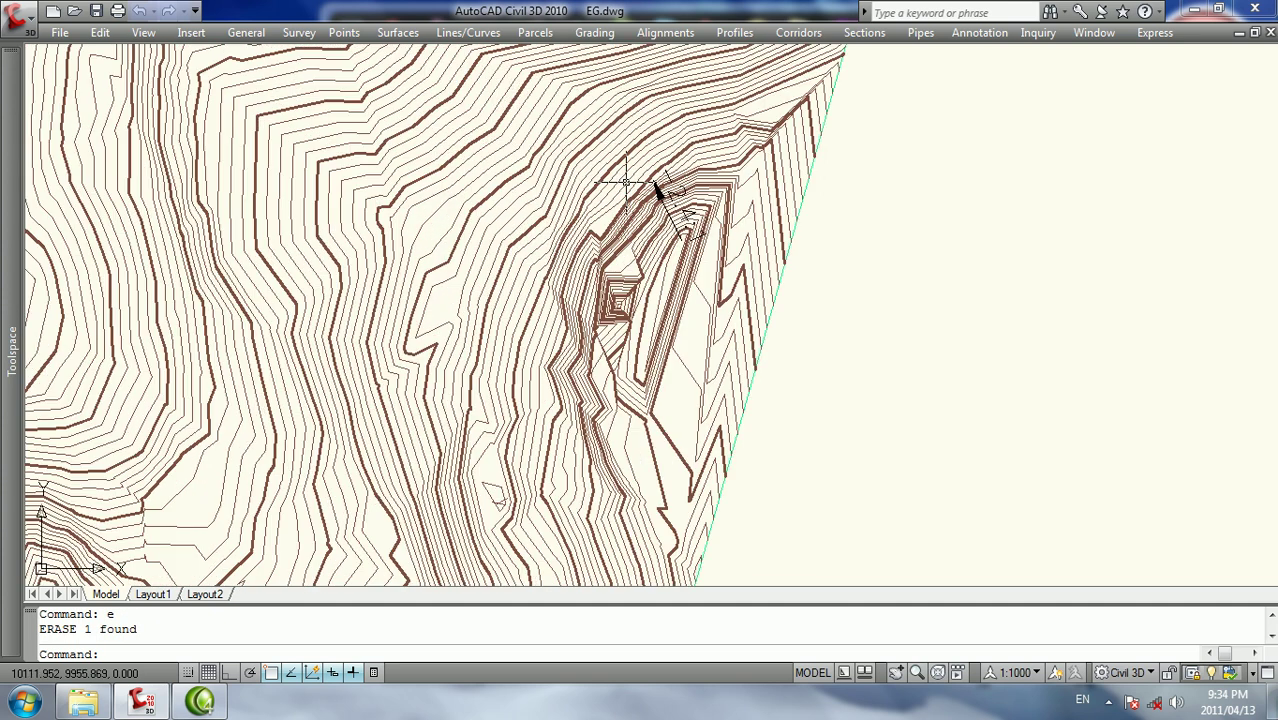
click(670, 195)
text(e)
mouse_move(654, 275)
middle_down()
mouse_move(650, 208)
mouse_move(636, 248)
middle_up()
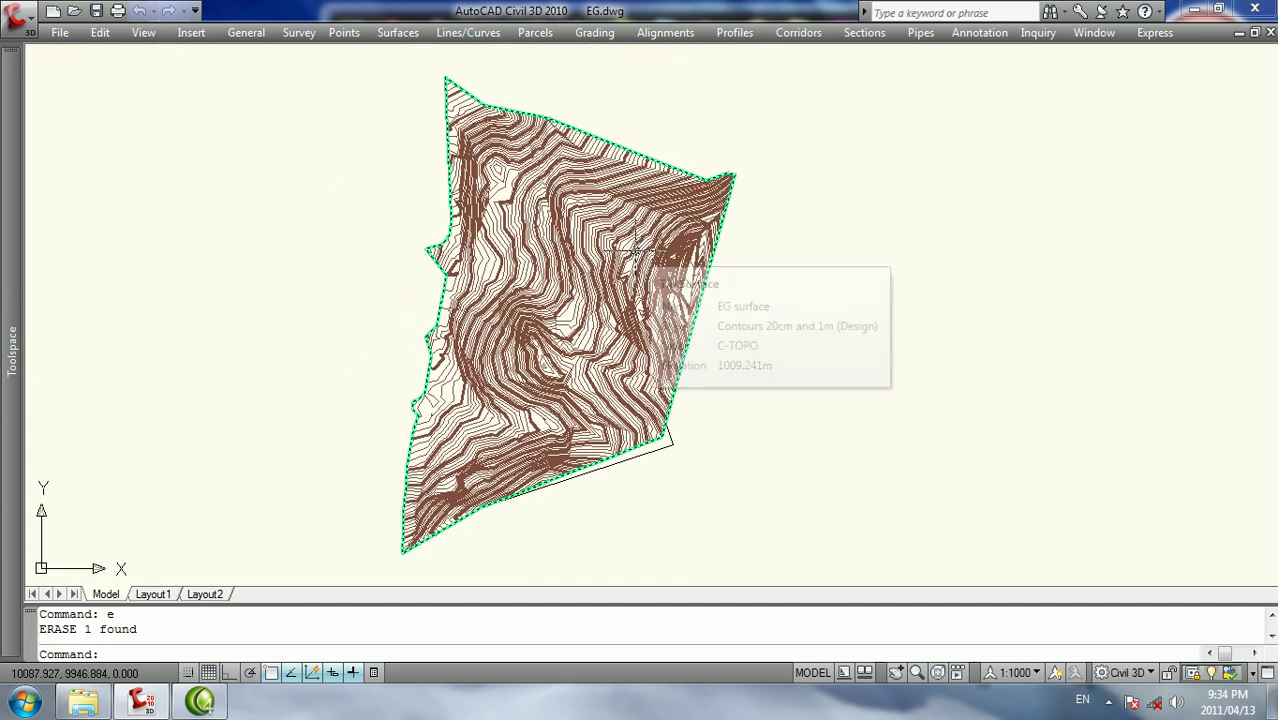
Start Contour - Multiple labelling with the line's first point at the top-left corner
click(386, 36)
mouse_move(446, 152)
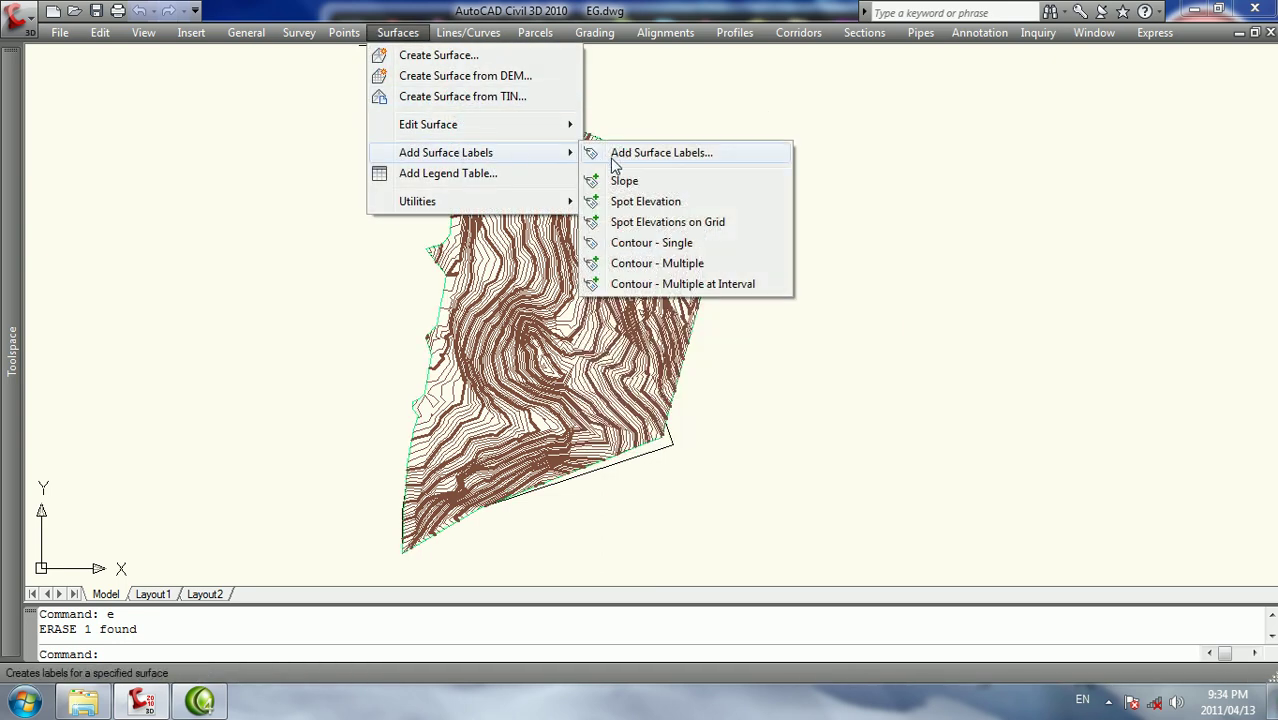
click(672, 264)
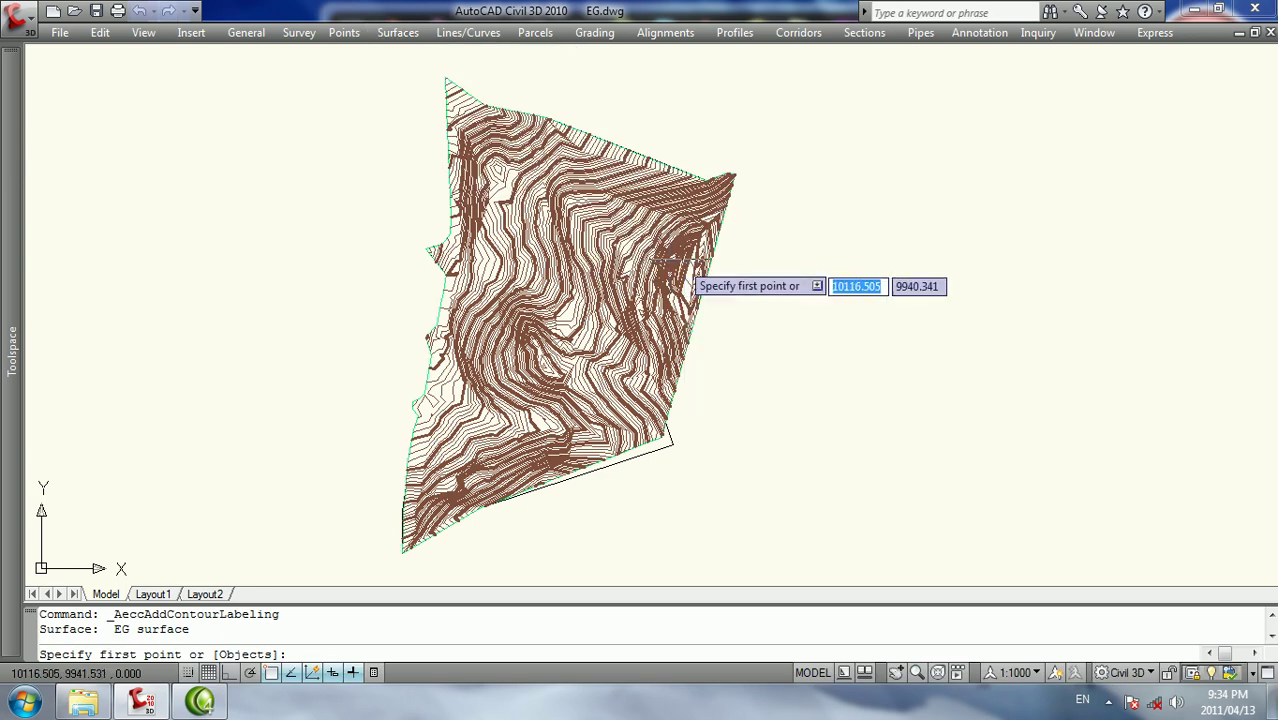
scroll(600, 190, up, 1)
scroll(592, 188, up, 1)
scroll(614, 296, up, 2)
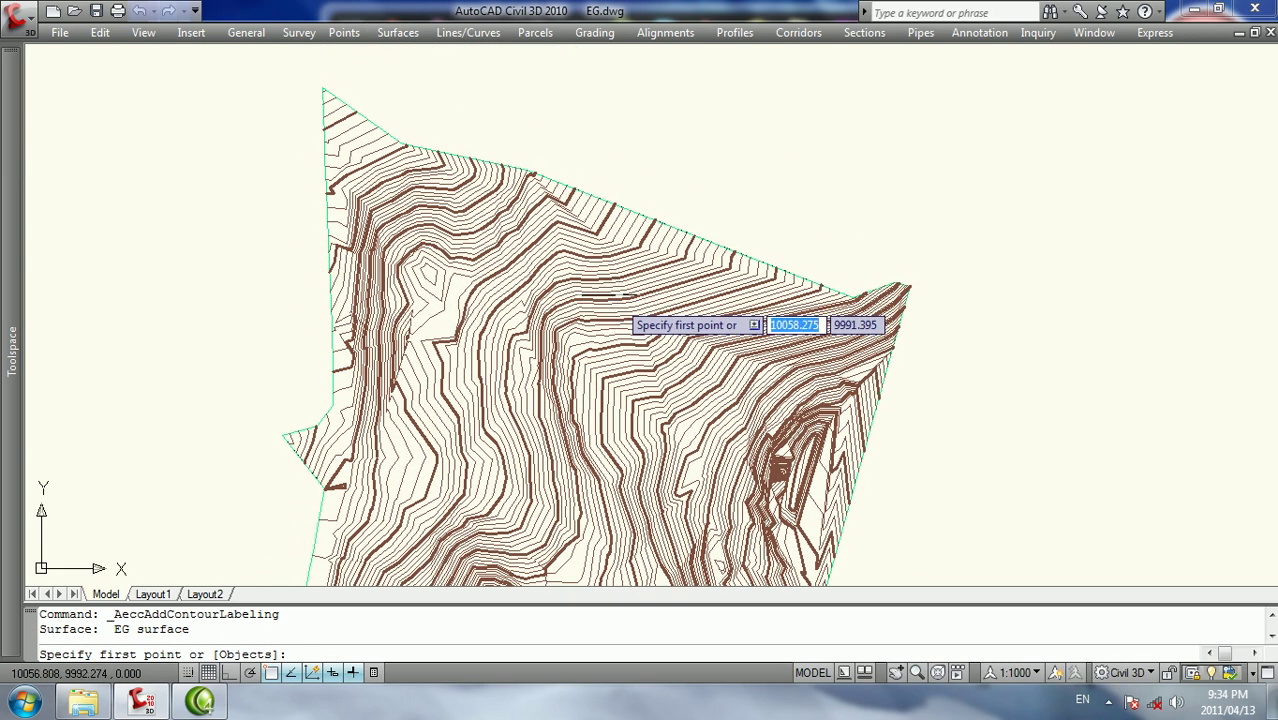
click(330, 106)
End the label line past the right edge, labelling contours 992.80 to 1016.20
scroll(328, 103, down, 4)
scroll(546, 256, up, 2)
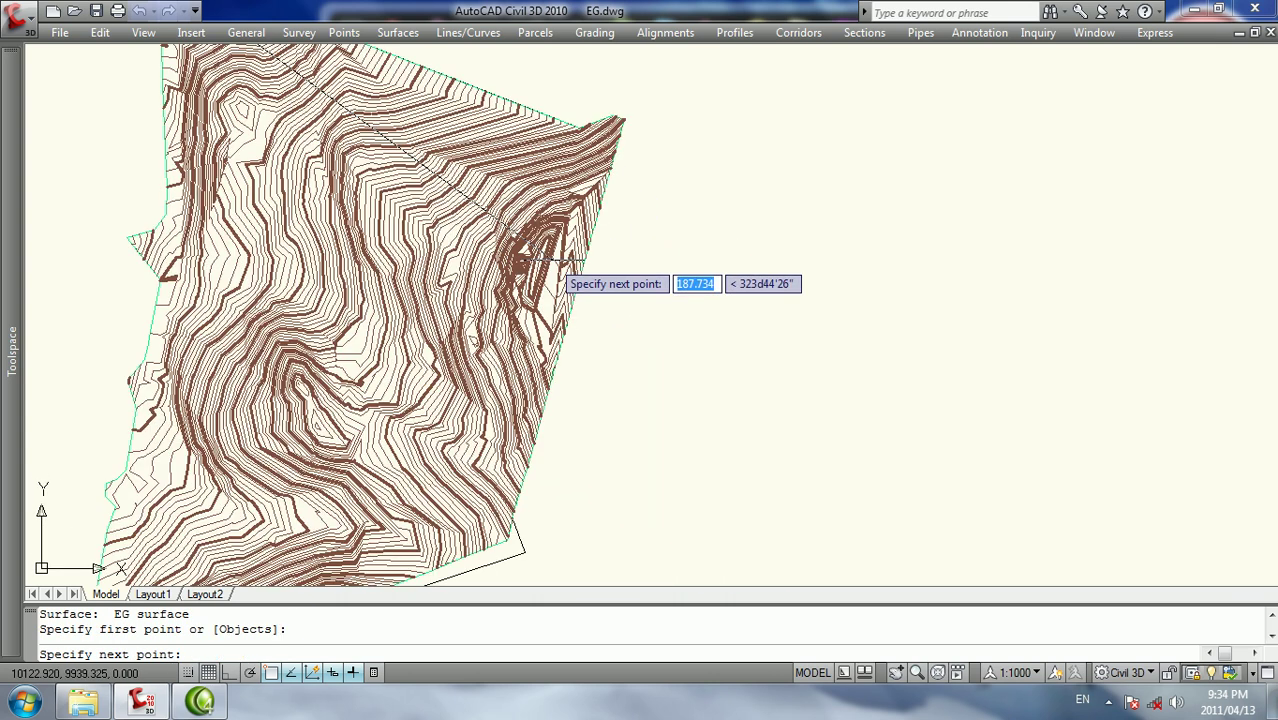
scroll(583, 276, up, 2)
scroll(501, 242, up, 1)
scroll(424, 217, up, 2)
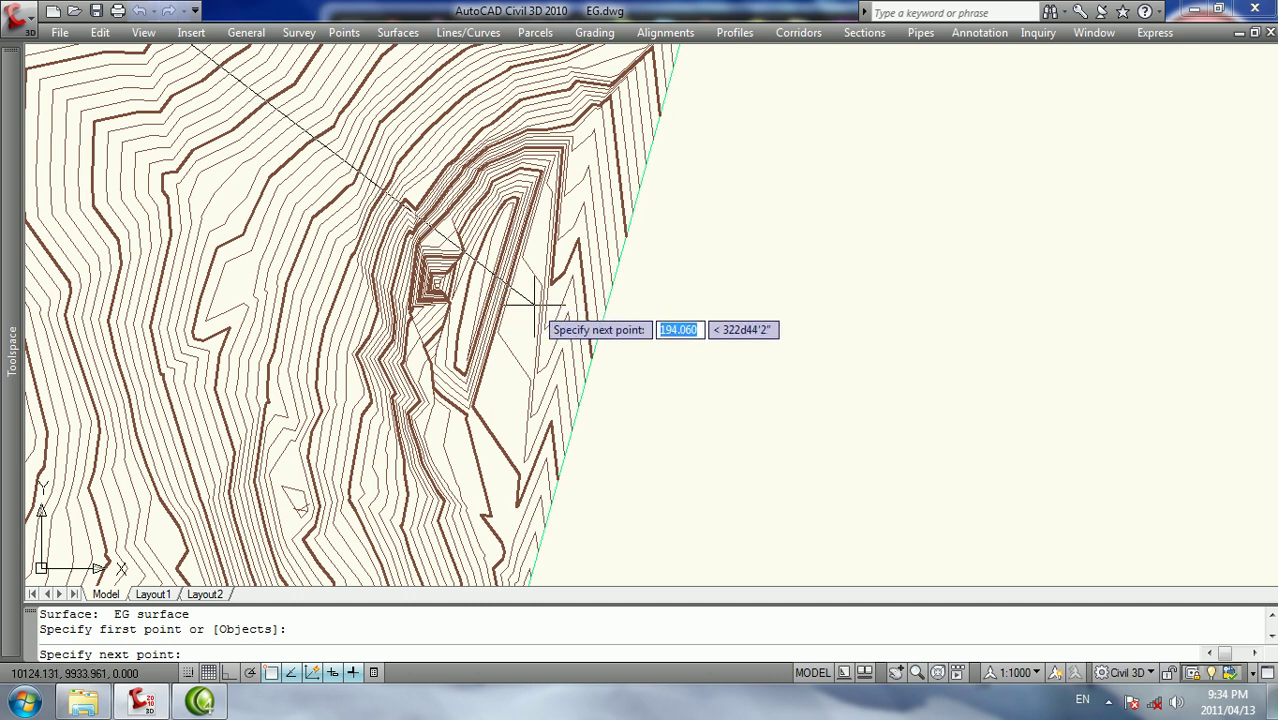
click(595, 290)
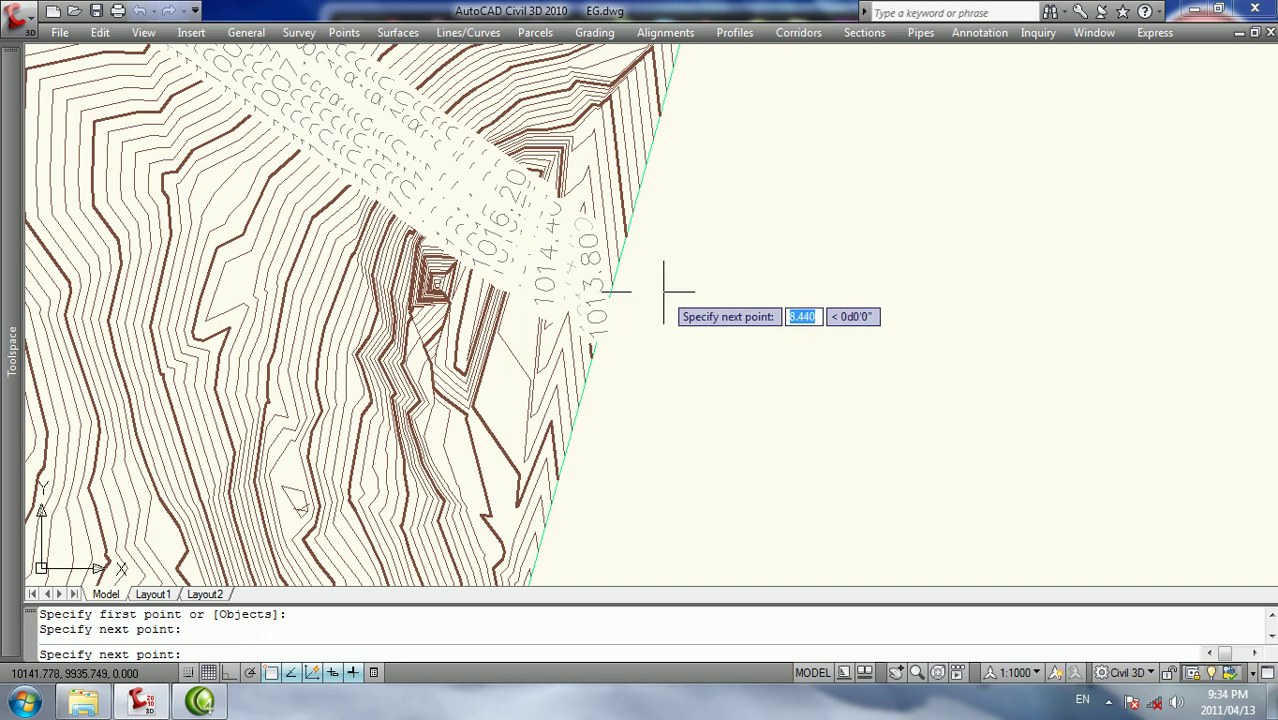
key(Escape)
middle_drag(437, 178, 500, 327)
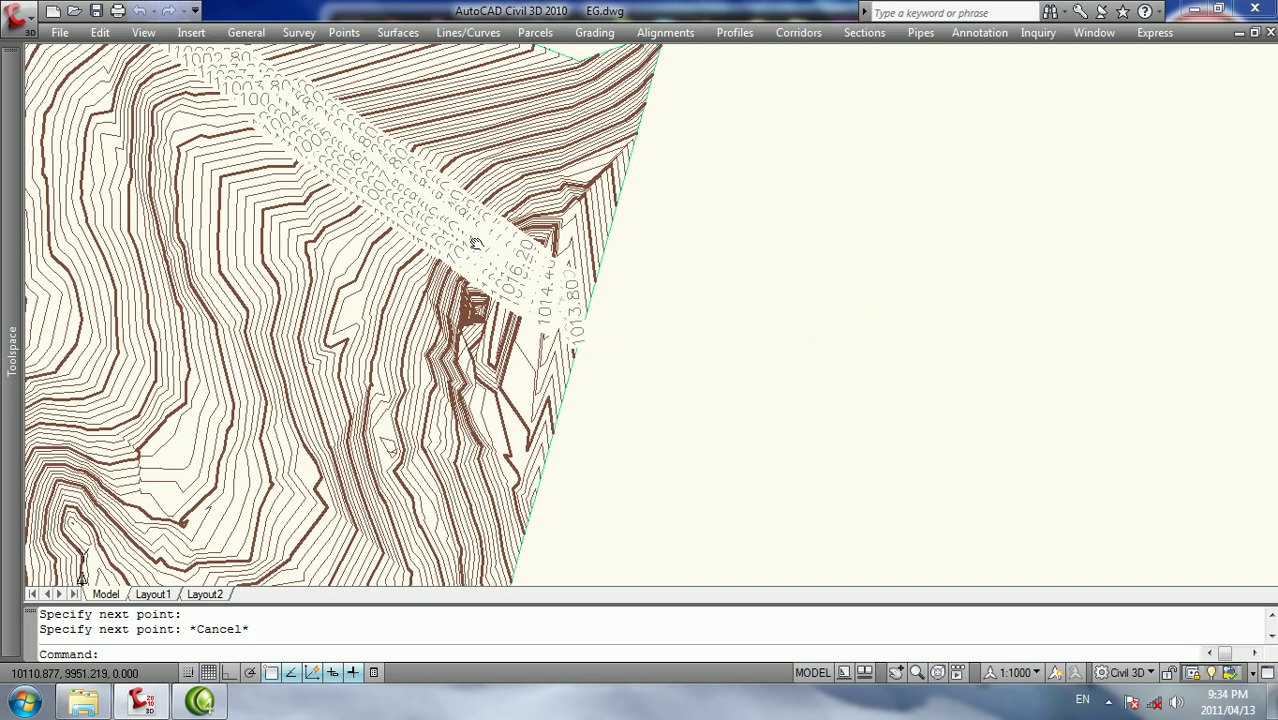
mouse_move(215, 257)
middle_down()
mouse_move(422, 272)
mouse_move(475, 346)
middle_up()
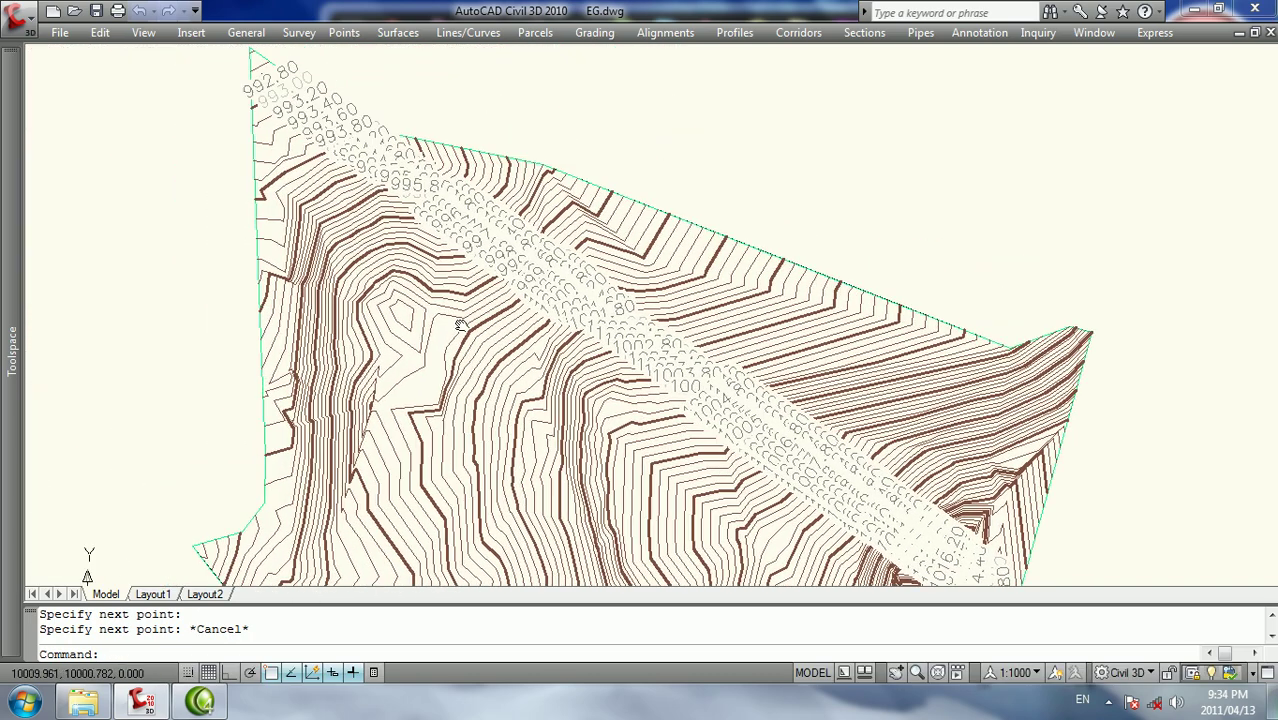
Select the contour label group and show its properties in the Properties palette via Ctrl+1
click(475, 346)
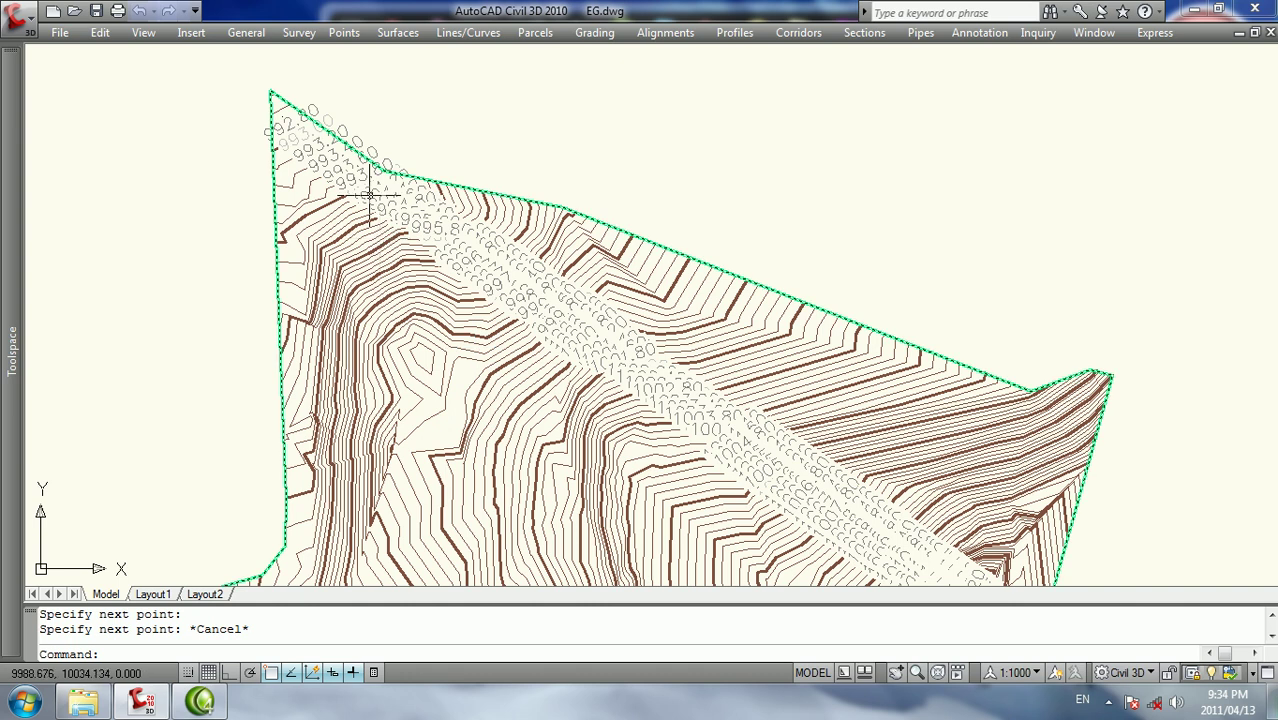
key(ctrl+1)
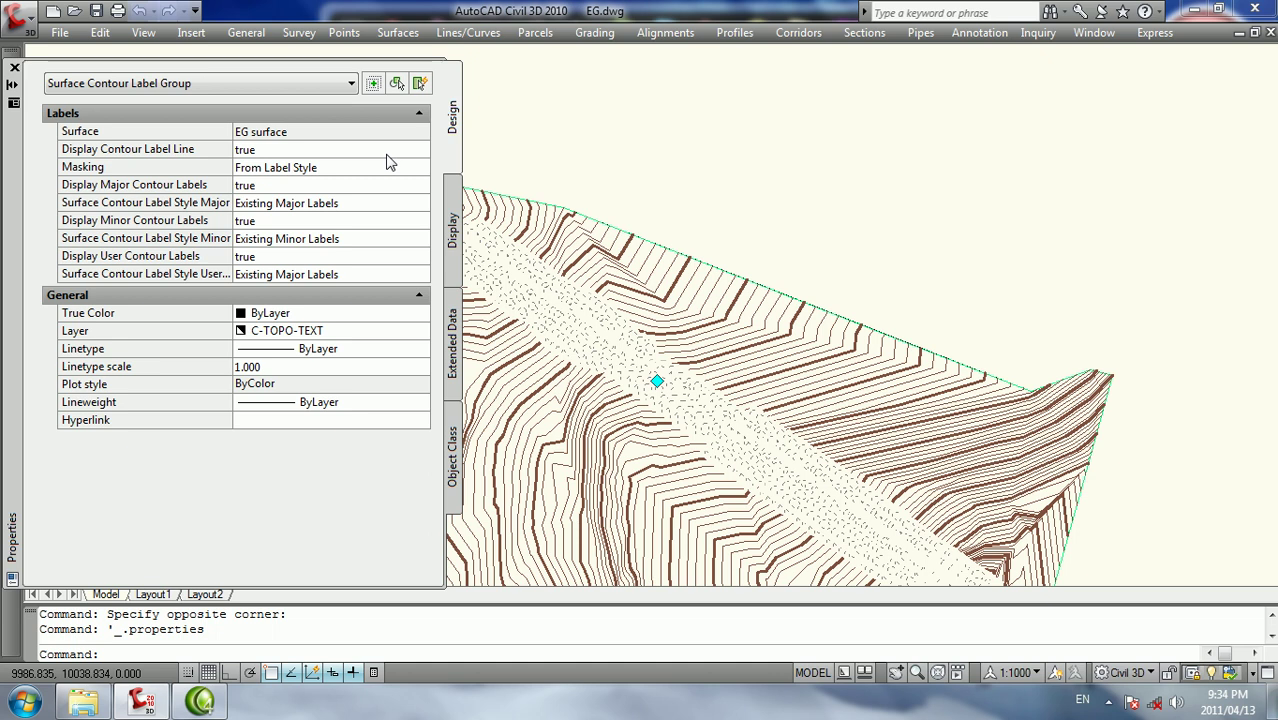
key(Escape)
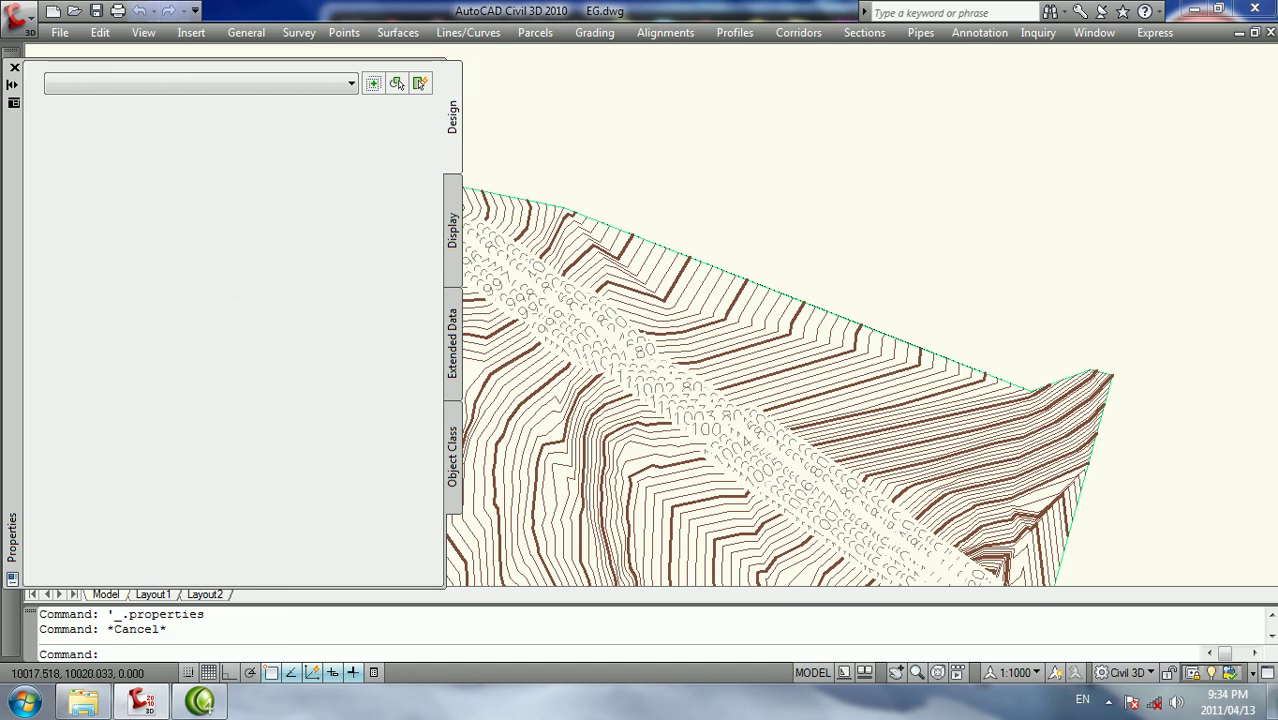
click(580, 297)
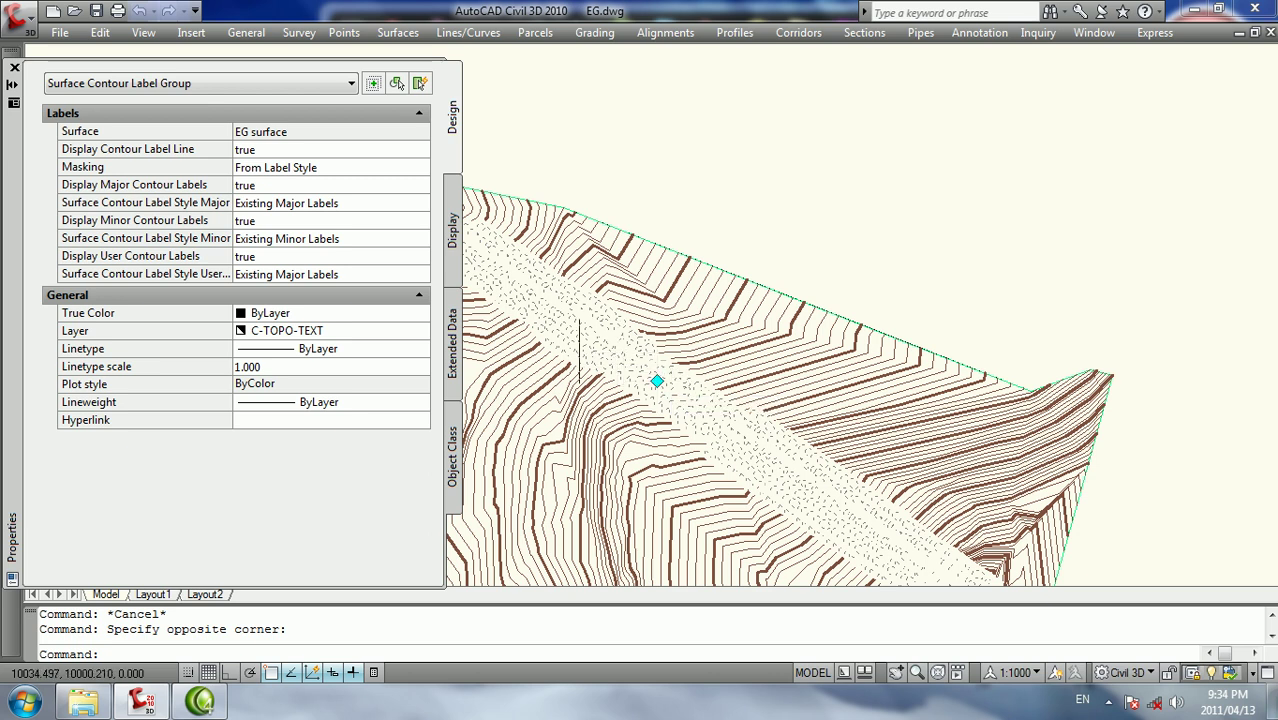
scroll(578, 352, down, 1)
scroll(700, 400, down, 1)
scroll(800, 440, down, 1)
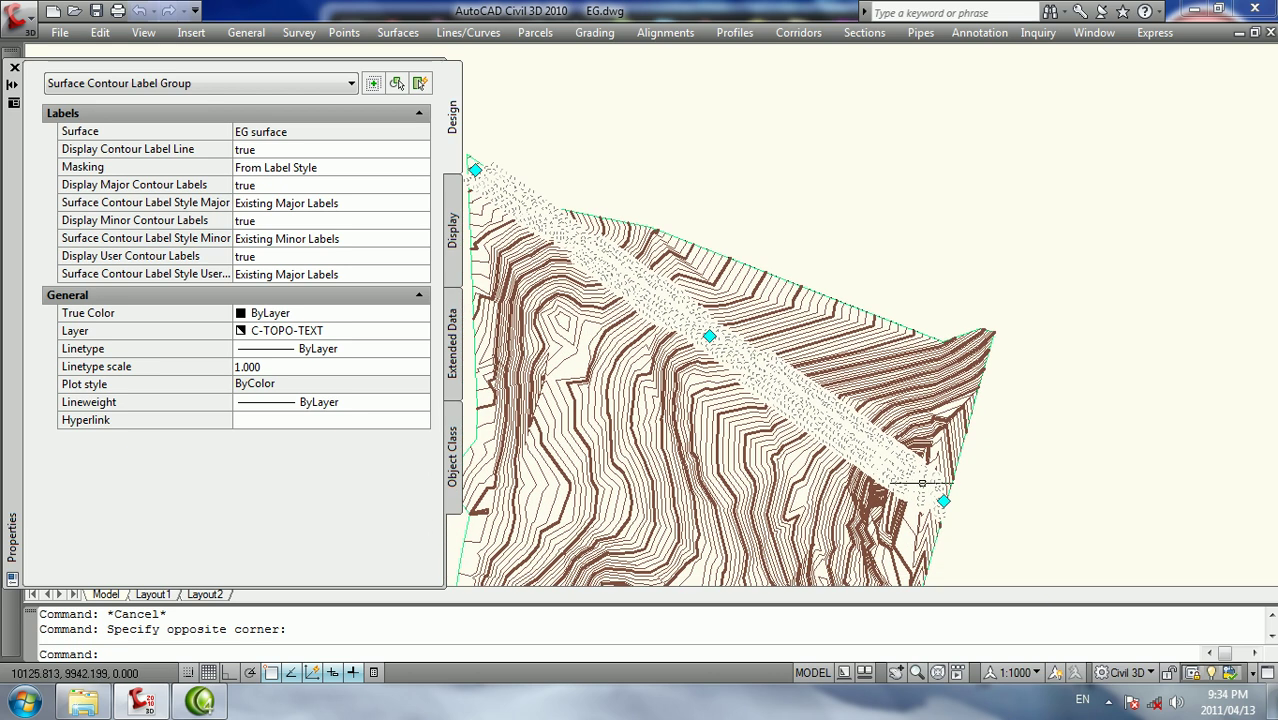
Hide the label group's contour label line
click(295, 151)
click(295, 151)
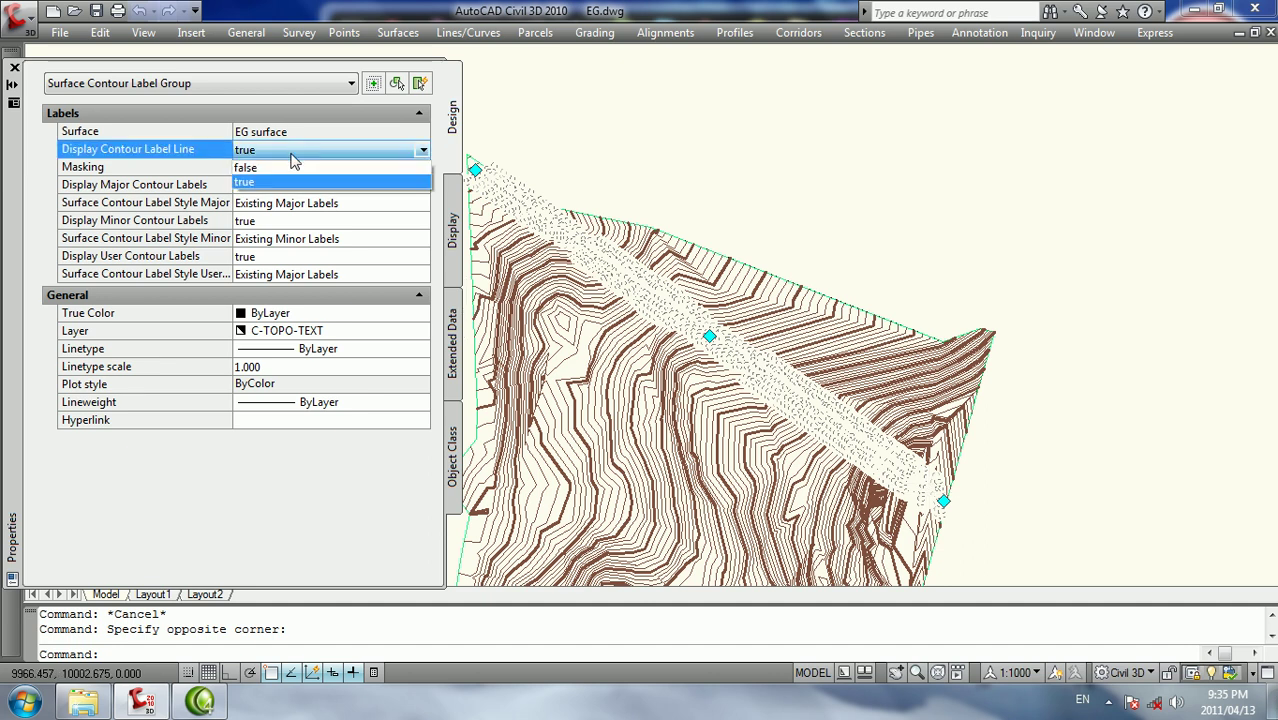
click(295, 168)
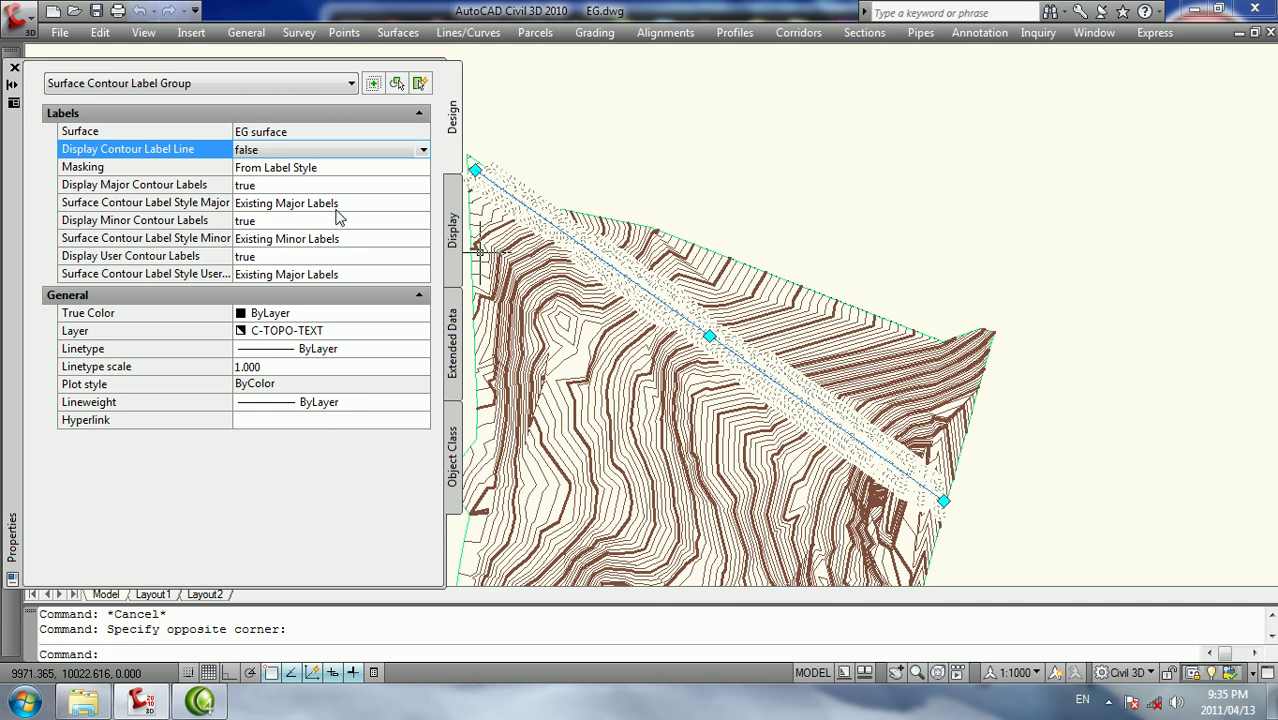
Set Display Minor Contour Labels to false, keeping only major labels
click(313, 220)
click(313, 220)
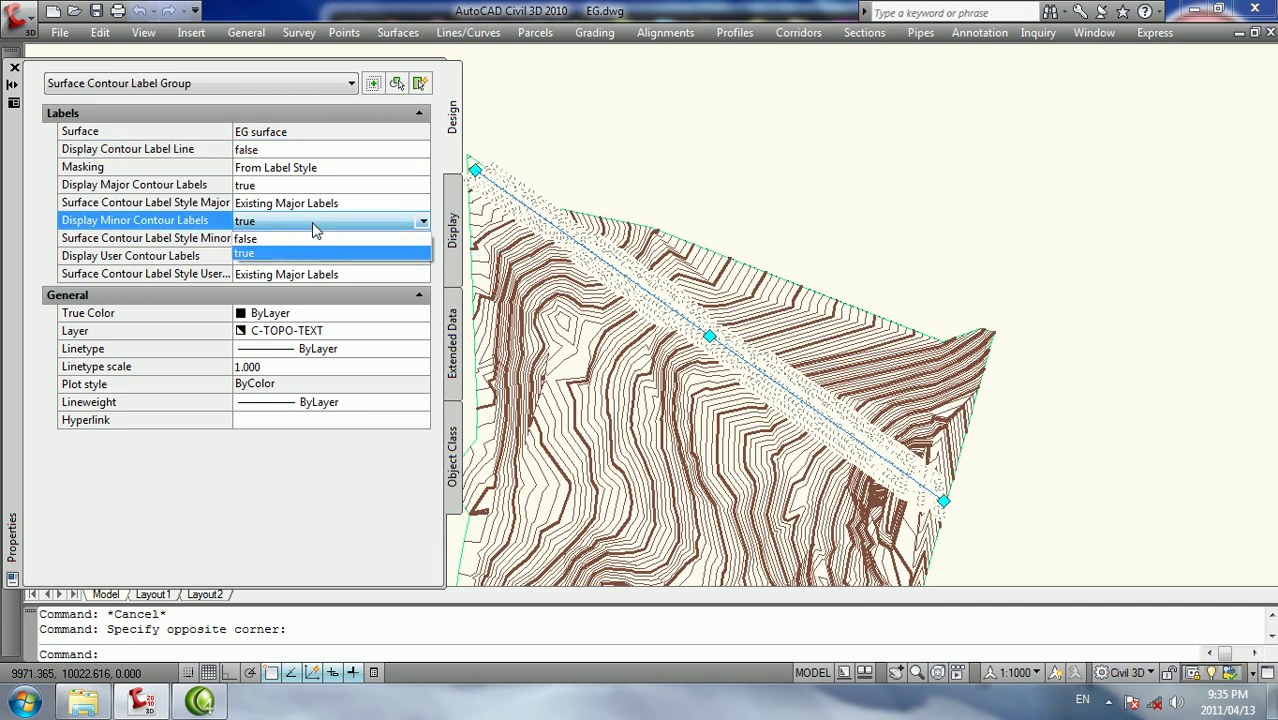
click(326, 243)
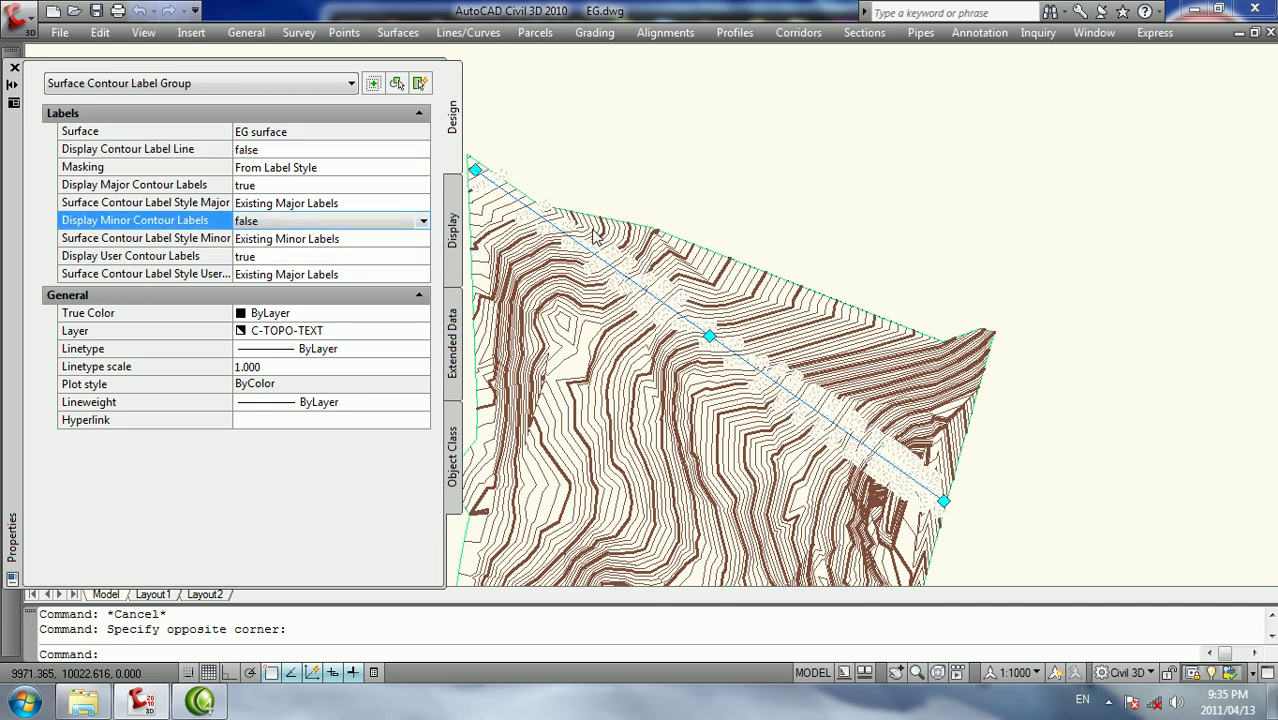
scroll(600, 230, up, 2)
scroll(690, 200, up, 2)
scroll(800, 178, up, 2)
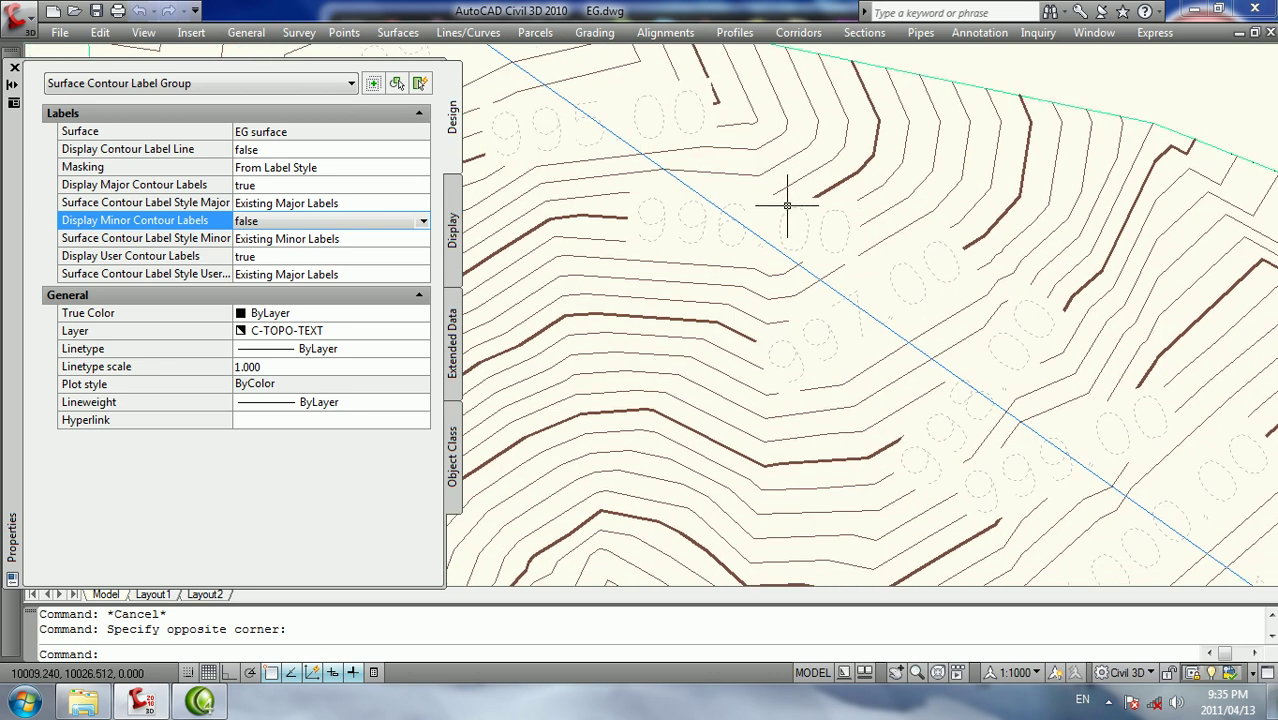
scroll(828, 183, down, 2)
scroll(828, 183, down, 1)
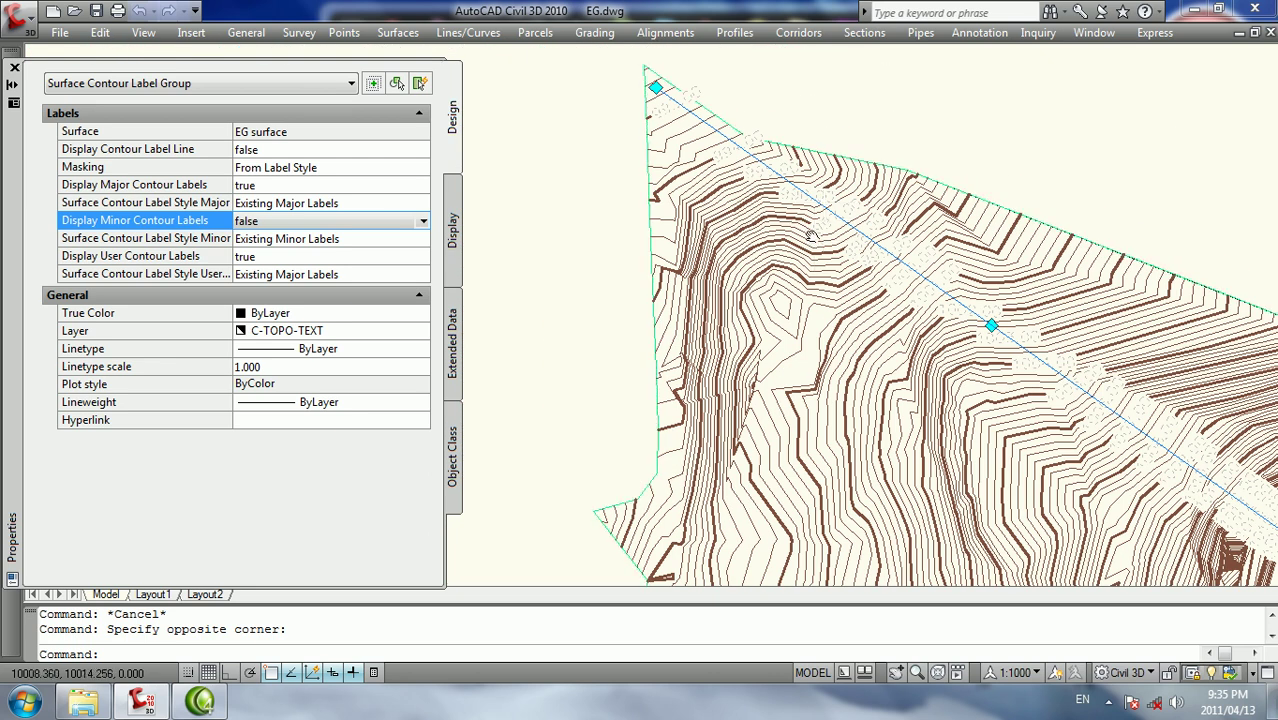
scroll(820, 240, down, 1)
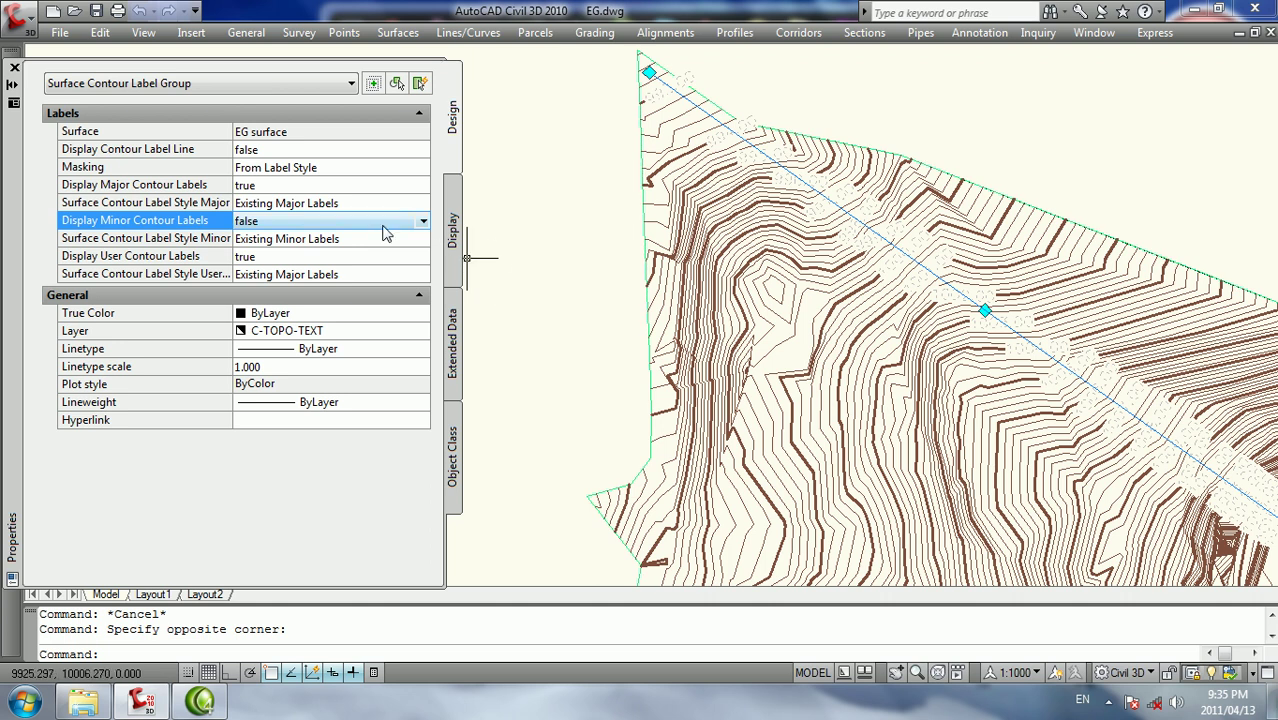
click(309, 168)
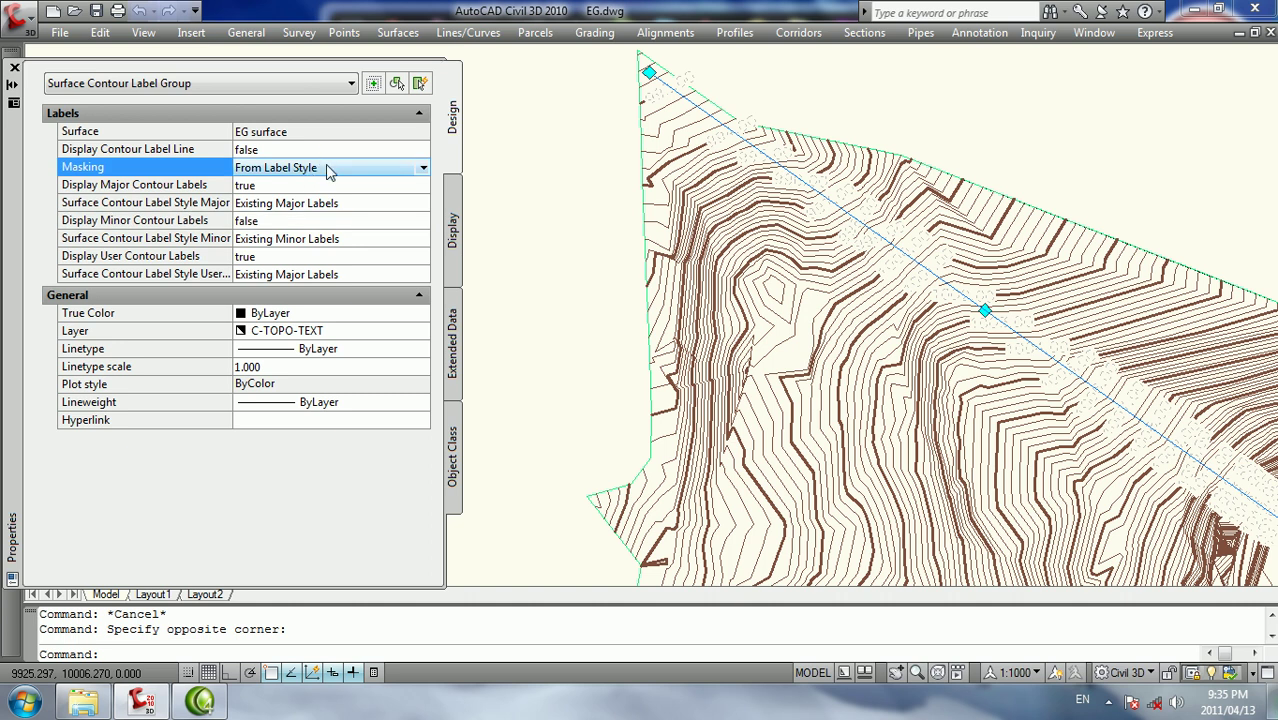
Set the label group's Masking to Contour Line Only and zoom in to check the labels
click(328, 168)
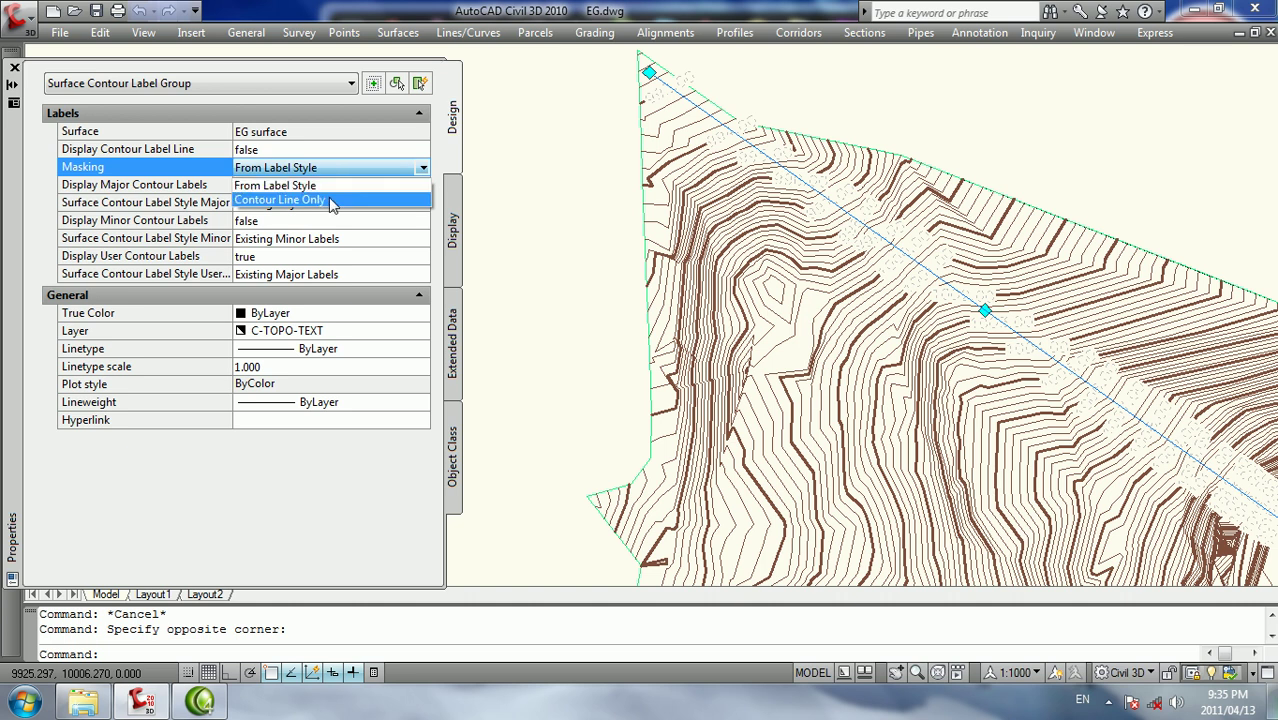
click(332, 200)
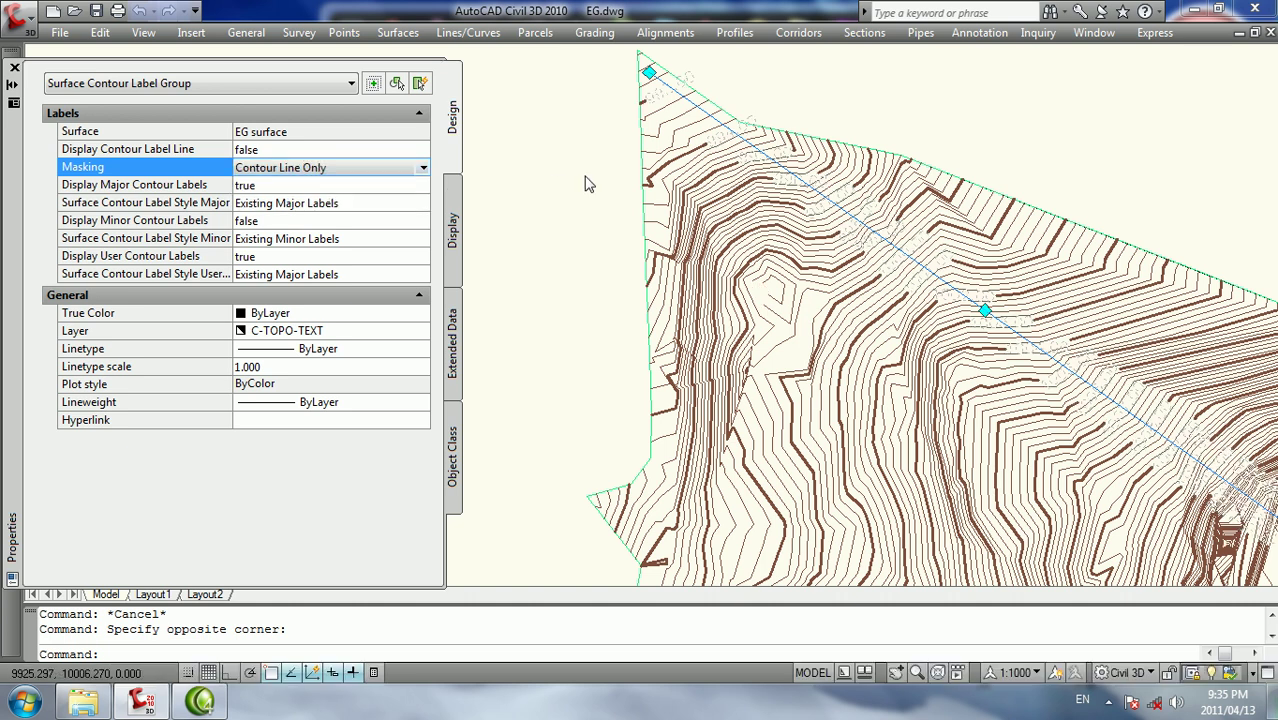
scroll(876, 194, up, 3)
scroll(817, 200, up, 2)
scroll(800, 183, up, 2)
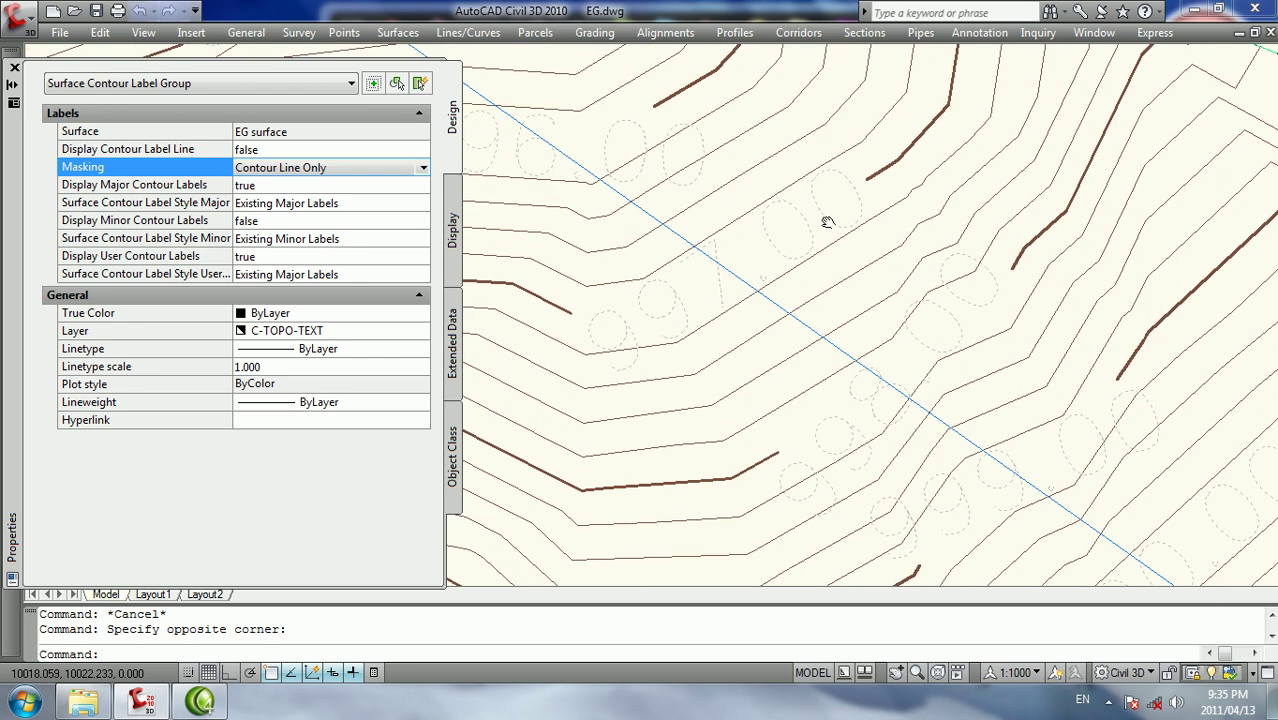
scroll(916, 171, up, 2)
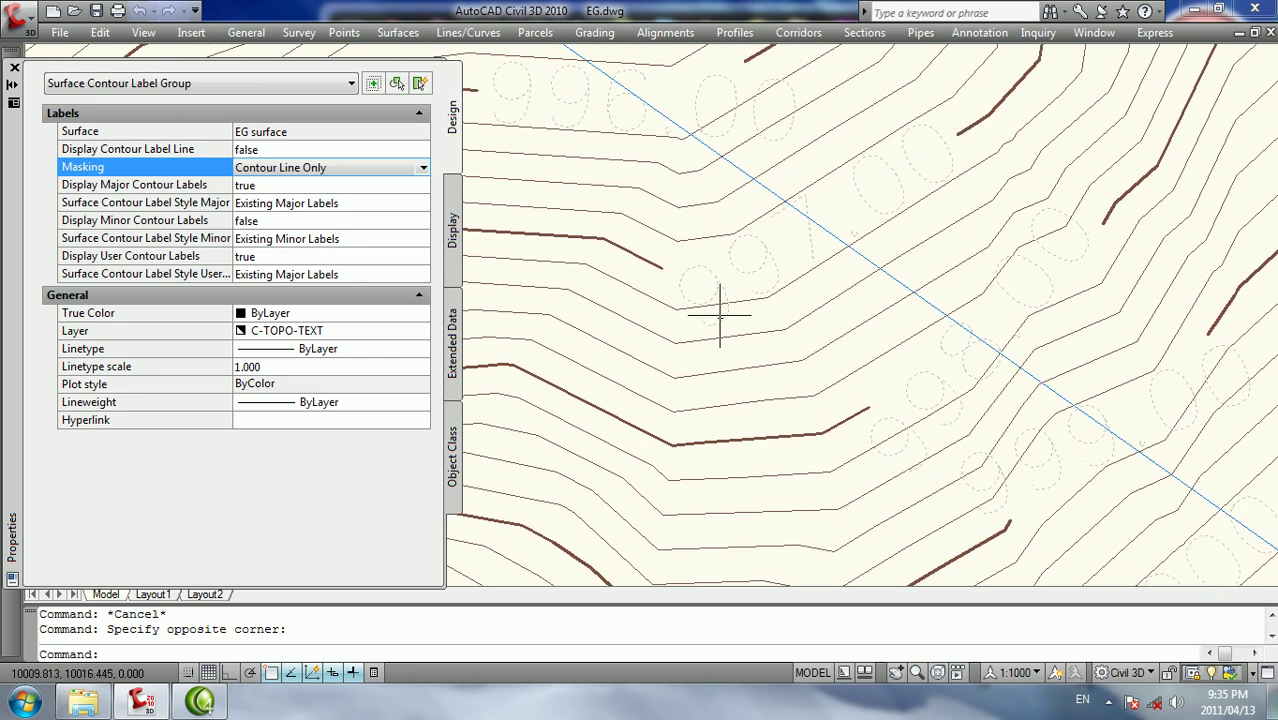
scroll(730, 308, up, 2)
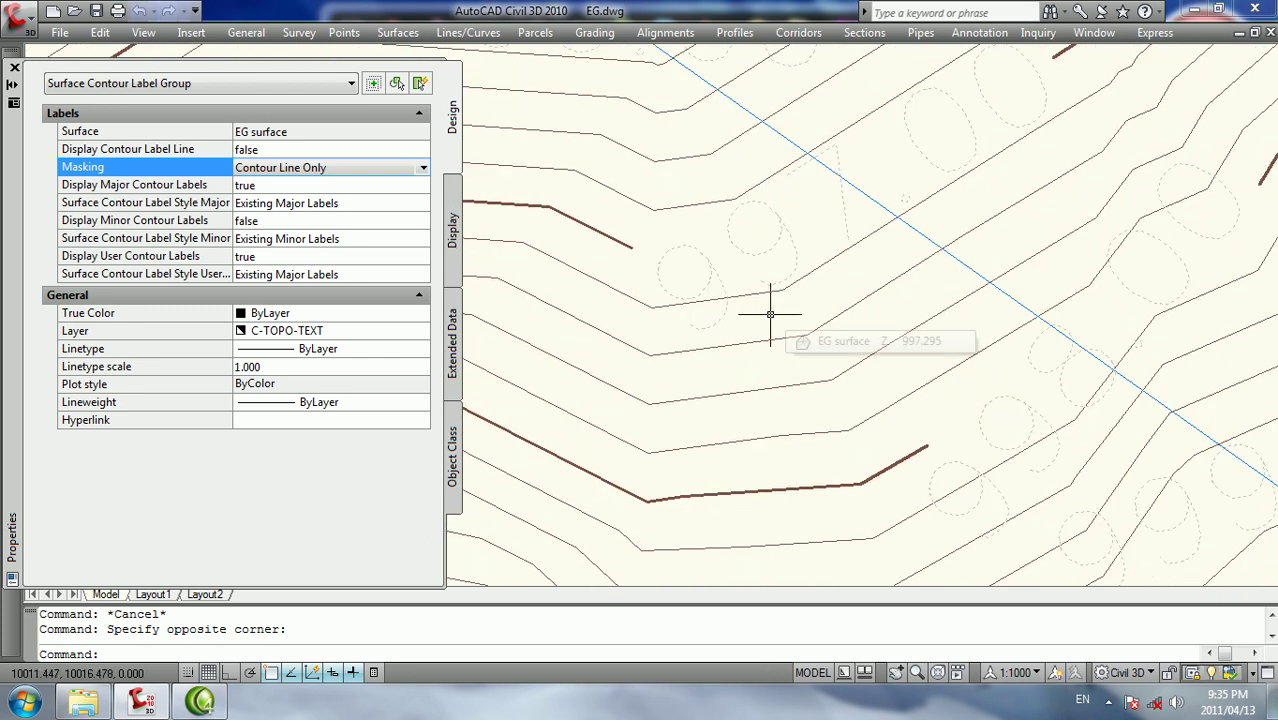
scroll(765, 310, down, 2)
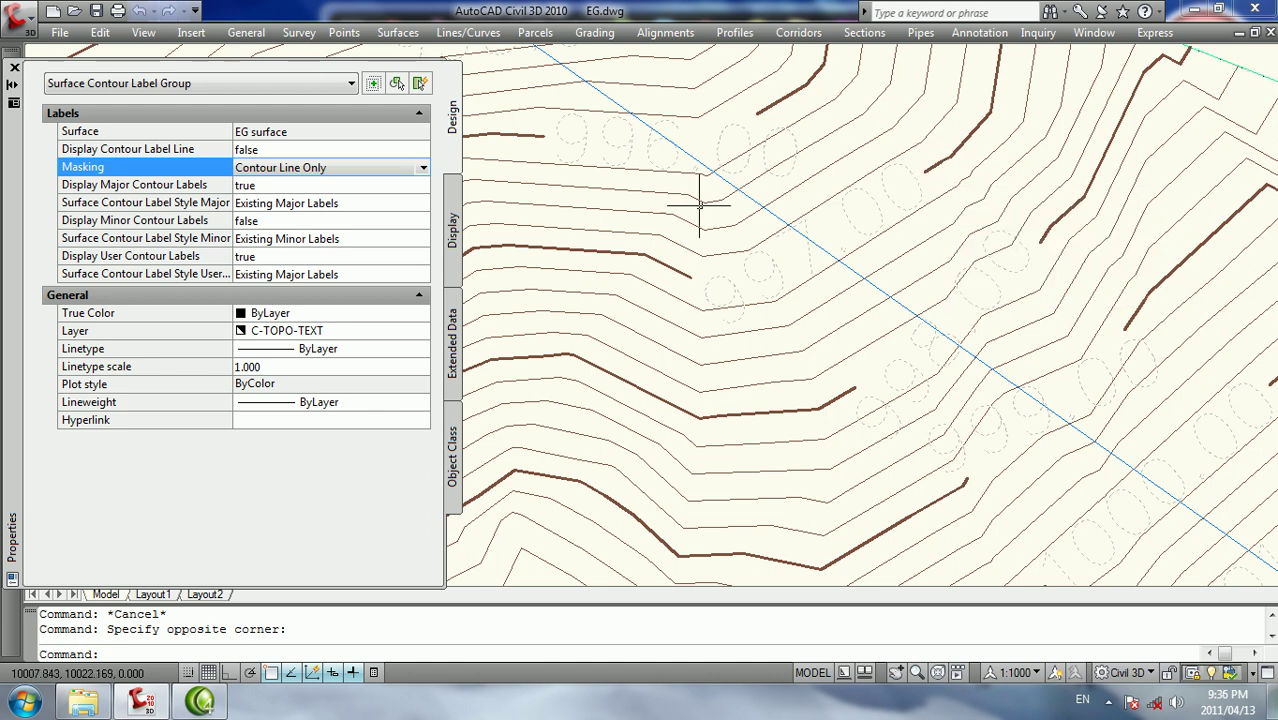
Close the label group's Properties palette and zoom in on the EG surface contours
click(14, 69)
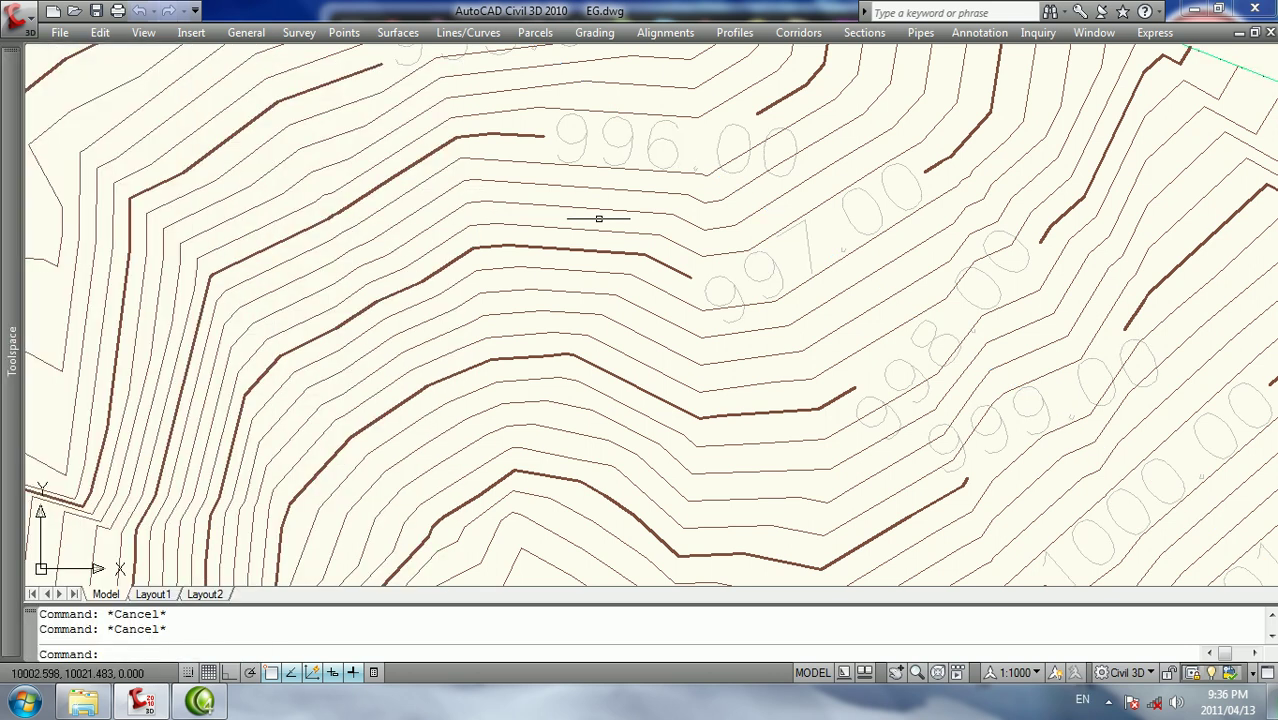
scroll(597, 219, down, 3)
scroll(614, 327, up, 2)
scroll(478, 347, up, 2)
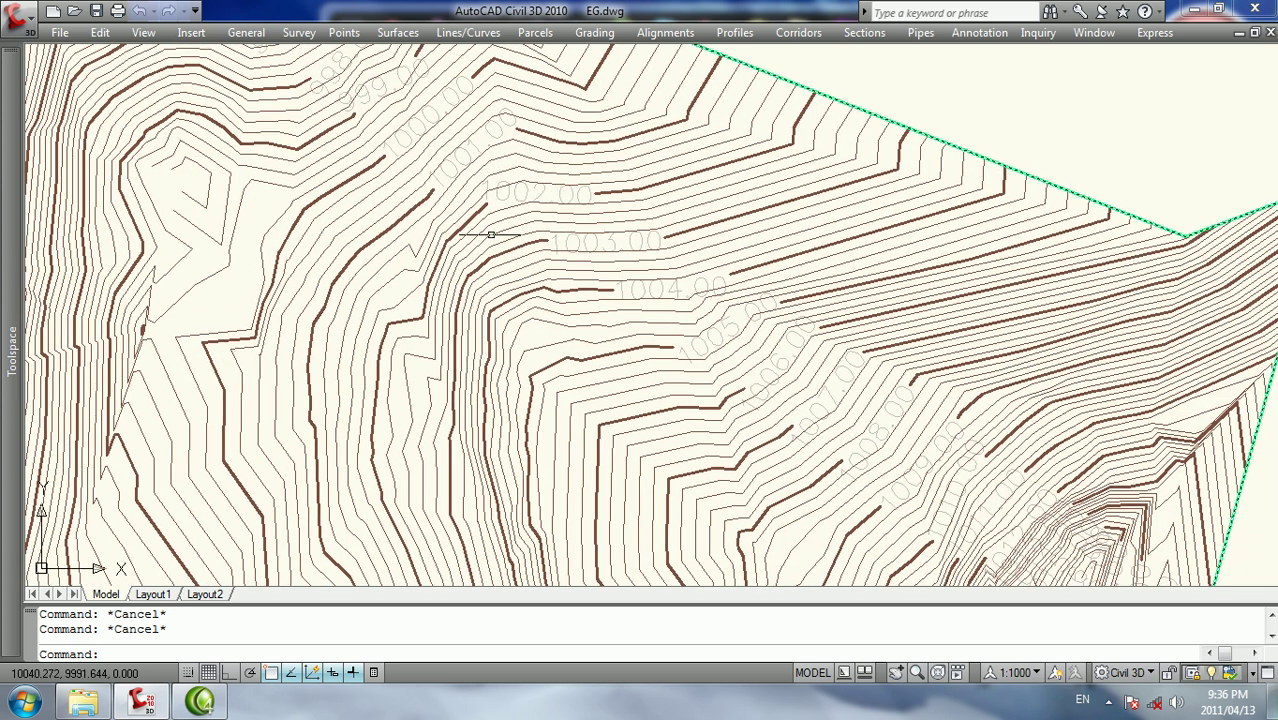
scroll(571, 251, up, 2)
scroll(628, 266, up, 2)
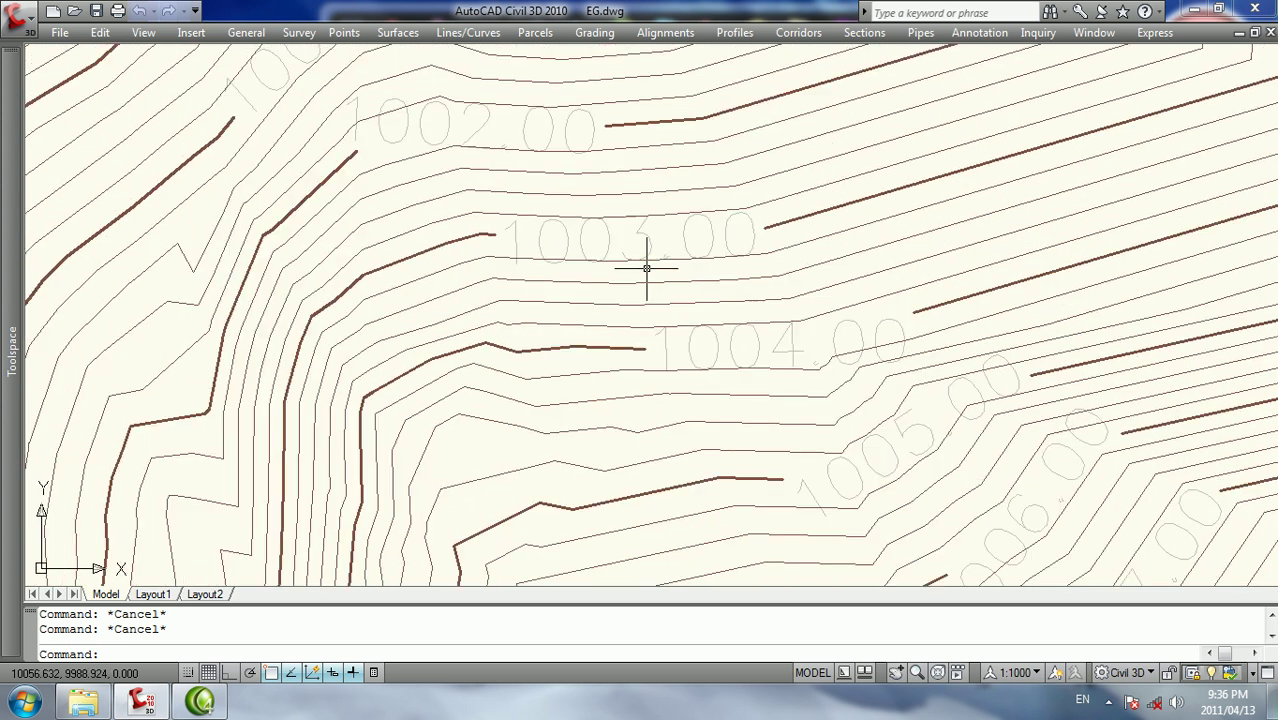
mouse_move(654, 264)
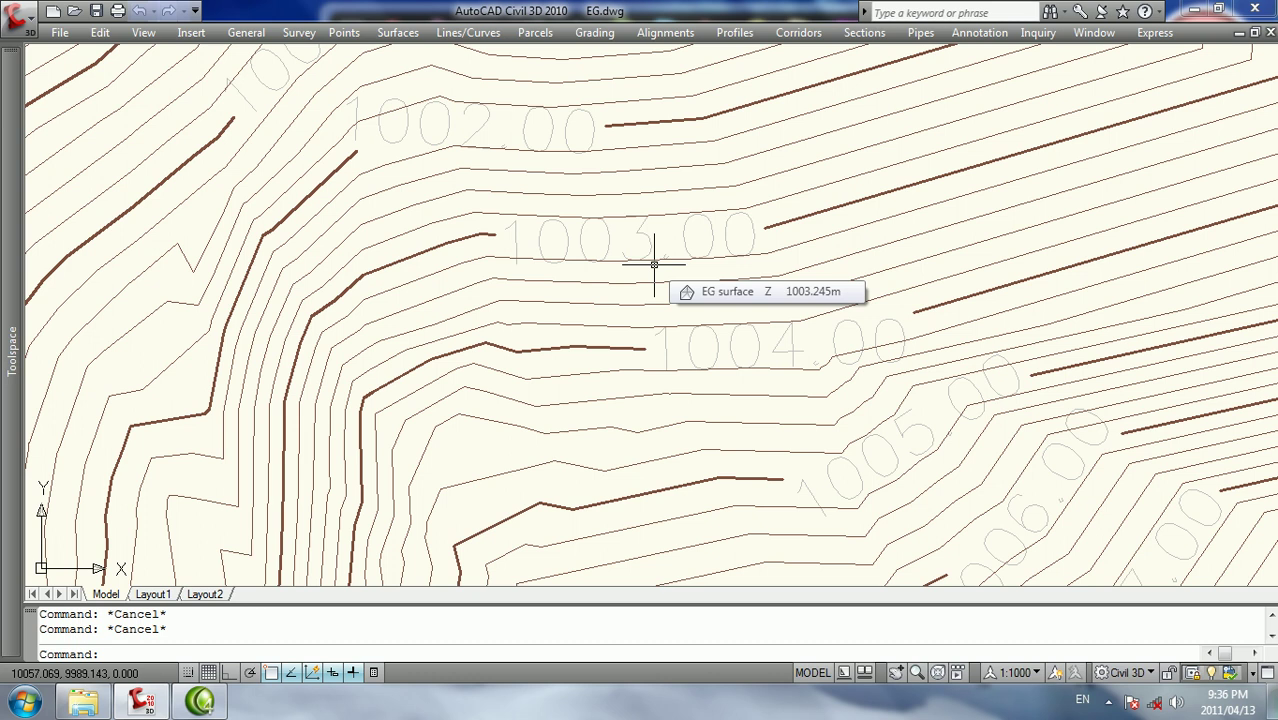
scroll(659, 237, down, 2)
scroll(511, 257, down, 3)
scroll(542, 194, down, 3)
Pan and zoom across the EG surface to inspect the major contour labels from 993.00 upward
middle_drag(676, 243, 575, 311)
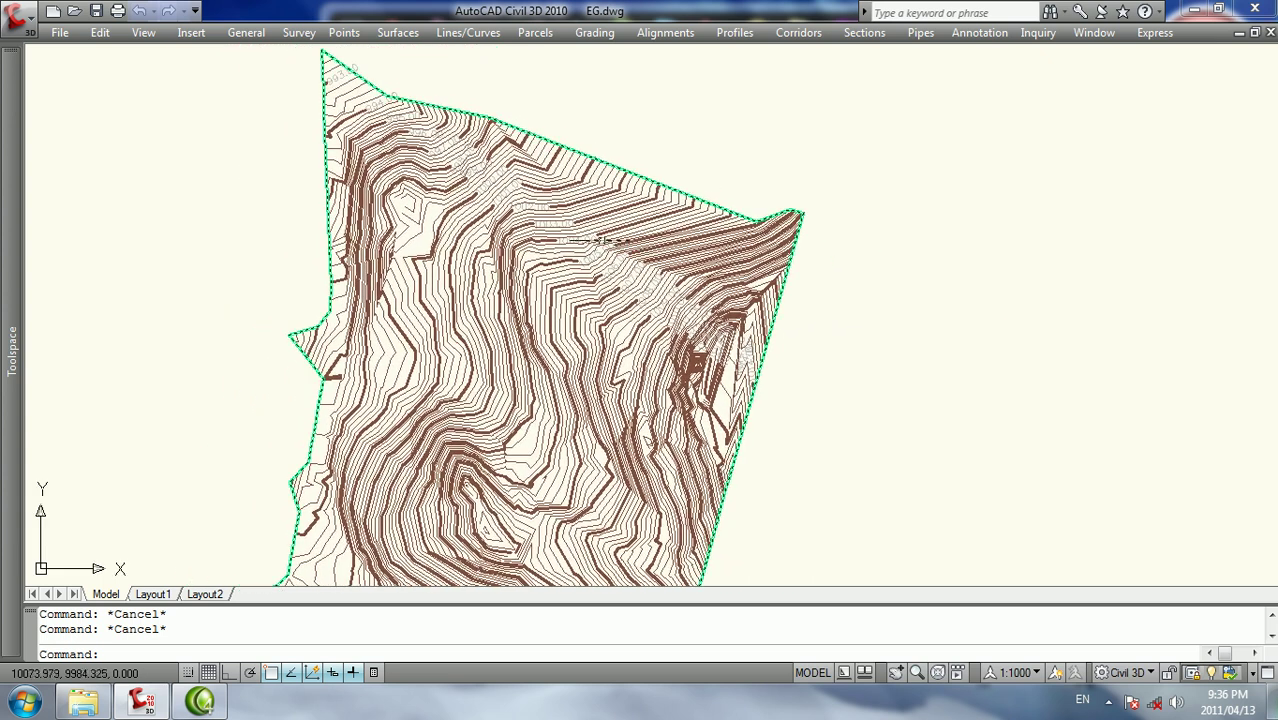
scroll(421, 194, up, 3)
scroll(447, 200, up, 3)
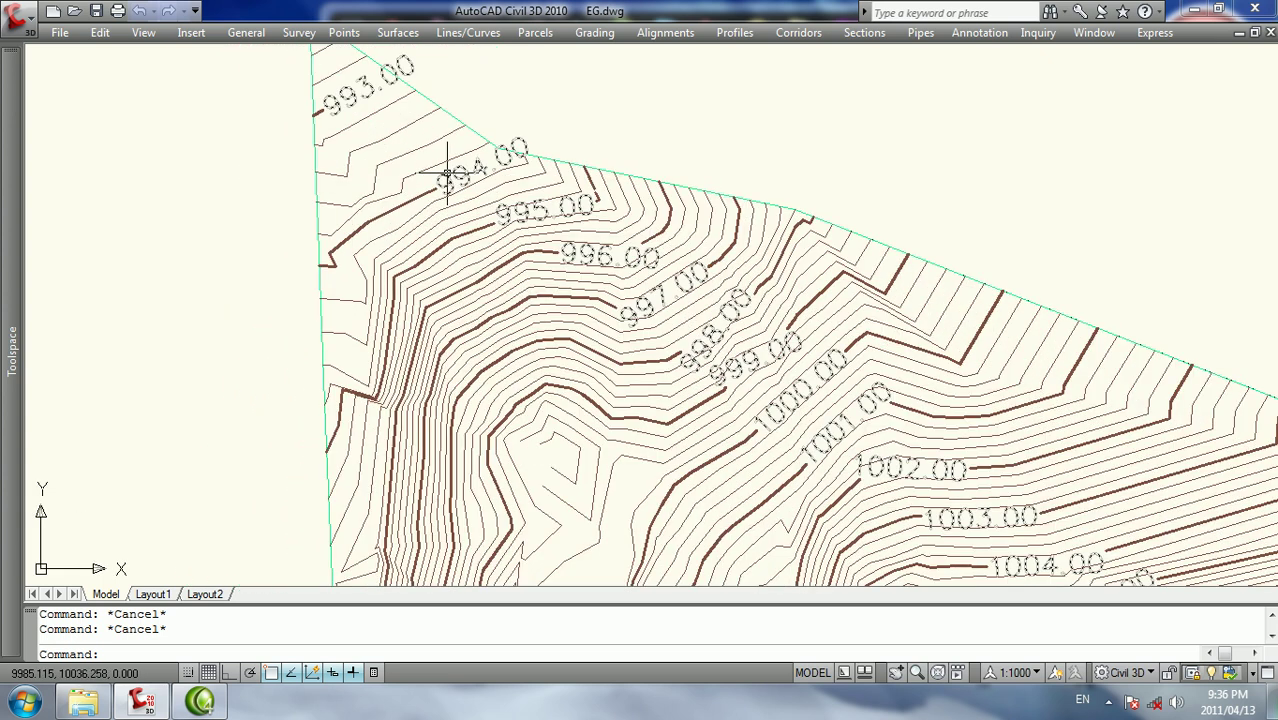
mouse_move(451, 164)
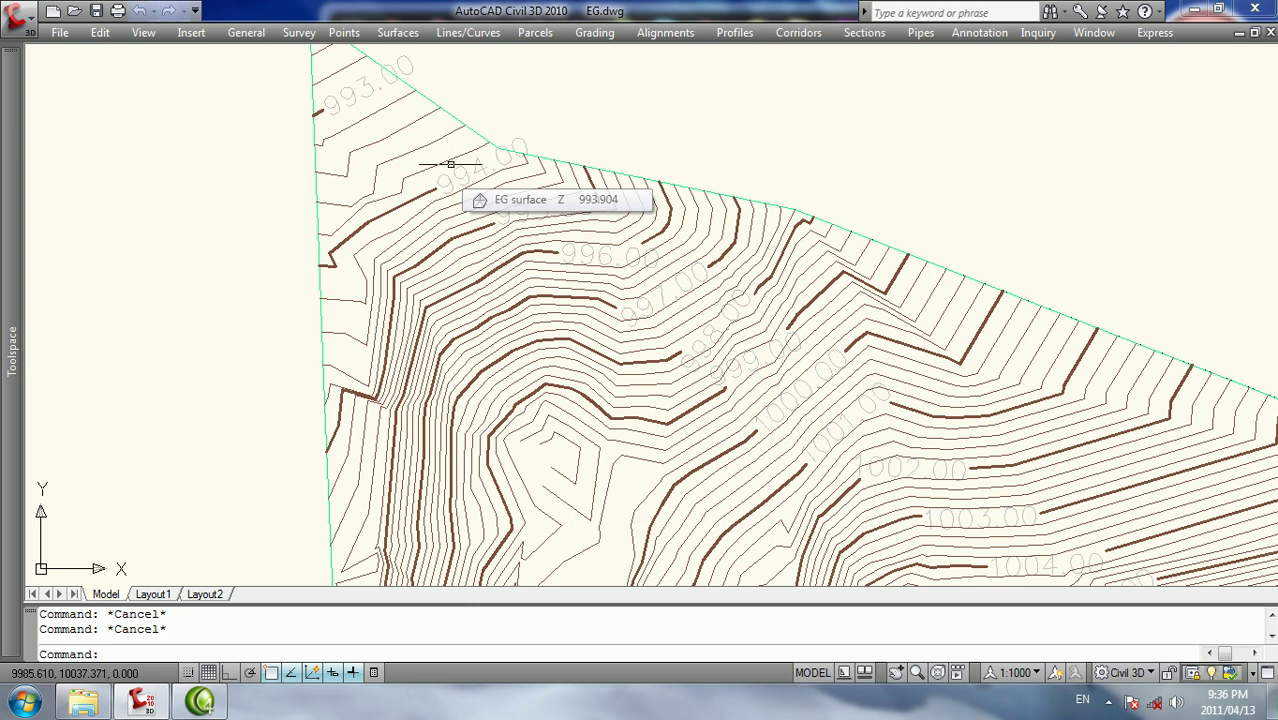
drag(670, 77, 656, 106)
middle_drag(498, 172, 508, 200)
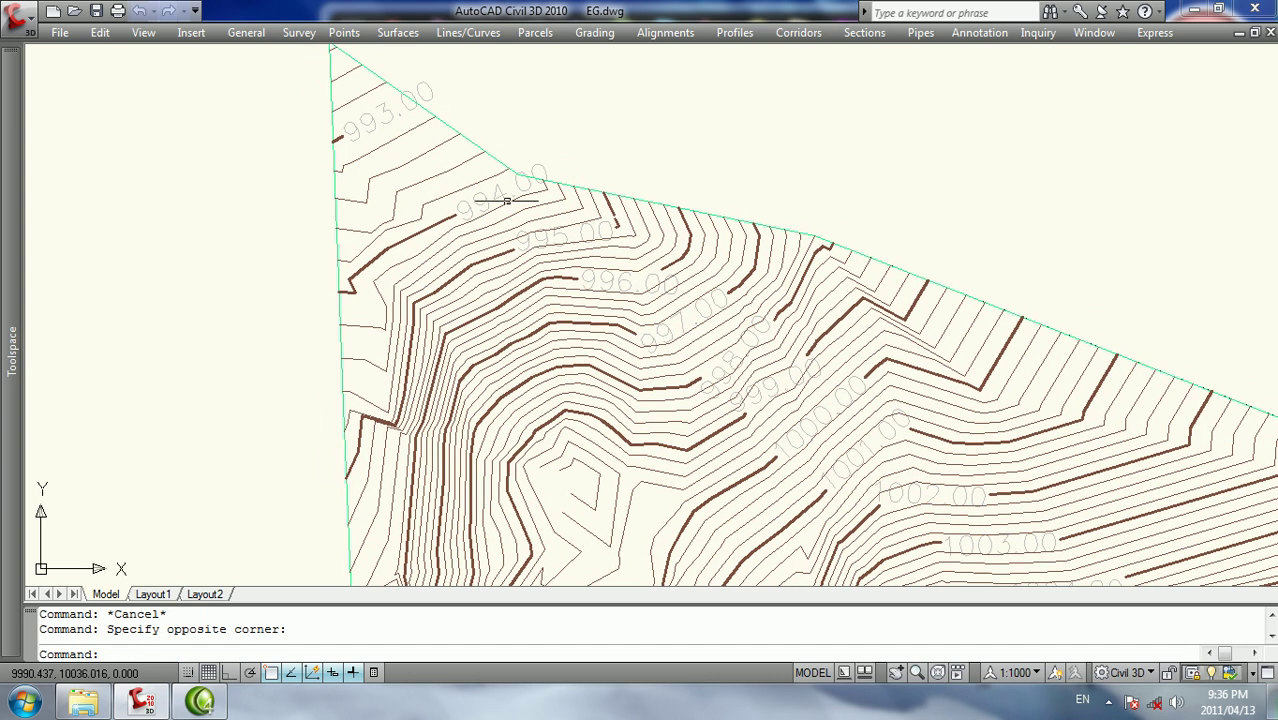
scroll(399, 108, up, 2)
scroll(442, 157, down, 1)
scroll(451, 145, down, 1)
scroll(451, 145, down, 1)
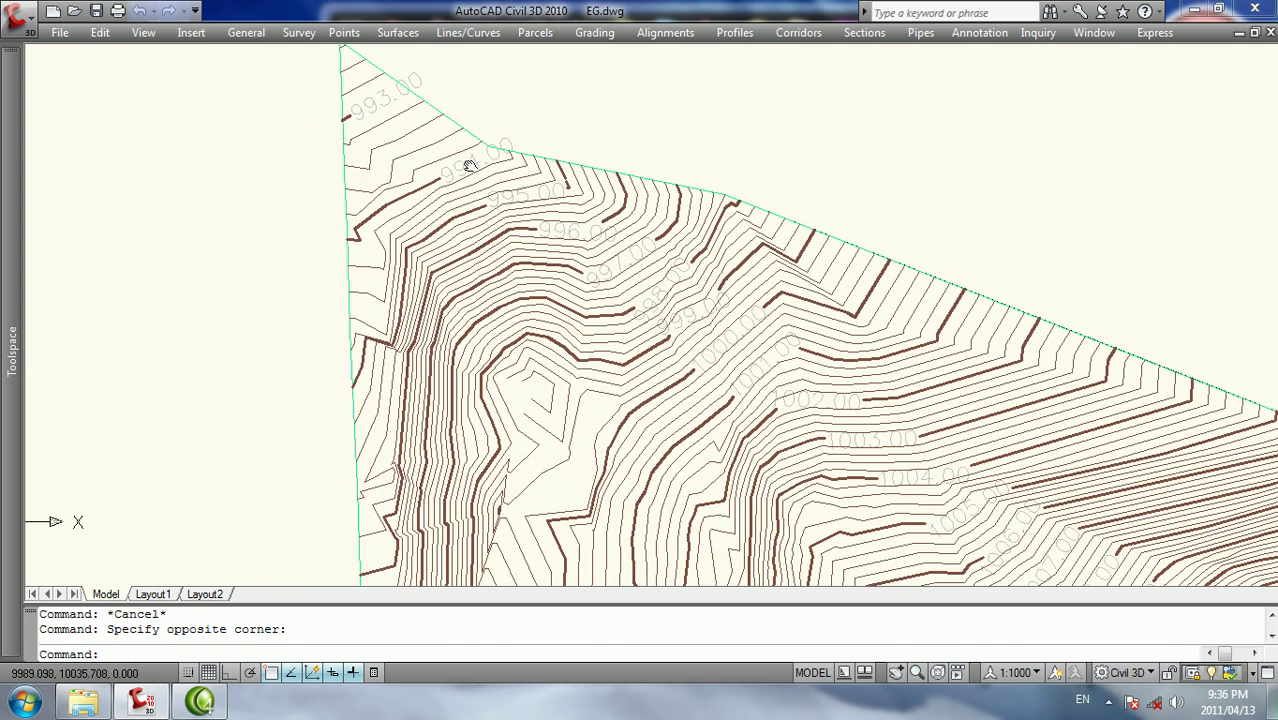
scroll(522, 198, up, 1)
scroll(530, 197, up, 3)
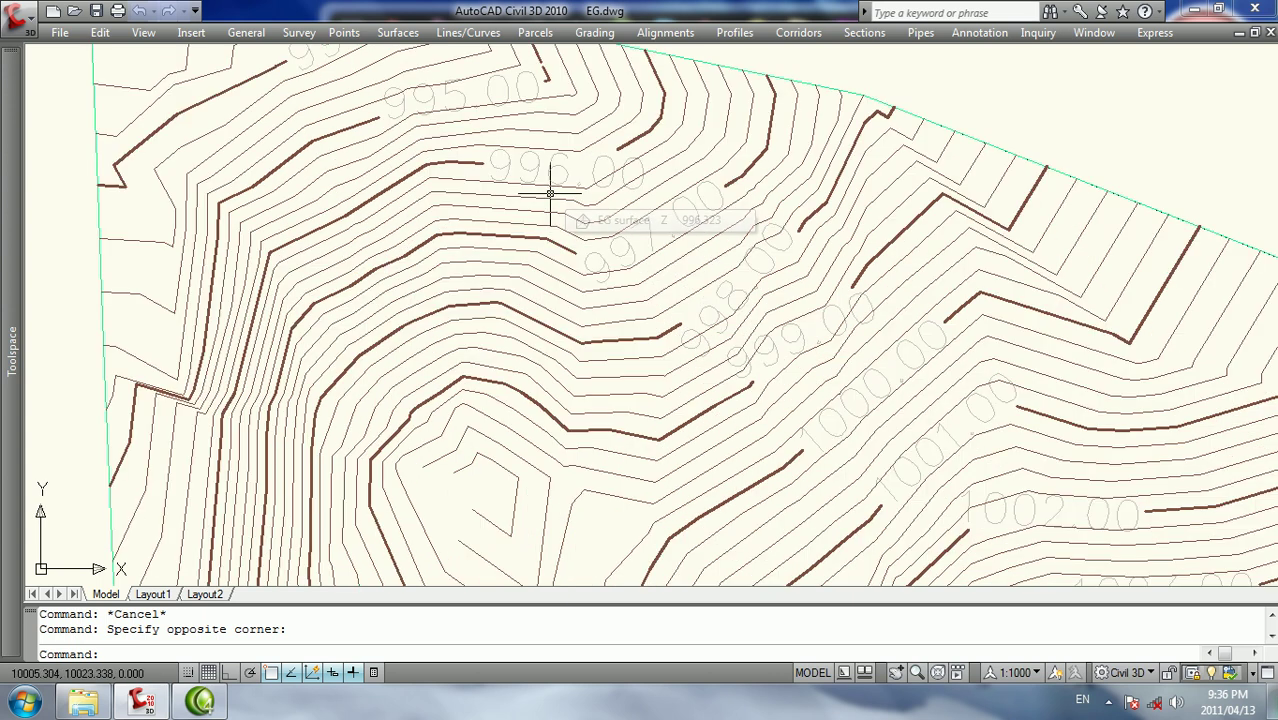
scroll(546, 187, down, 3)
middle_drag(546, 187, 497, 169)
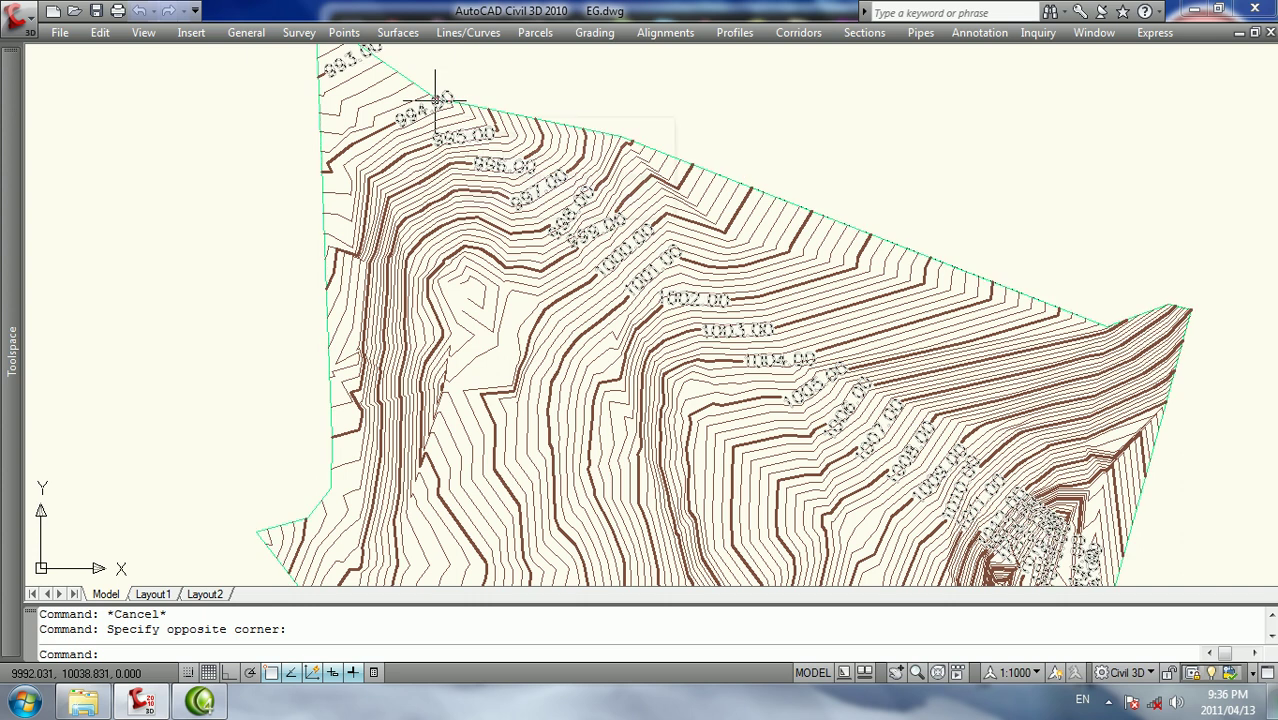
click(640, 48)
click(605, 70)
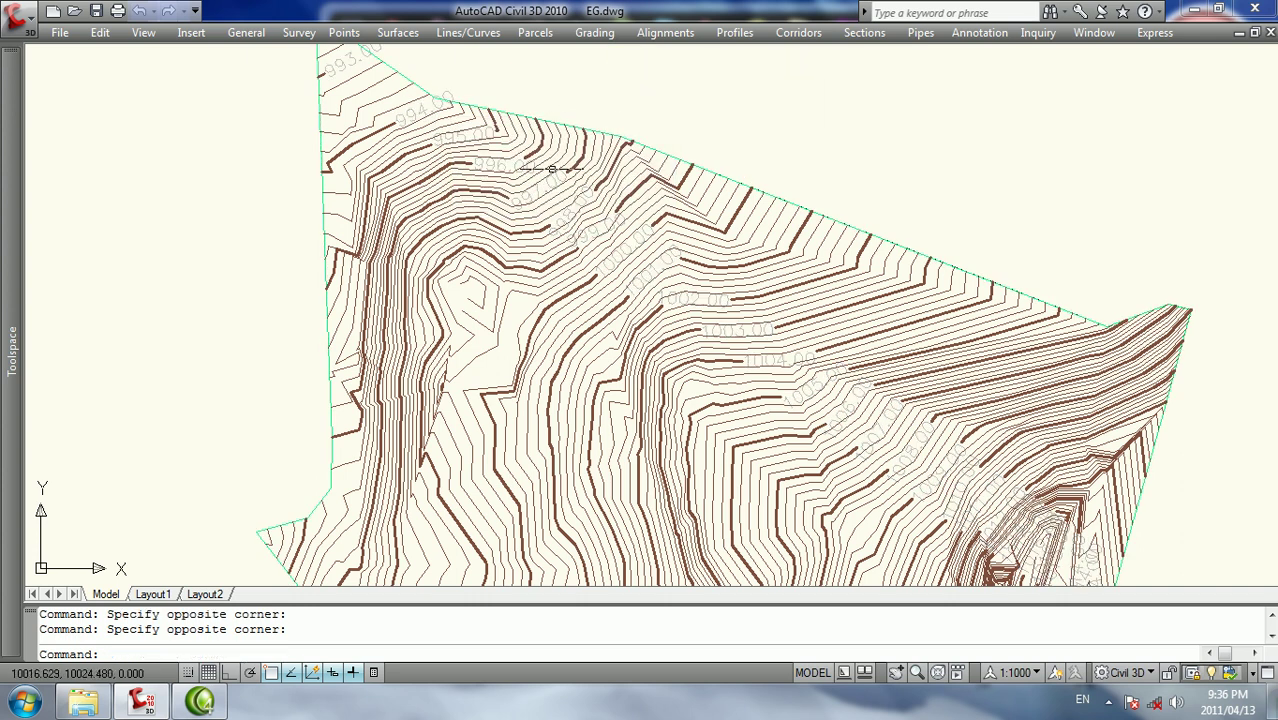
scroll(520, 160, up, 3)
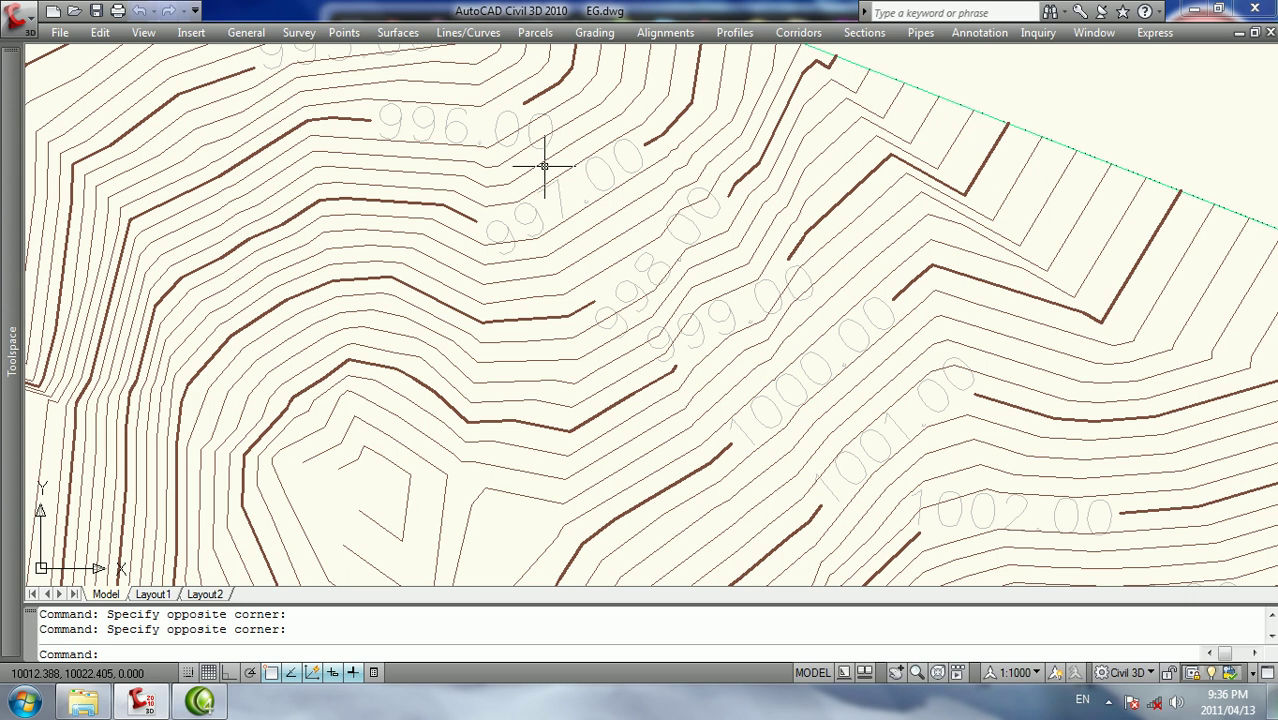
click(512, 123)
right_click(519, 122)
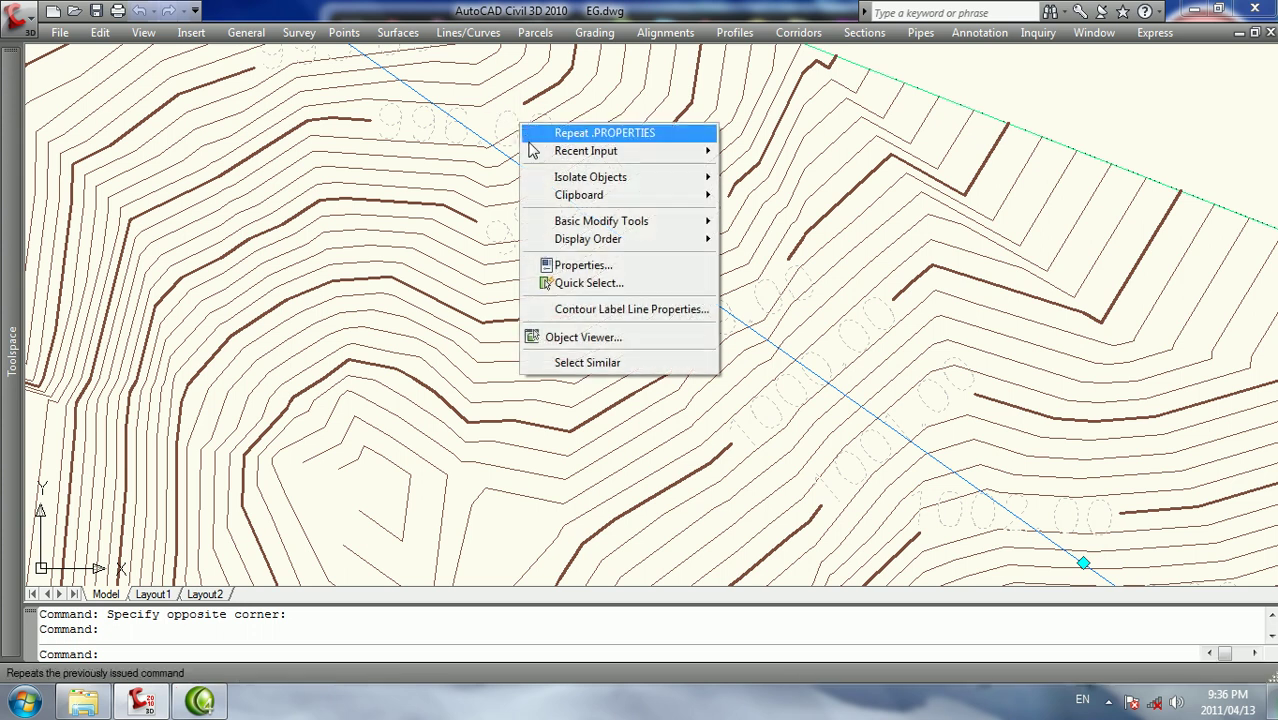
click(578, 265)
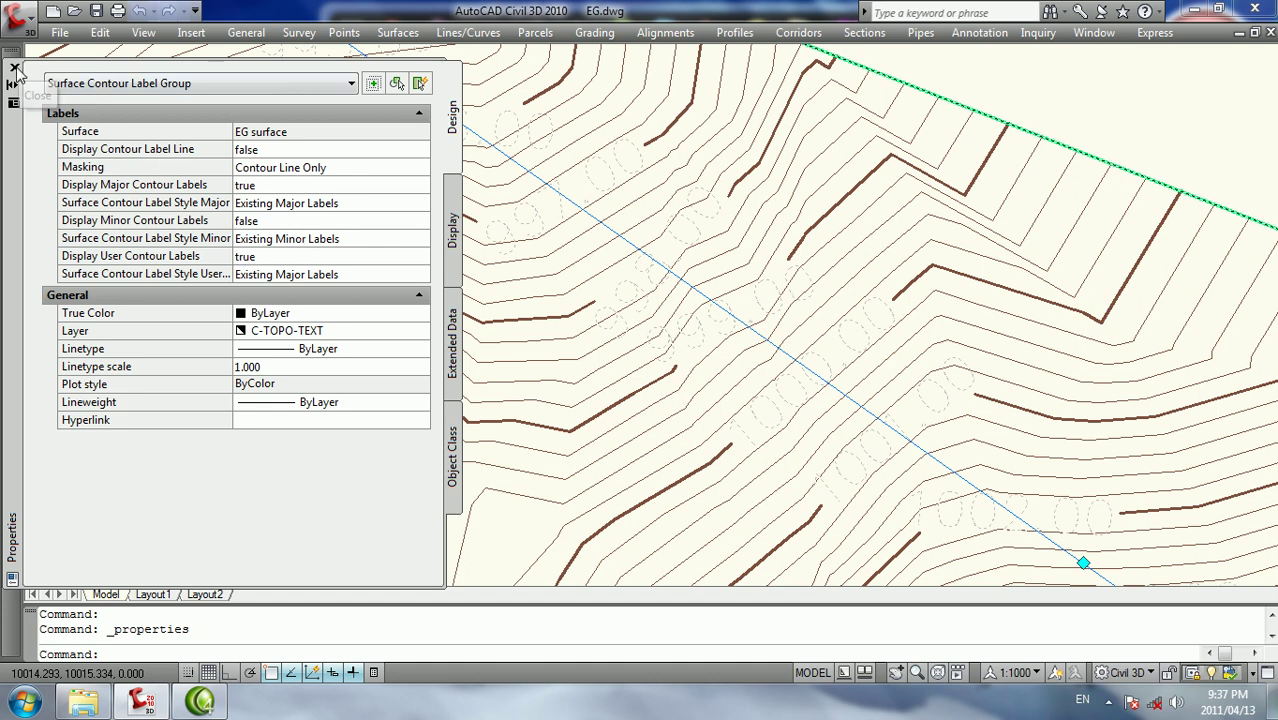
click(15, 67)
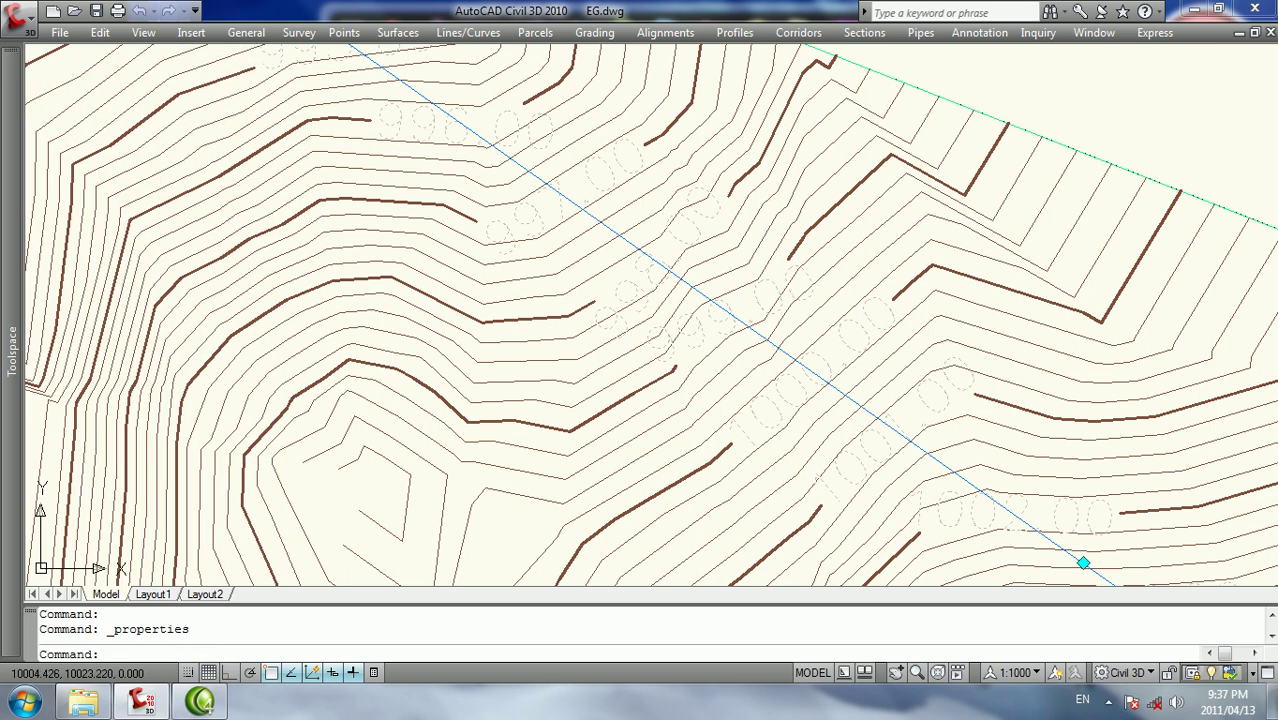
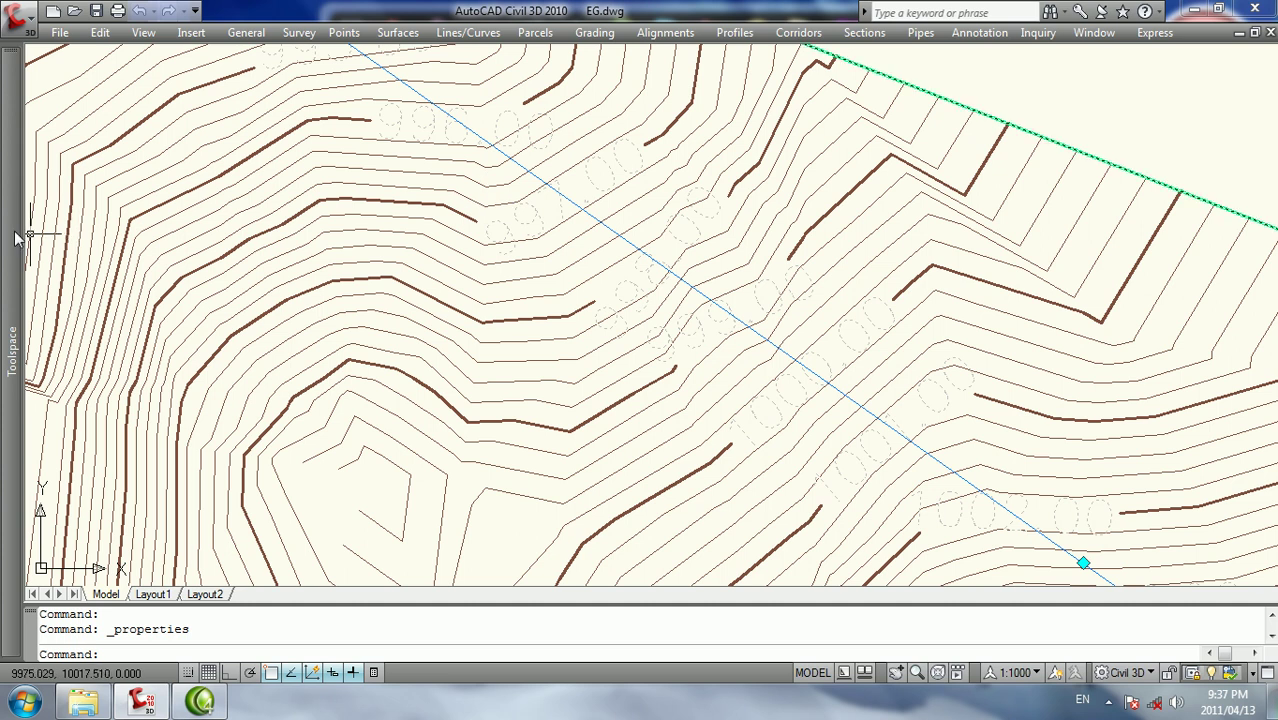
Expand Surface > Label Styles > Contour in the Settings tree to reveal the full contour label style names
mouse_move(12, 350)
click(260, 215)
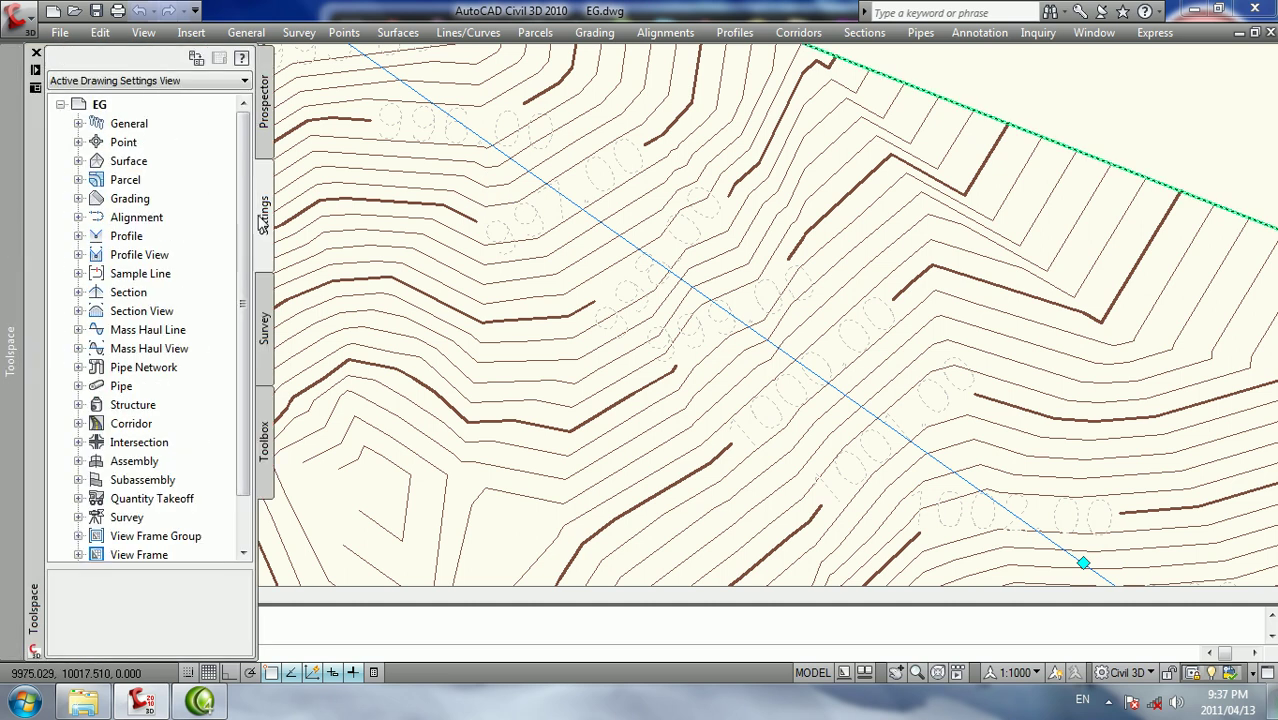
click(79, 161)
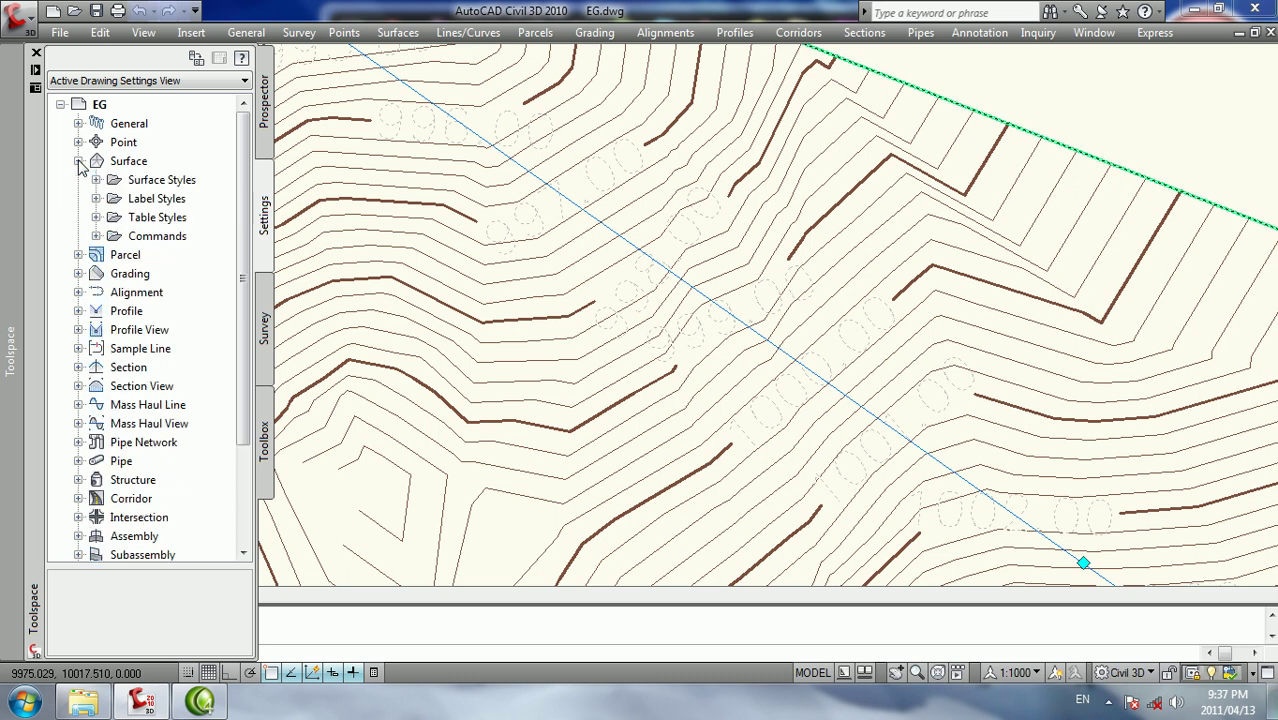
click(96, 199)
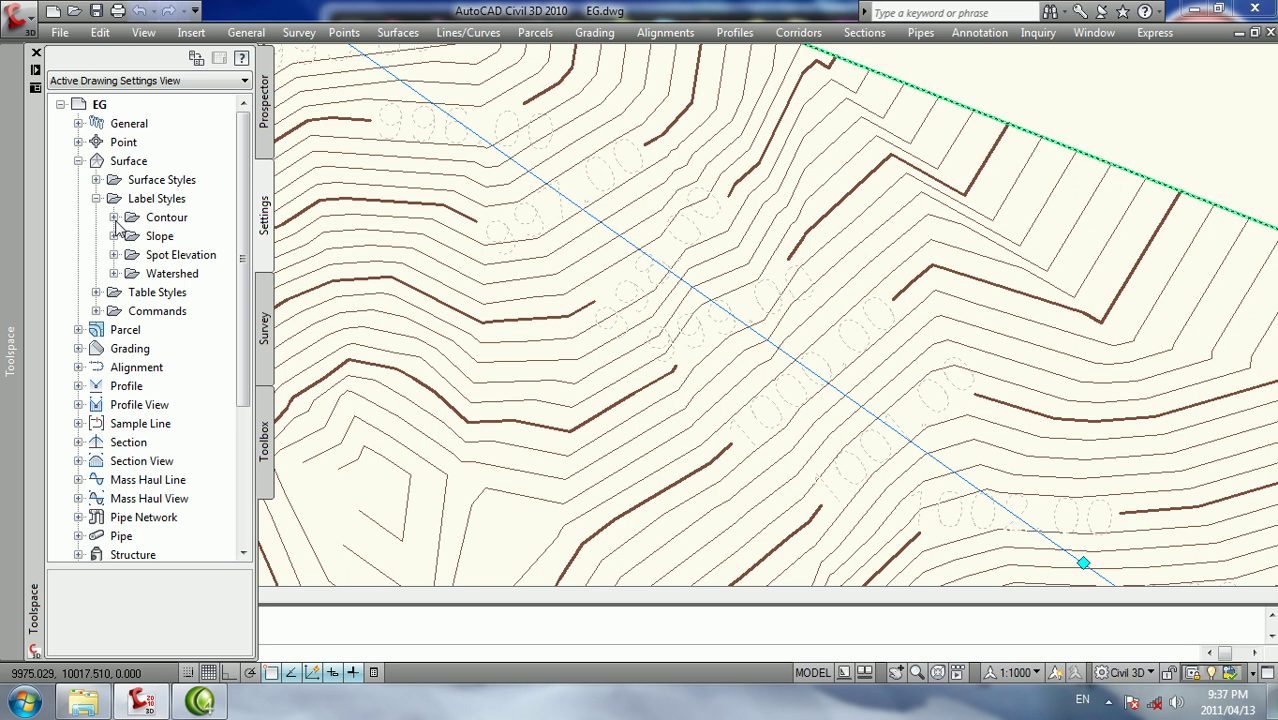
click(114, 218)
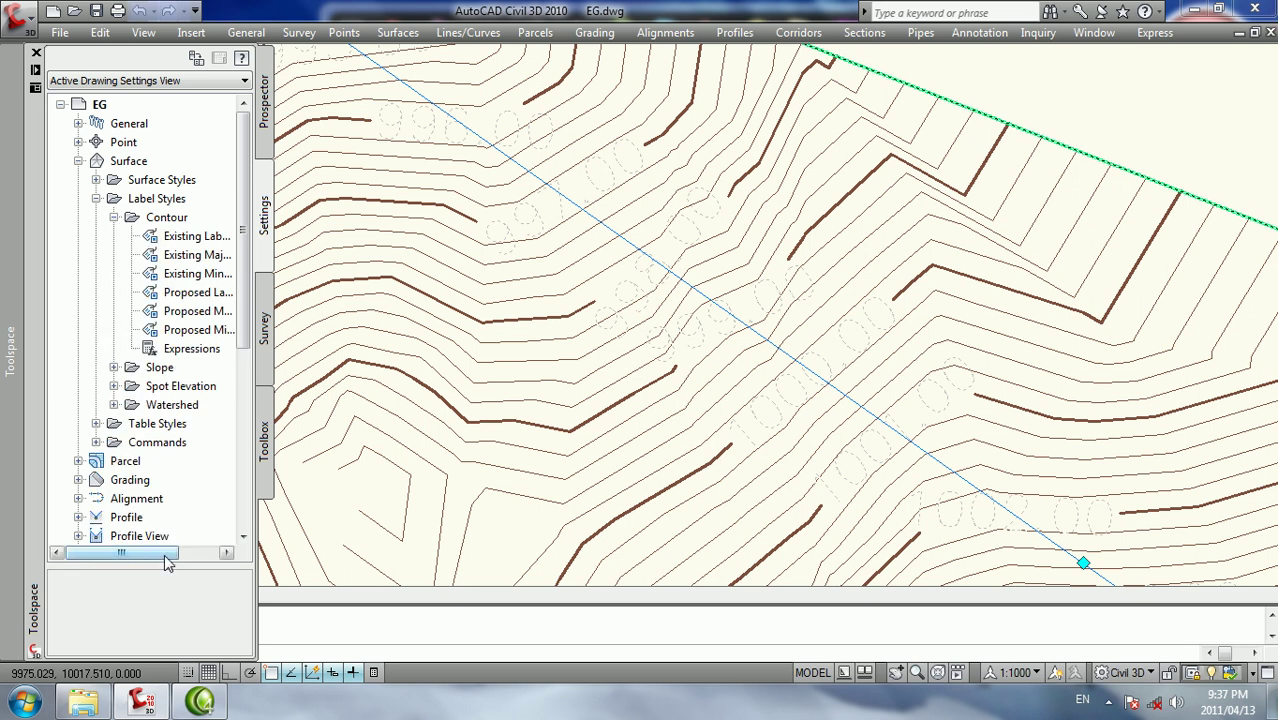
drag(166, 556, 211, 534)
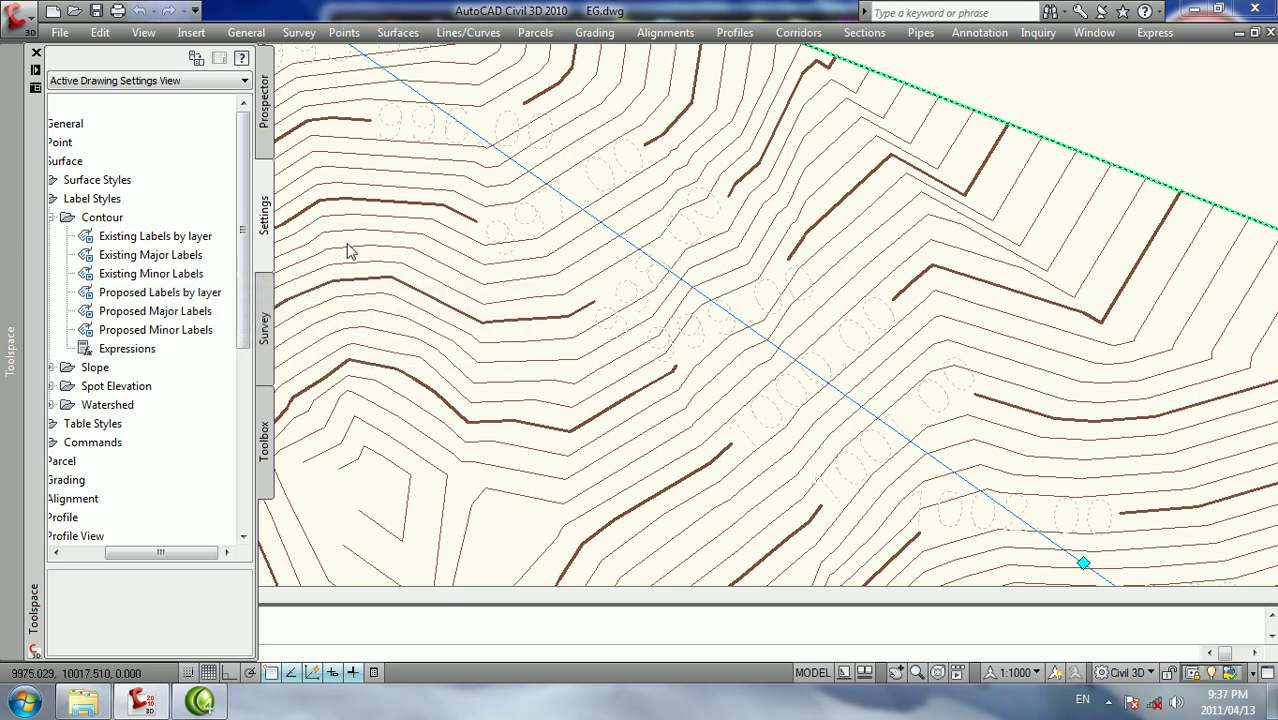
right_click(565, 207)
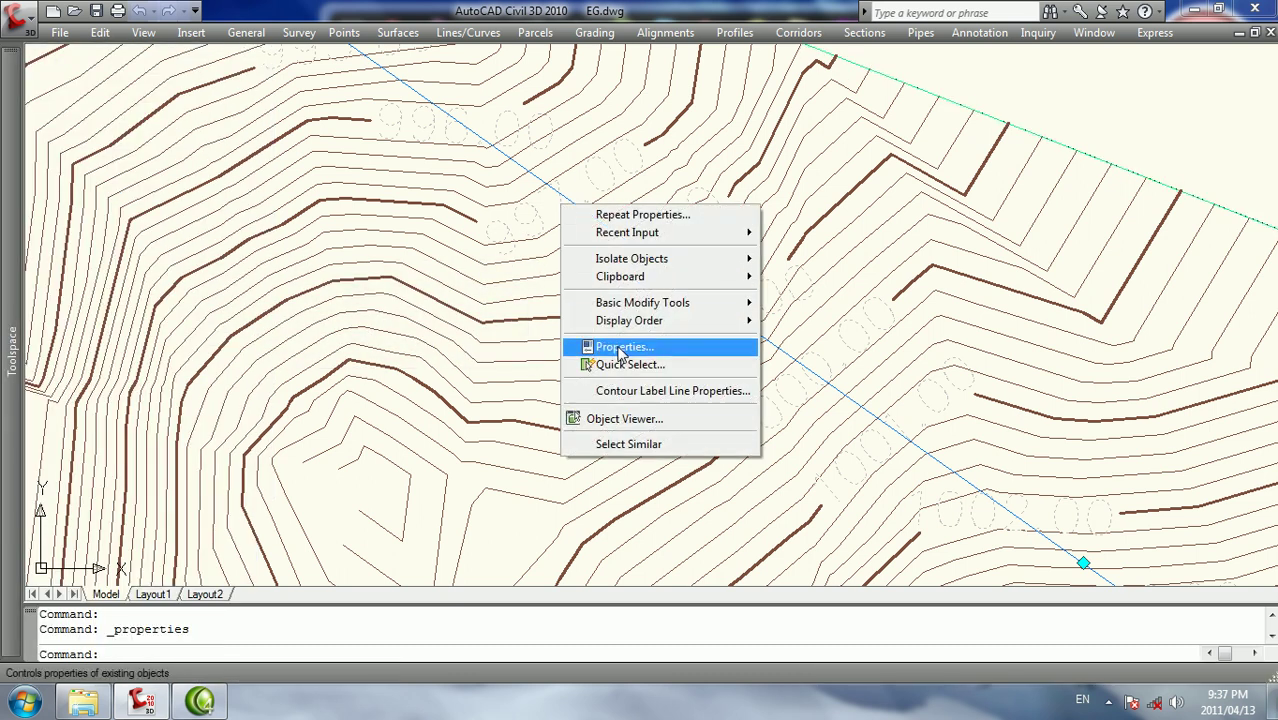
click(620, 346)
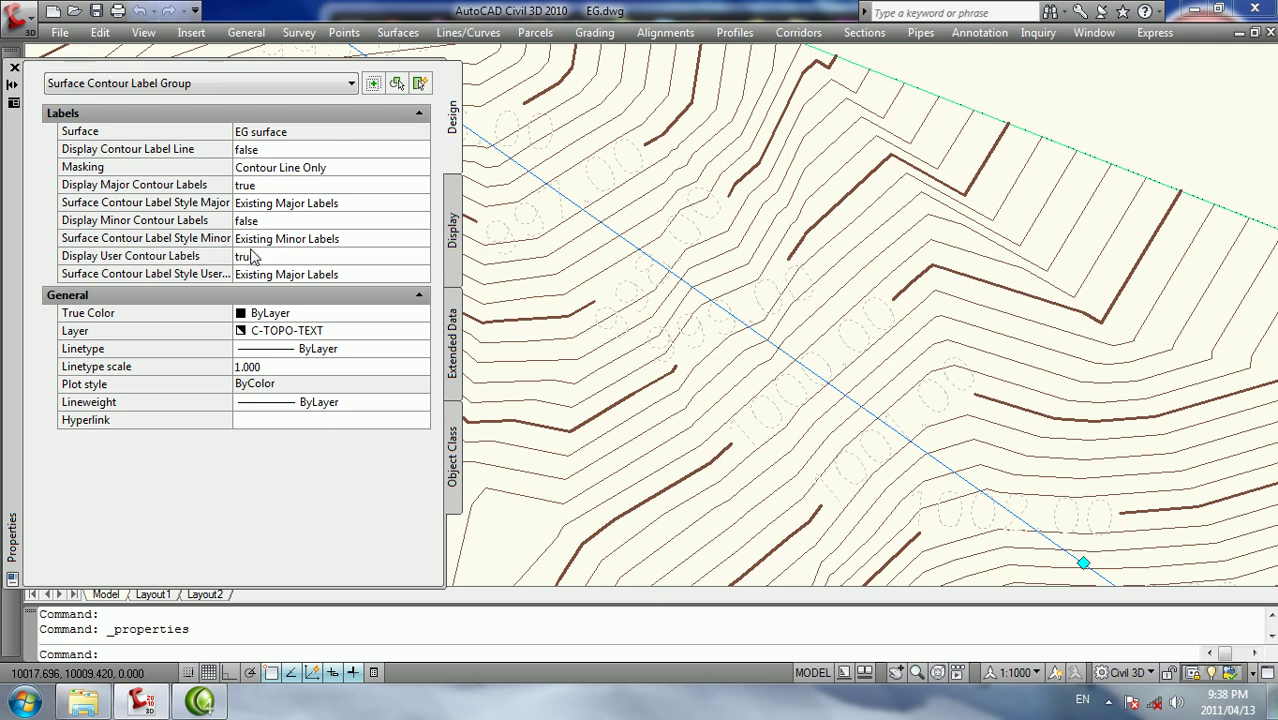
click(373, 207)
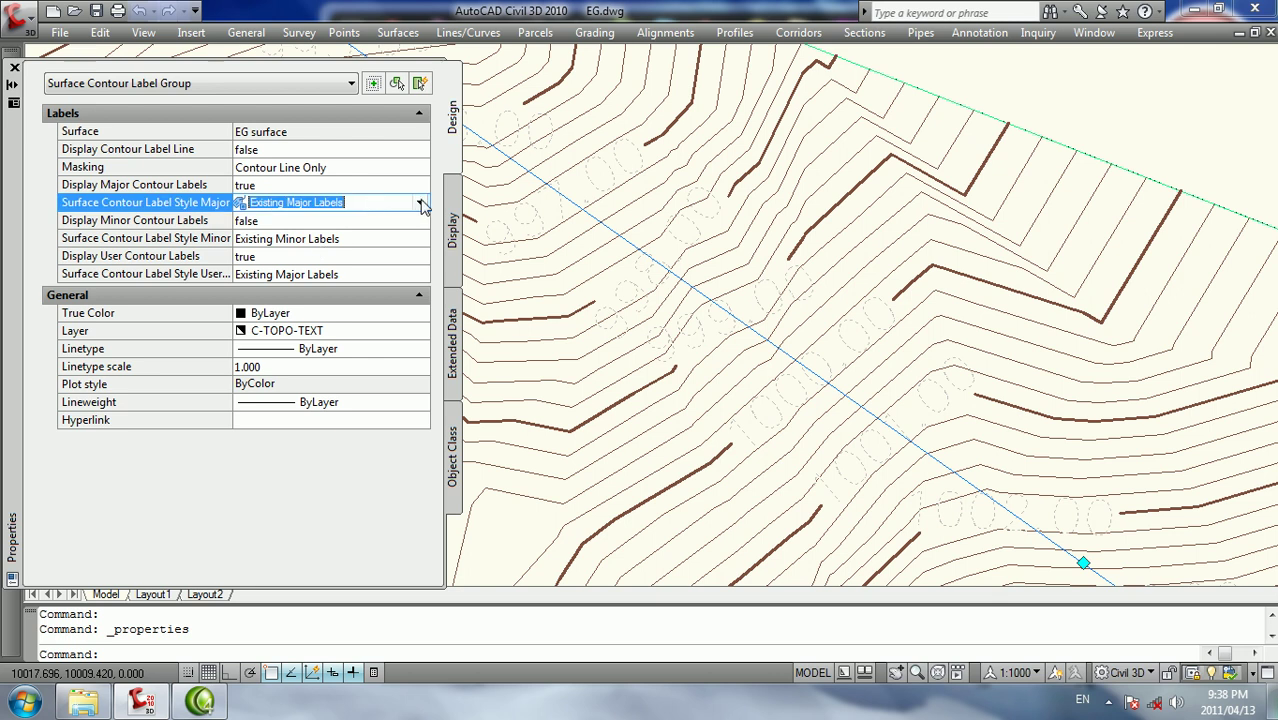
click(422, 204)
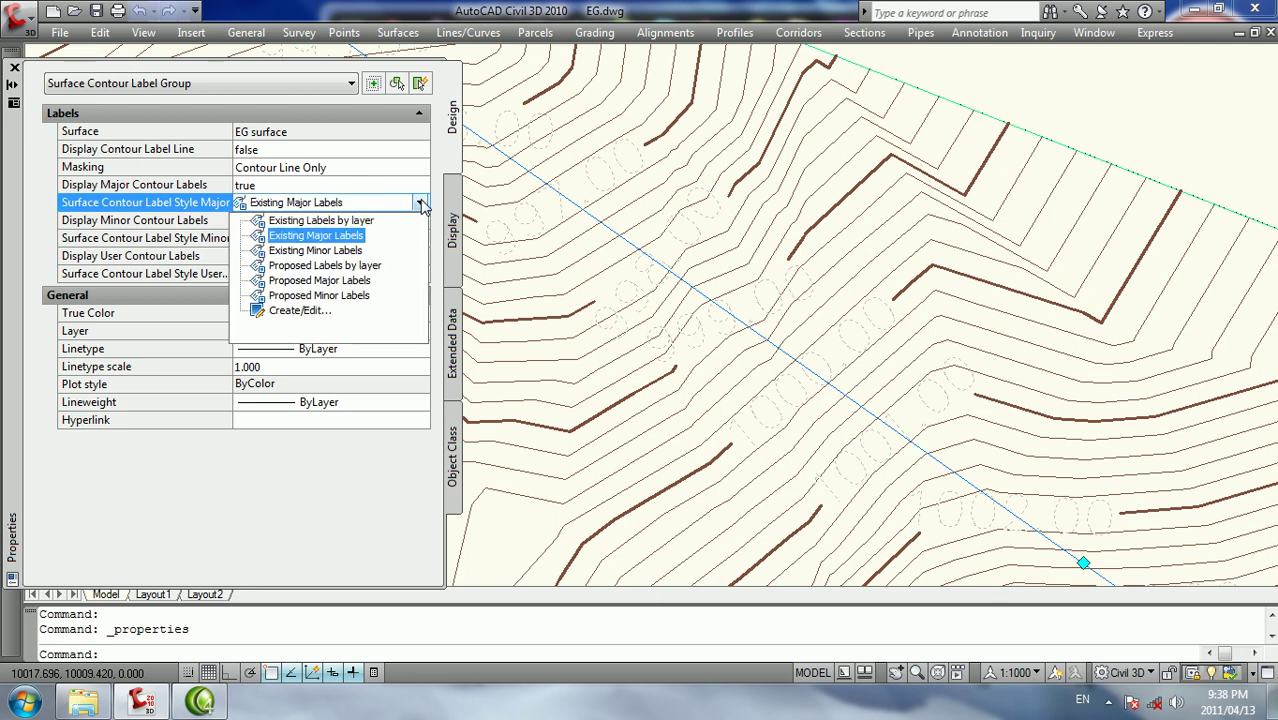
click(422, 204)
click(365, 240)
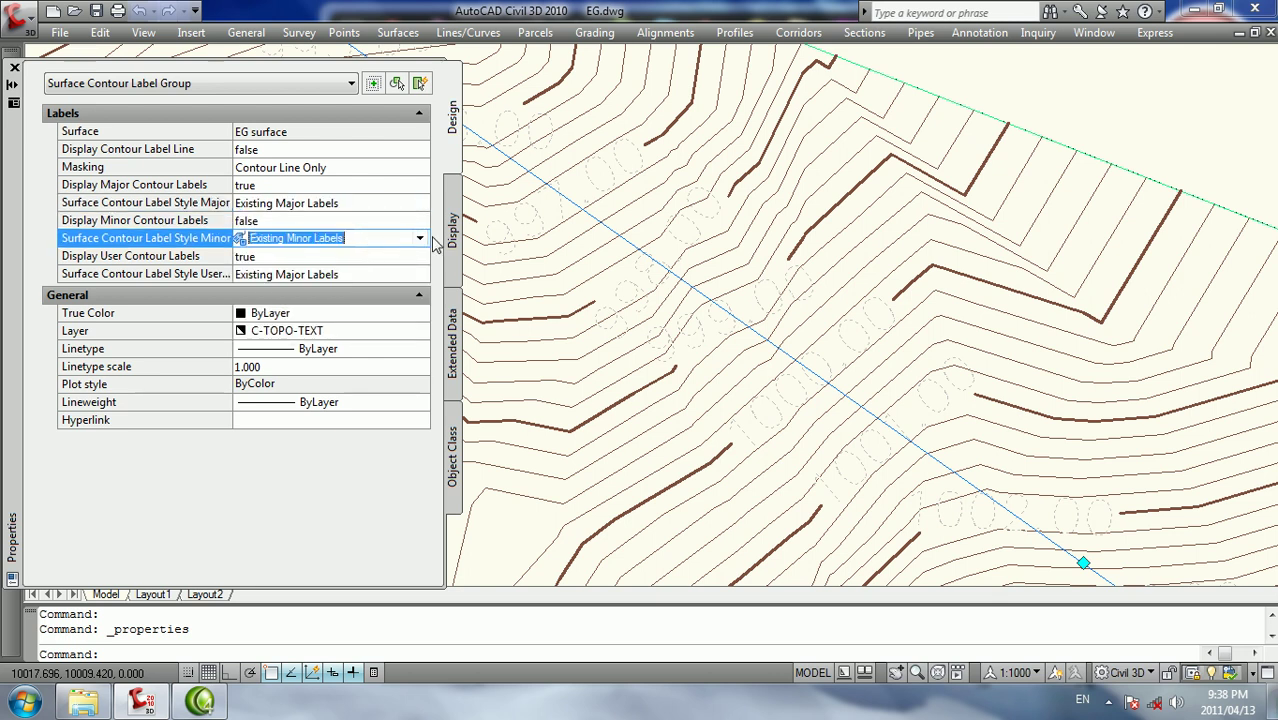
click(420, 239)
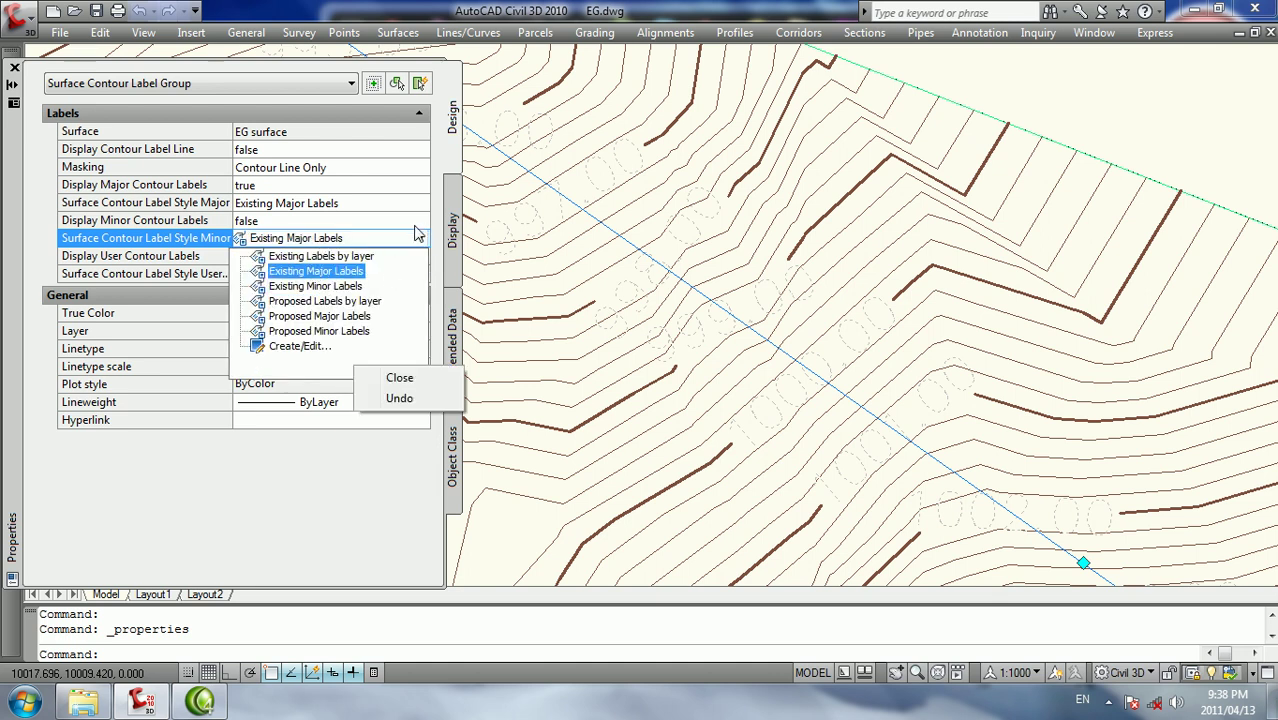
key(Down)
key(Return)
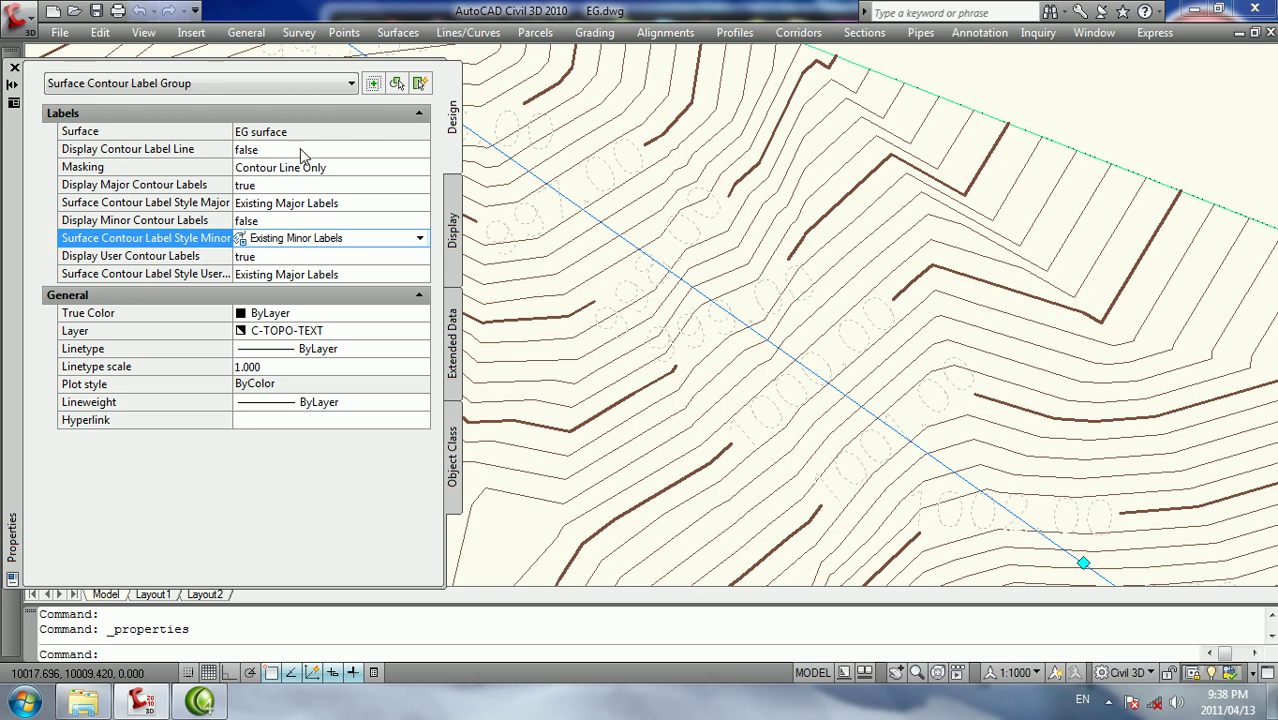
click(14, 68)
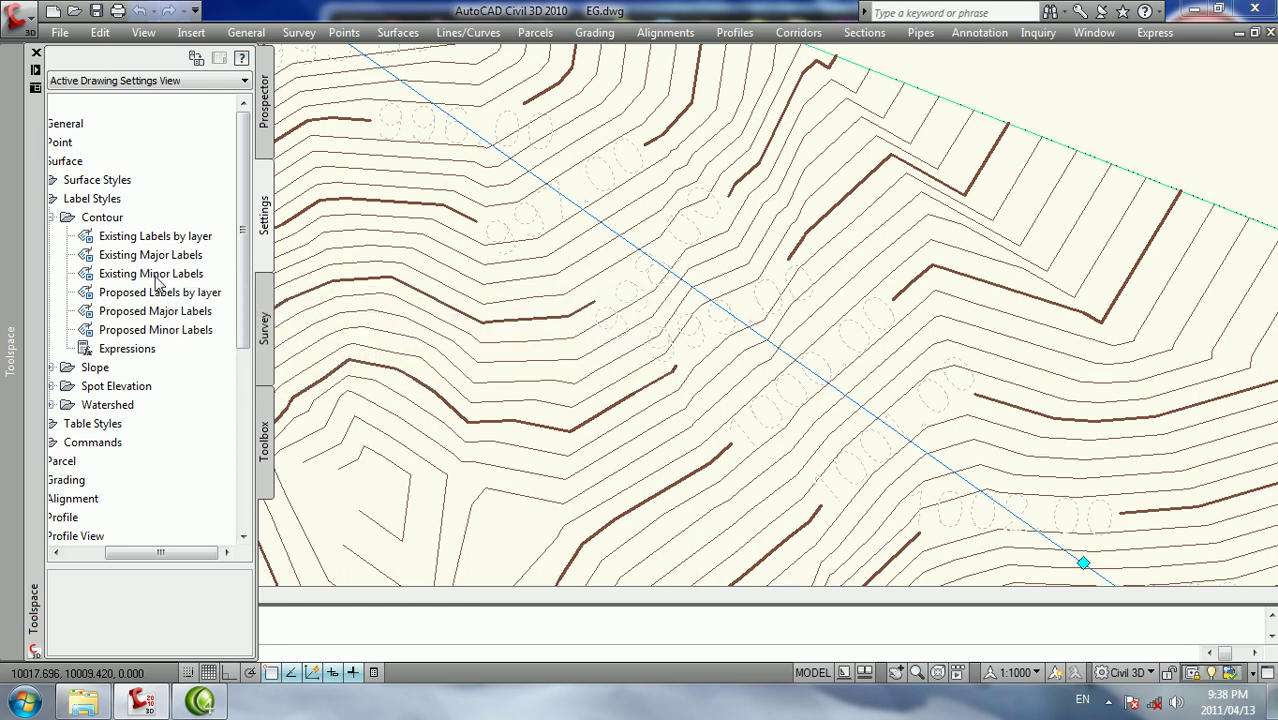
Copy the Existing Major Labels style and rename the copy 'Existing Major Labels EG'
right_click(155, 257)
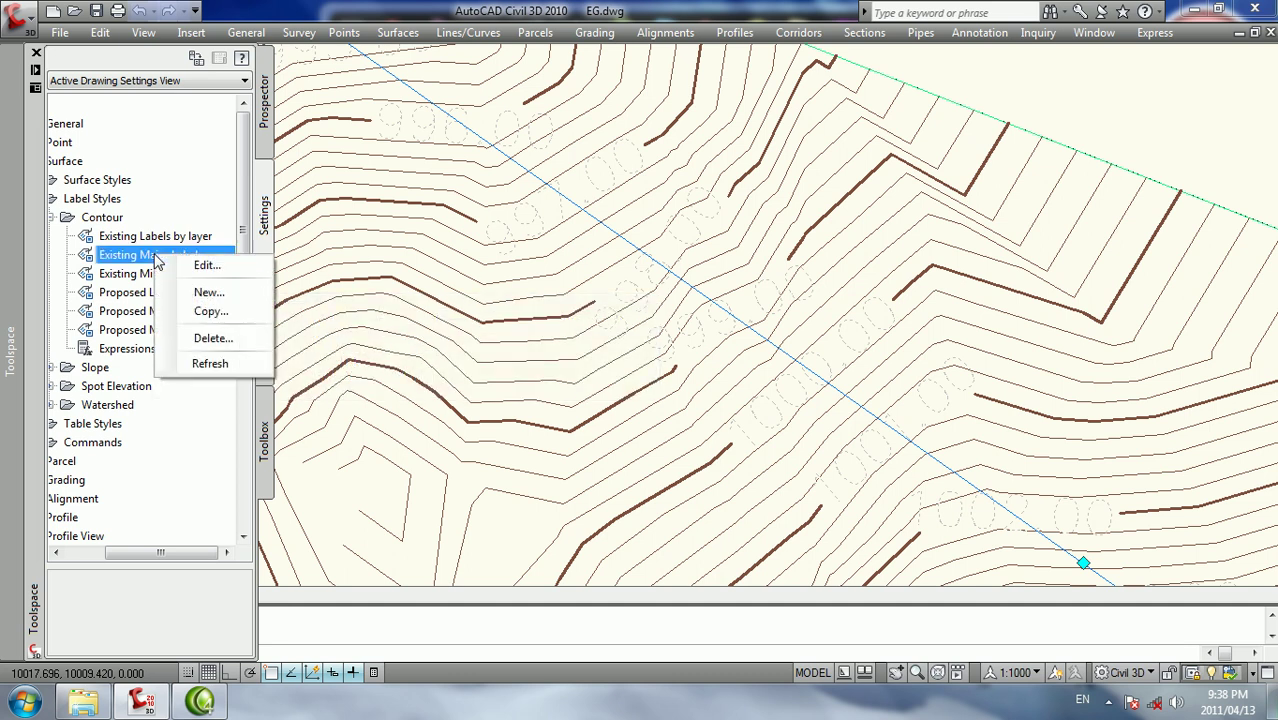
click(204, 313)
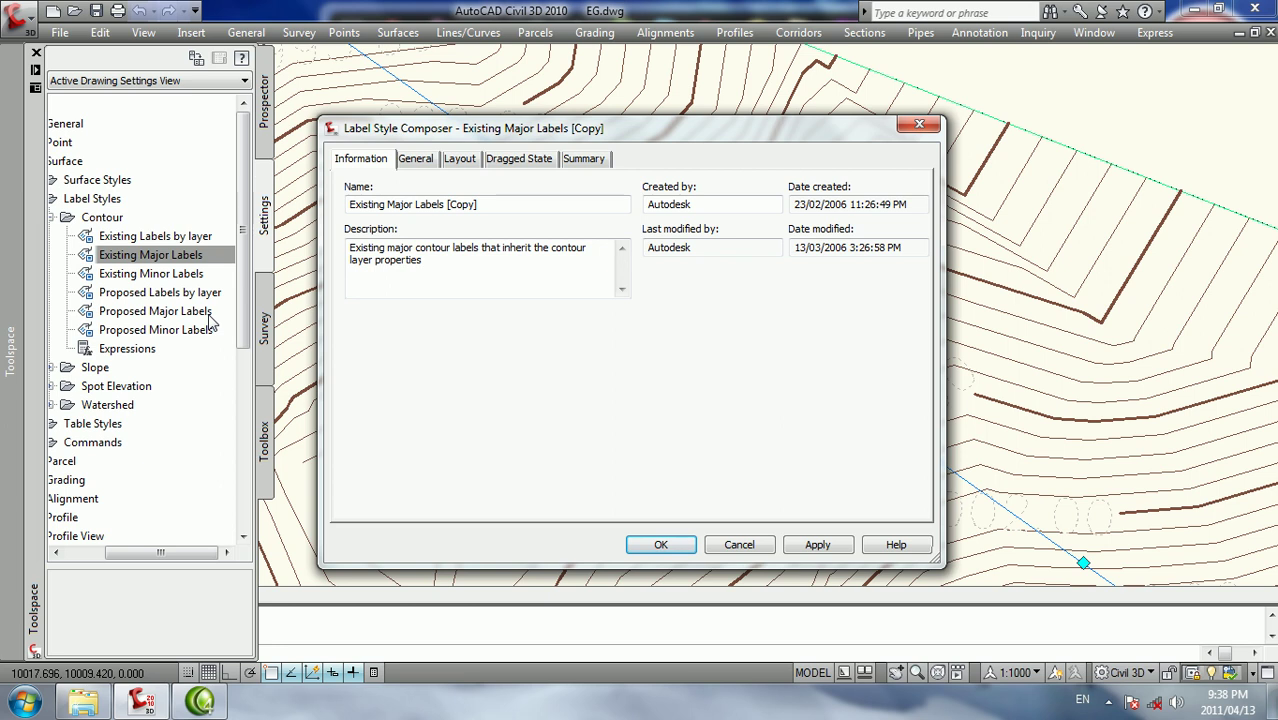
mouse_move(479, 204)
mouse_down()
mouse_move(364, 206)
mouse_move(446, 214)
mouse_up()
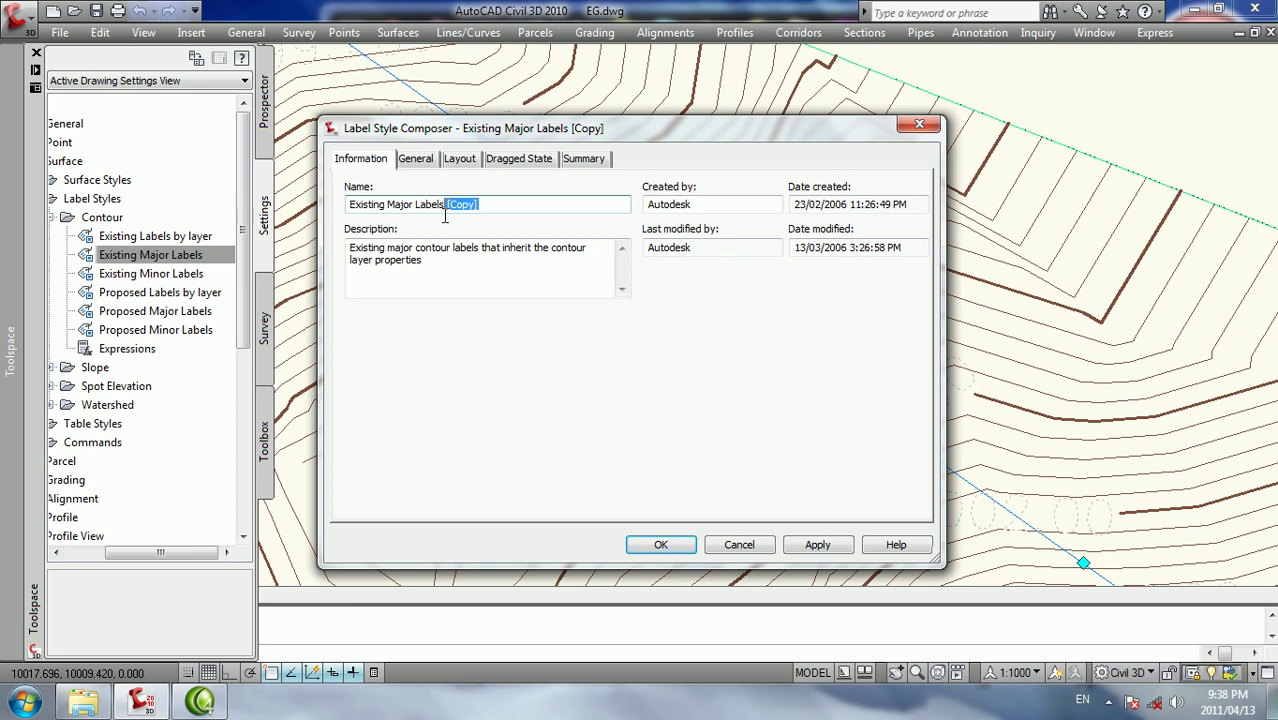
text(els EG)
click(459, 160)
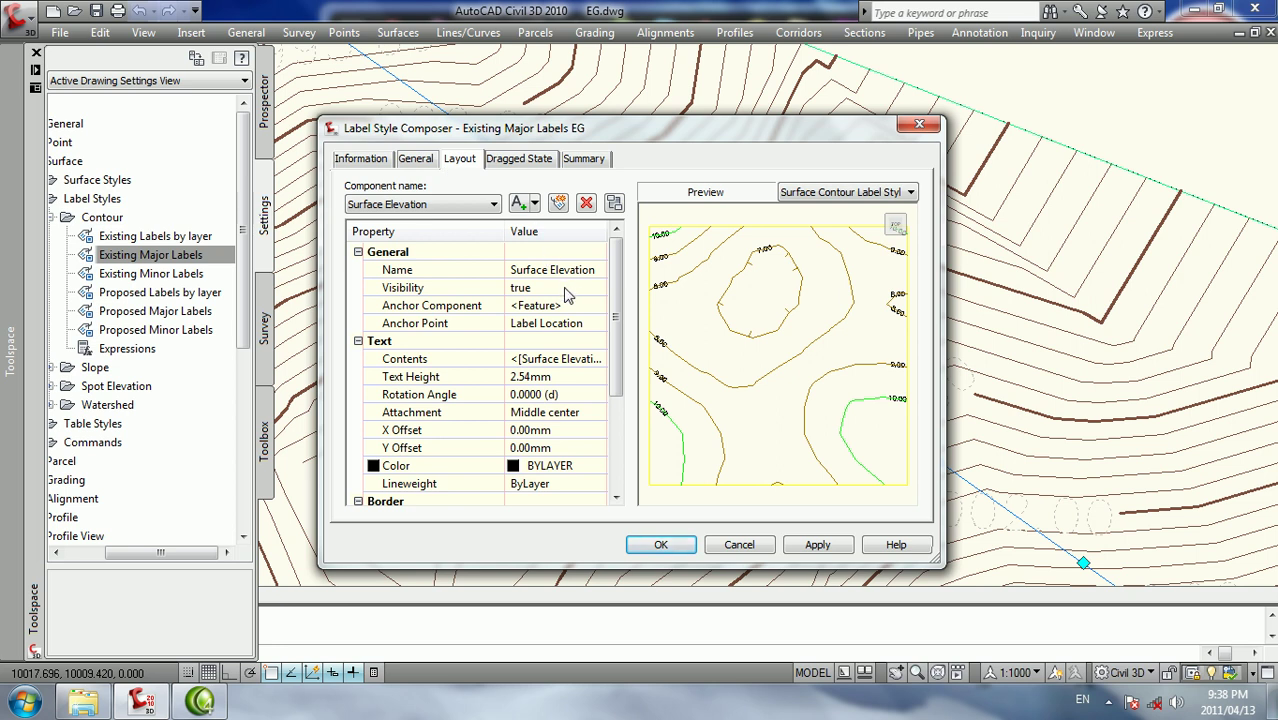
Set the label text height to 1.00 mm and its colour to green, then save the style
drag(615, 334, 642, 425)
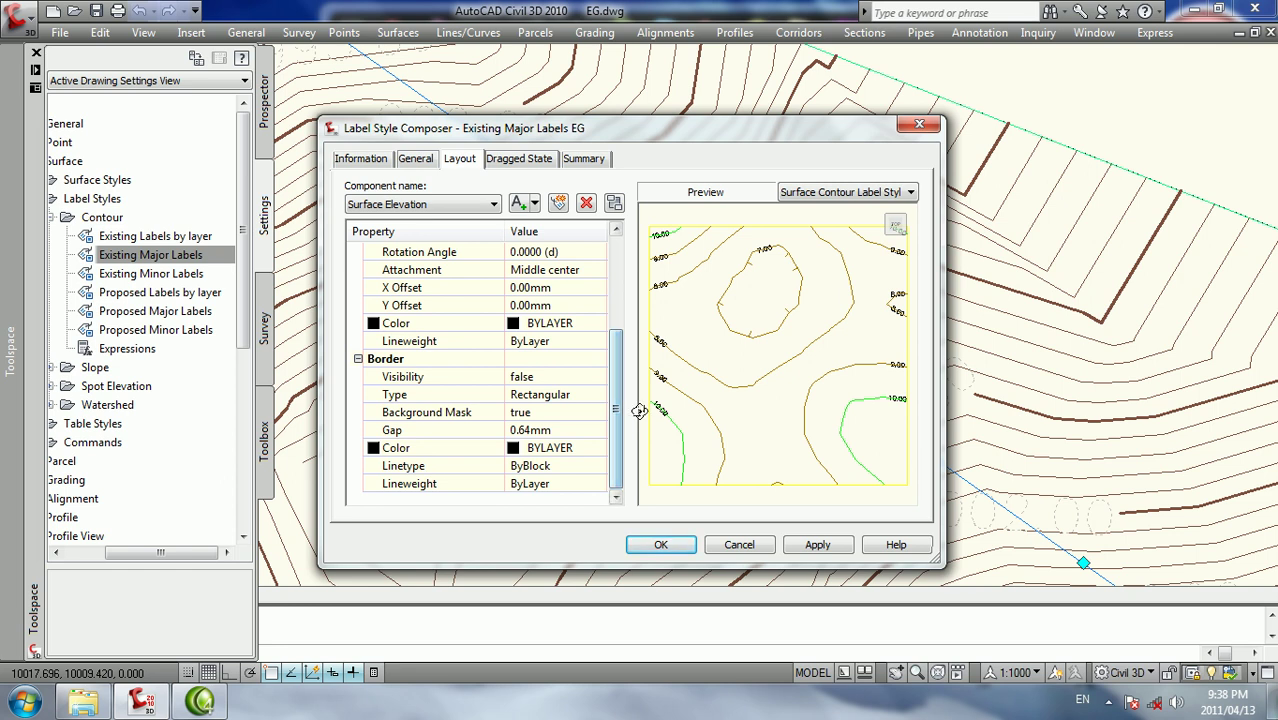
drag(616, 410, 603, 313)
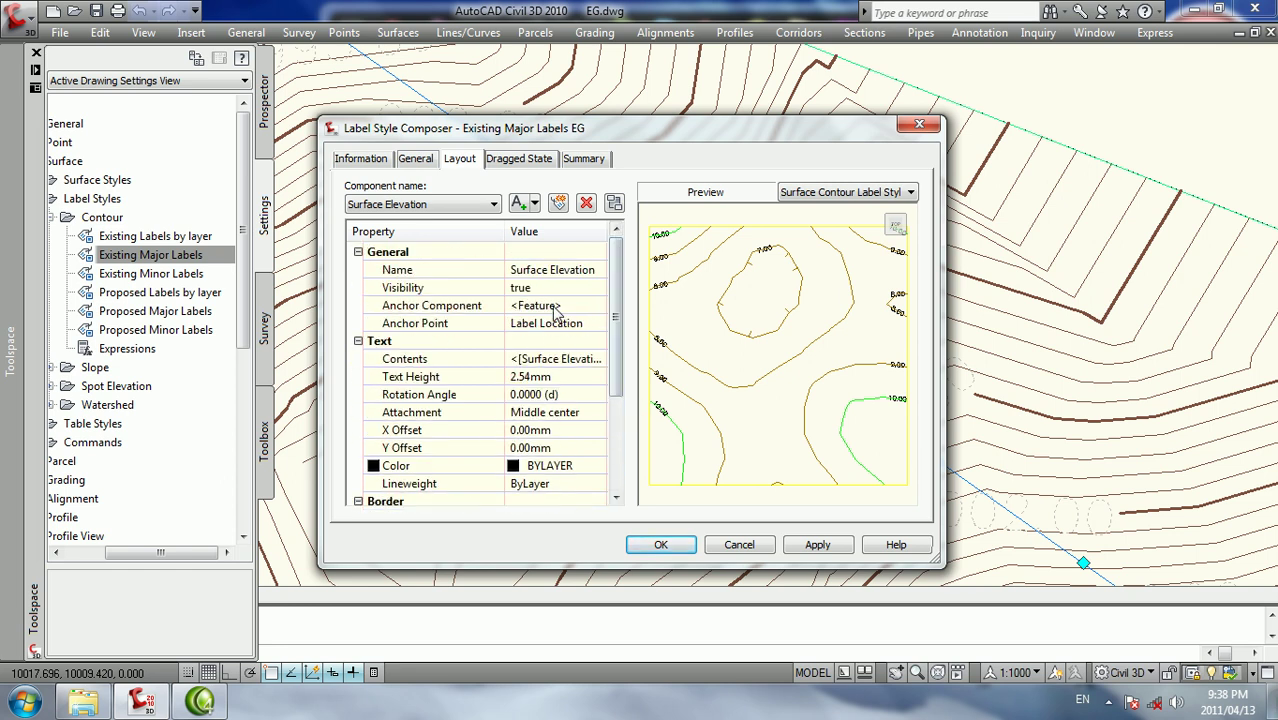
click(543, 377)
text(1)
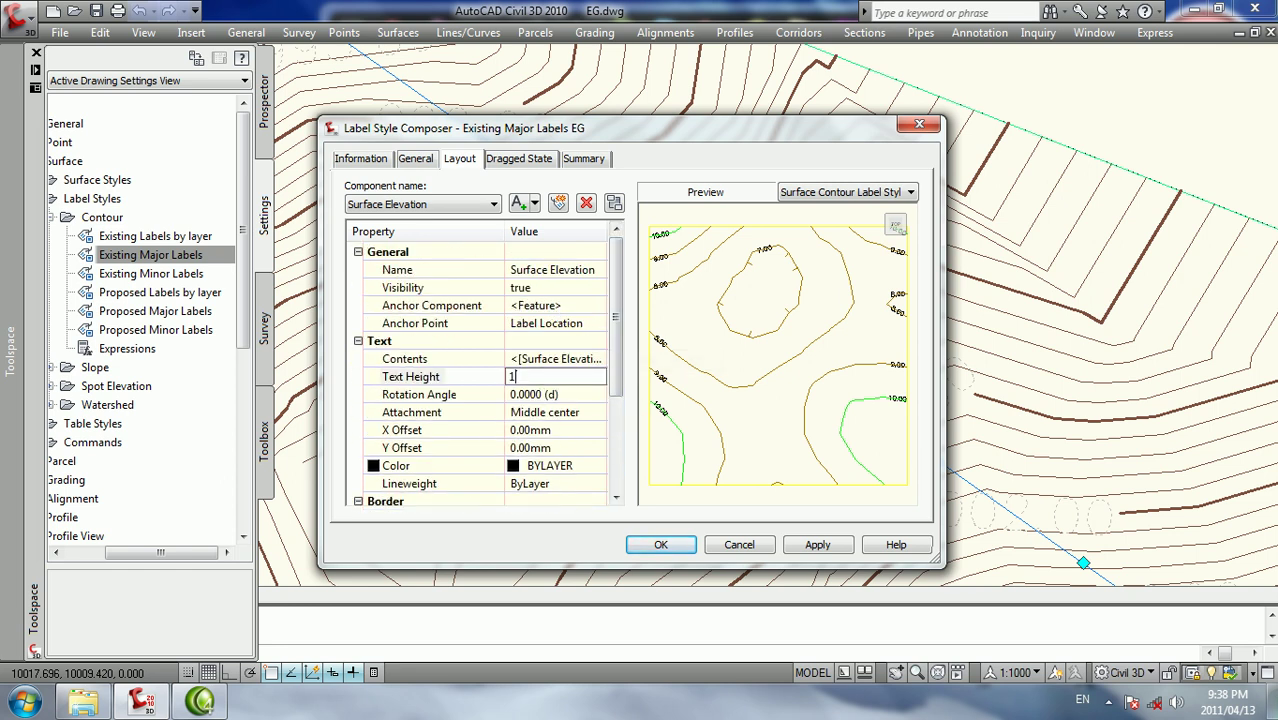
key(Return)
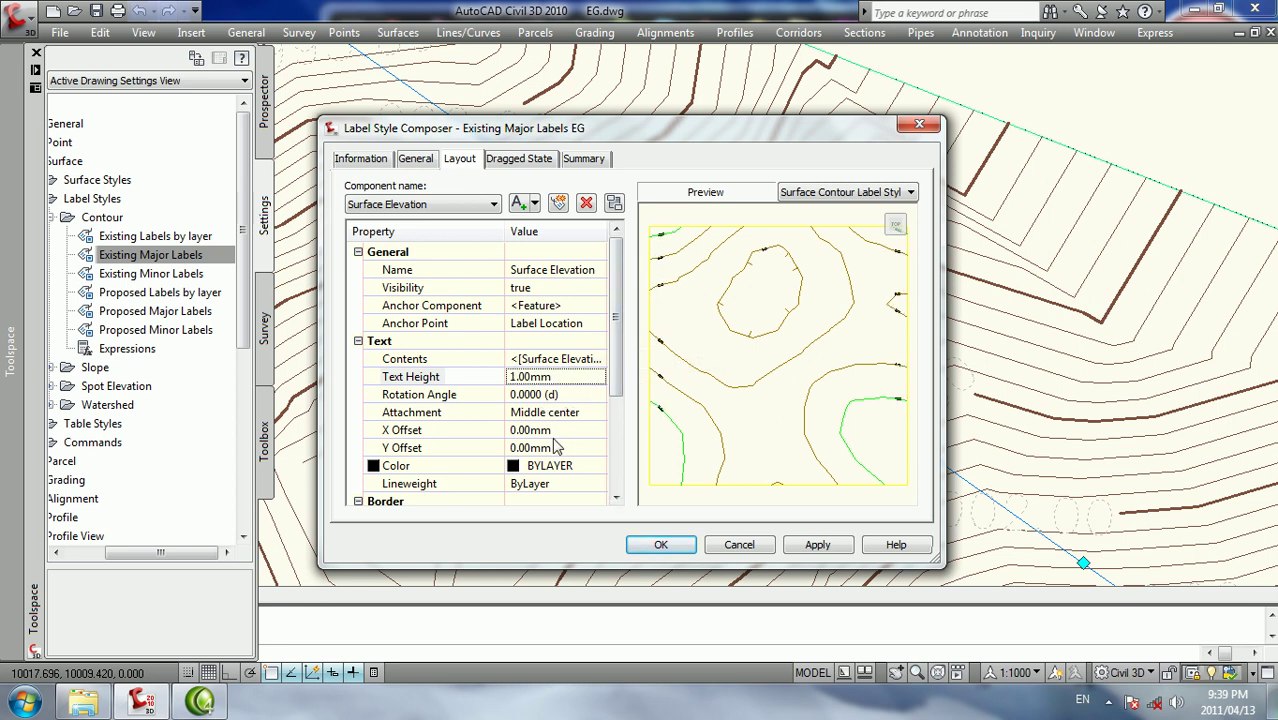
click(532, 468)
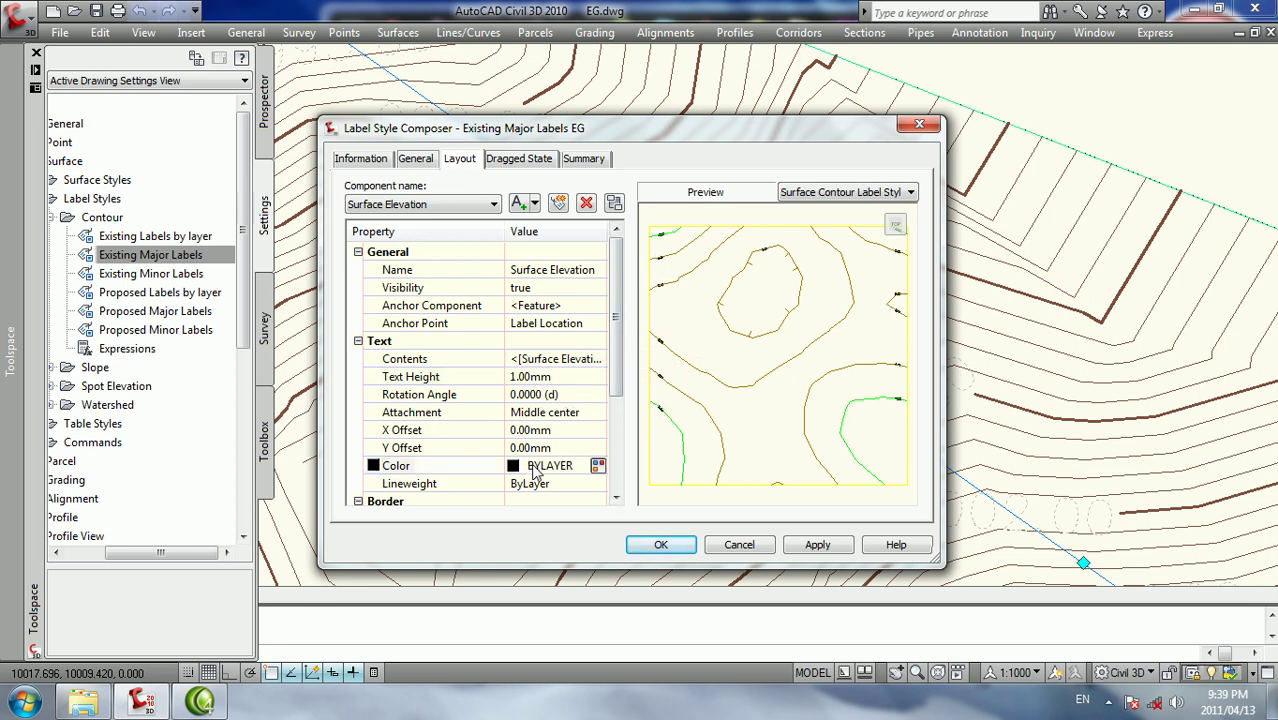
click(596, 468)
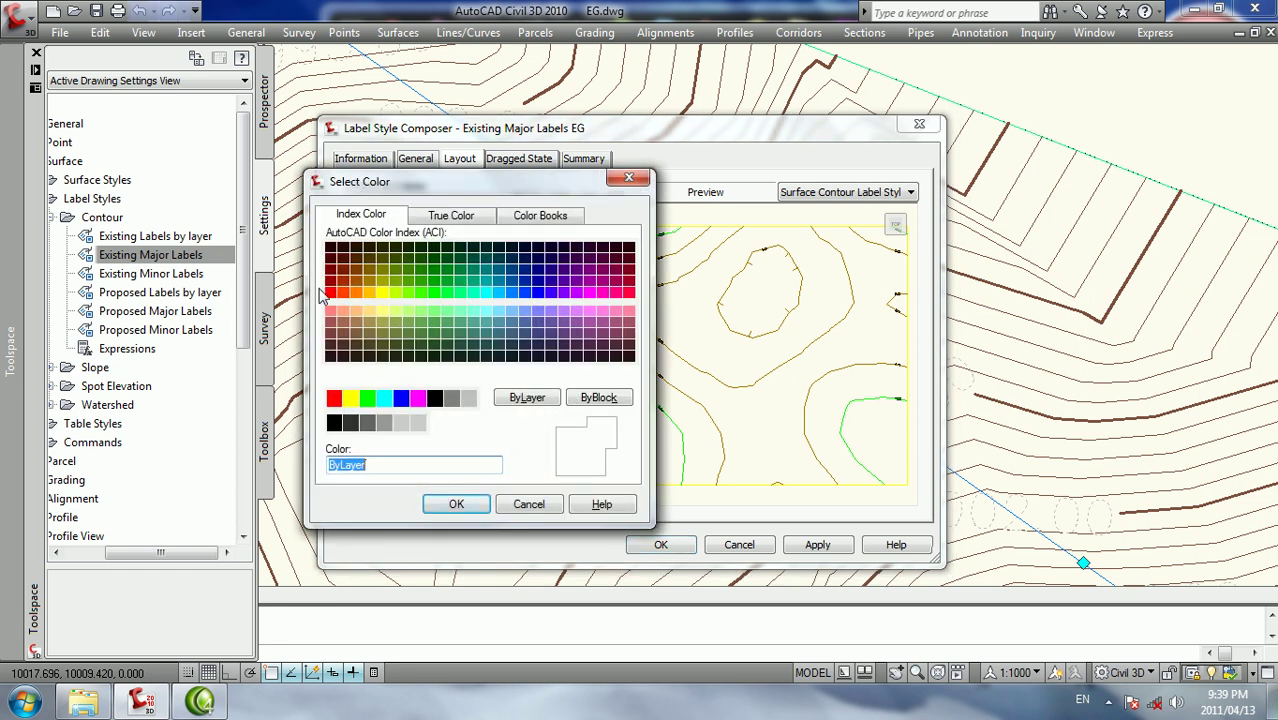
click(342, 292)
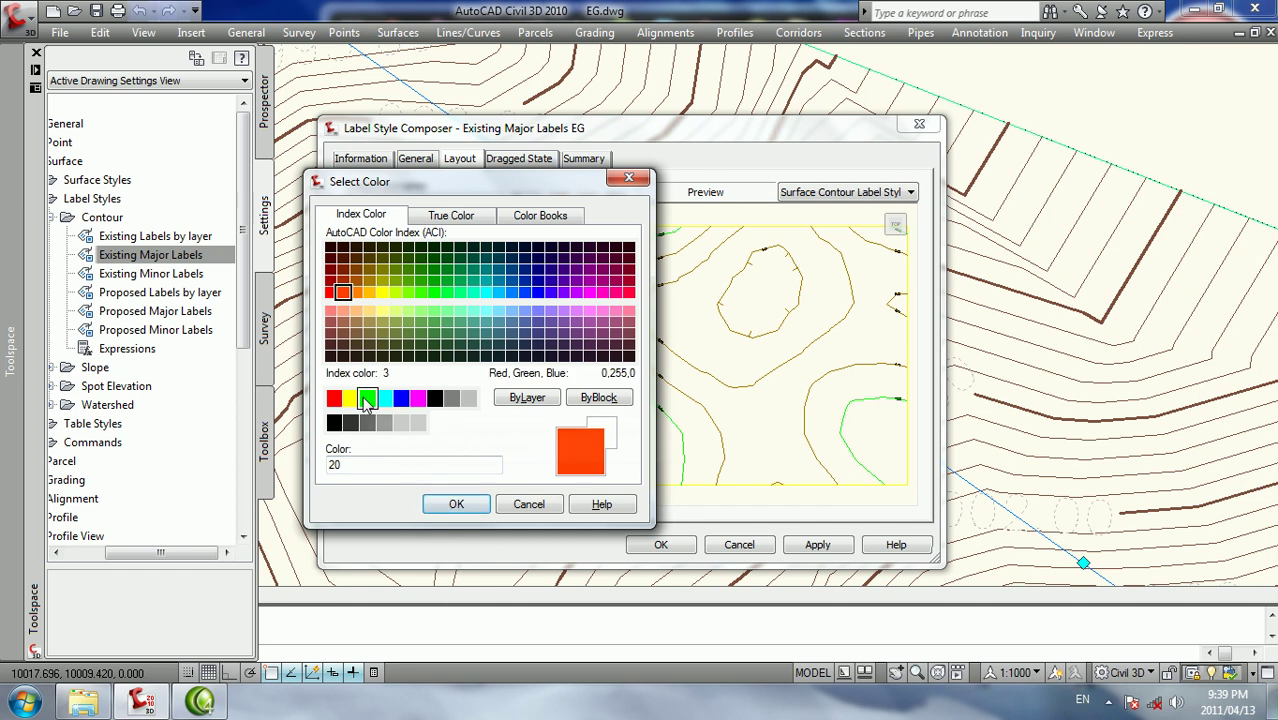
click(367, 399)
click(455, 504)
click(661, 544)
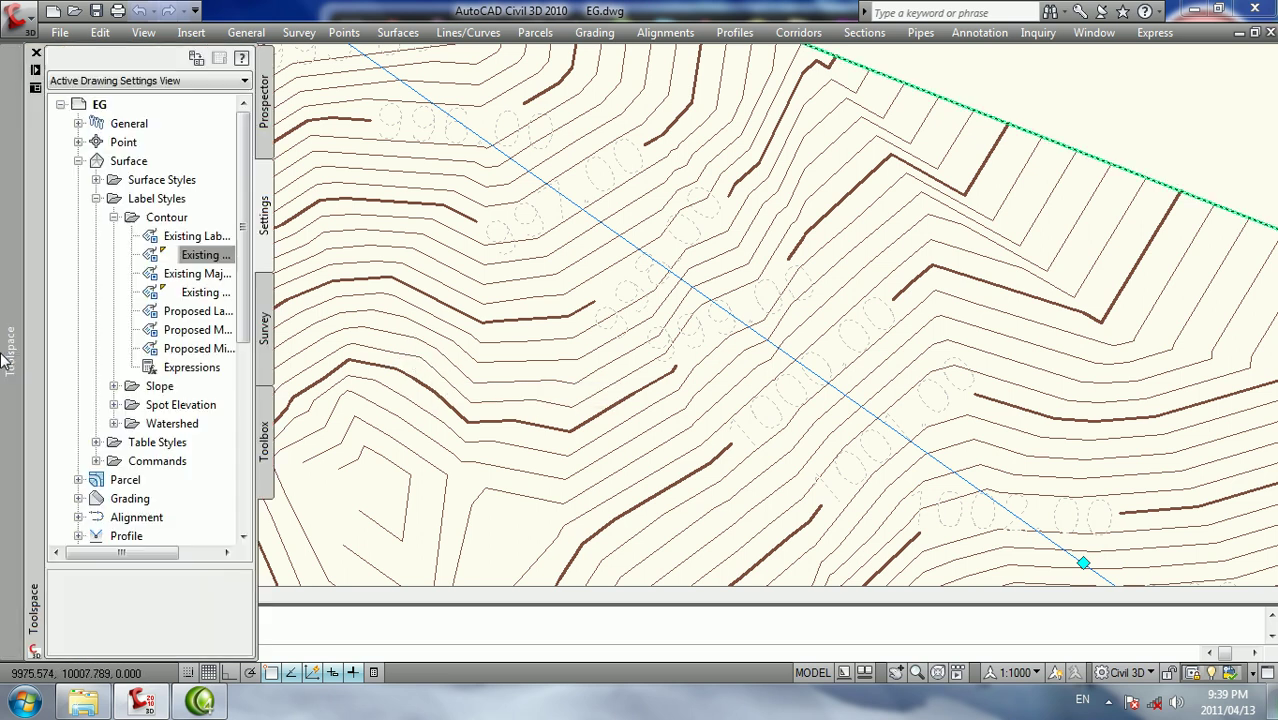
Edit the Existing Major Labels EG label contents so the surface elevation field uses precision 1, and save
drag(171, 553, 215, 555)
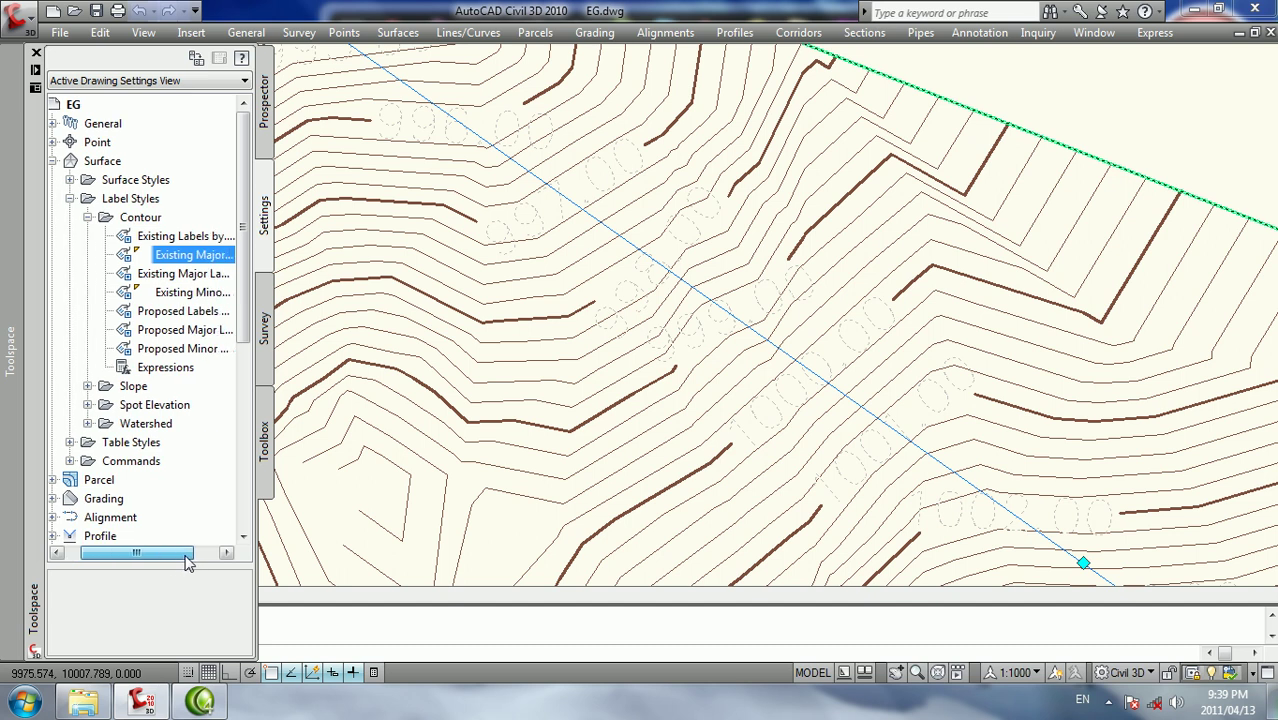
right_click(152, 278)
click(197, 286)
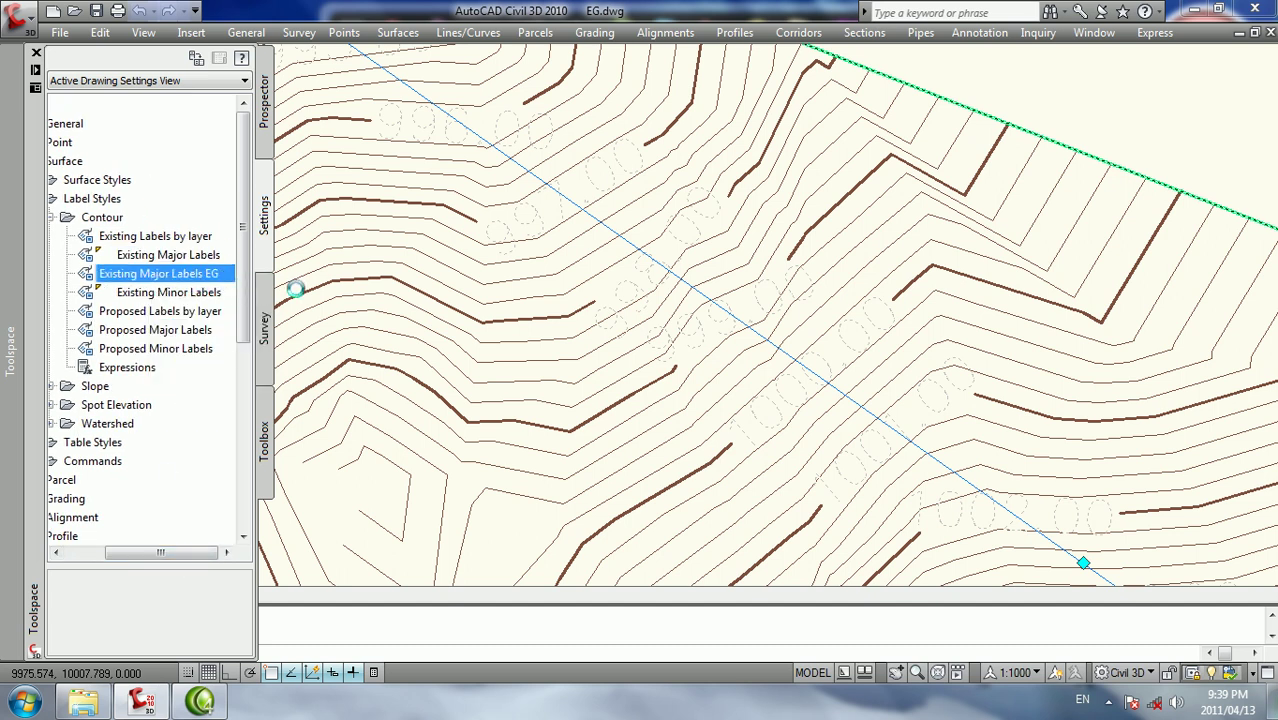
click(580, 362)
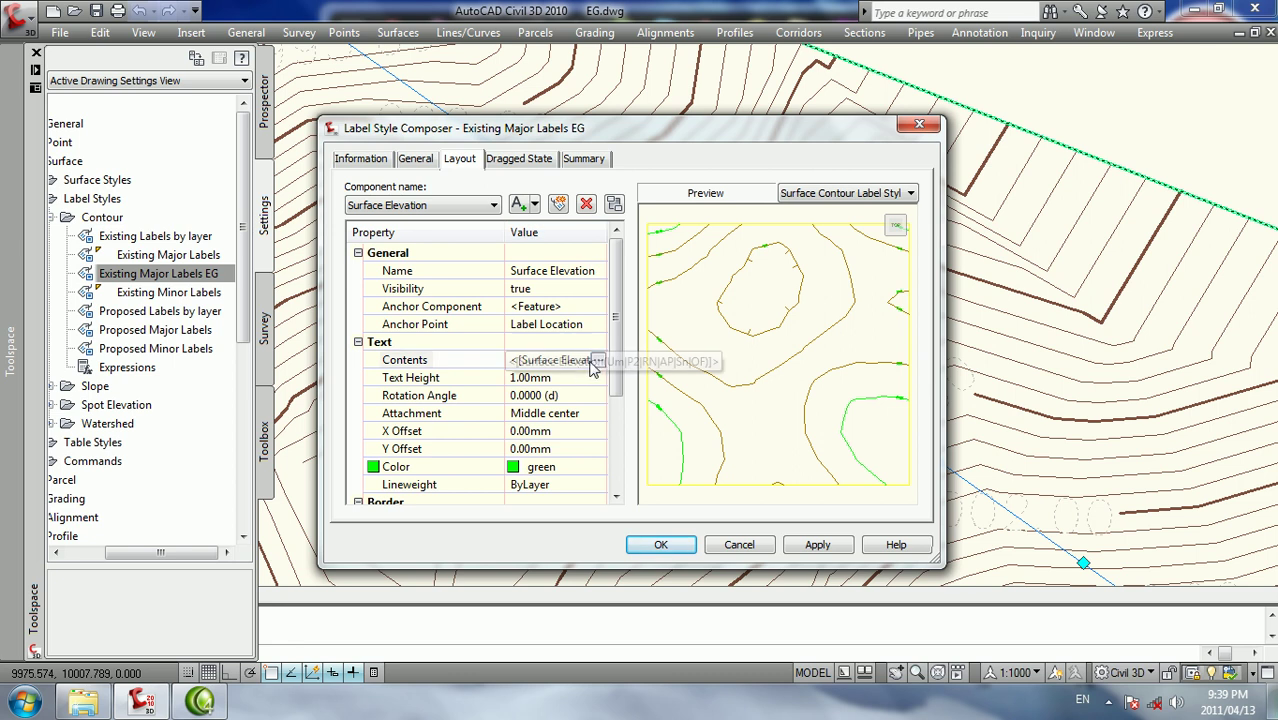
click(596, 366)
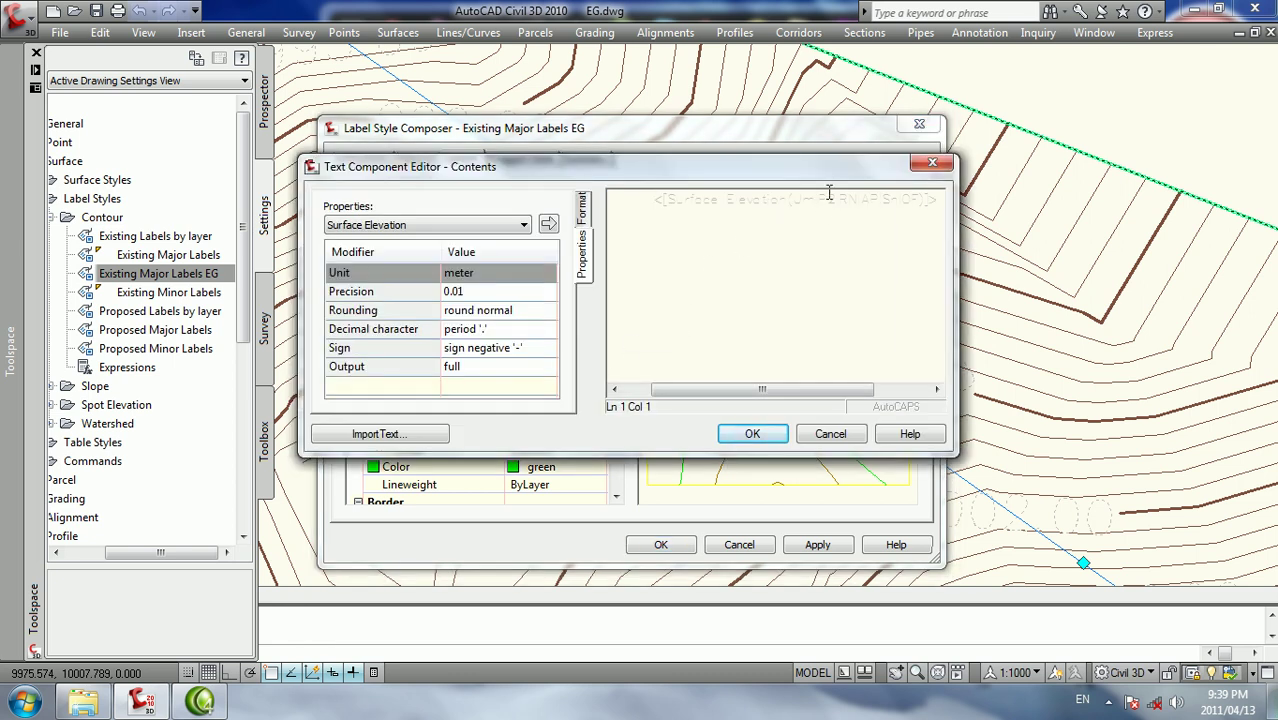
drag(936, 200, 779, 203)
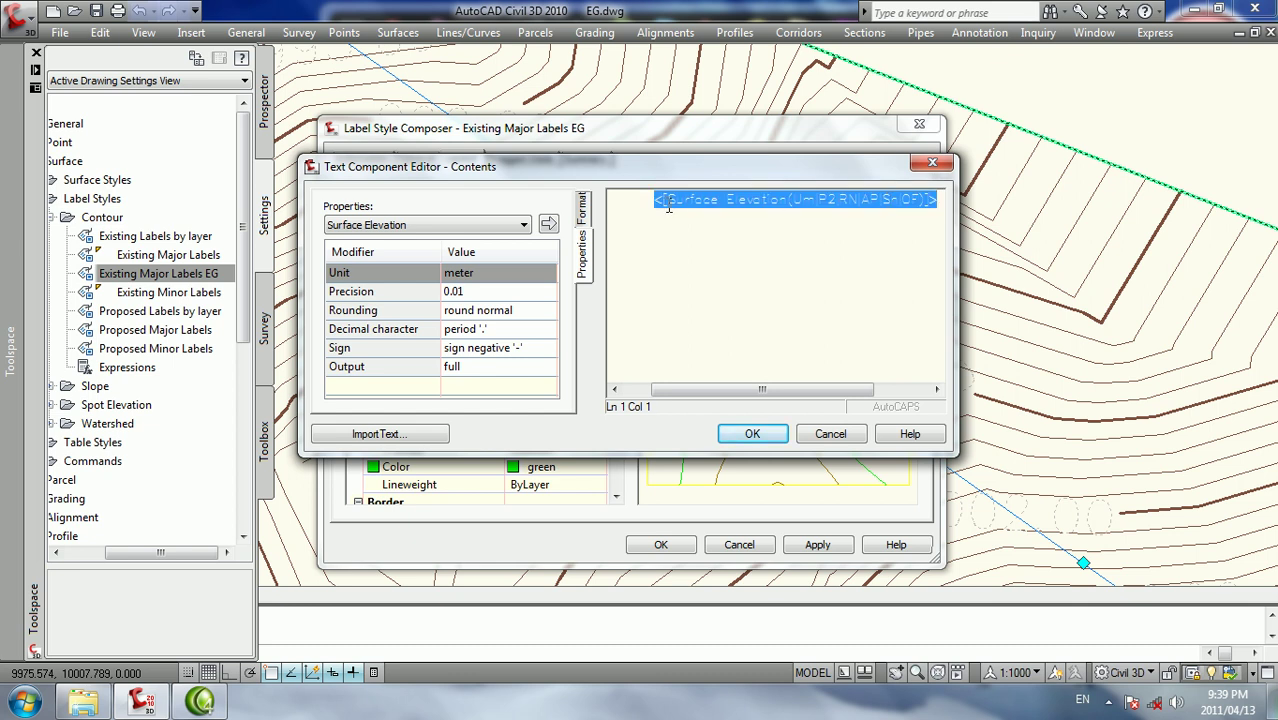
click(487, 292)
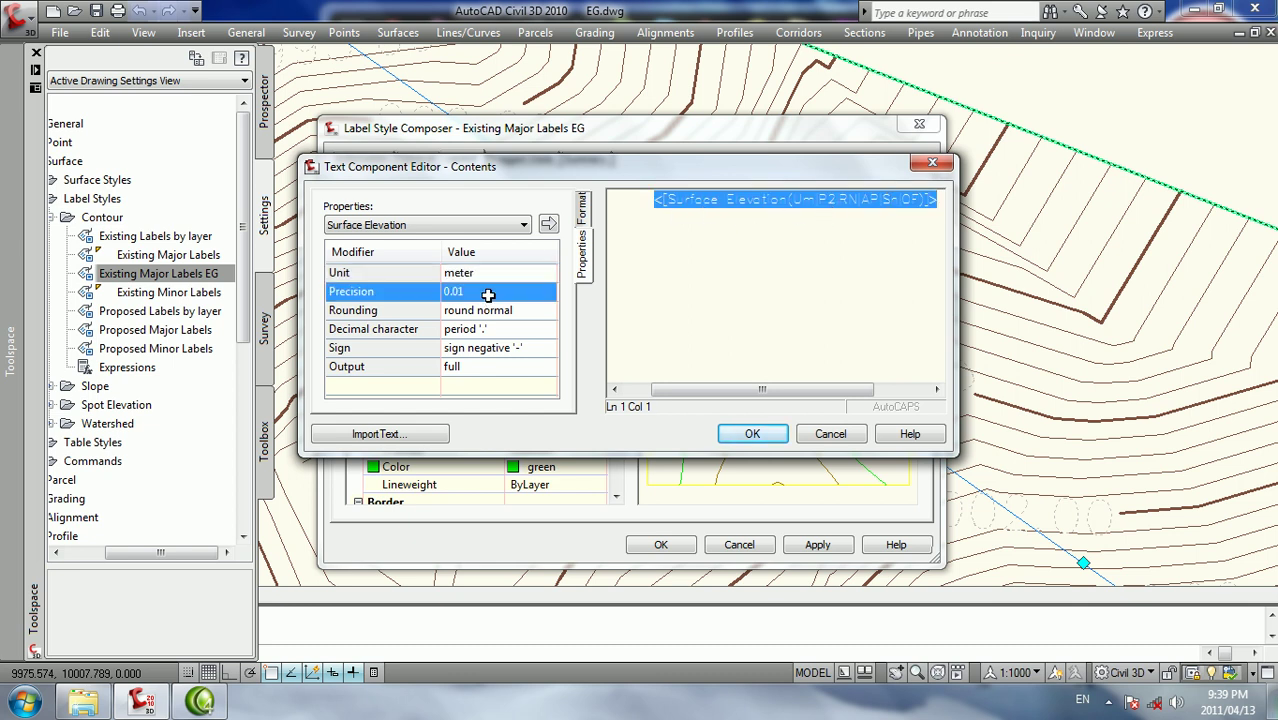
click(487, 292)
click(487, 310)
click(548, 227)
click(750, 434)
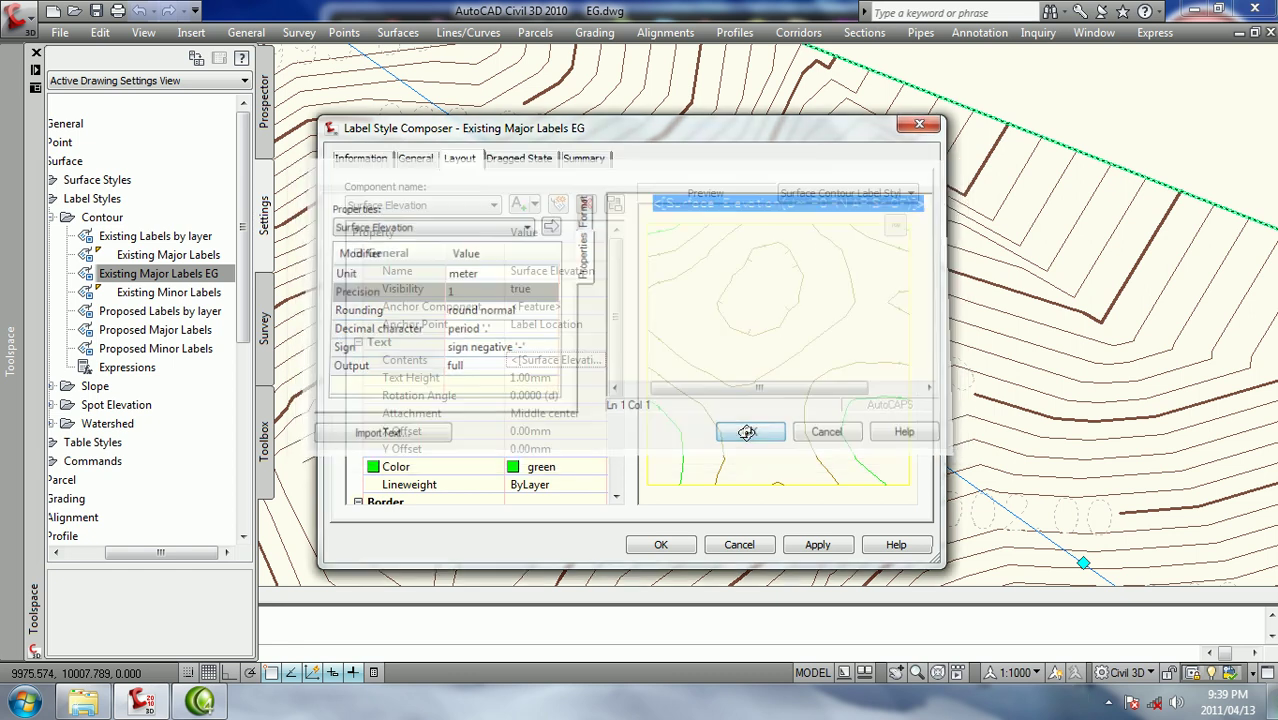
click(660, 544)
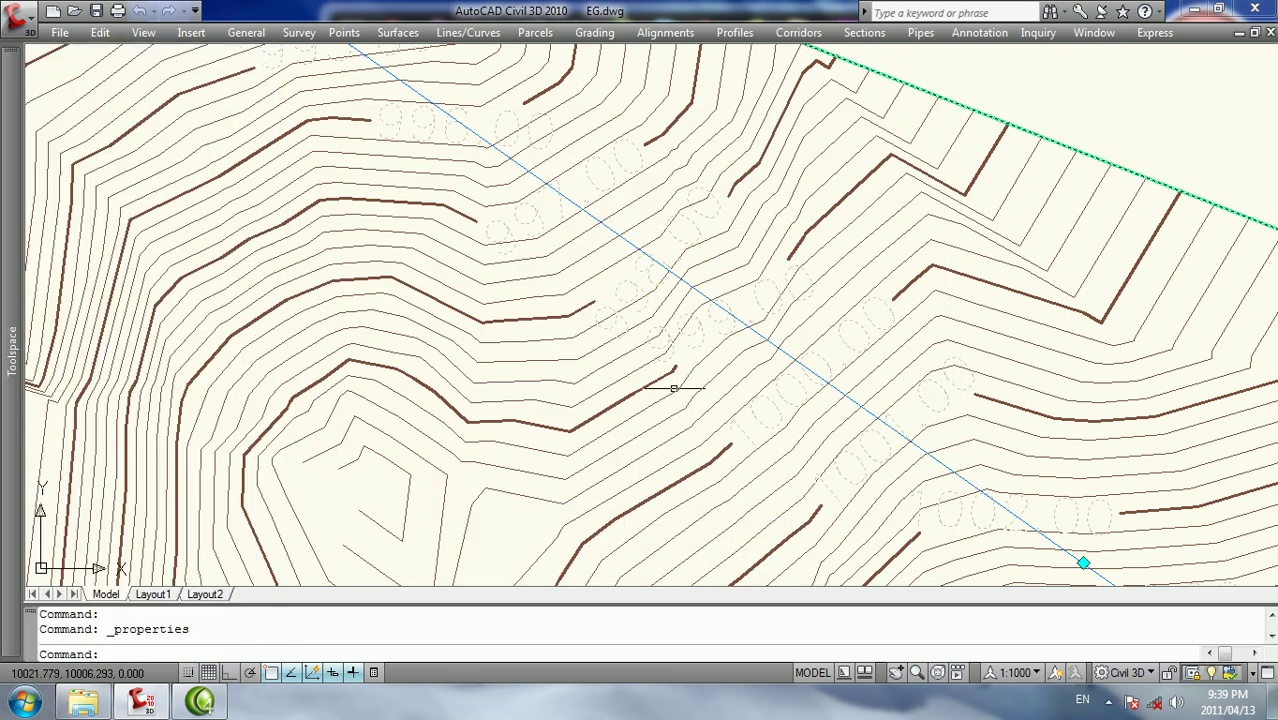
Set the contour label line's major label style to Existing Major Labels EG
right_click(652, 271)
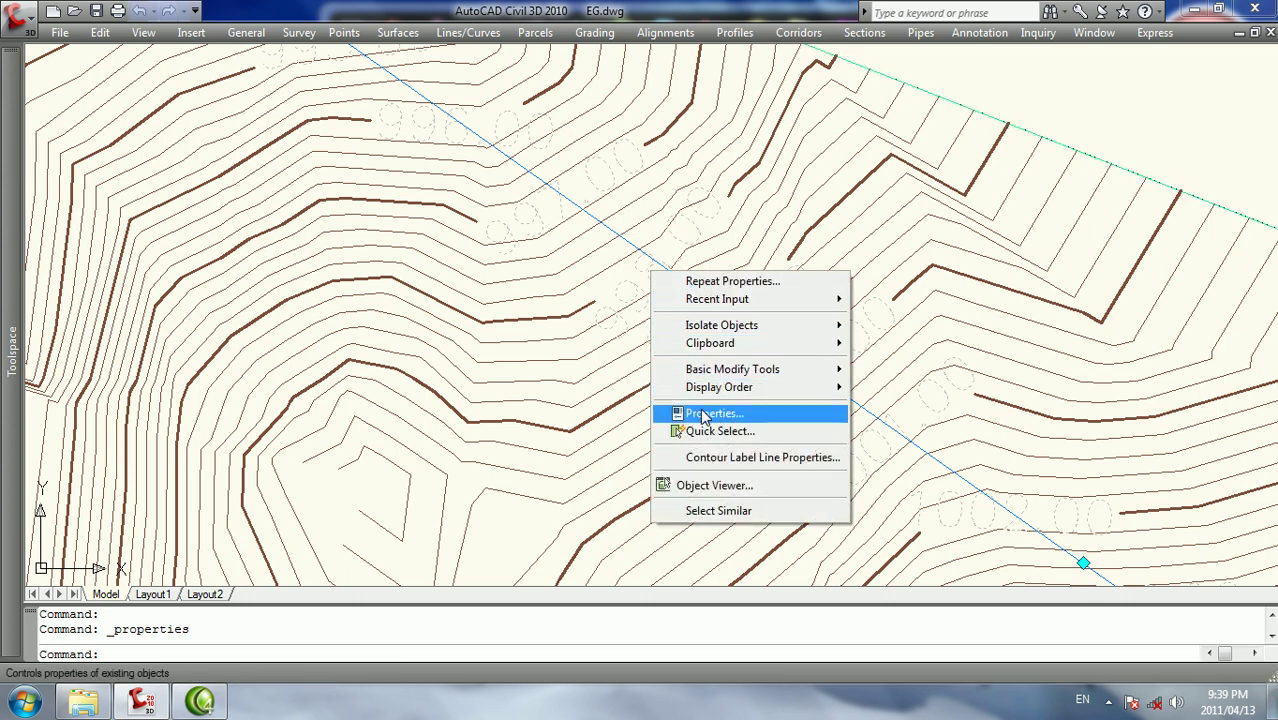
click(700, 413)
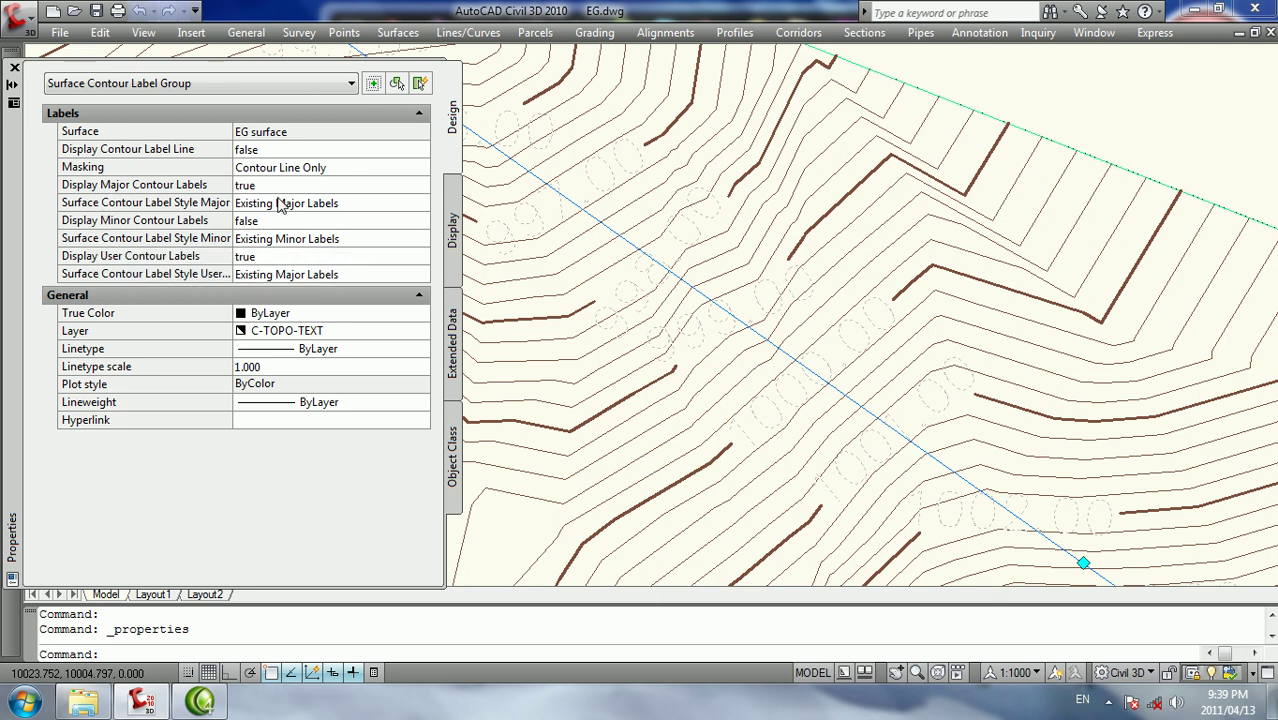
click(283, 205)
click(420, 204)
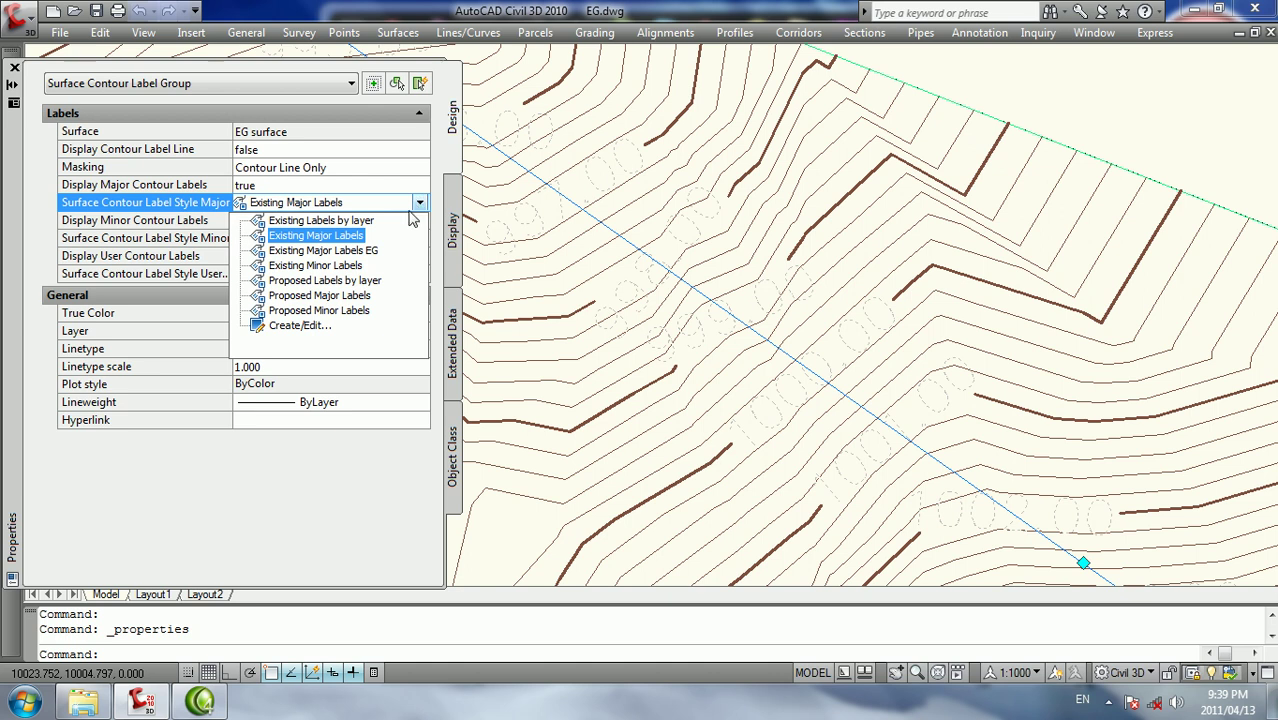
click(368, 252)
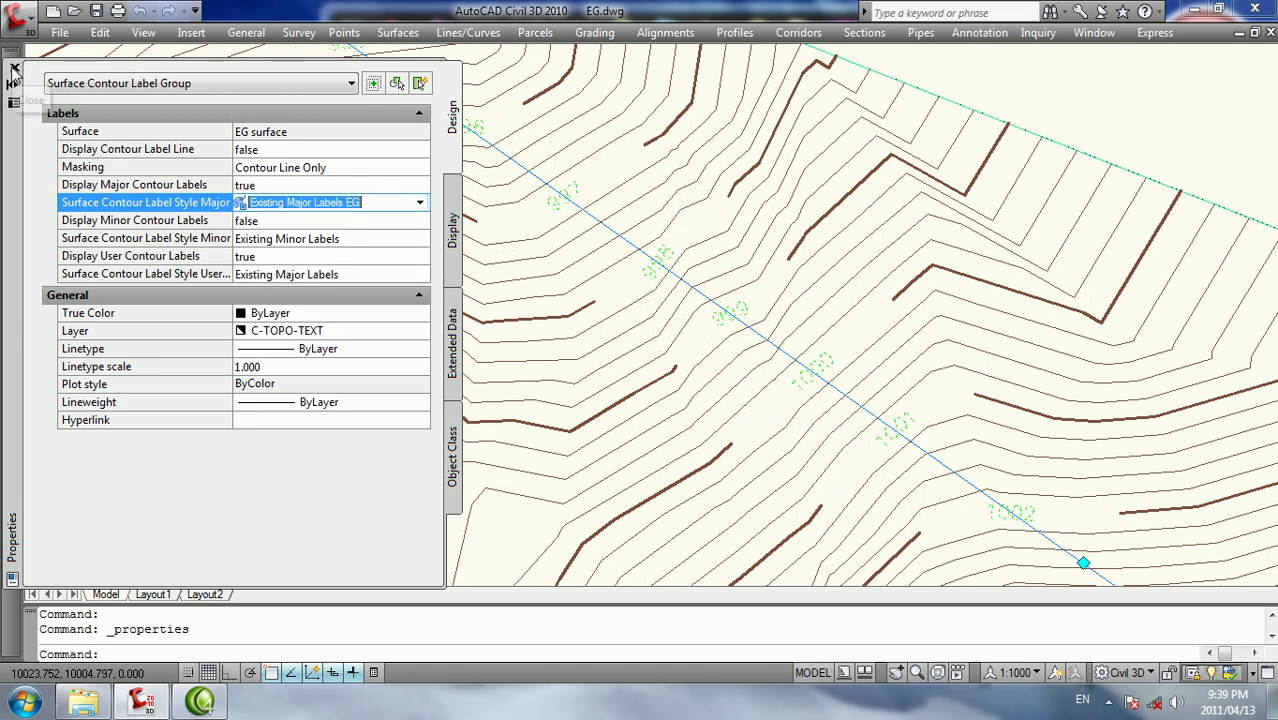
click(14, 67)
key(Escape)
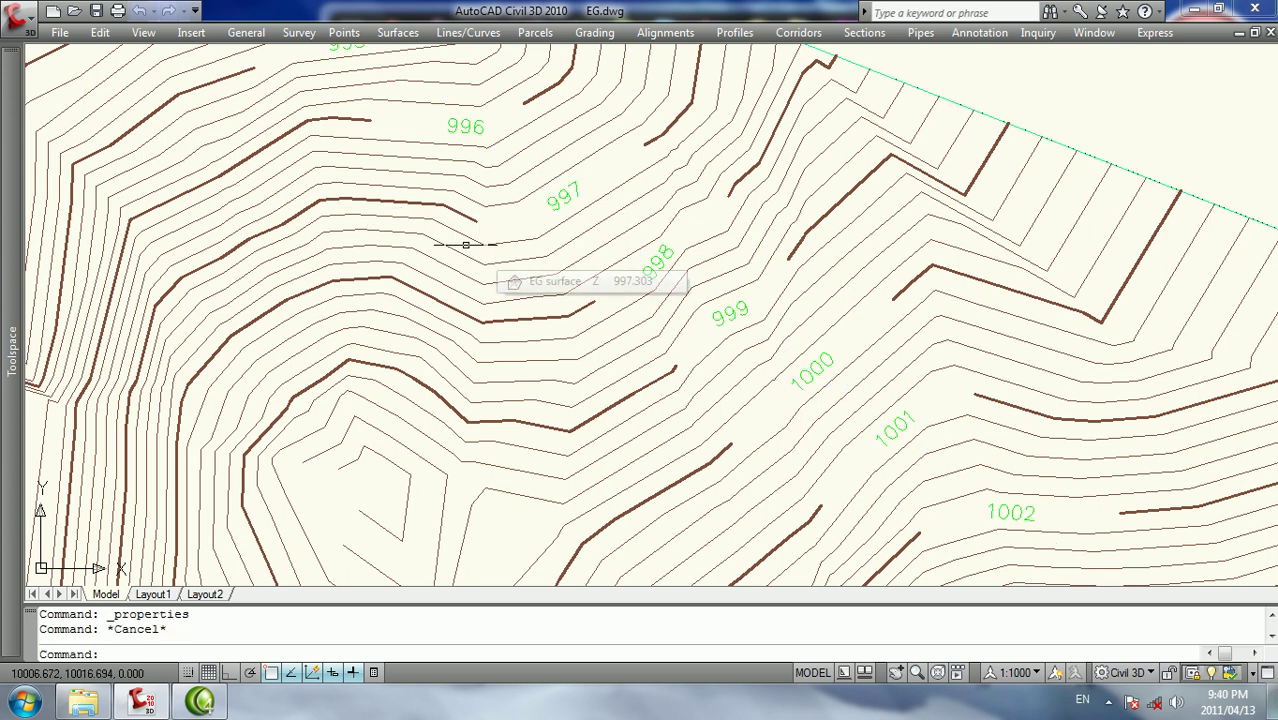
scroll(646, 243, down, 4)
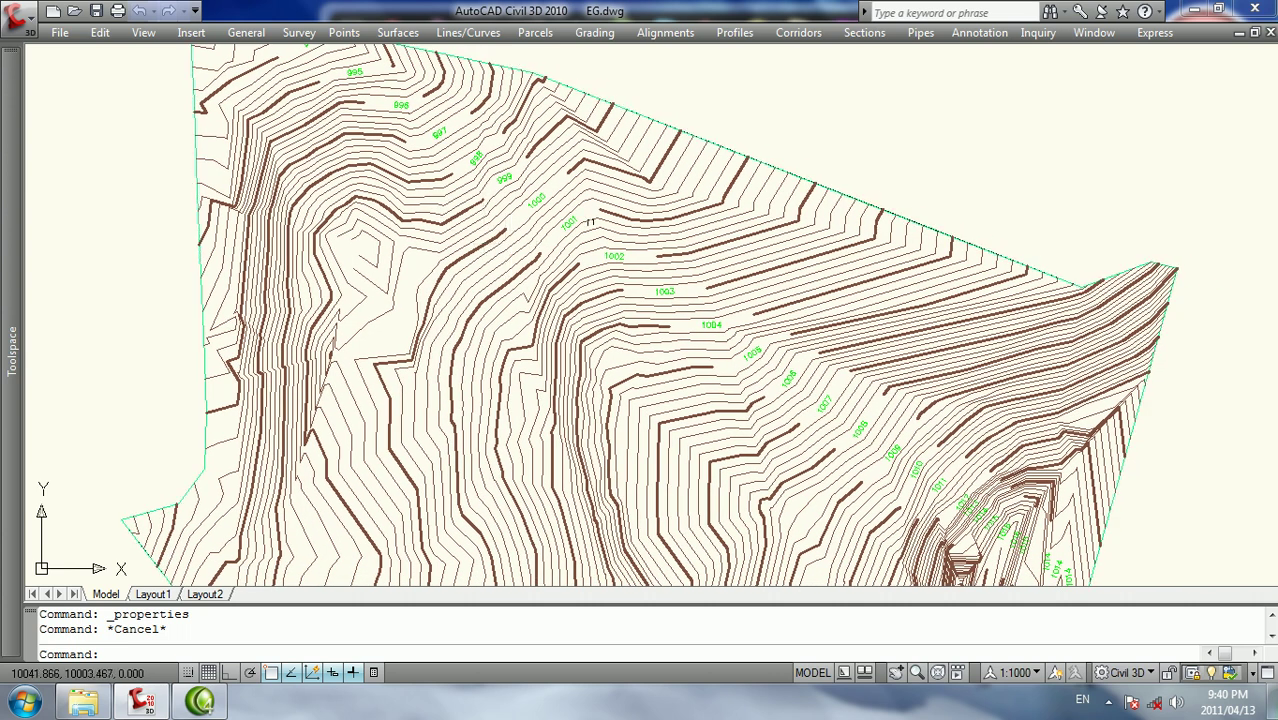
scroll(490, 220, down, 2)
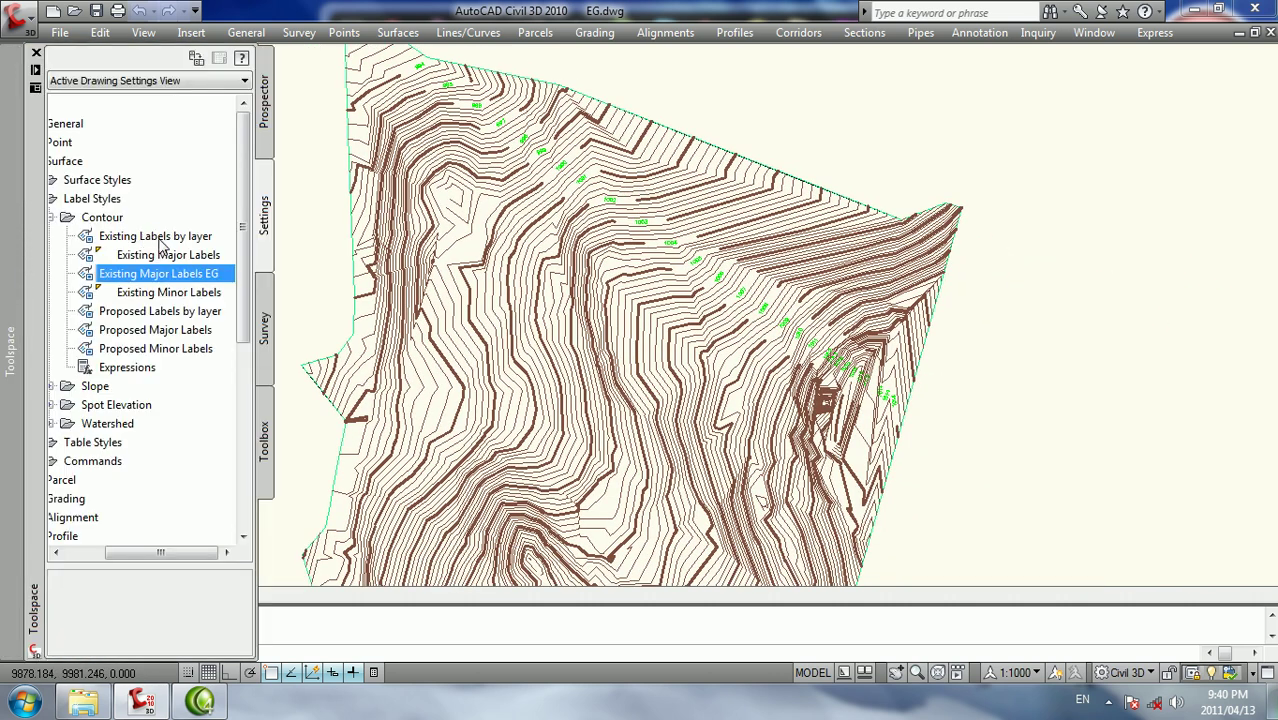
Switch to Prospector and inspect the EG surface's properties
click(272, 140)
click(302, 167)
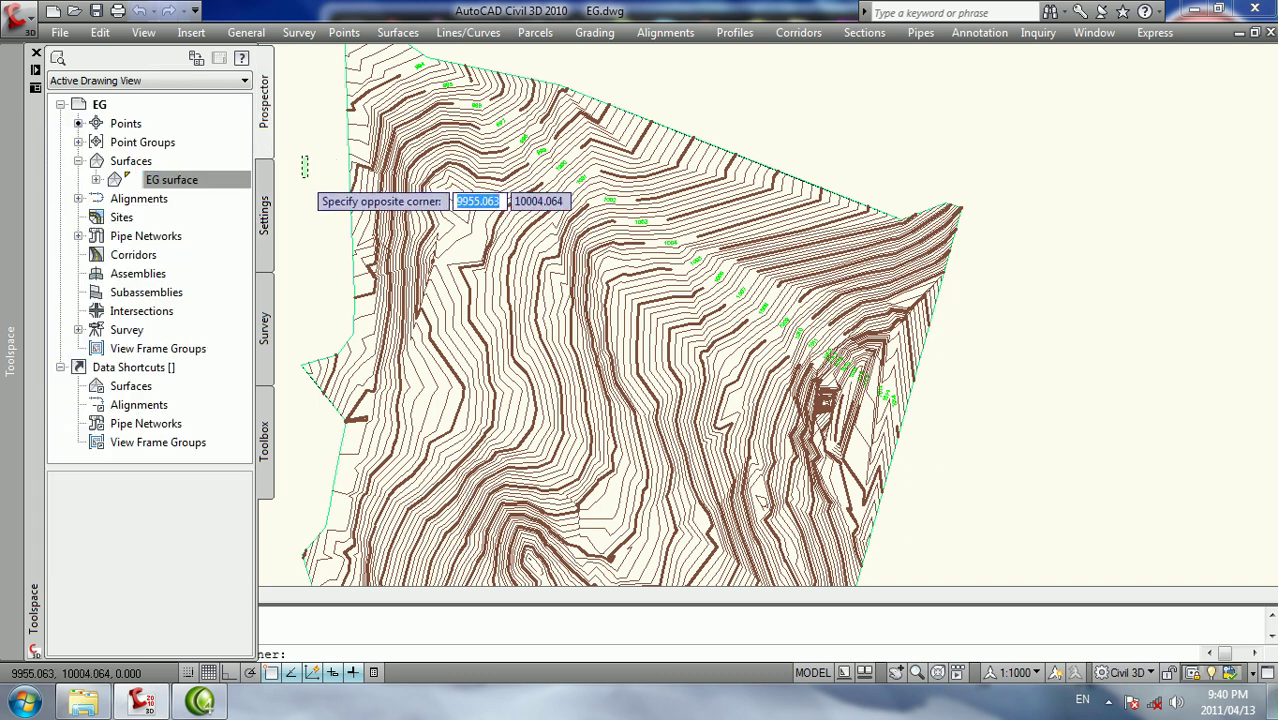
click(302, 167)
right_click(302, 167)
click(265, 186)
click(224, 215)
scroll(617, 206, up, 5)
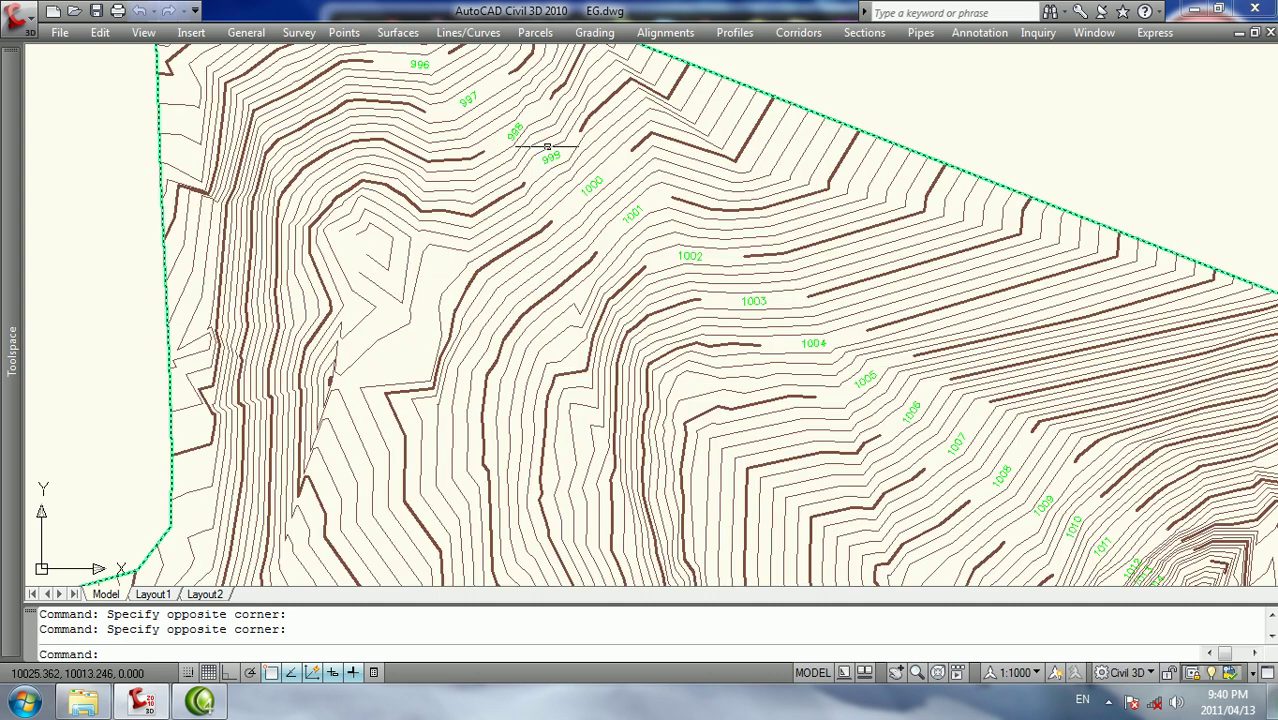
double_click(483, 167)
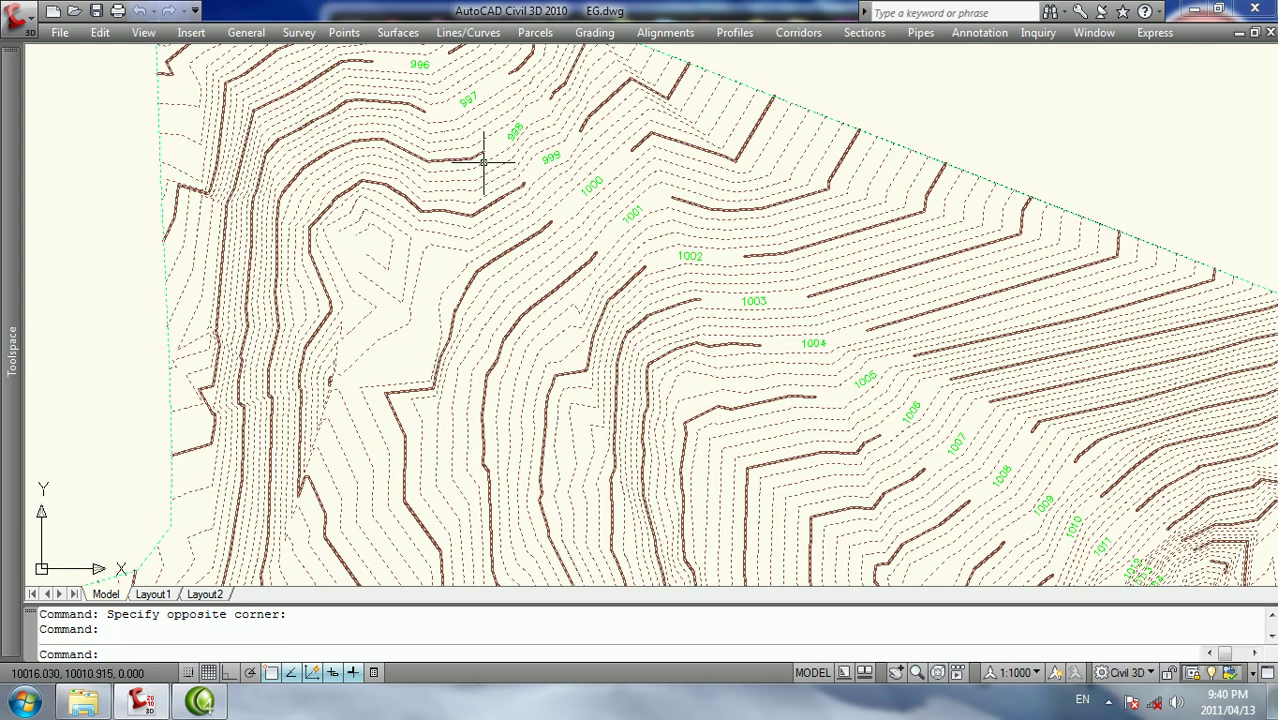
key(Escape)
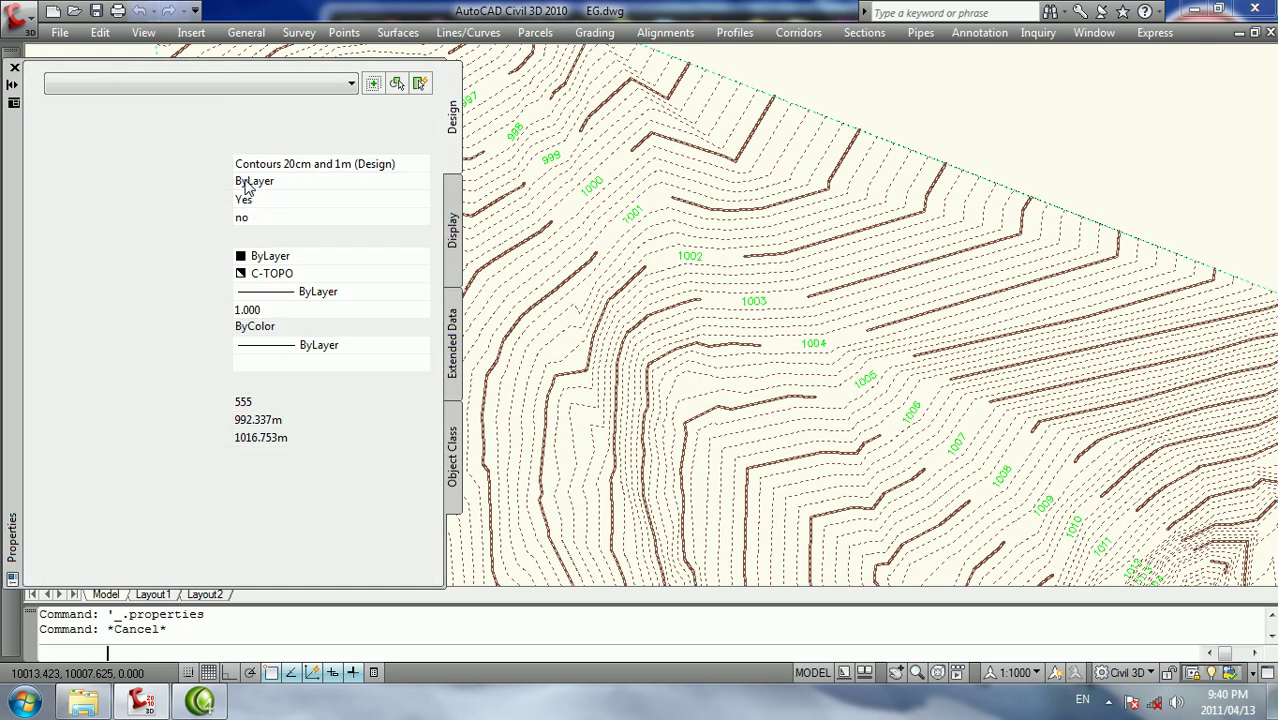
click(14, 68)
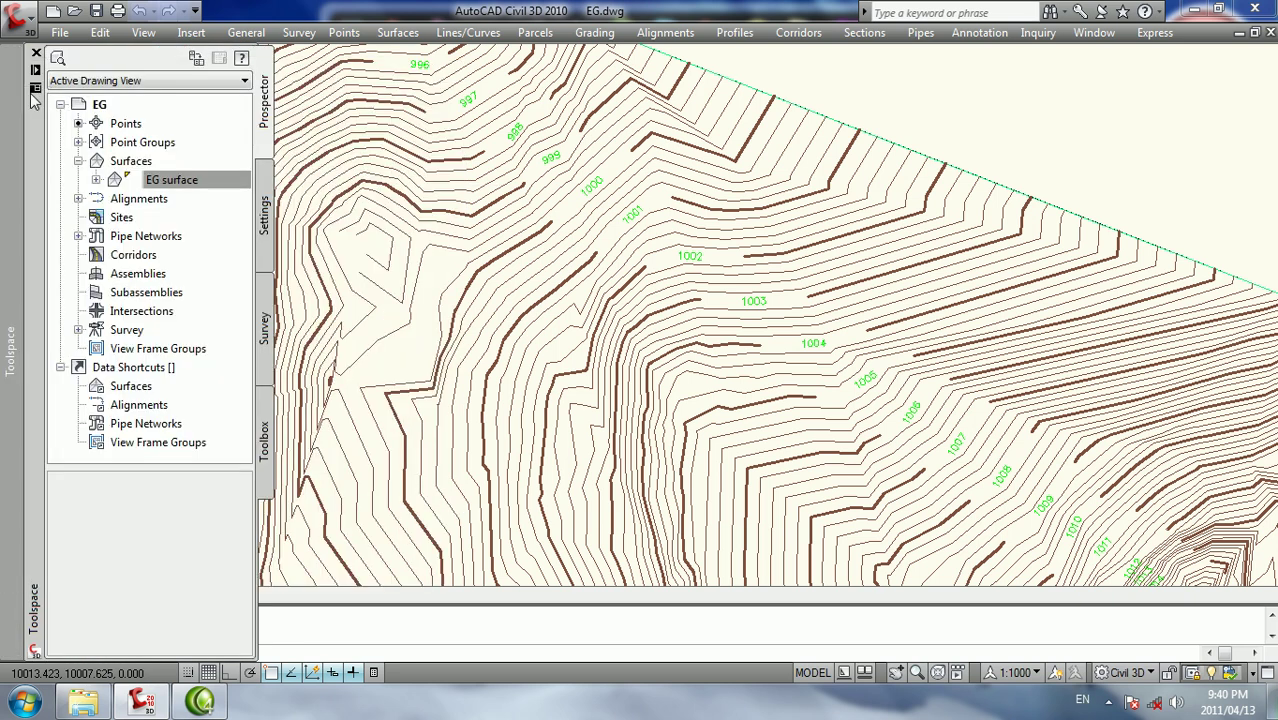
Inspect the contour label group's properties near the 999 and 1000 labels
scroll(563, 162, up, 4)
scroll(563, 162, up, 1)
middle_drag(542, 165, 540, 213)
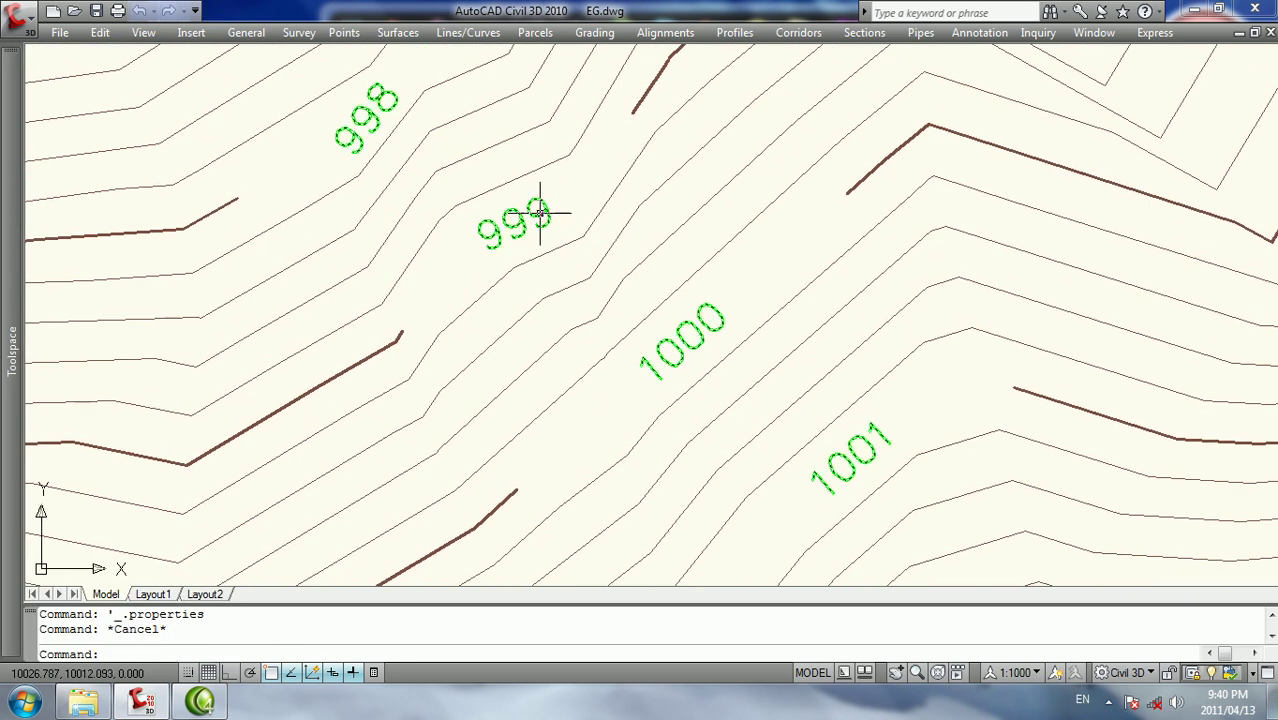
double_click(542, 210)
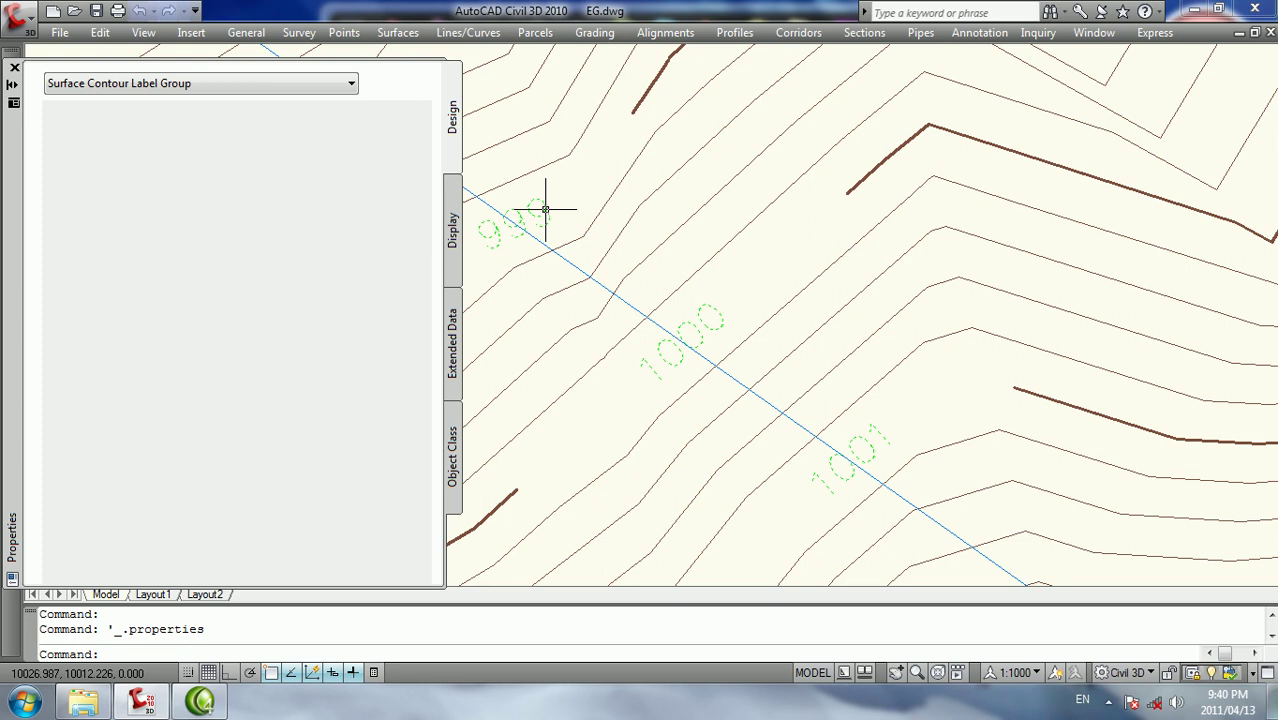
key(Escape)
key(Escape)
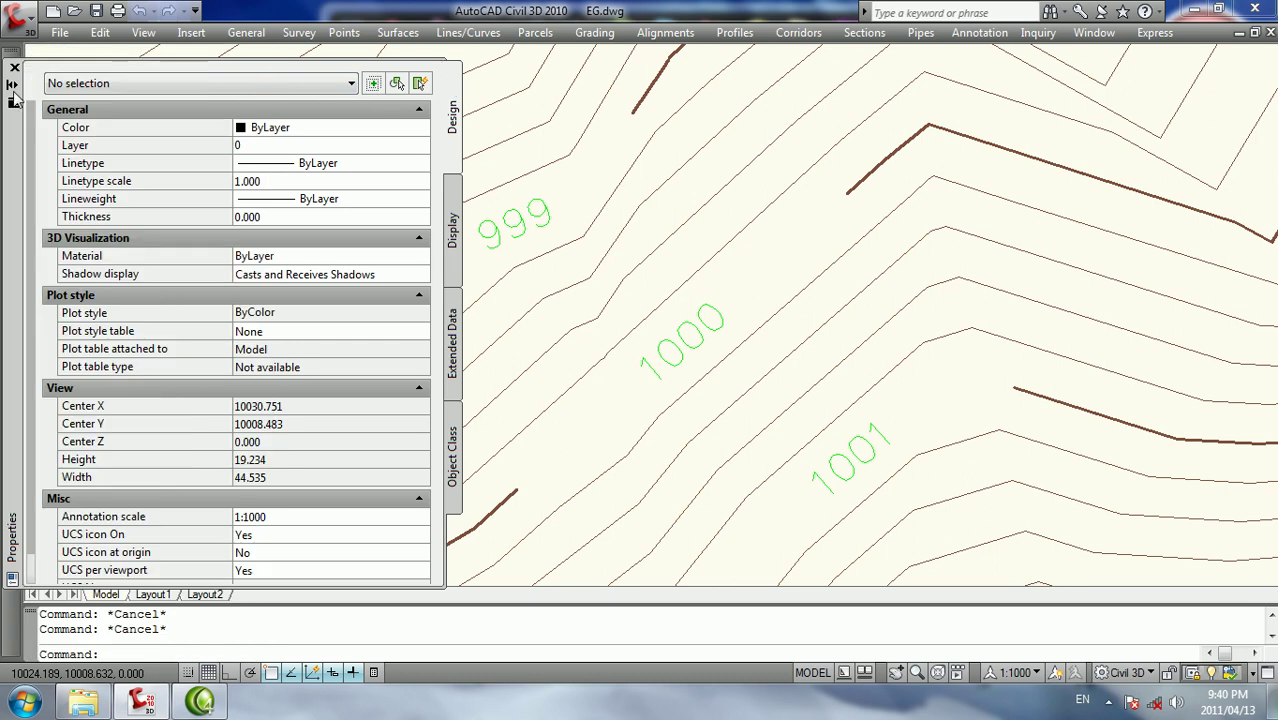
click(14, 70)
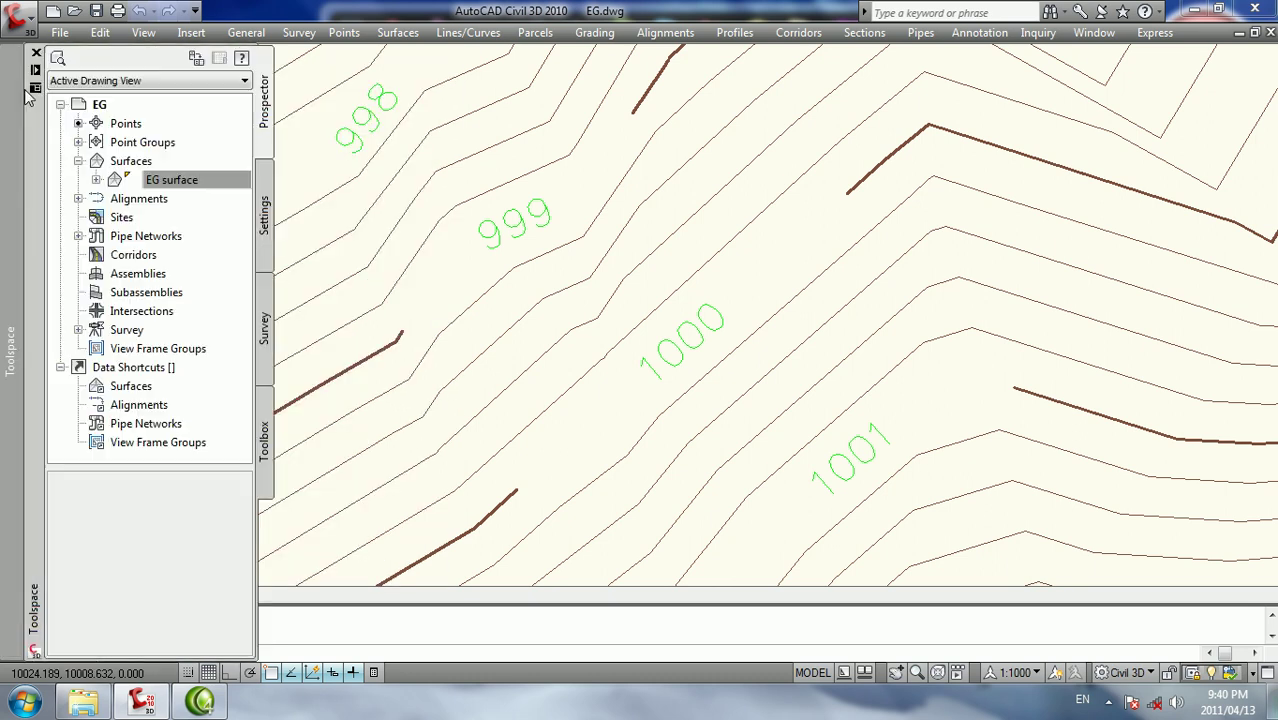
Rebuild the EG surface and set it to Rebuild - Automatic
right_click(178, 186)
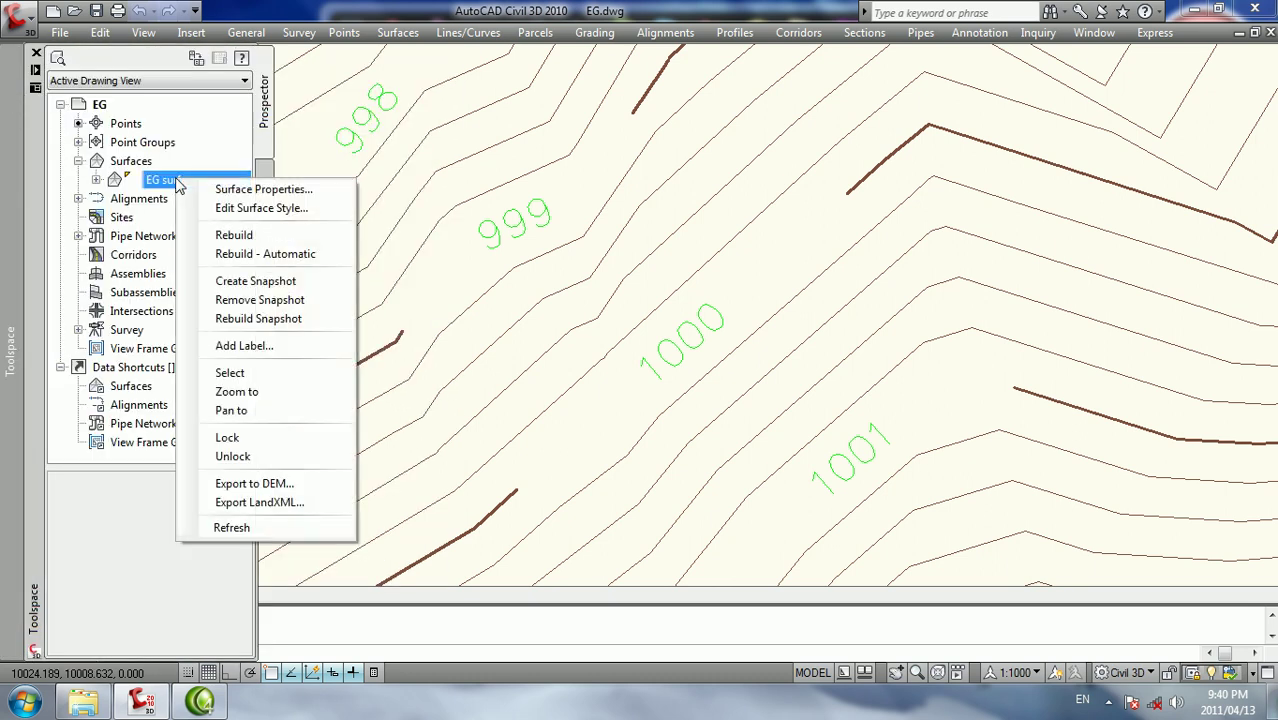
click(216, 240)
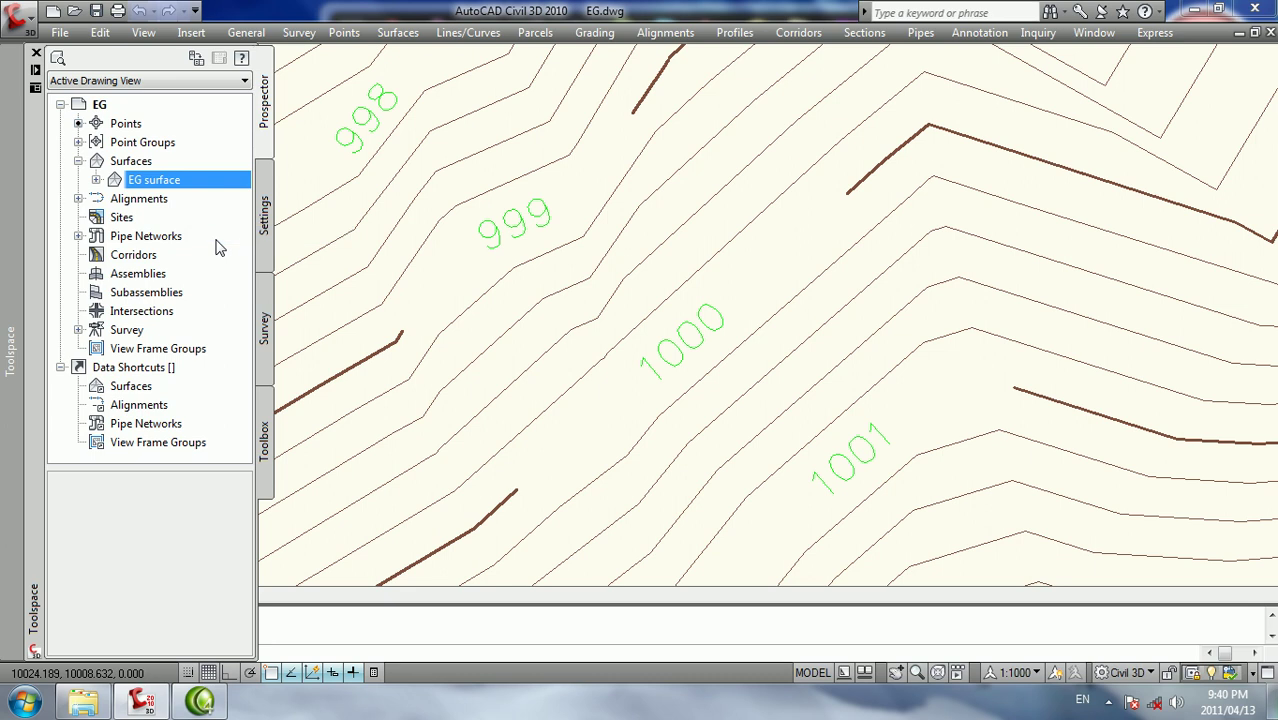
right_click(190, 193)
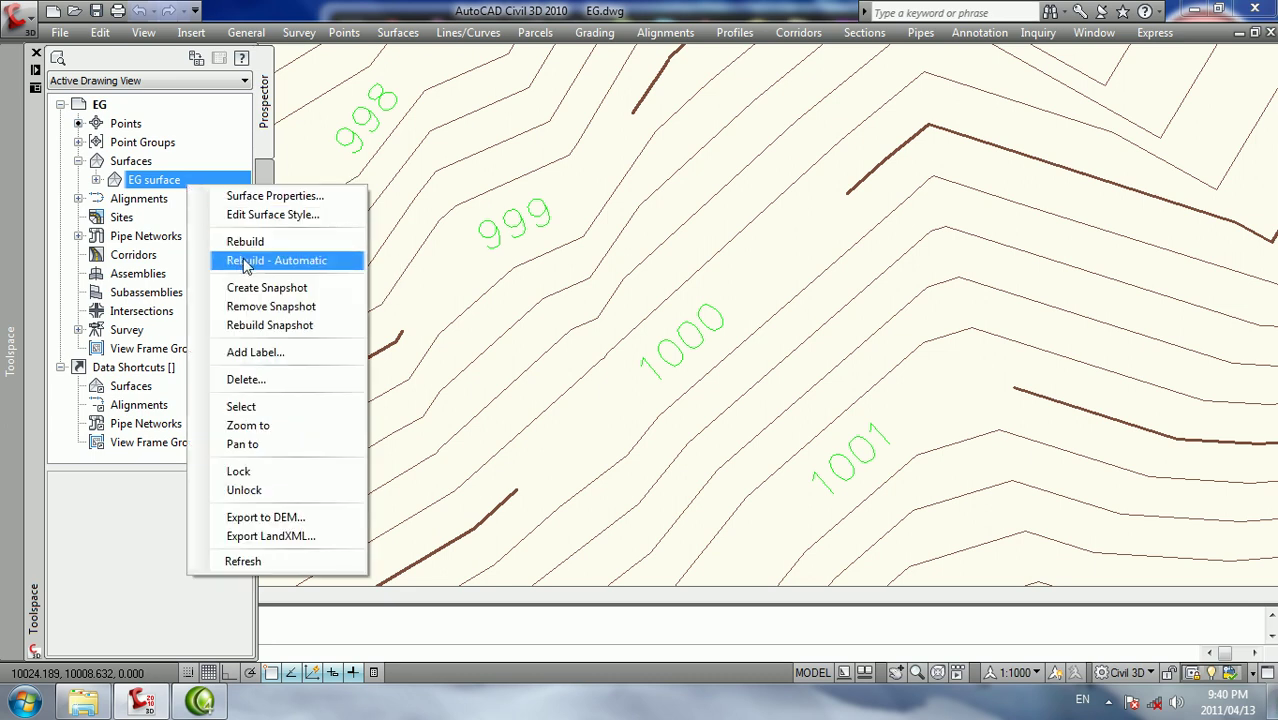
click(205, 260)
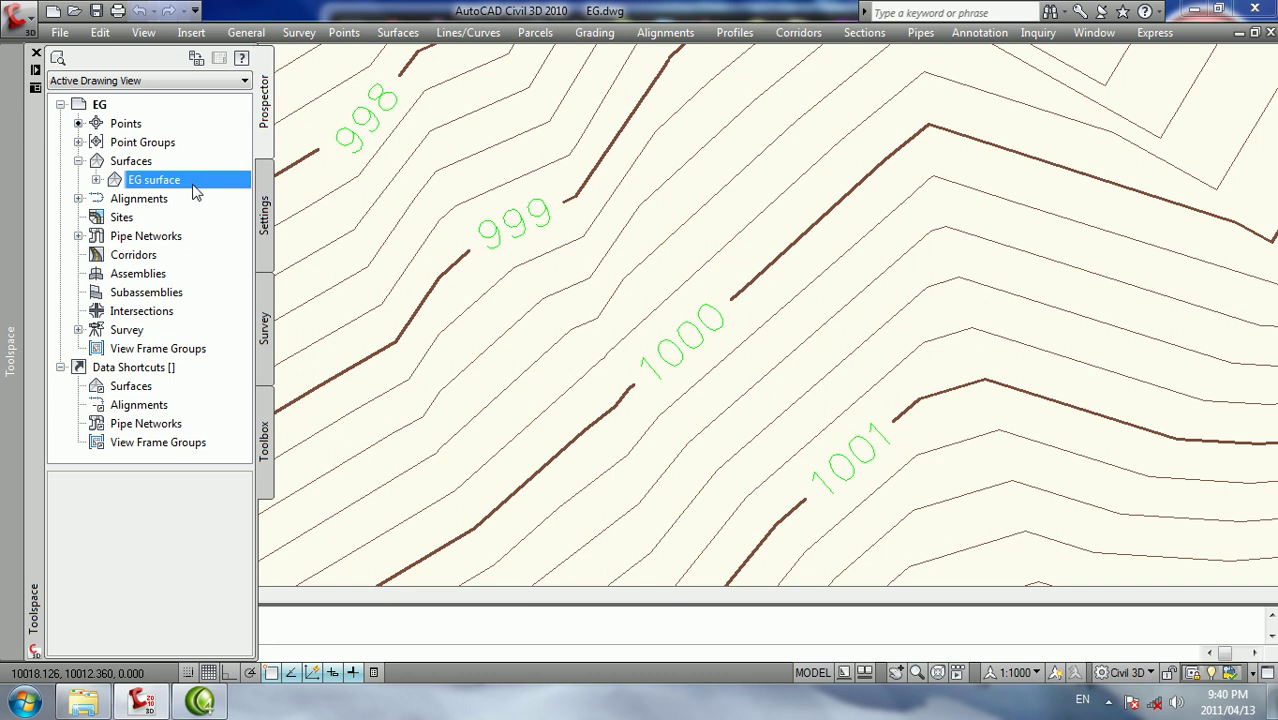
scroll(548, 222, down, 3)
key(Escape)
scroll(520, 260, down, 3)
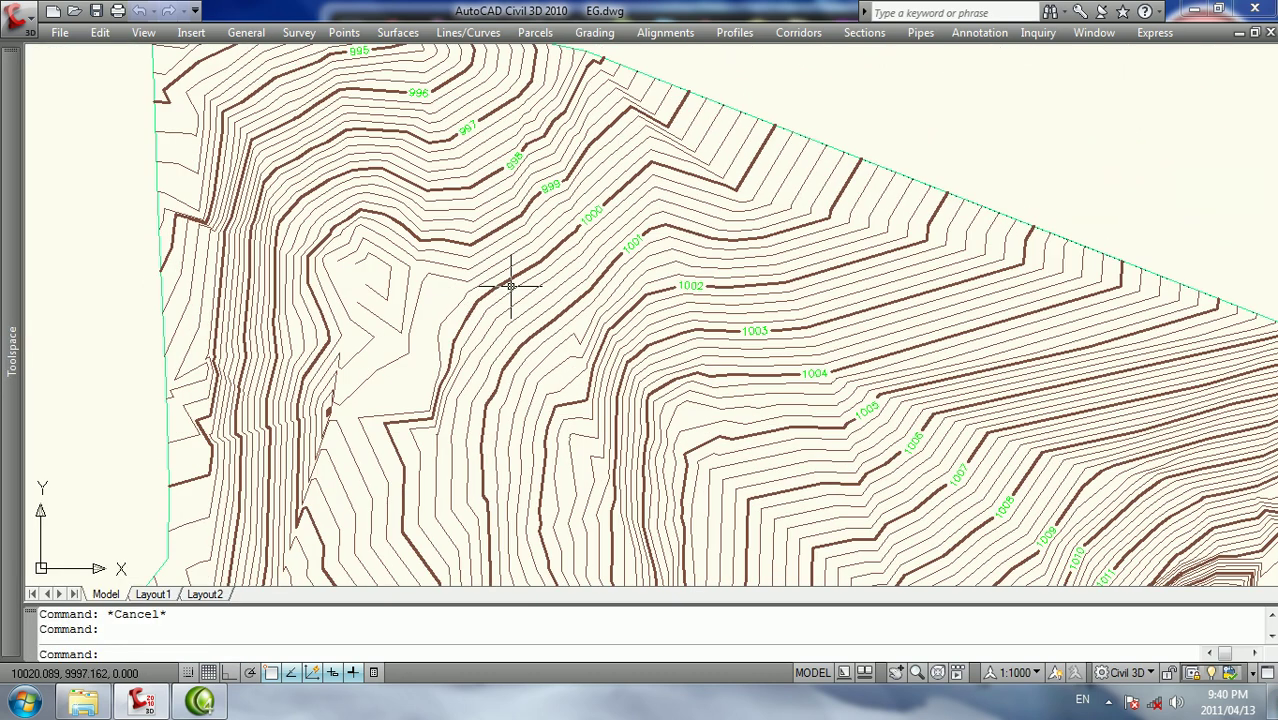
mouse_move(511, 276)
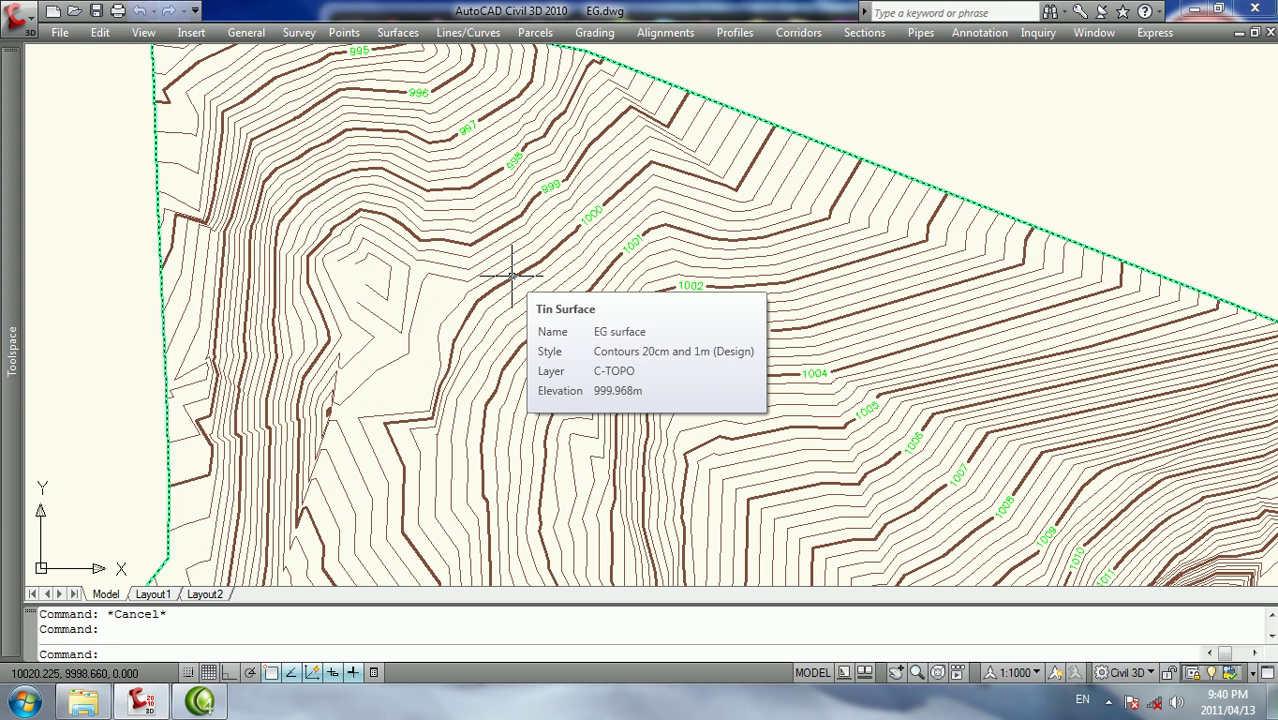
Zoom and pan around the hilltop to inspect the green contour labels 1002–1011
shift+middle_drag(511, 275, 683, 335)
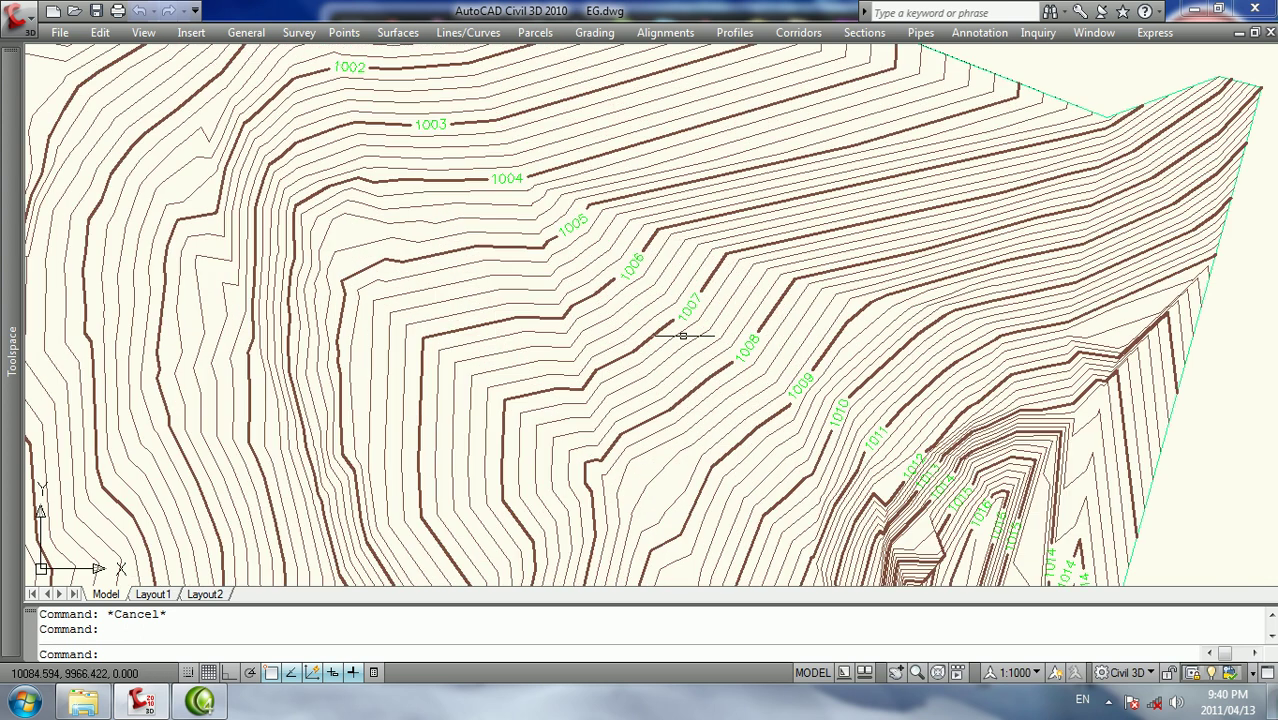
scroll(683, 335, up, 3)
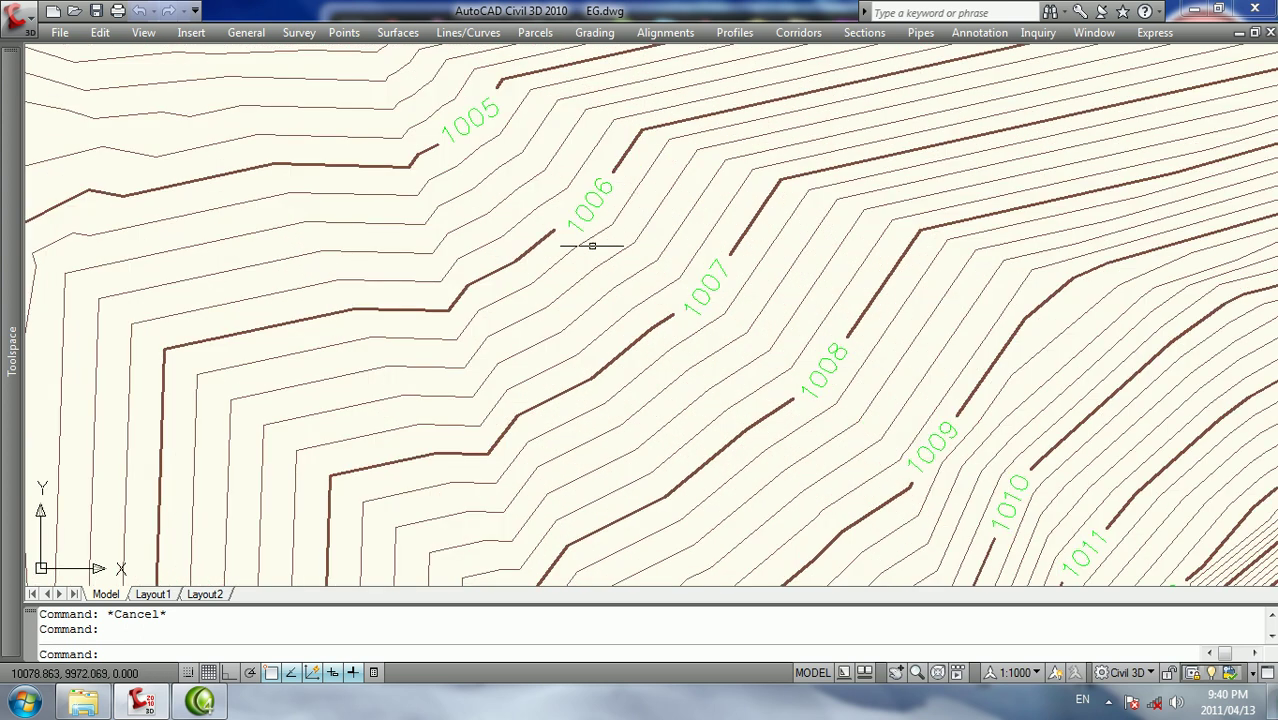
mouse_move(576, 266)
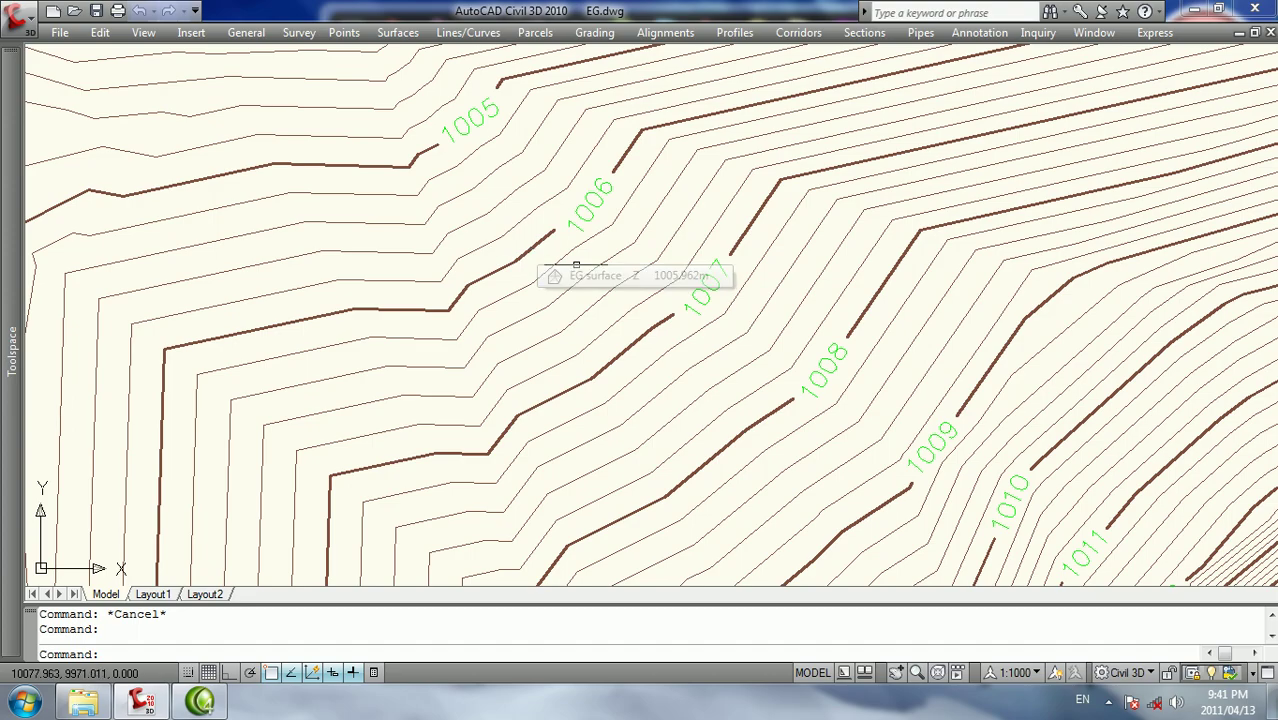
scroll(600, 275, down, 6)
scroll(656, 297, up, 5)
scroll(685, 351, up, 3)
middle_drag(685, 351, 562, 300)
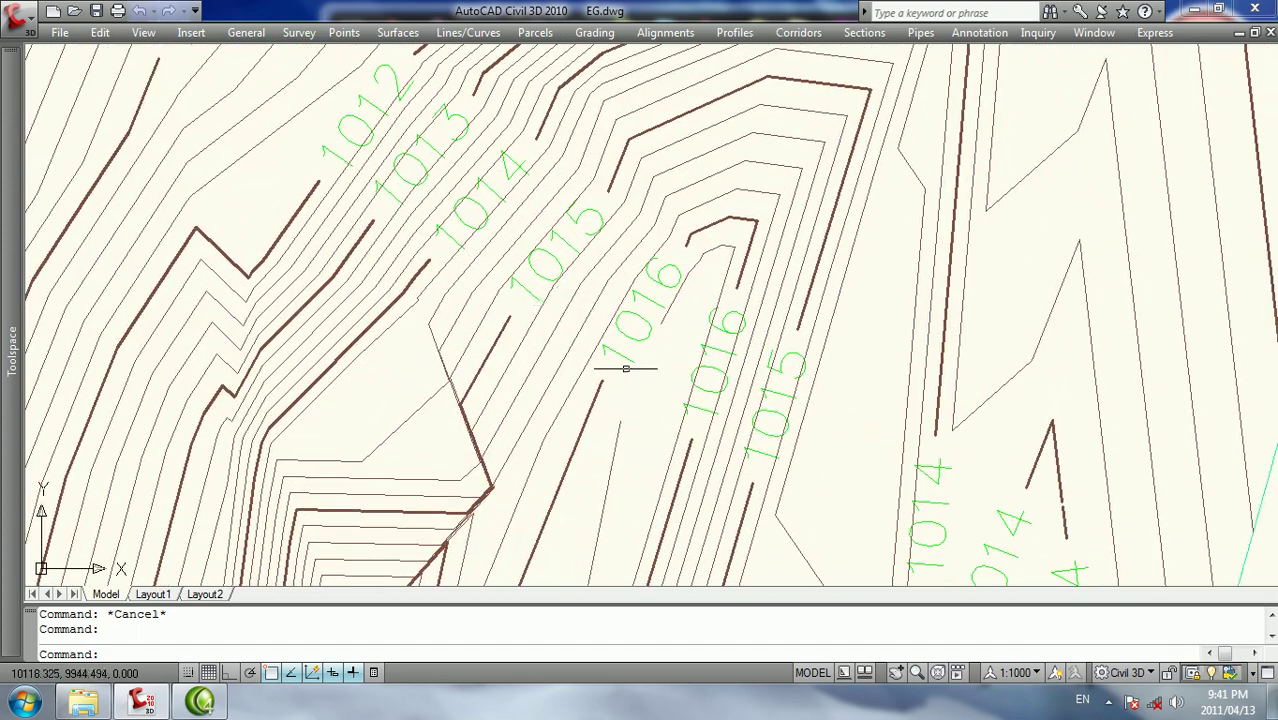
scroll(644, 380, down, 2)
mouse_move(685, 419)
middle_down()
mouse_move(690, 360)
mouse_move(702, 370)
middle_up()
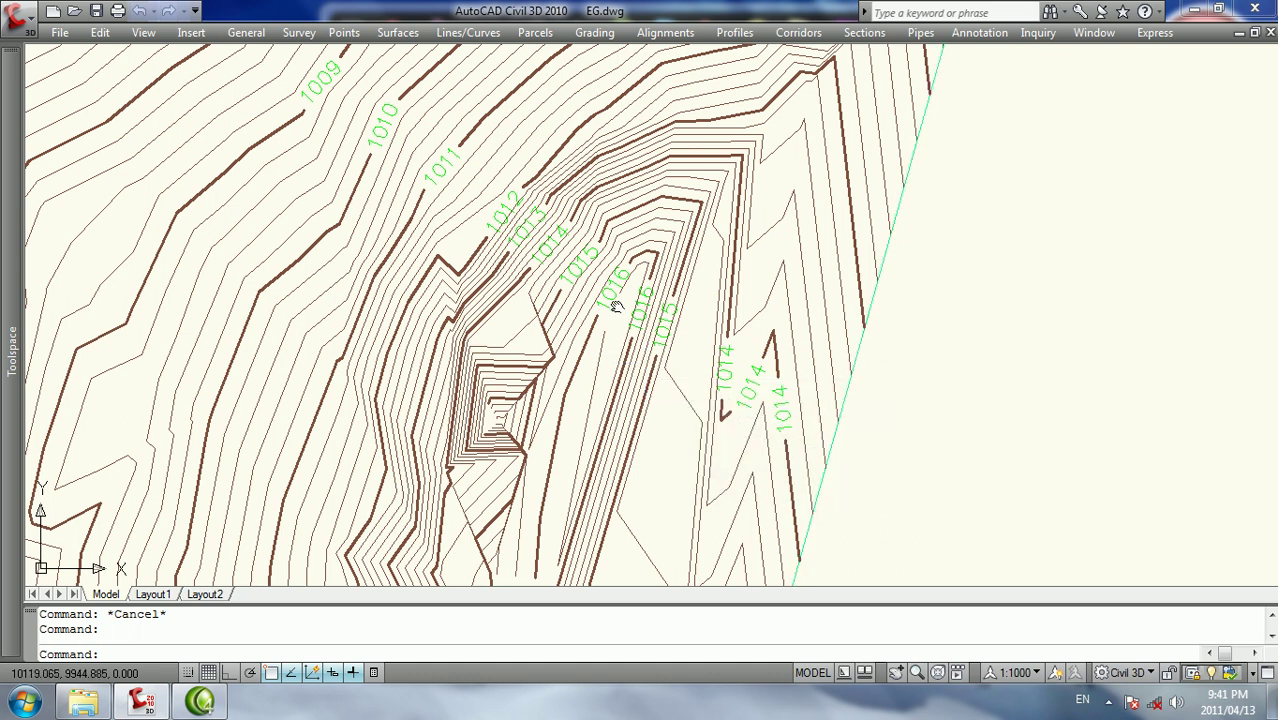
middle_drag(640, 315, 869, 495)
middle_drag(499, 300, 673, 403)
scroll(670, 365, up, 3)
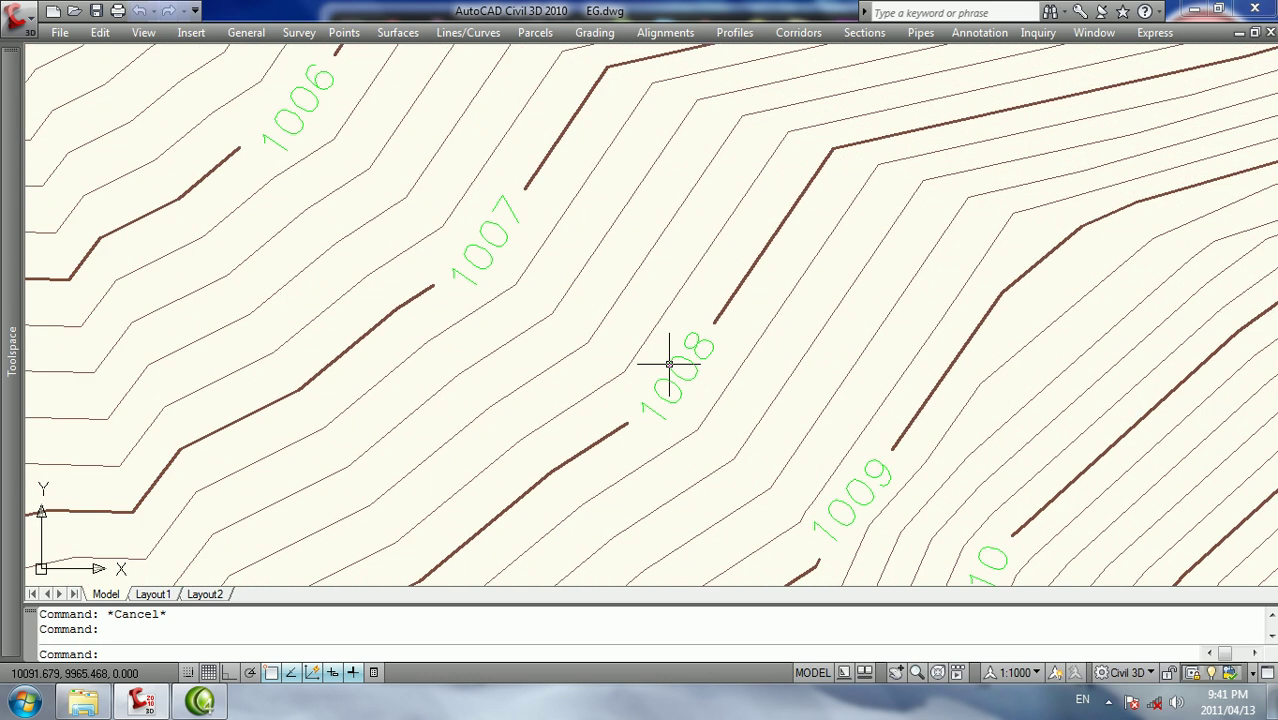
scroll(676, 375, down, 2)
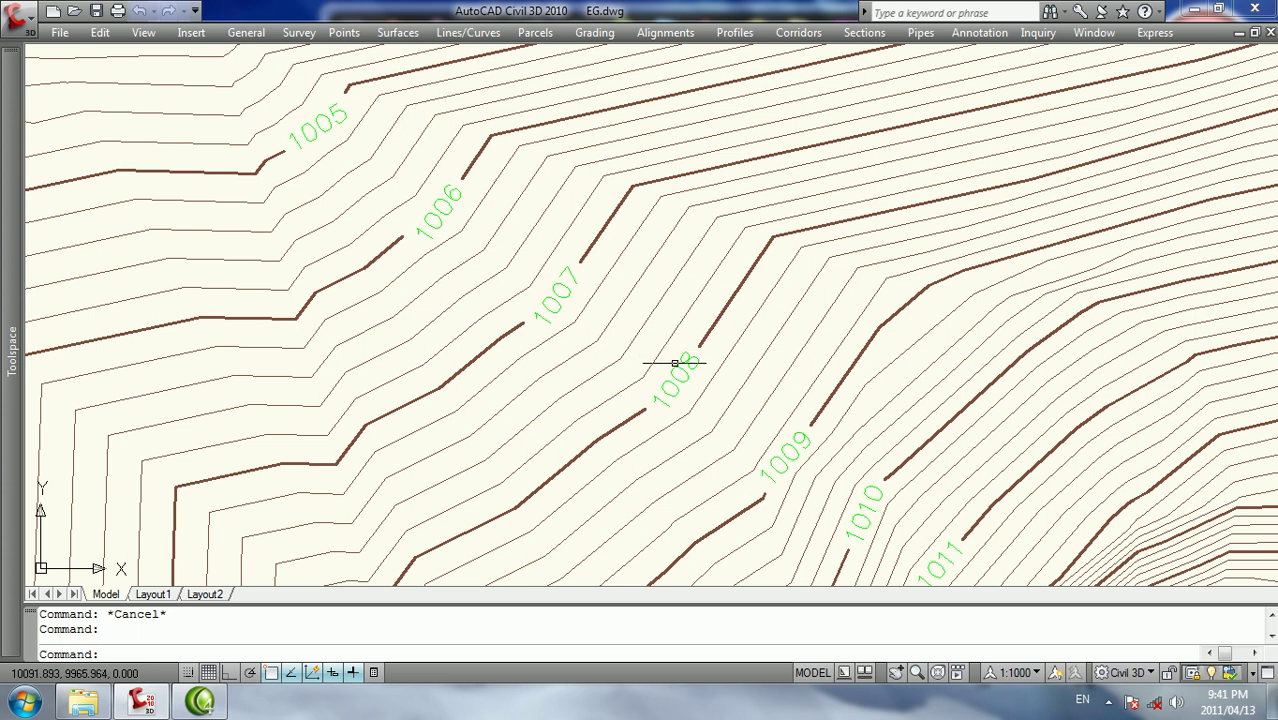
scroll(650, 410, up, 3)
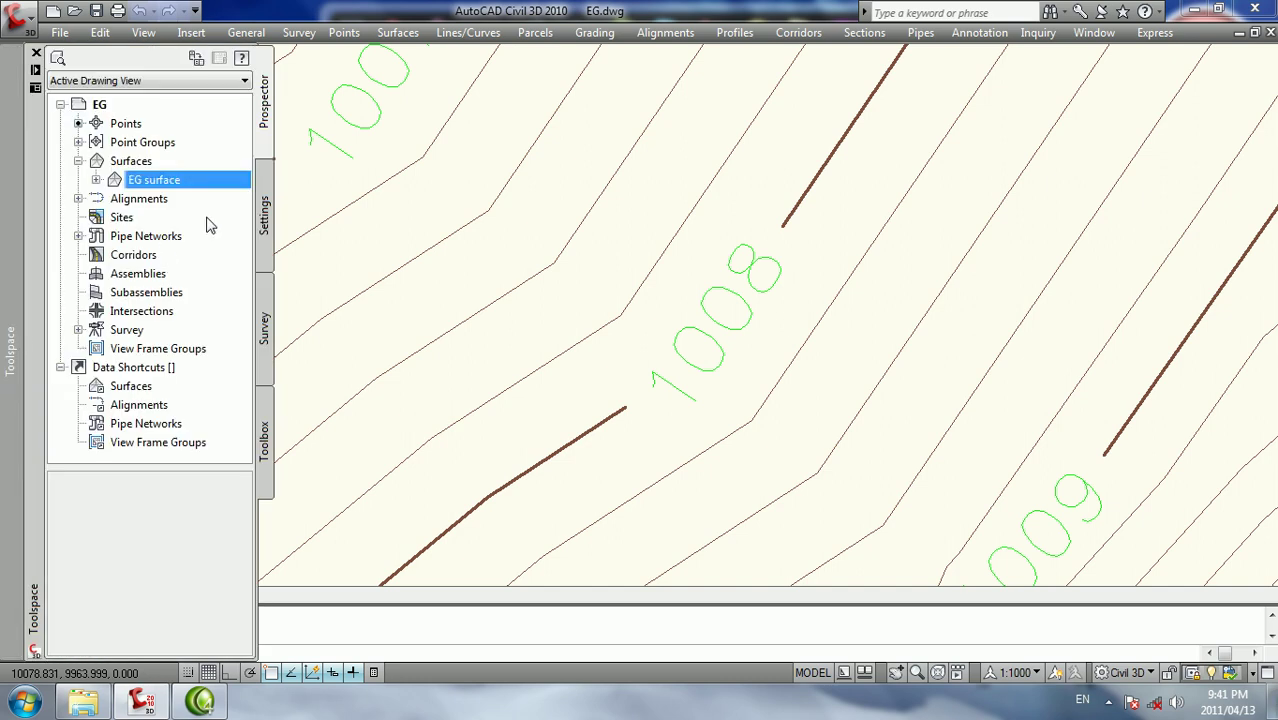
Set Border Visibility to true in the Existing Major Labels EG style
click(266, 218)
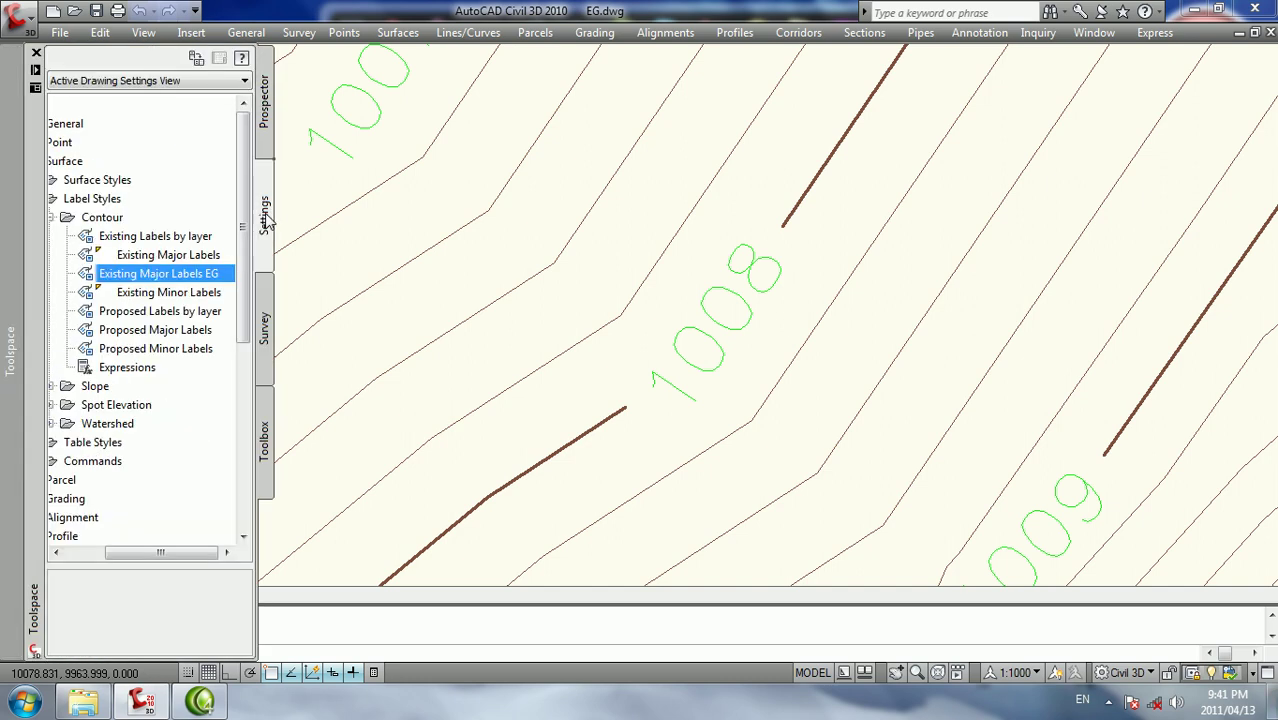
right_click(156, 279)
click(190, 280)
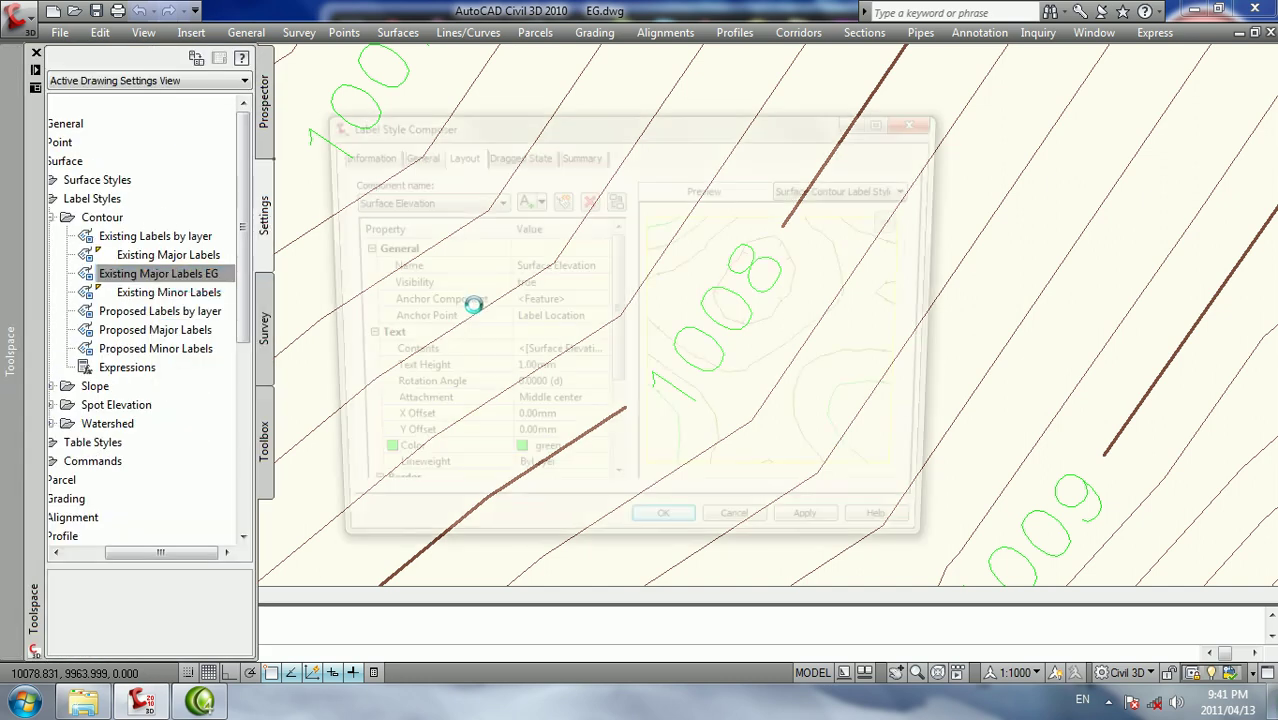
drag(612, 340, 614, 432)
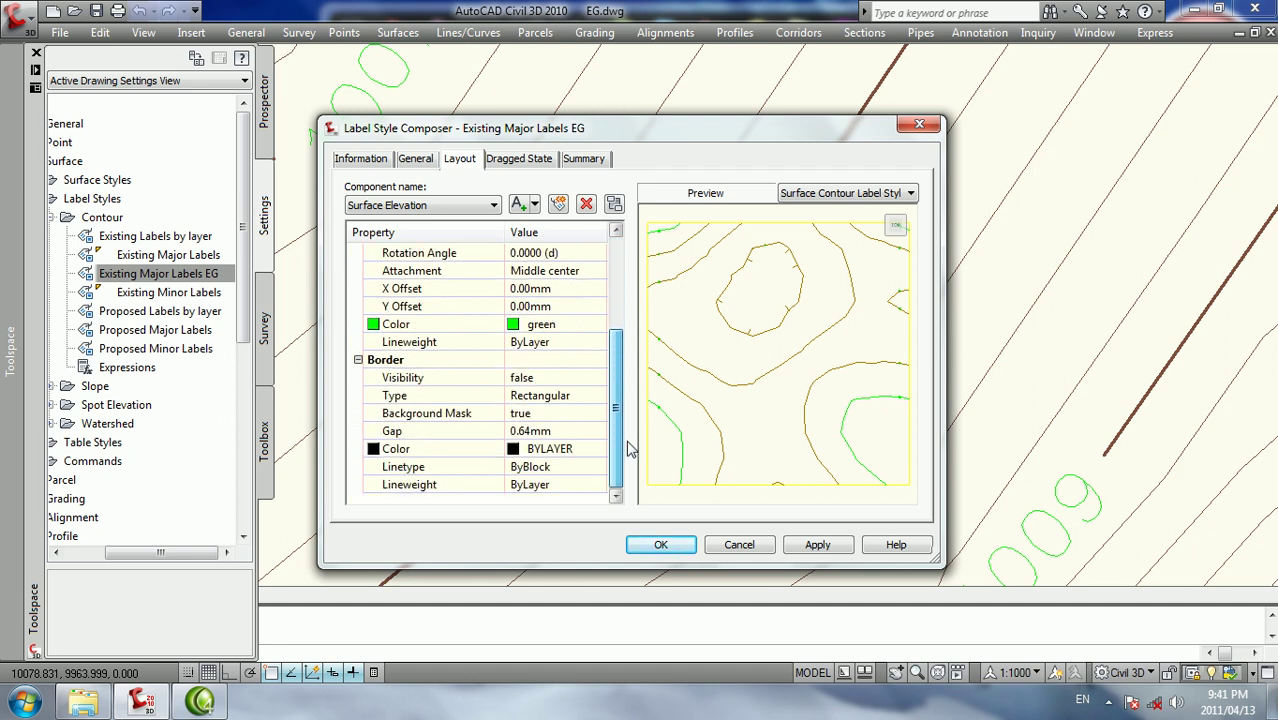
click(573, 382)
click(599, 377)
click(530, 391)
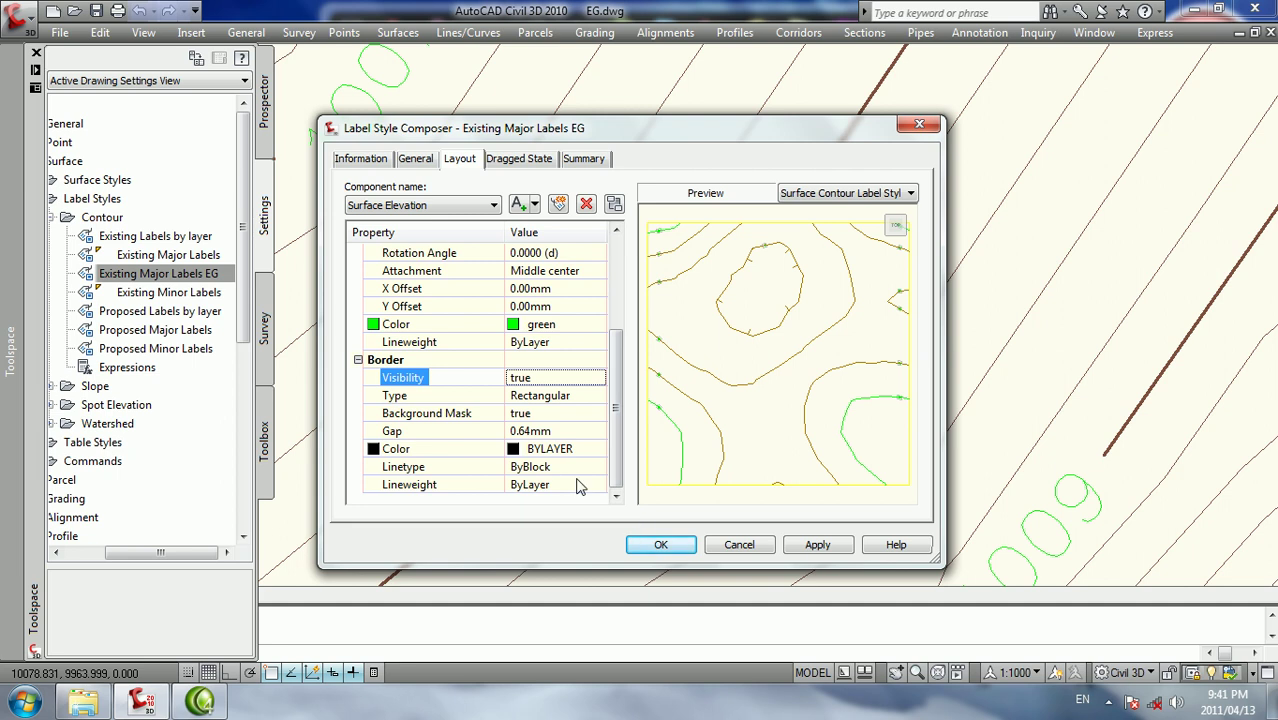
click(812, 545)
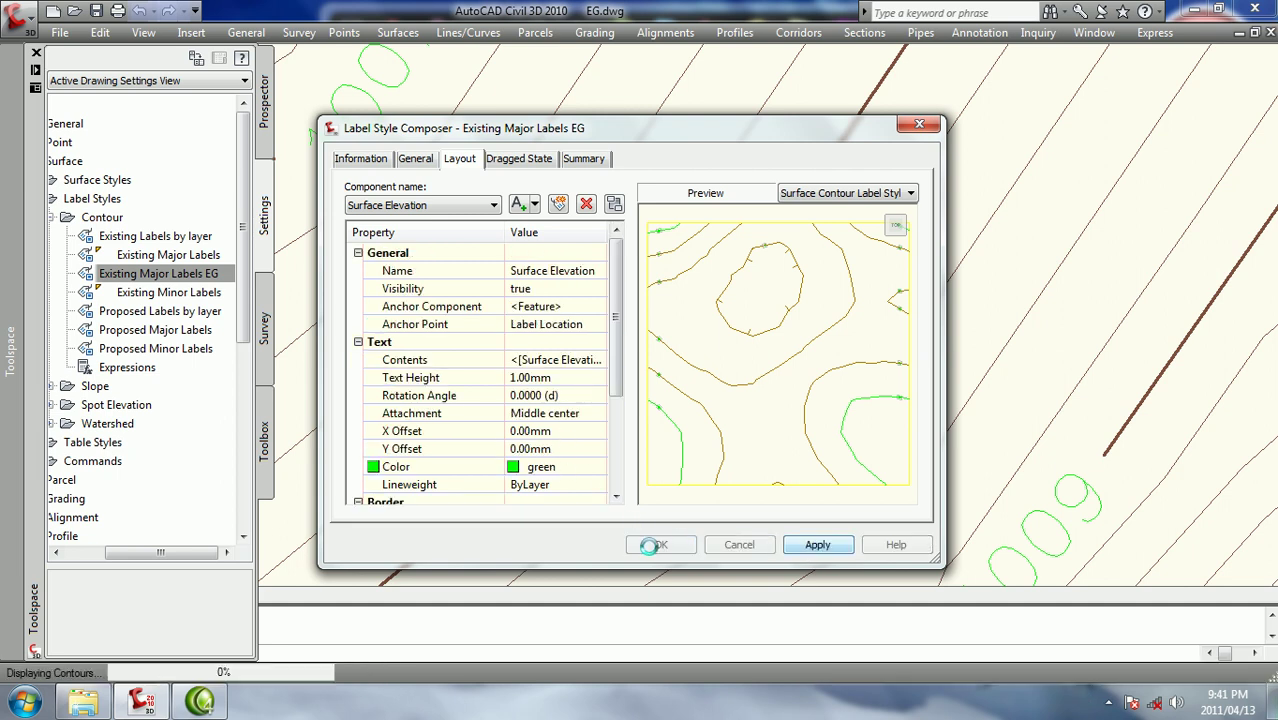
click(660, 545)
Zoom and pan across the surface to check the bordered contour labels
scroll(812, 399, down, 3)
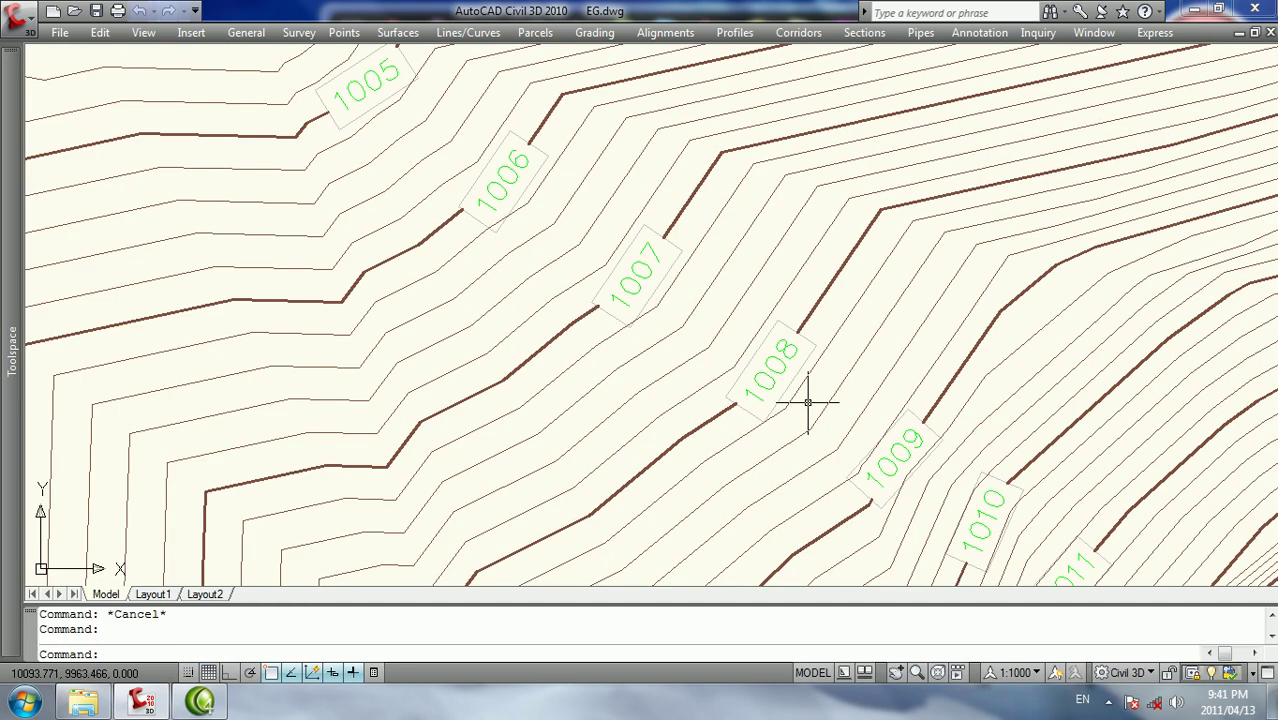
scroll(770, 447, down, 3)
scroll(664, 427, down, 2)
middle_drag(664, 427, 664, 500)
scroll(573, 331, up, 4)
scroll(519, 357, up, 3)
scroll(522, 414, down, 3)
mouse_move(408, 345)
middle_down()
mouse_move(450, 388)
mouse_move(411, 328)
middle_up()
scroll(331, 328, down, 4)
scroll(403, 340, up, 1)
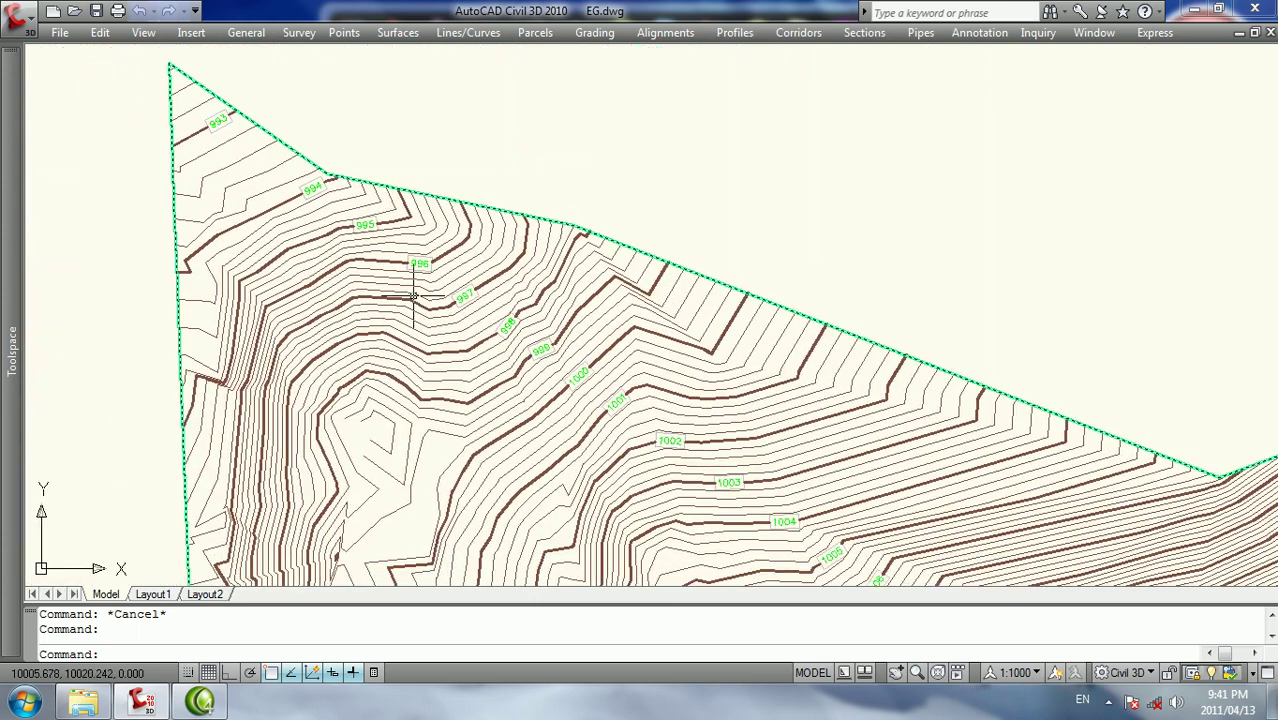
Start Contour - Multiple labeling and frame the whole EG surface in view
click(374, 32)
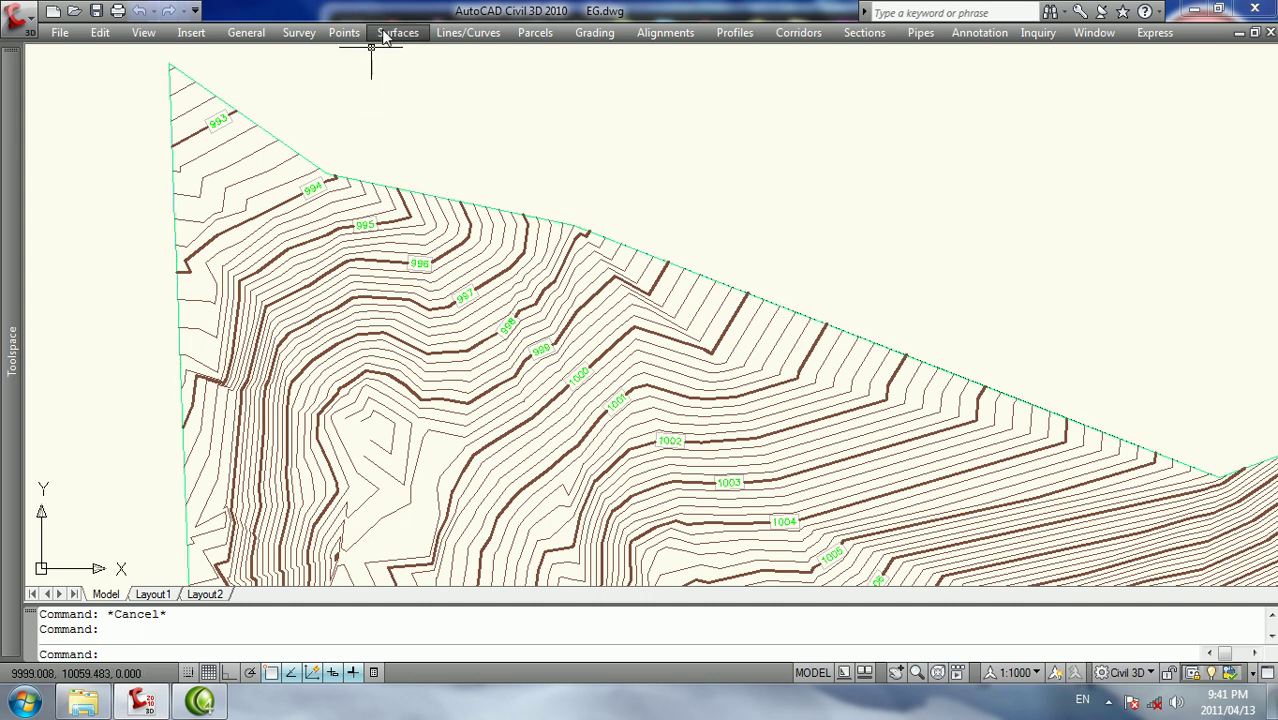
mouse_move(446, 152)
click(679, 267)
scroll(630, 268, down, 5)
middle_drag(630, 268, 440, 155)
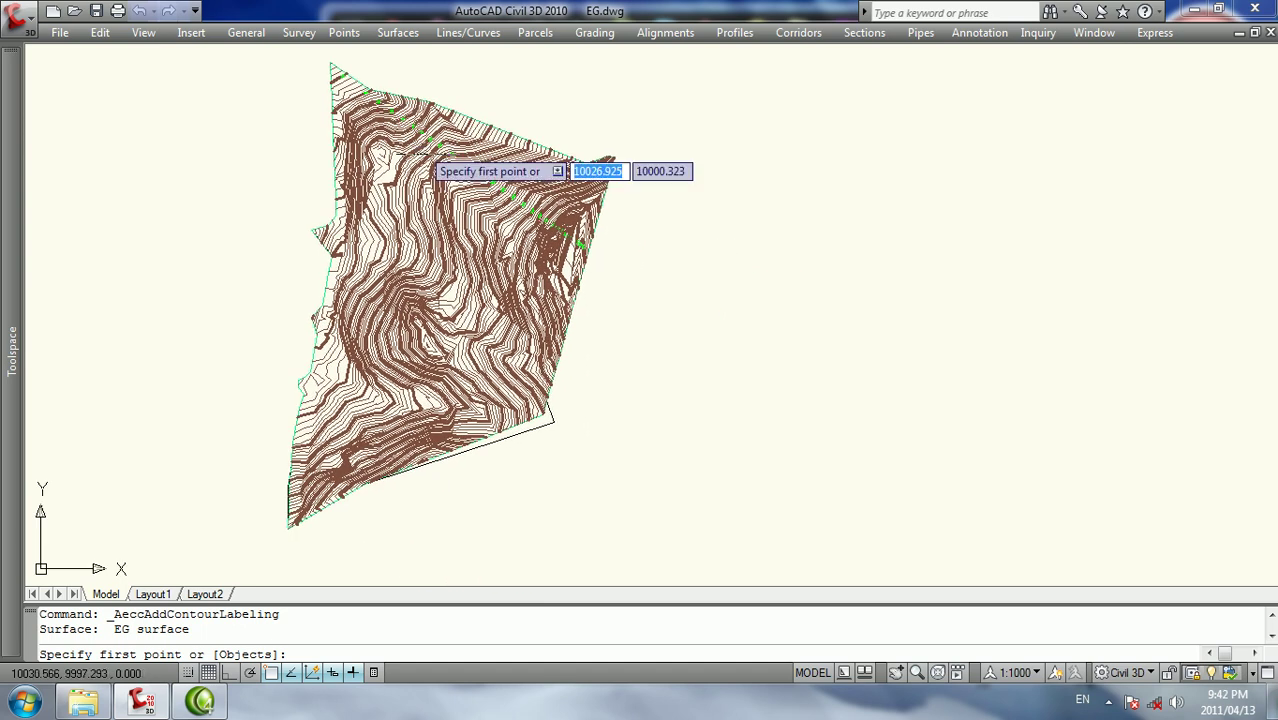
scroll(500, 230, up, 2)
scroll(540, 261, up, 2)
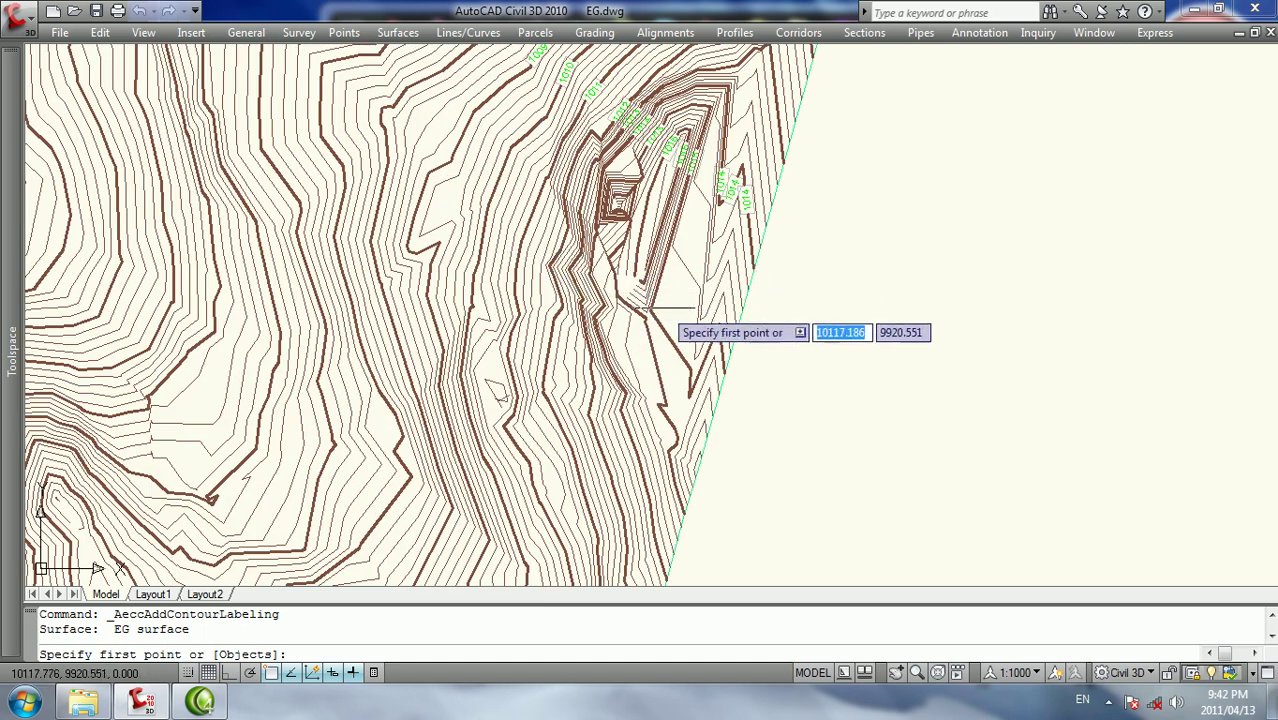
scroll(670, 310, up, 1)
Draw the label line from near the hilltop westward to the surface edge, then select it
click(676, 306)
scroll(665, 322, down, 2)
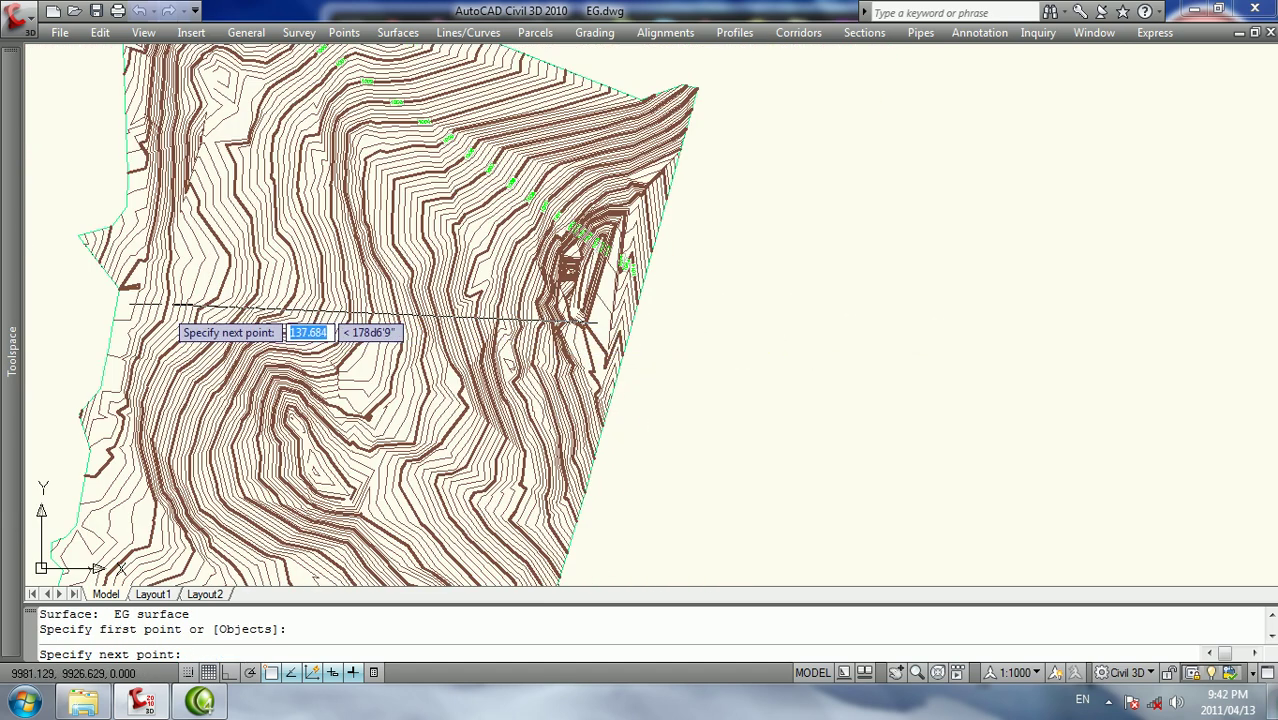
scroll(150, 280, up, 1)
scroll(190, 275, up, 1)
scroll(80, 265, up, 1)
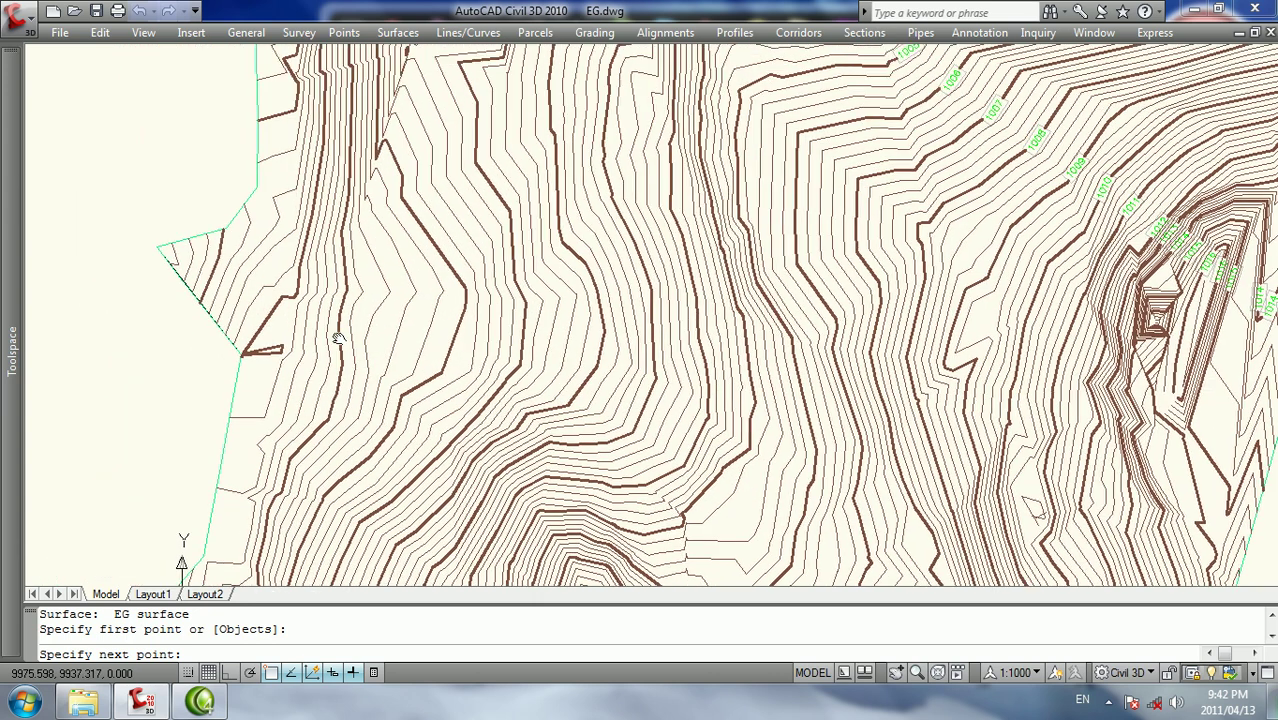
scroll(200, 300, up, 1)
click(245, 300)
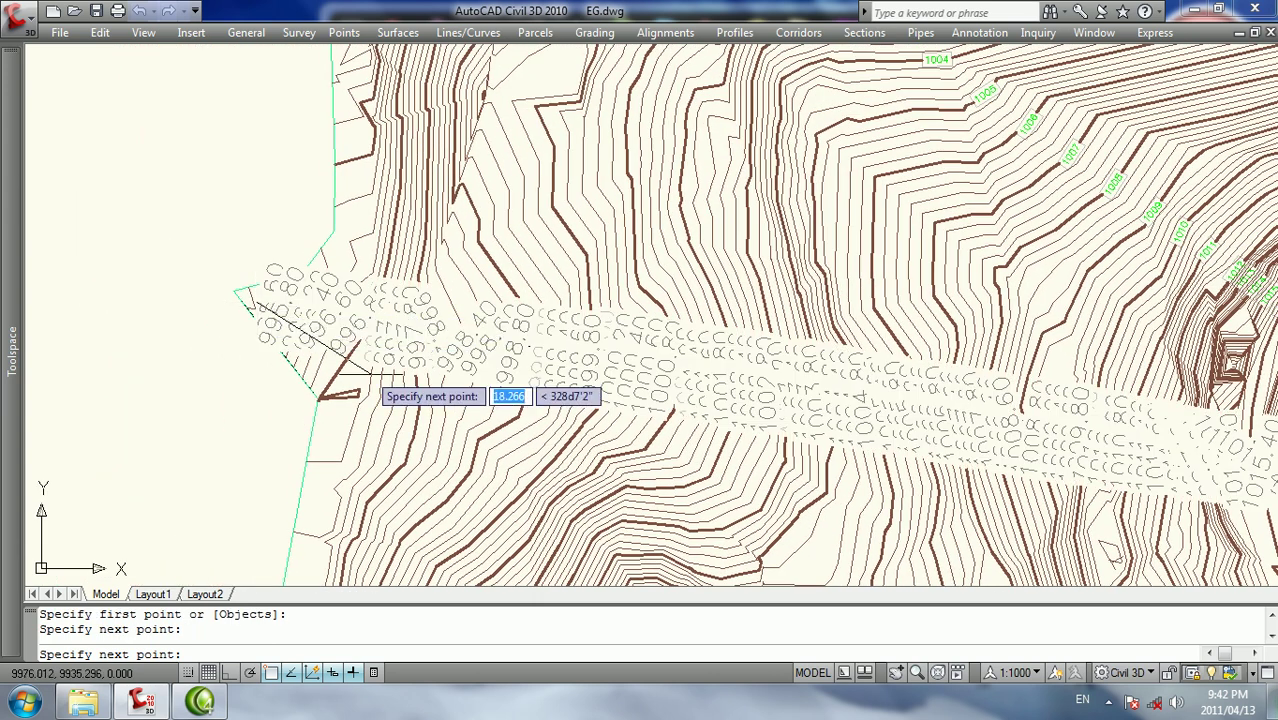
key(Escape)
key(Escape)
key(Escape)
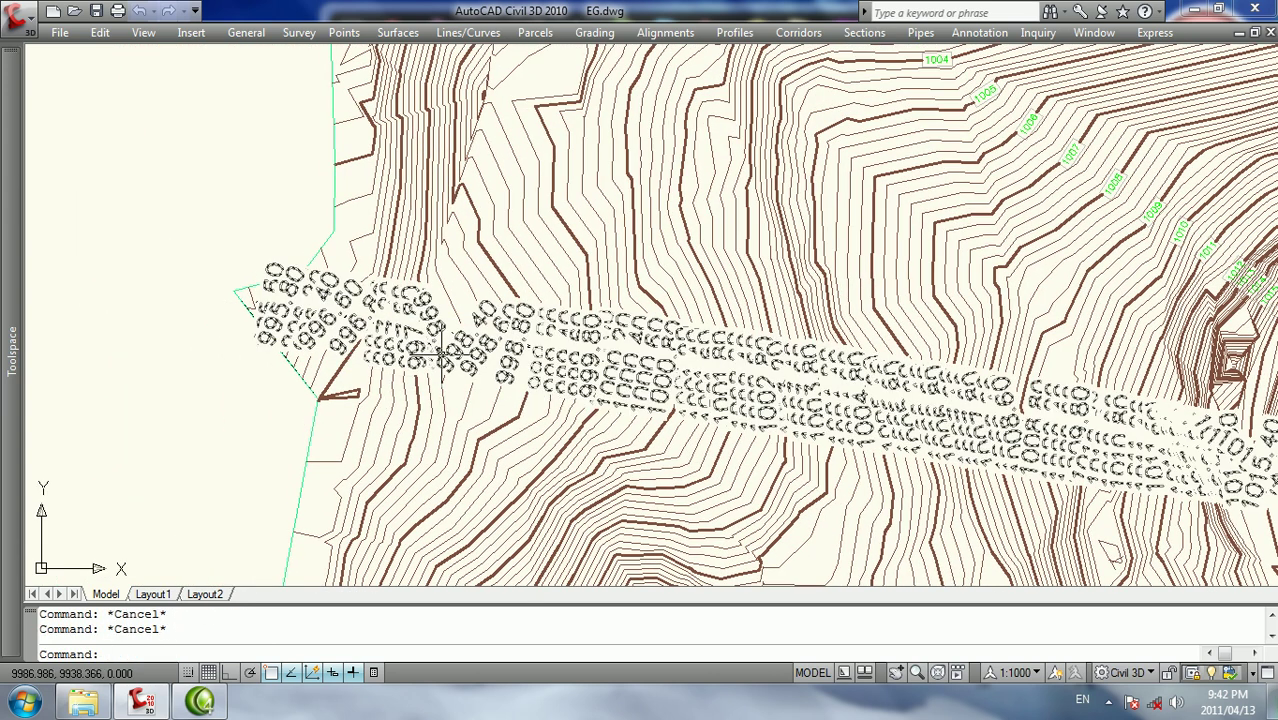
drag(470, 365, 432, 345)
Open the contour label line's properties and set its label line display to hidden
right_click(429, 339)
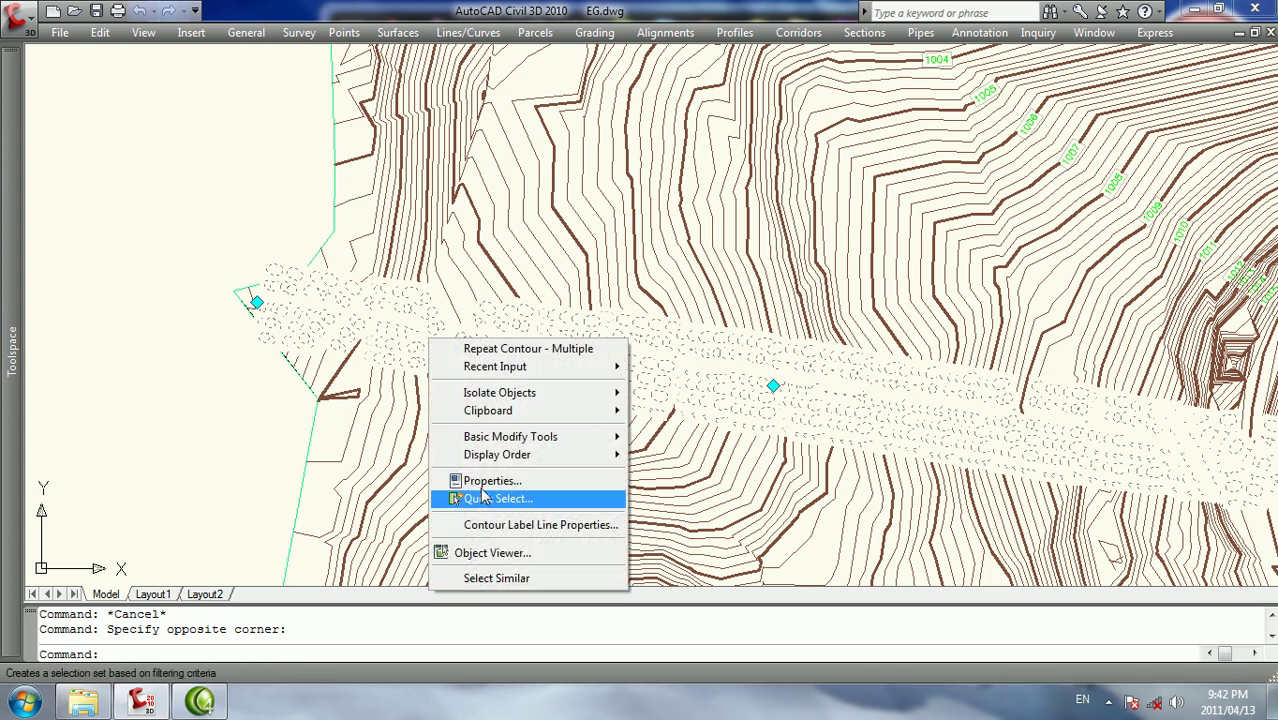
click(486, 481)
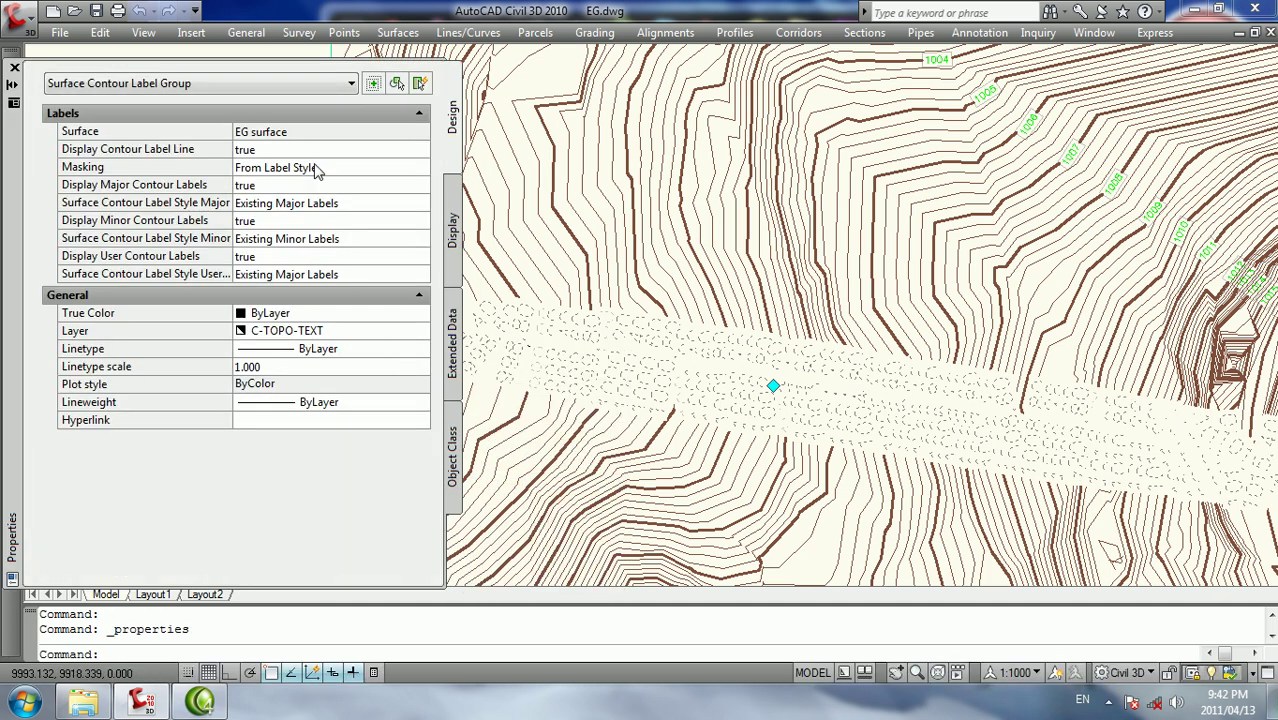
click(314, 152)
click(314, 154)
click(313, 172)
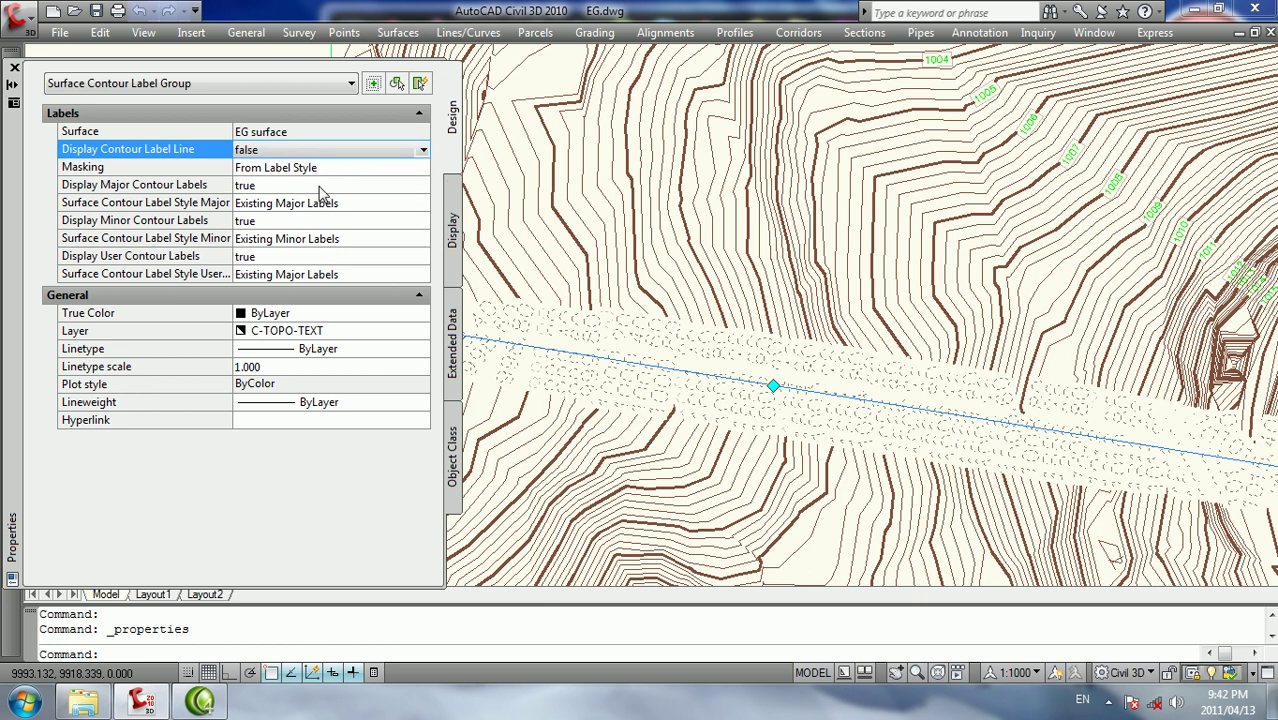
Change the minor label display setting and set the minor label style to Existing Major Labels EG
click(318, 221)
click(320, 223)
click(325, 250)
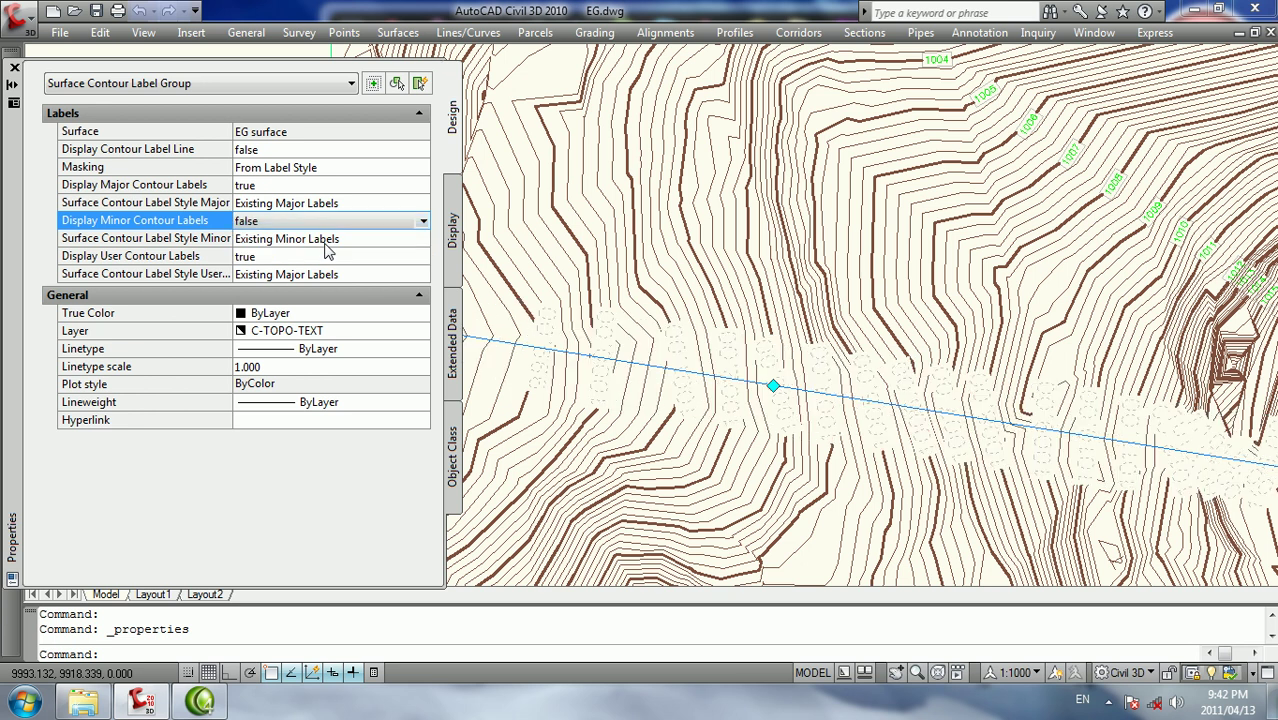
click(337, 242)
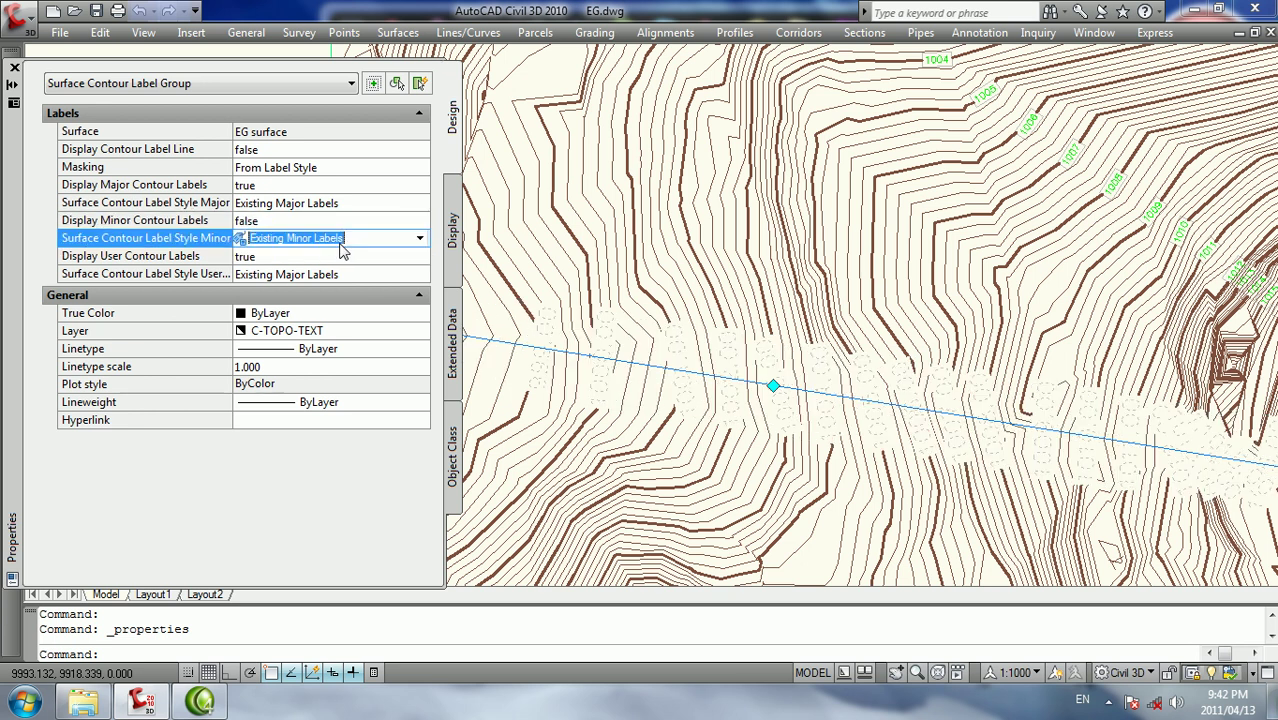
click(338, 242)
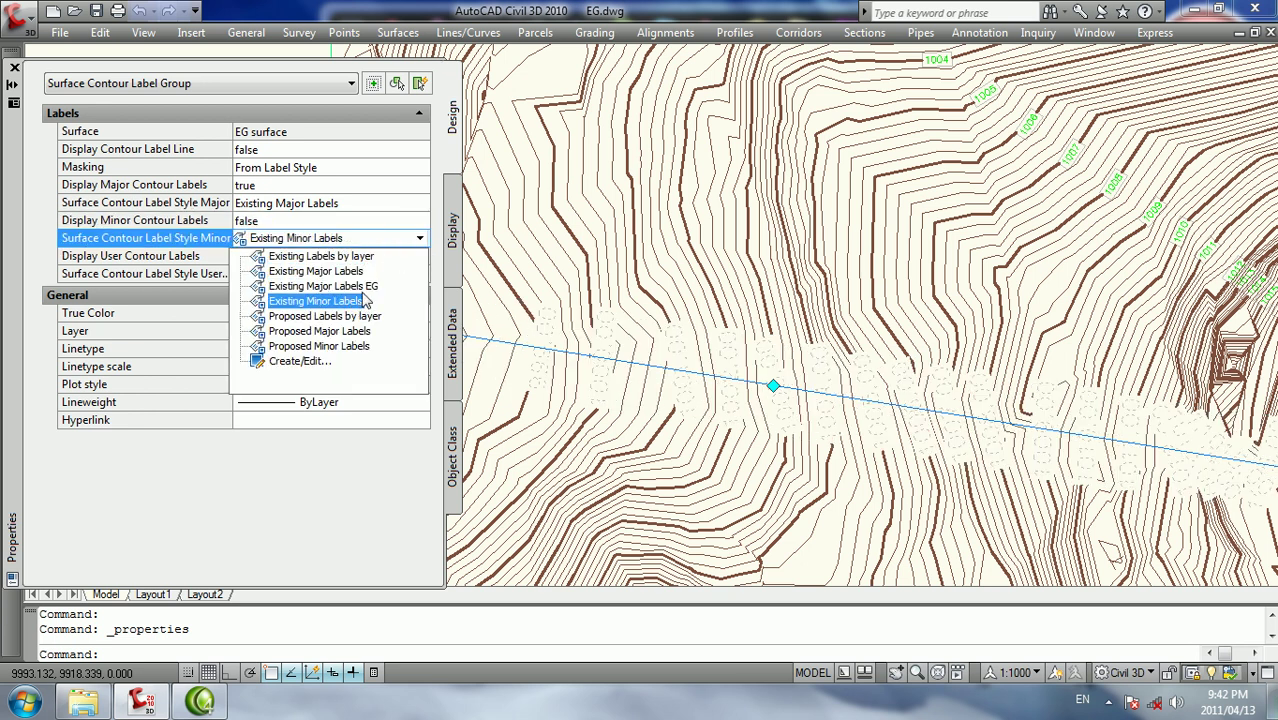
click(364, 287)
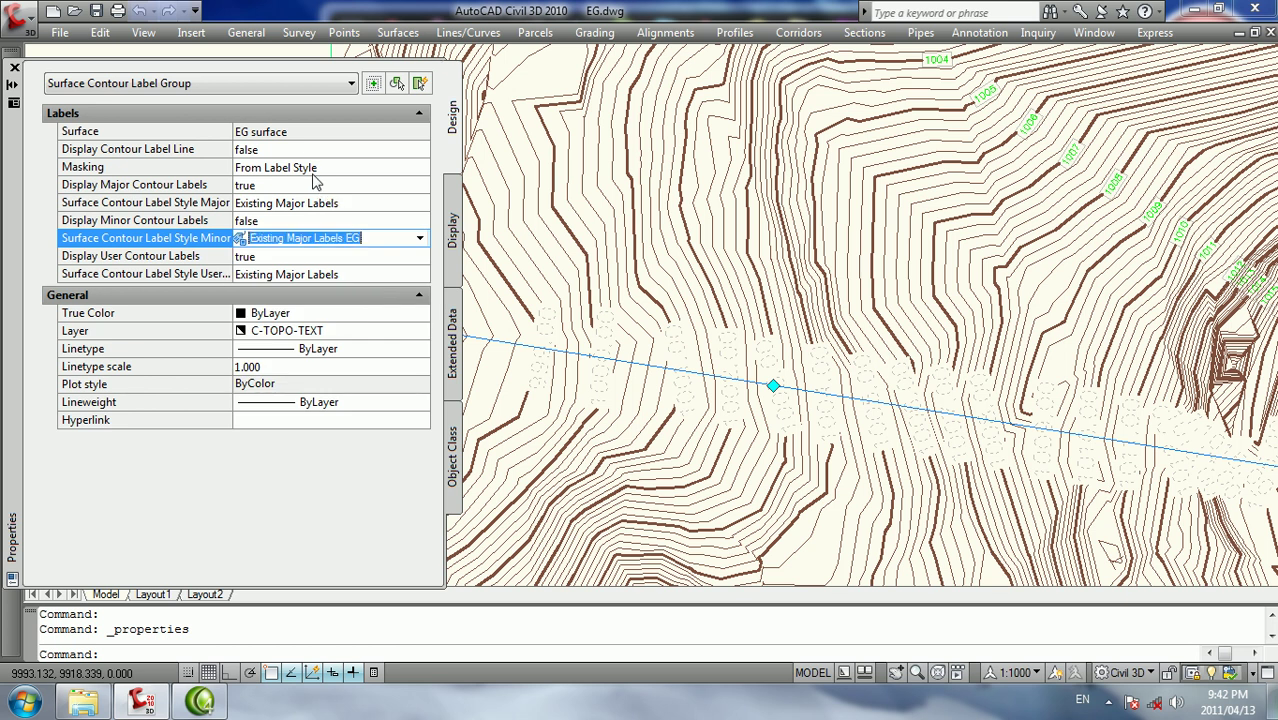
Set masking to Contour Line Only, then close properties and clear the selection
click(281, 170)
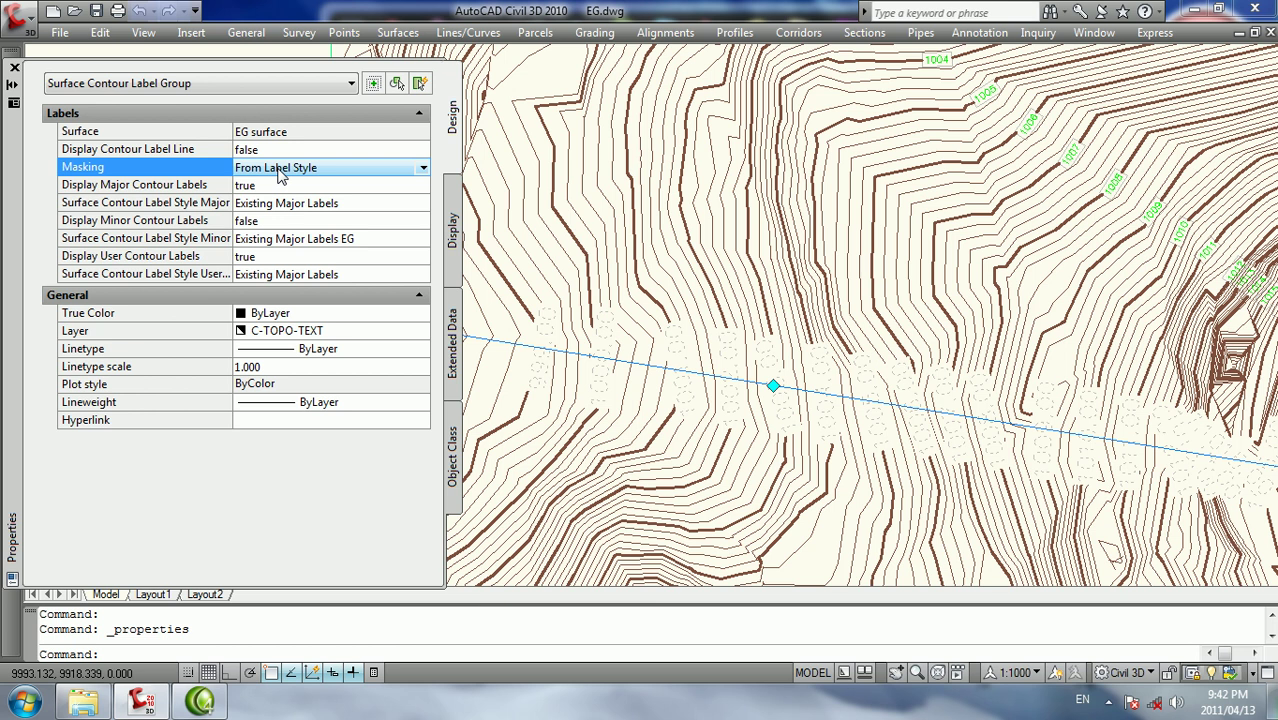
click(281, 172)
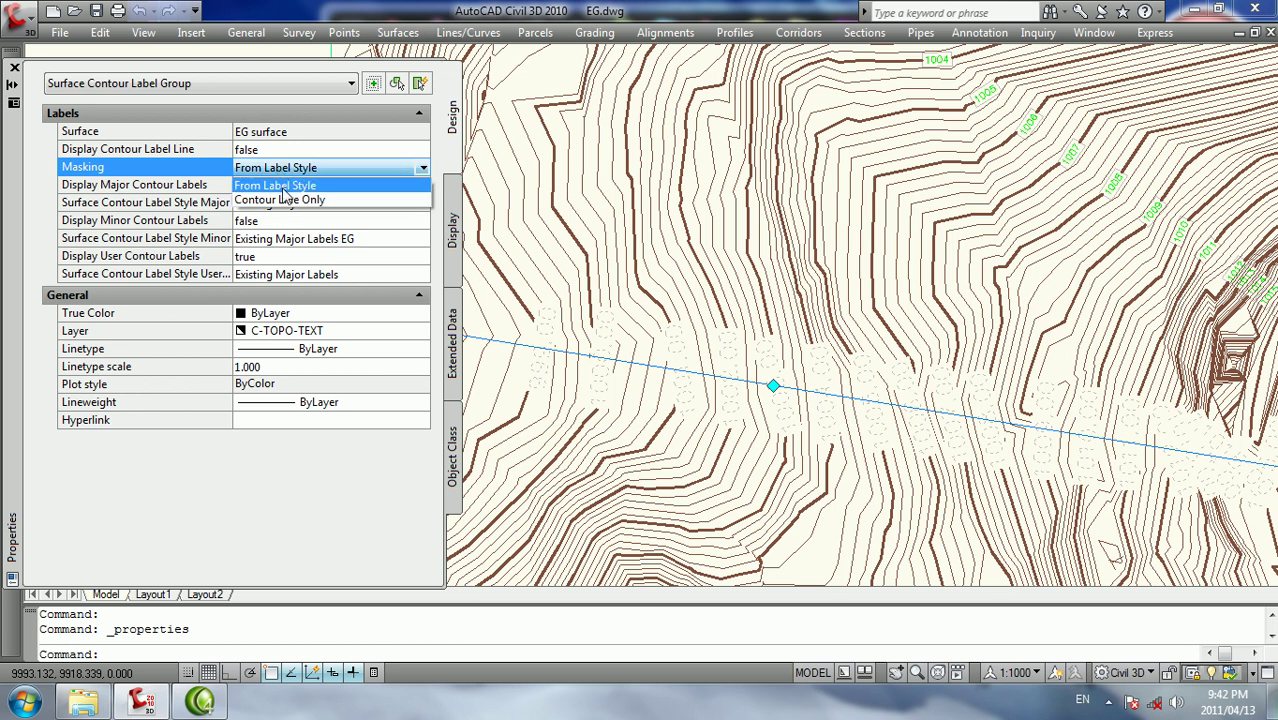
click(287, 200)
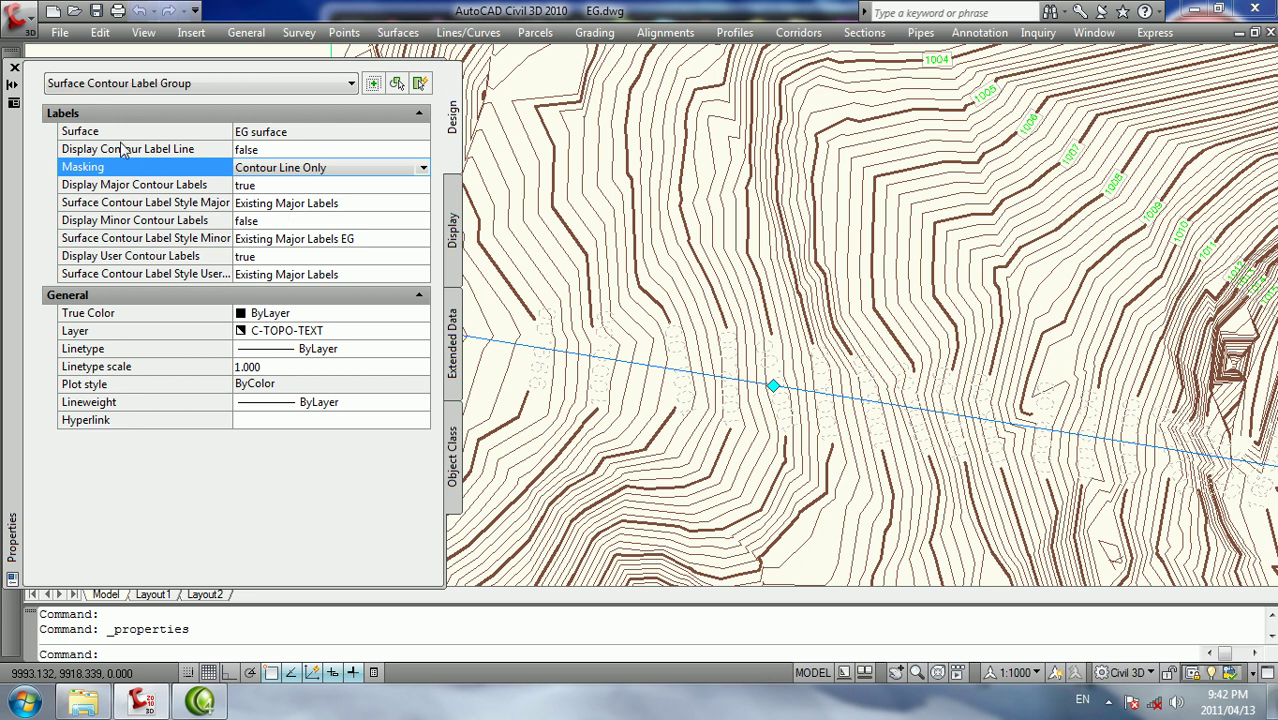
click(15, 68)
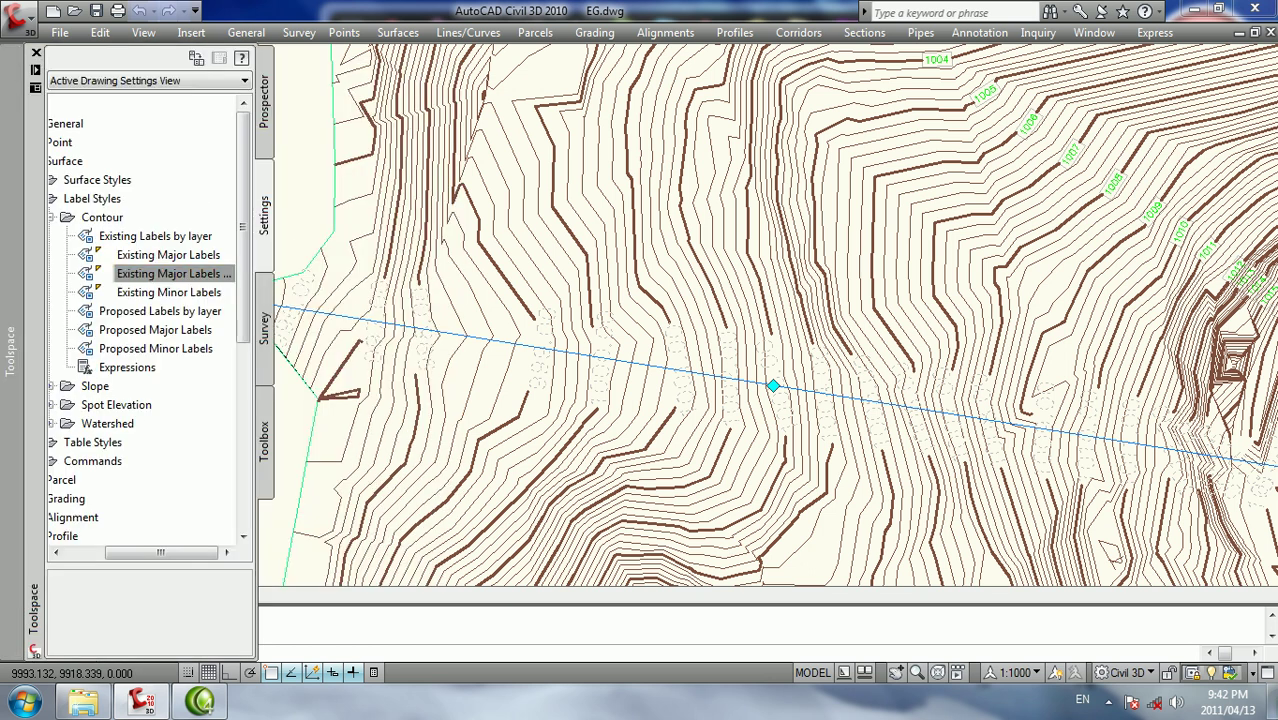
click(36, 52)
key(Escape)
scroll(479, 308, up, 2)
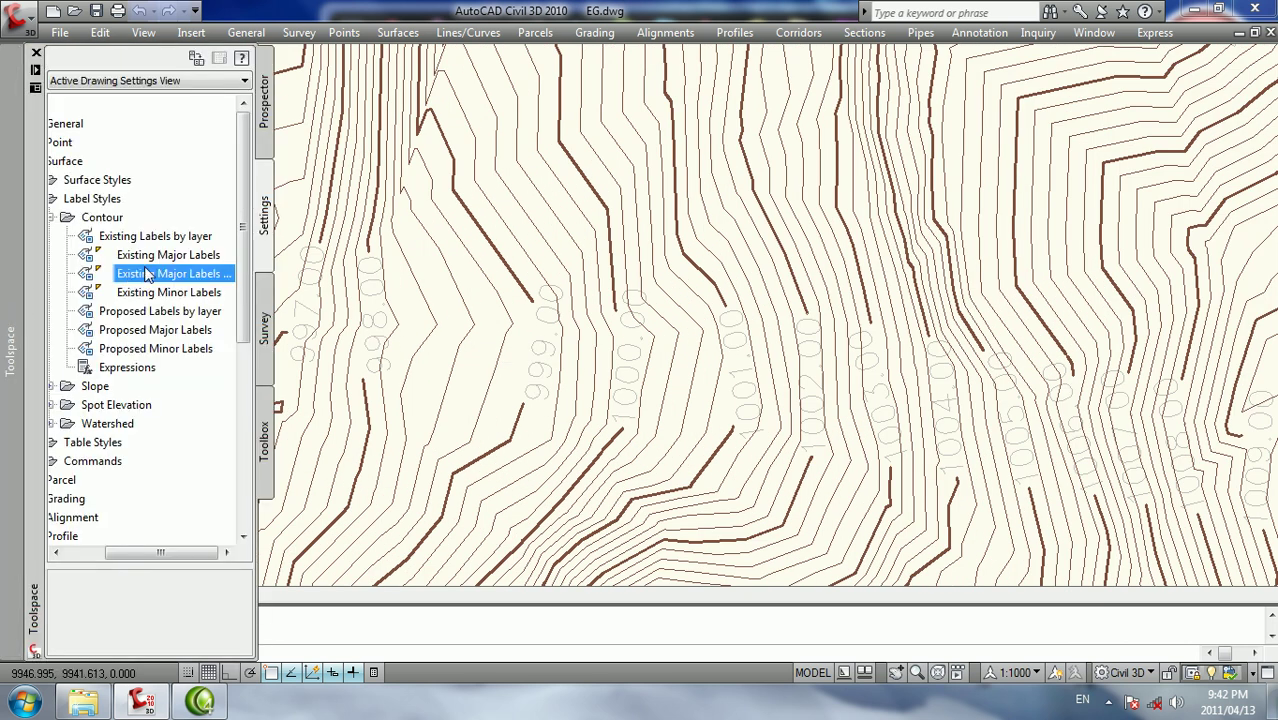
Reopen the contour label group's properties and set the major label style to Existing Major Labels EG
right_click(146, 271)
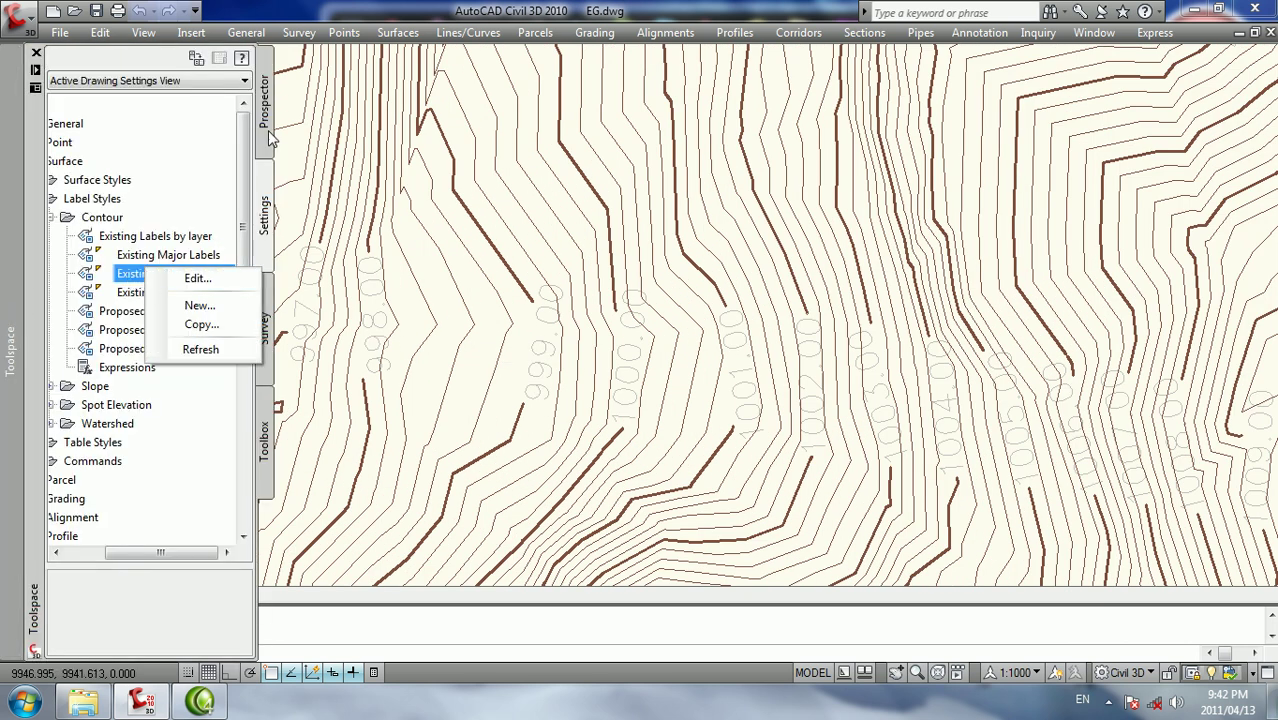
click(537, 333)
click(543, 346)
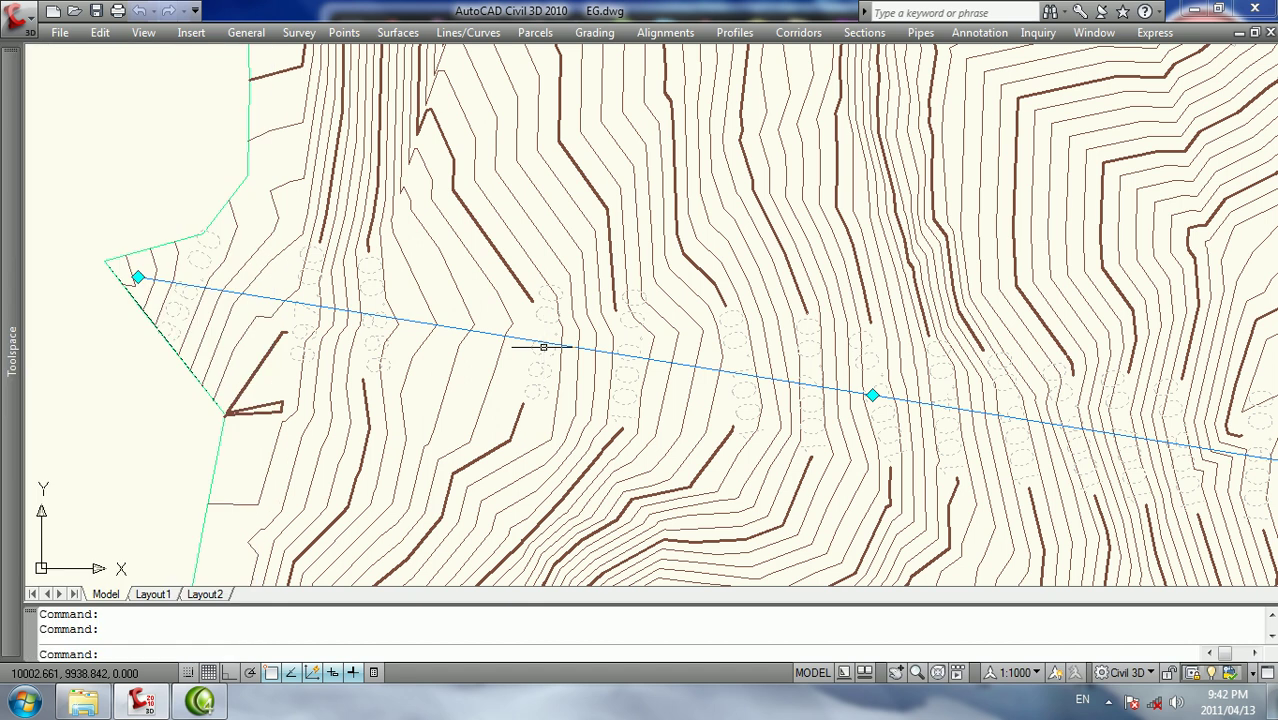
double_click(543, 346)
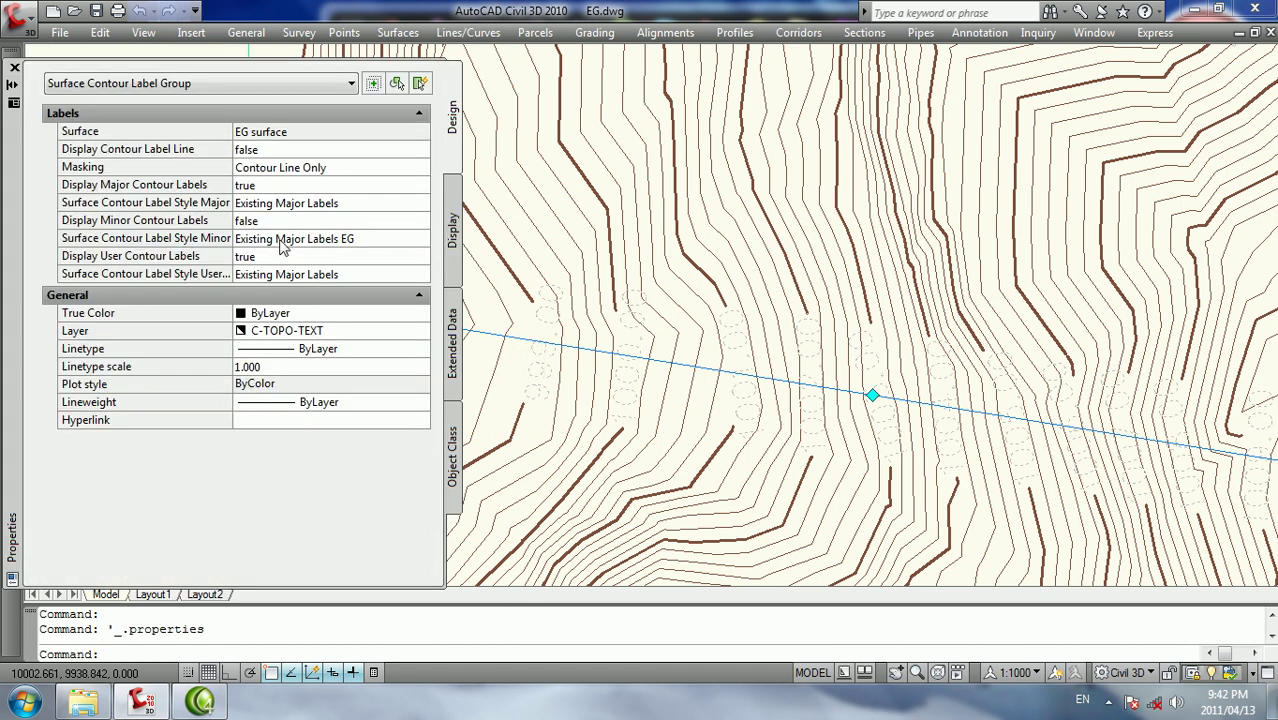
click(304, 243)
click(305, 205)
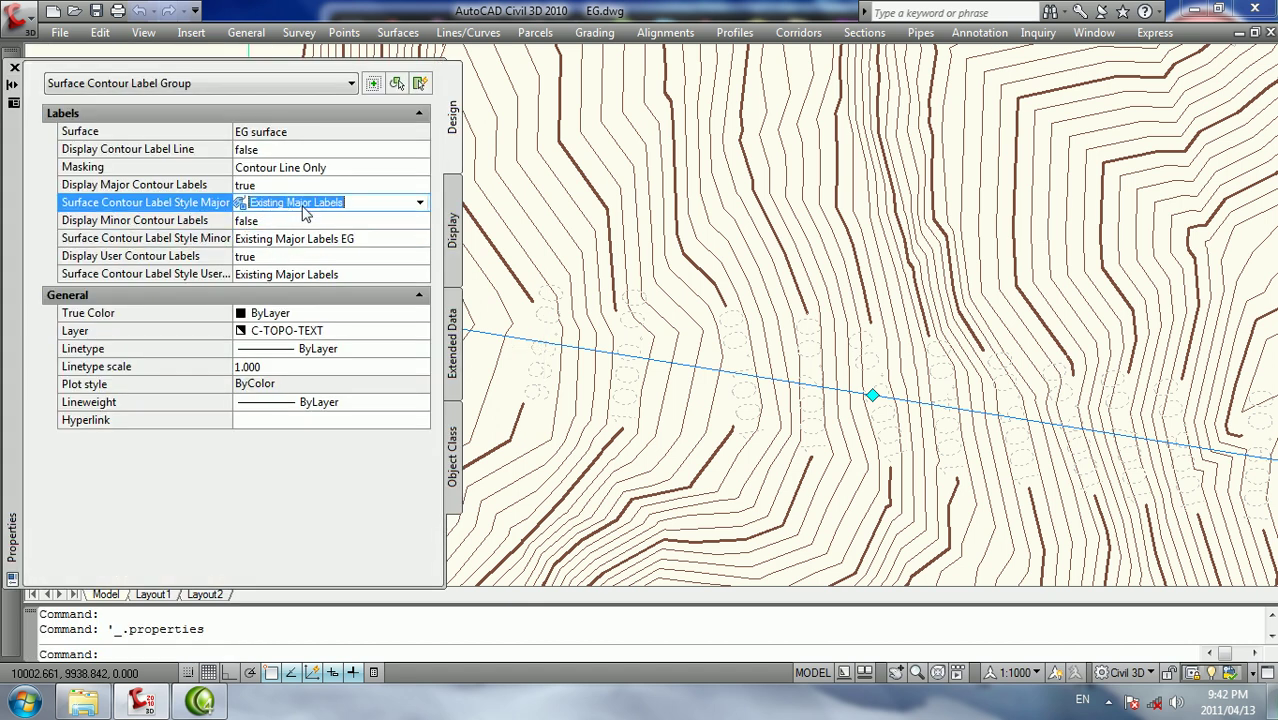
click(418, 203)
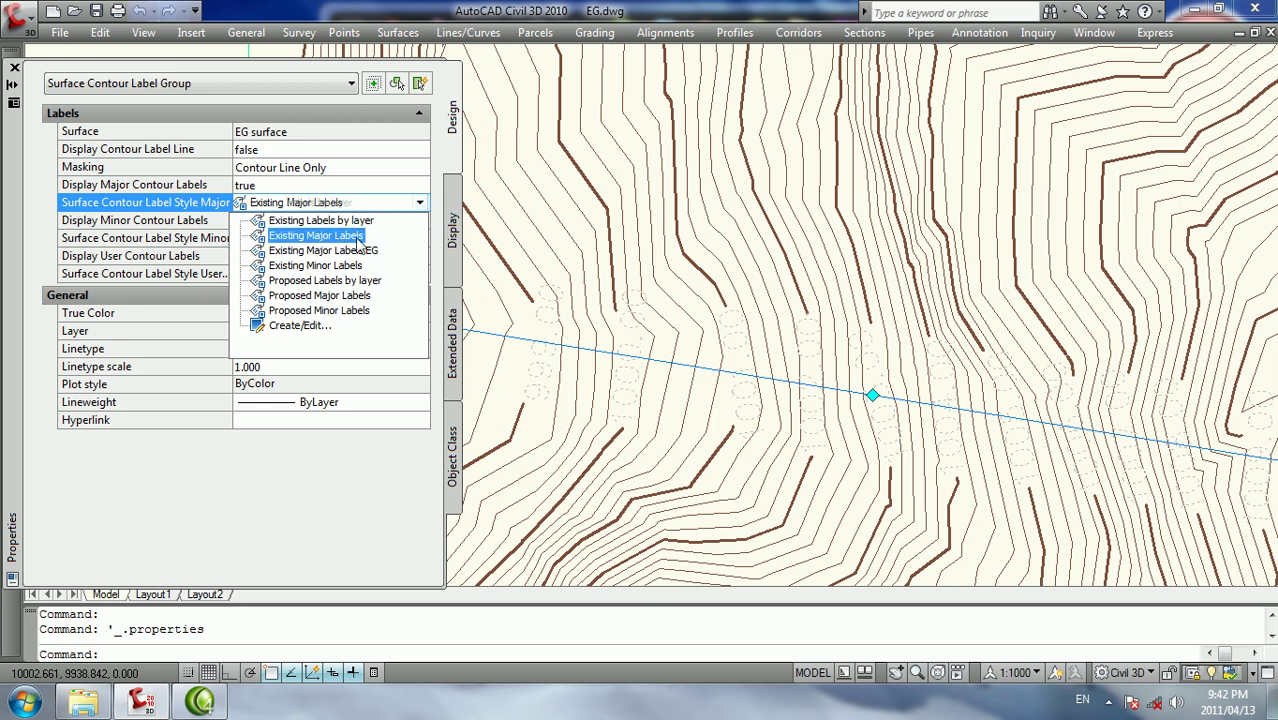
click(351, 256)
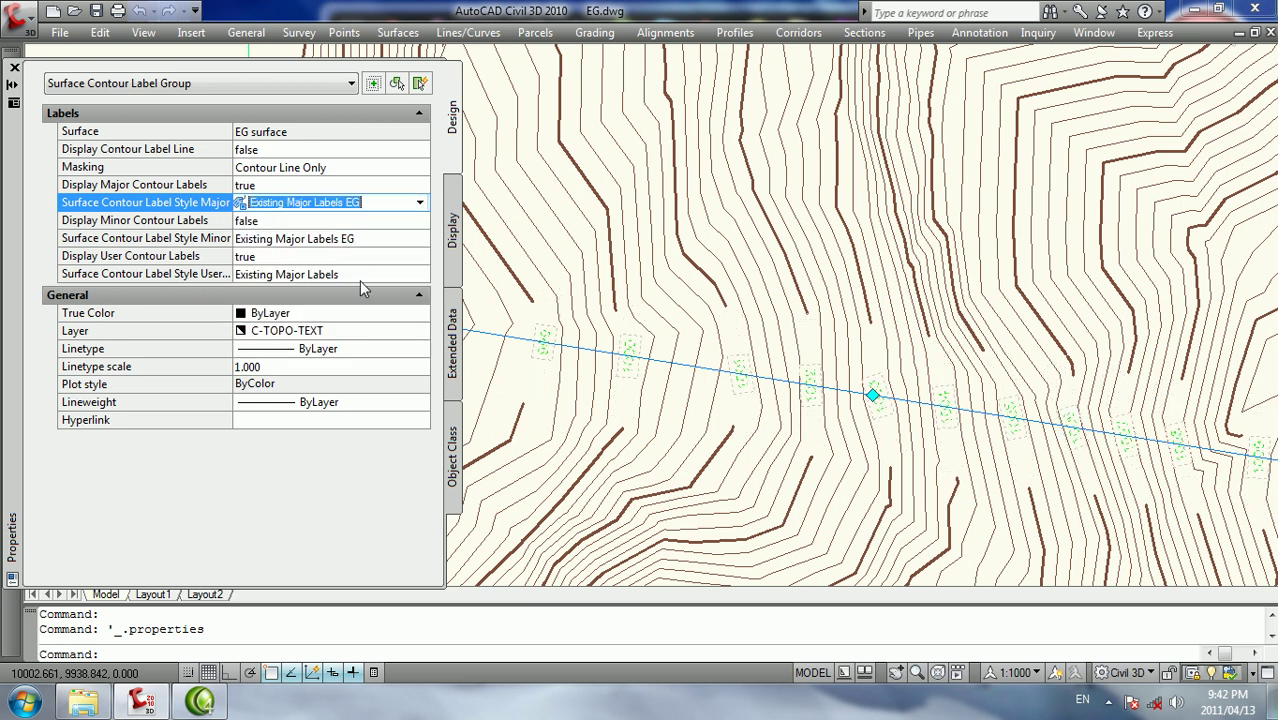
Confirm masking stays at Contour Line Only and close the properties
click(312, 172)
click(312, 170)
click(312, 182)
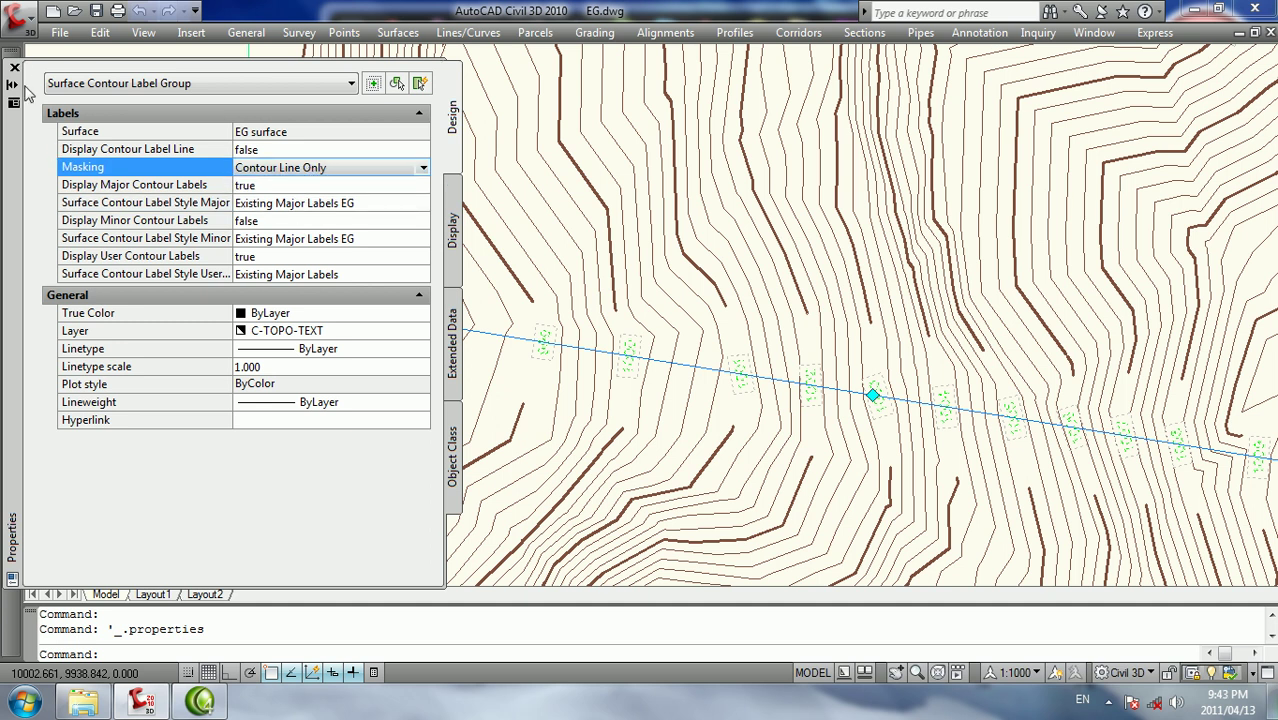
click(14, 68)
Rebuild the EG surface from Prospector and zoom around to check the labelled contours
key(Escape)
key(Escape)
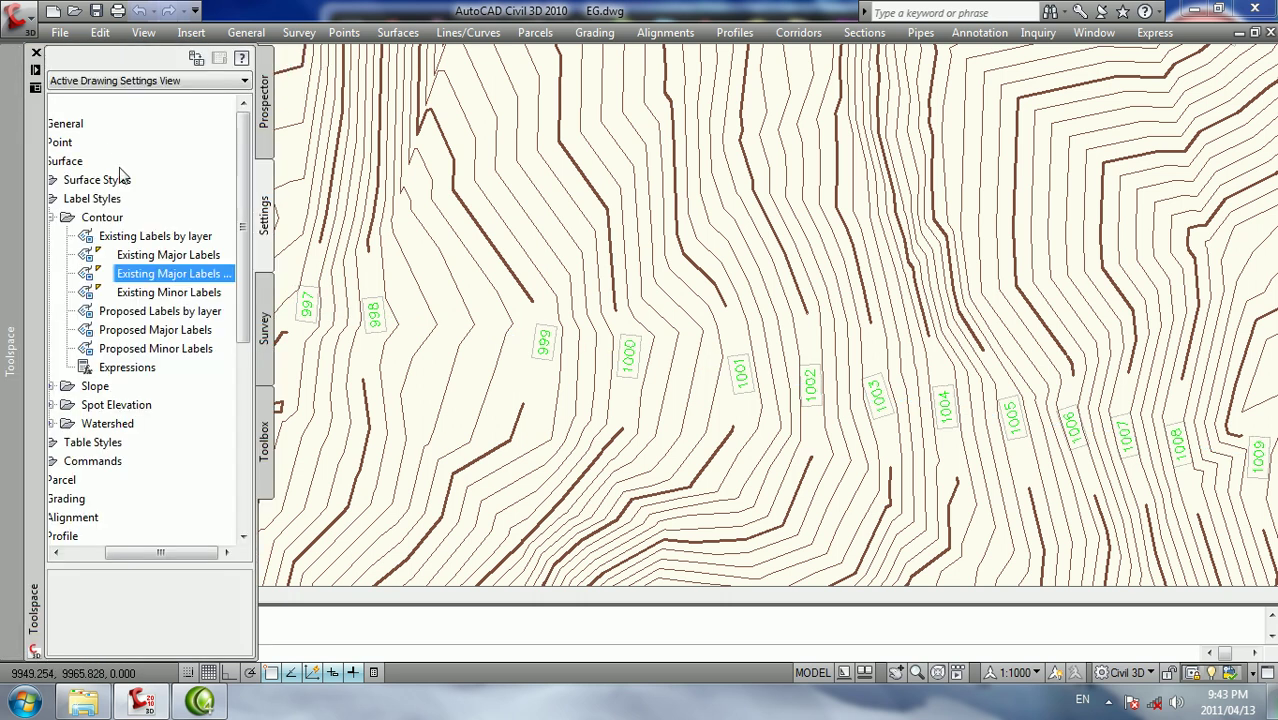
click(264, 140)
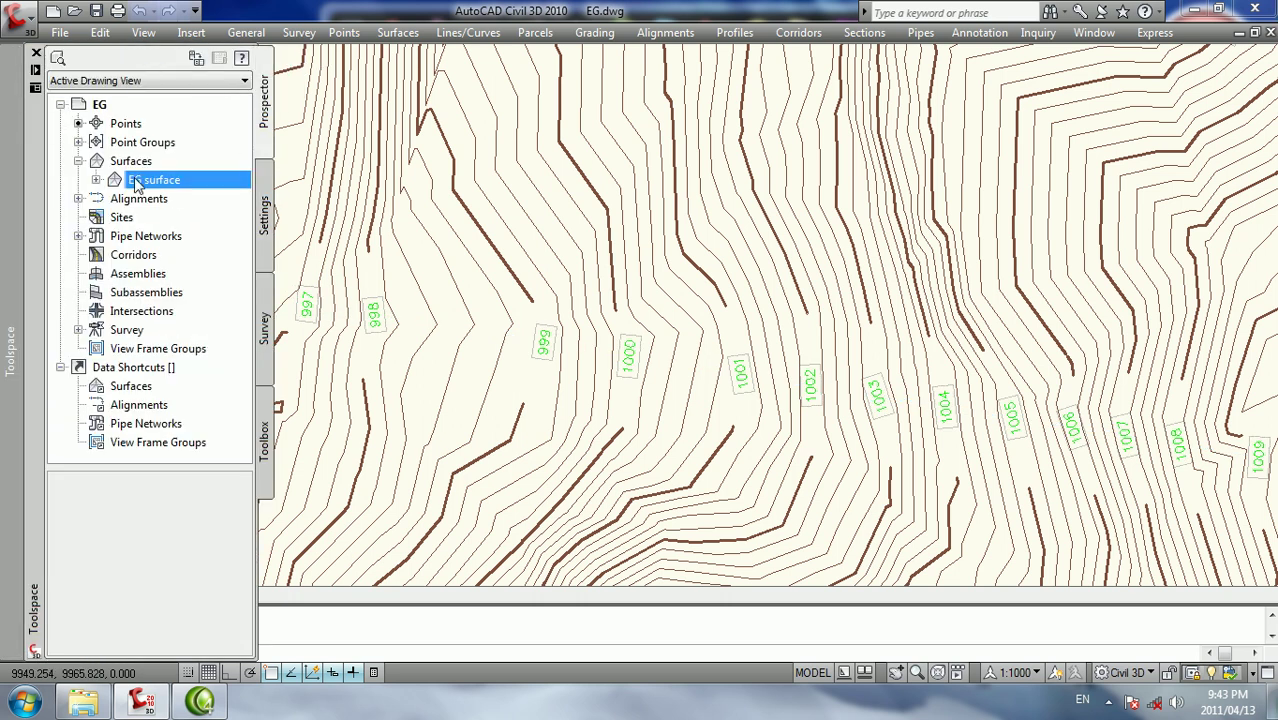
right_click(138, 183)
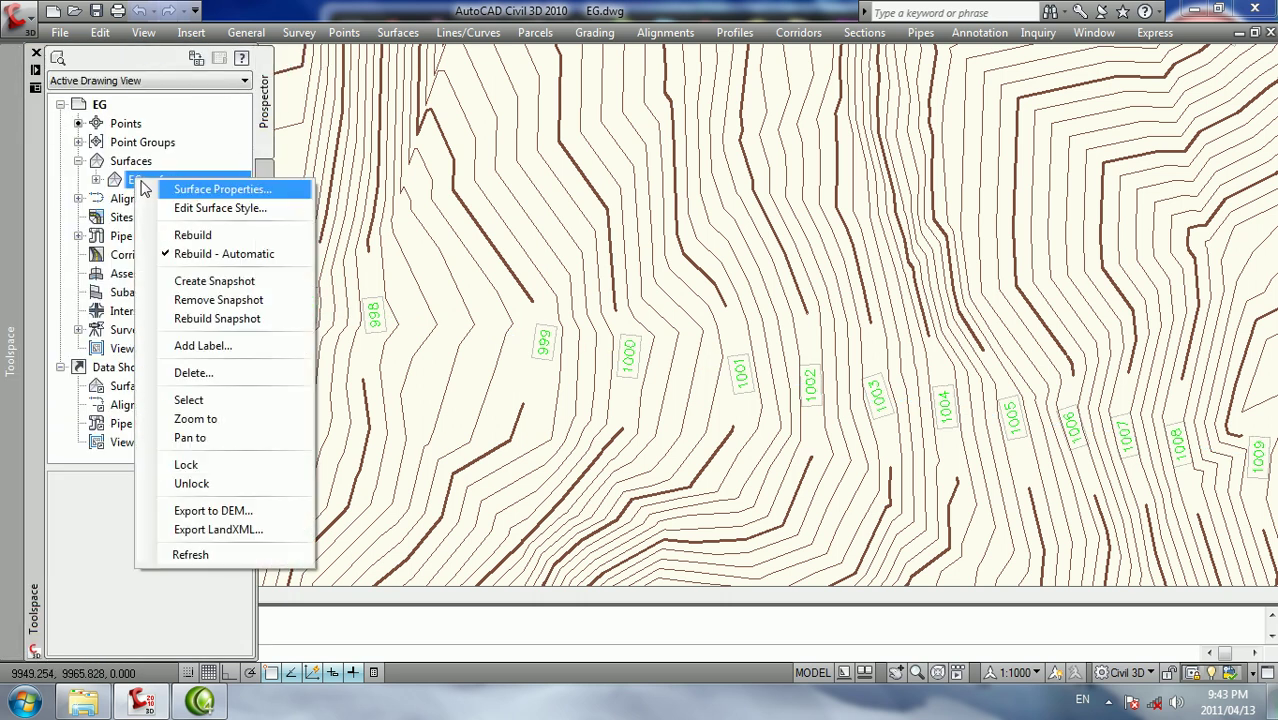
click(192, 238)
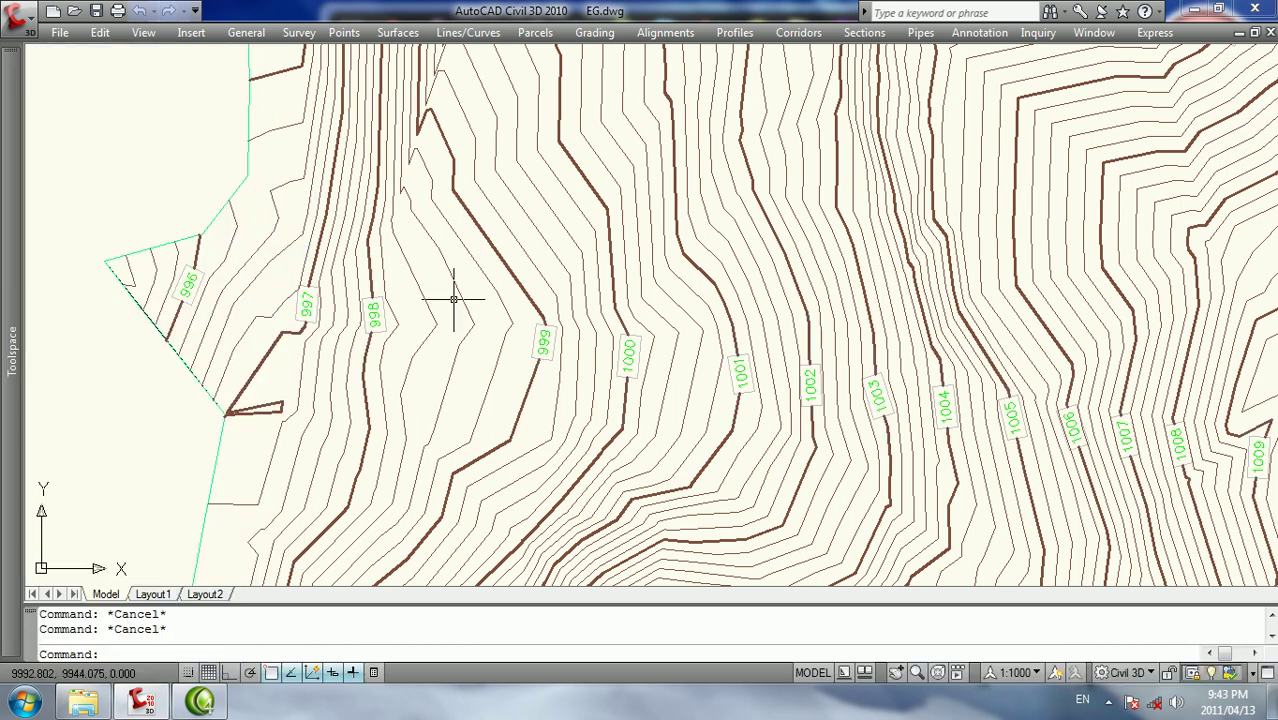
scroll(456, 294, down, 5)
scroll(748, 420, up, 2)
scroll(748, 420, up, 2)
scroll(748, 420, up, 2)
scroll(491, 266, down, 3)
scroll(508, 286, up, 1)
scroll(508, 286, up, 2)
scroll(432, 301, down, 3)
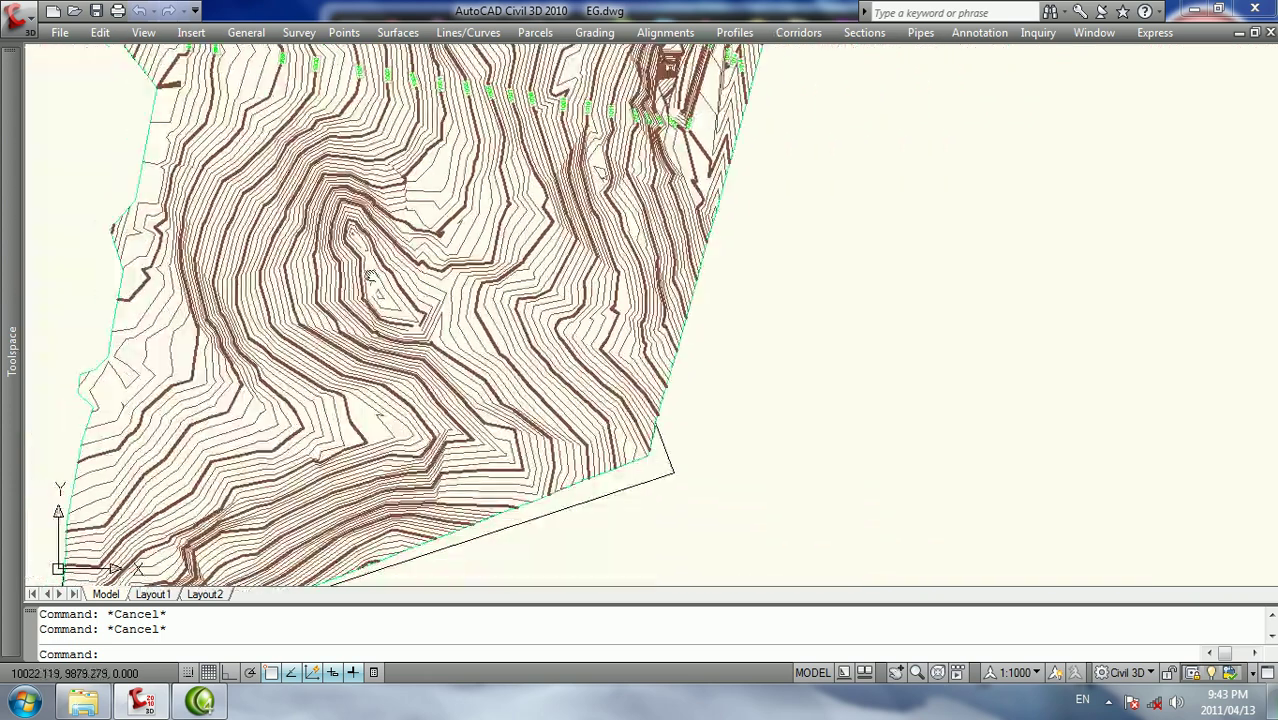
scroll(432, 301, up, 2)
click(400, 33)
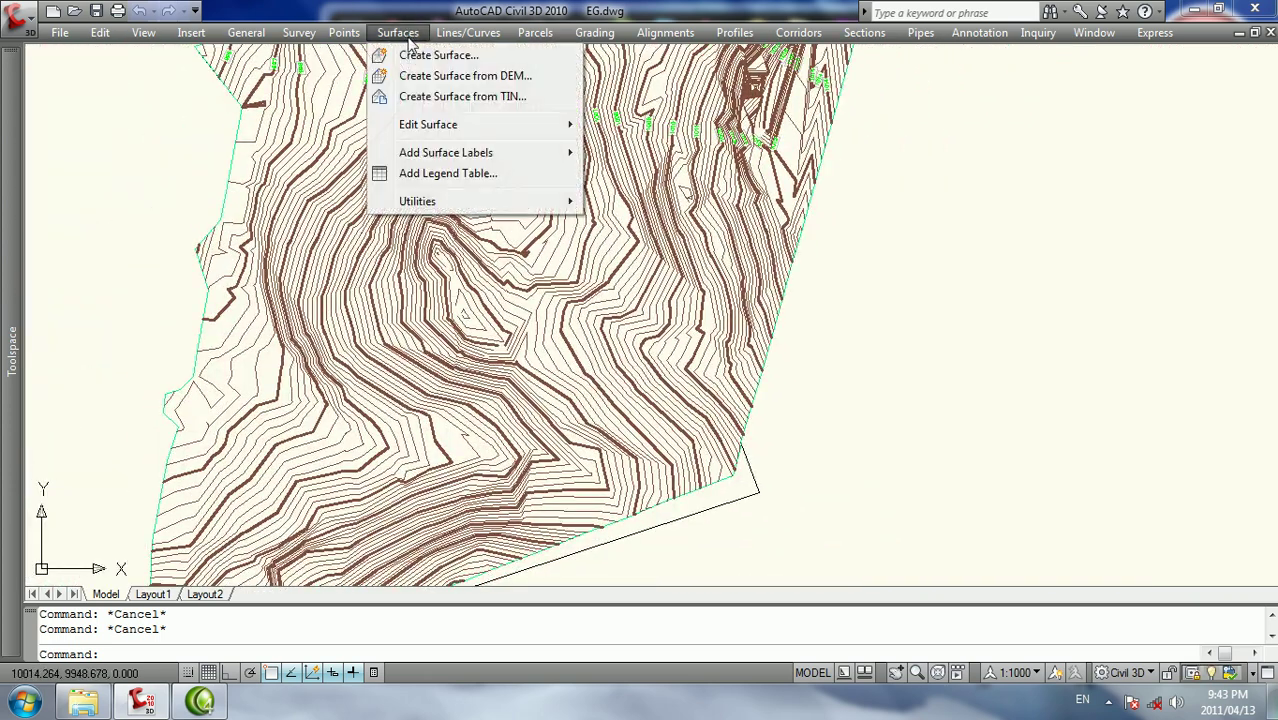
click(796, 467)
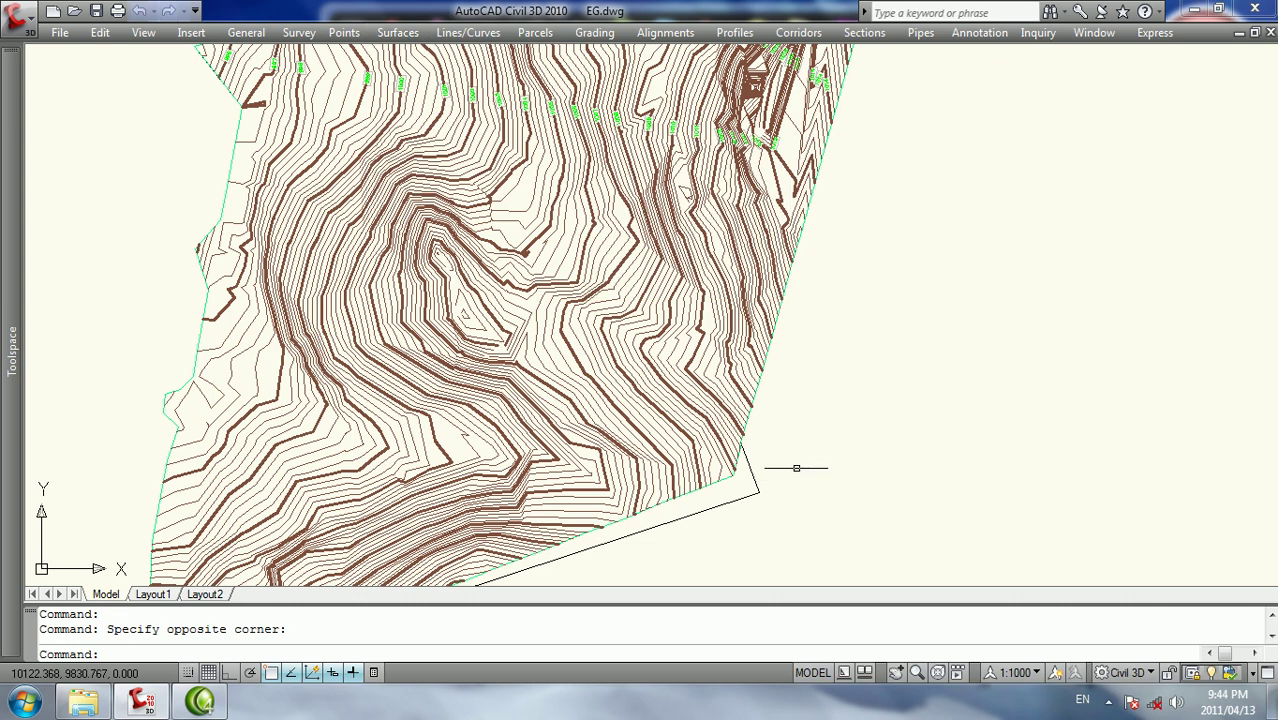
scroll(822, 337, down, 4)
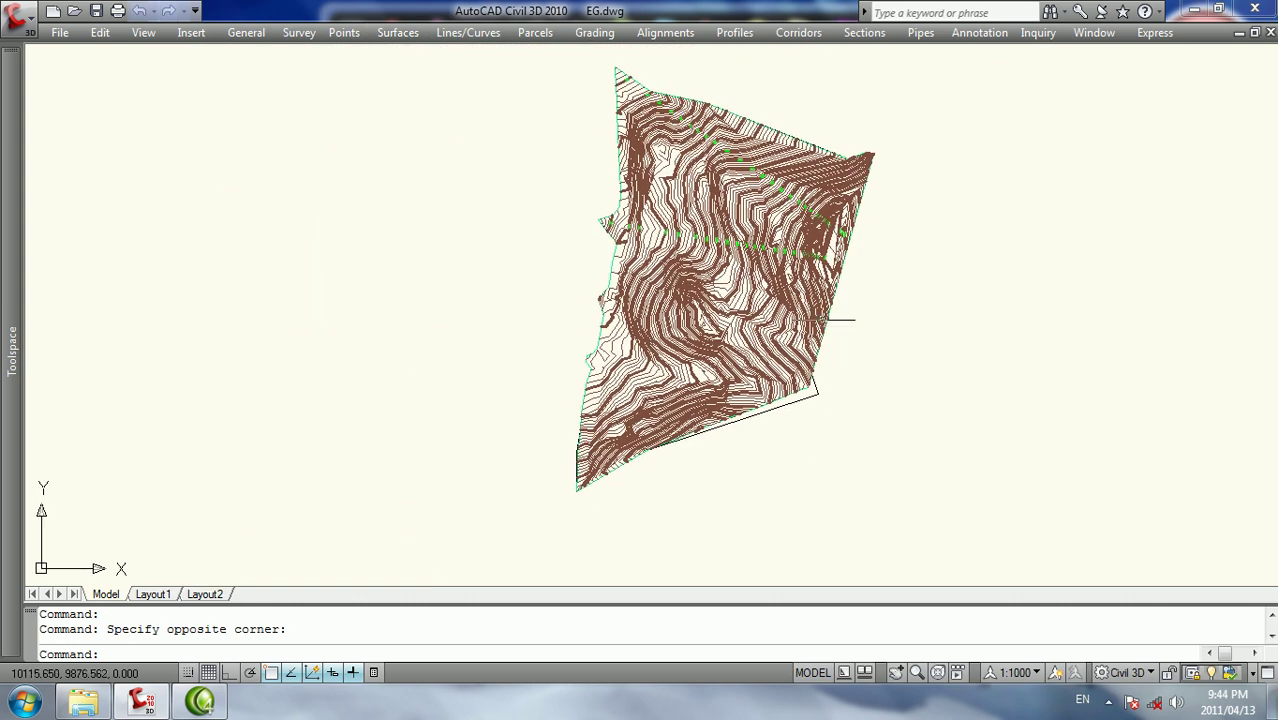
scroll(780, 380, up, 1)
middle_drag(819, 382, 752, 400)
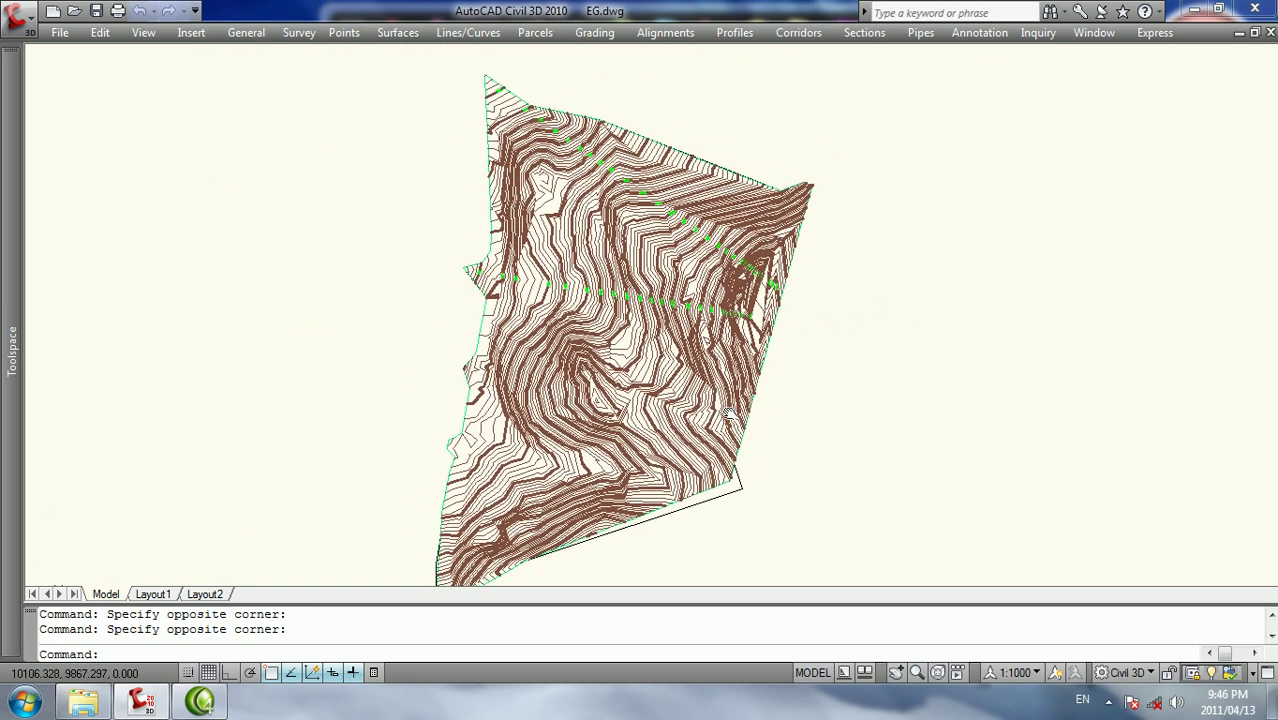
click(397, 32)
mouse_move(446, 152)
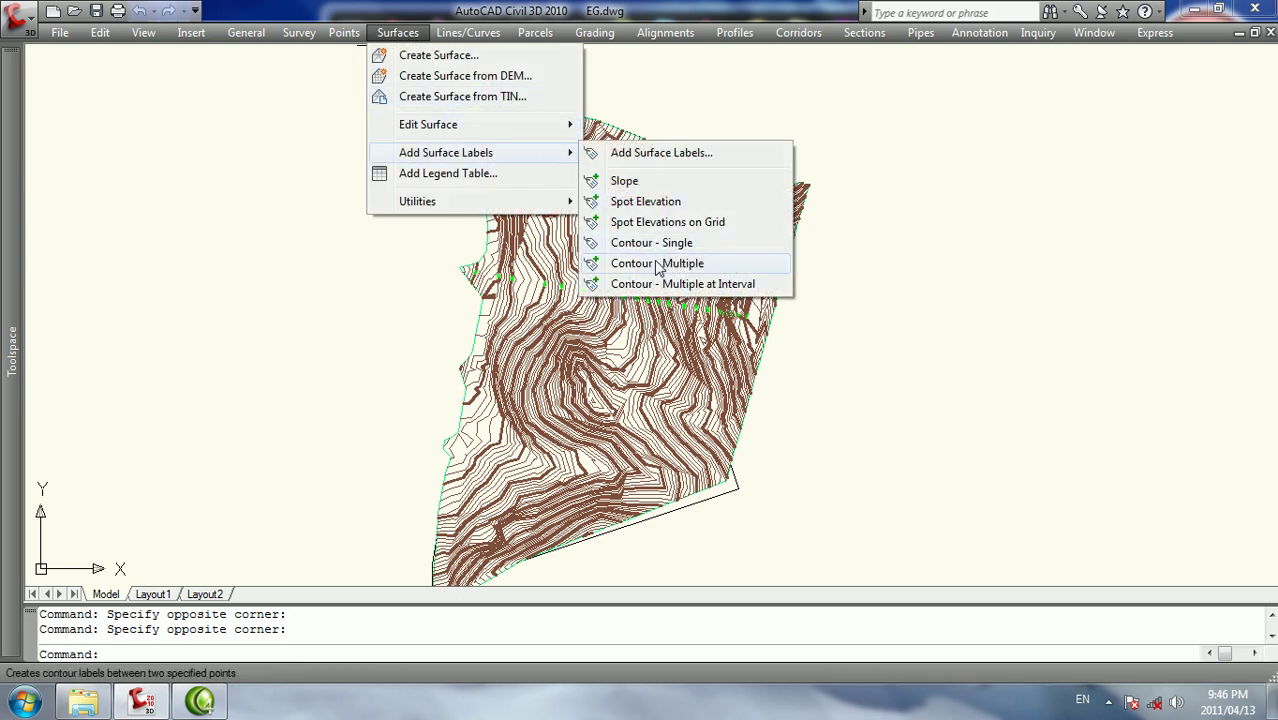
click(622, 263)
scroll(740, 300, up, 3)
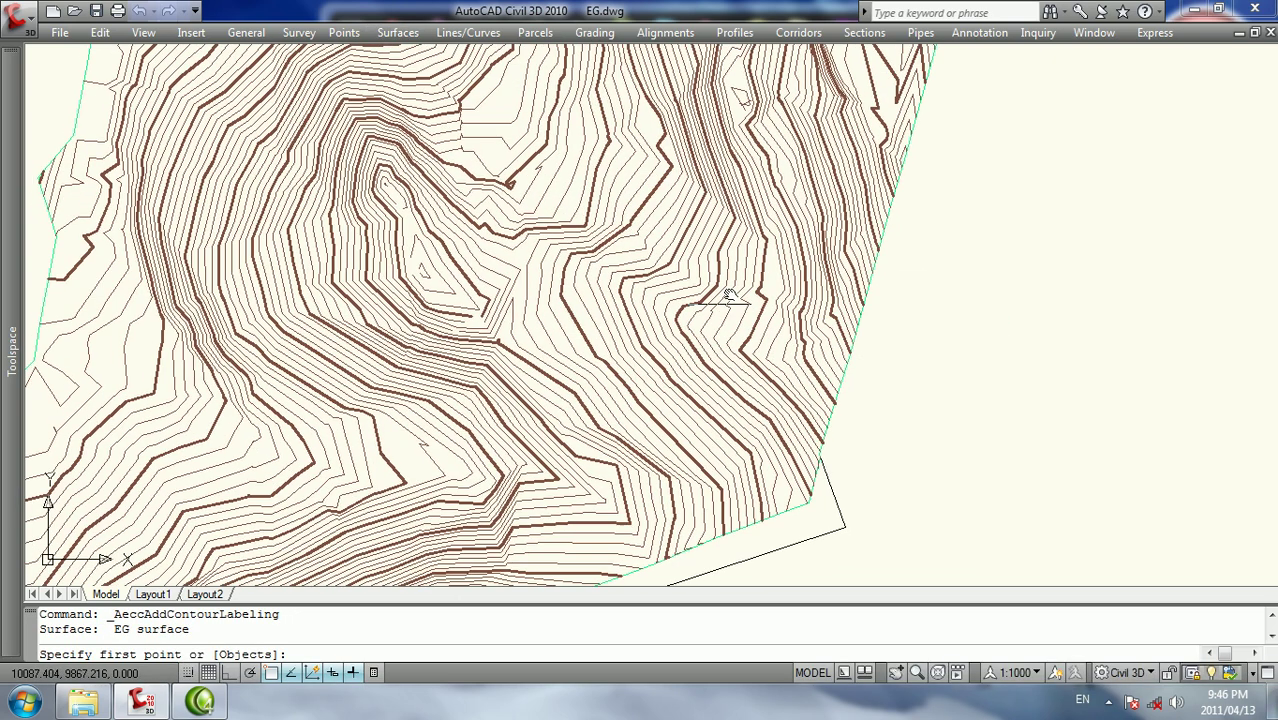
scroll(826, 252, up, 2)
scroll(960, 150, up, 2)
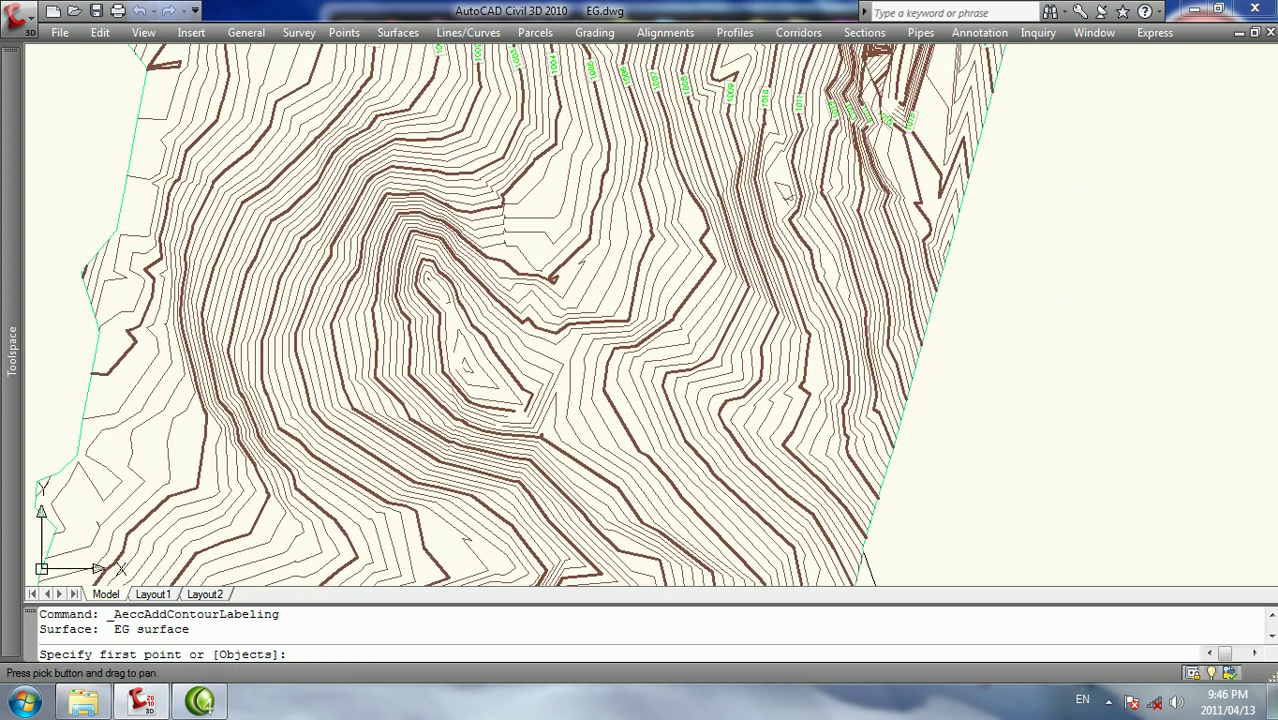
key(Escape)
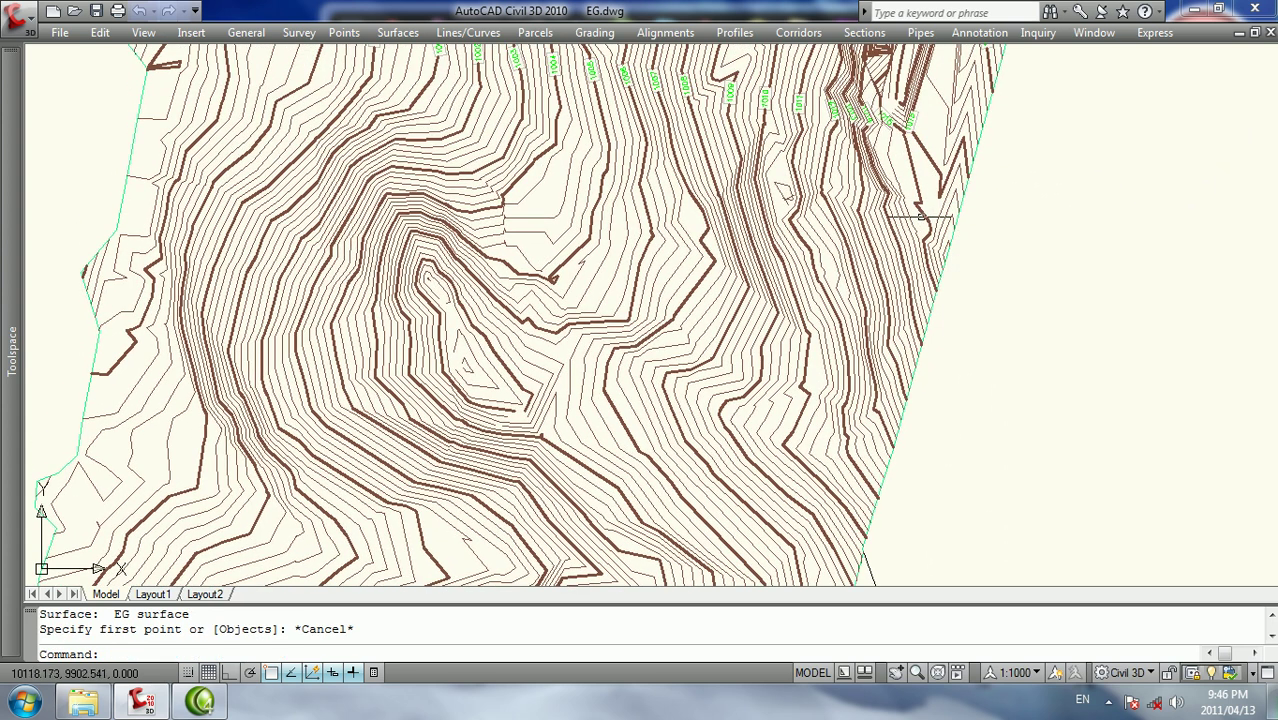